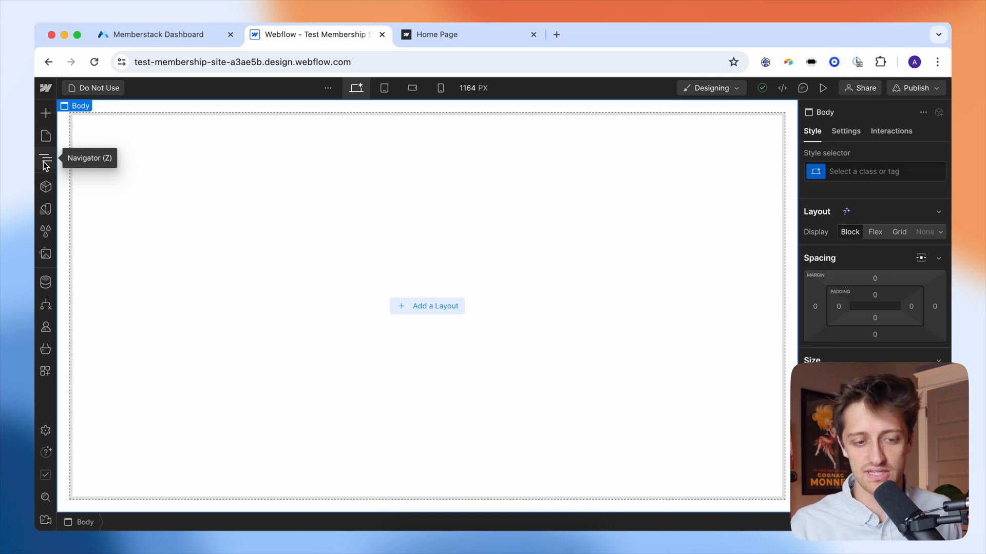
# - Leave the Do Not Use page and load the Home Page from the Pages panel
pyautogui.click(45, 163)
pyautogui.click(52, 137)
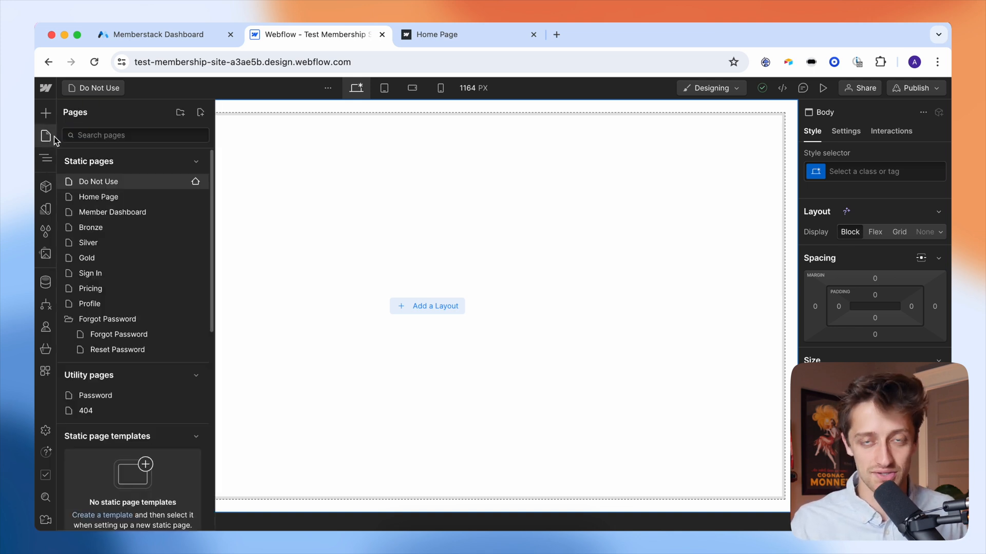
pyautogui.click(241, 169)
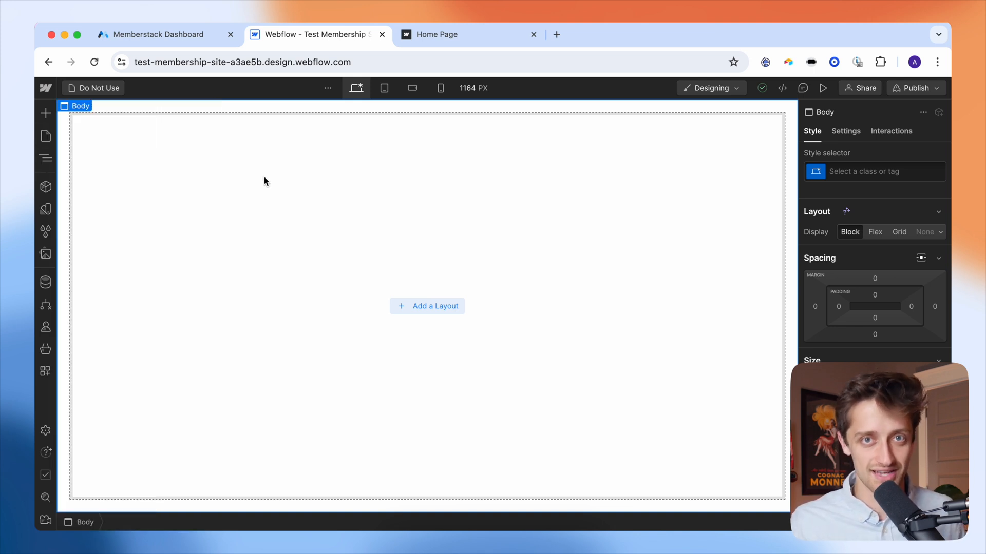
pyautogui.click(45, 143)
pyautogui.click(126, 198)
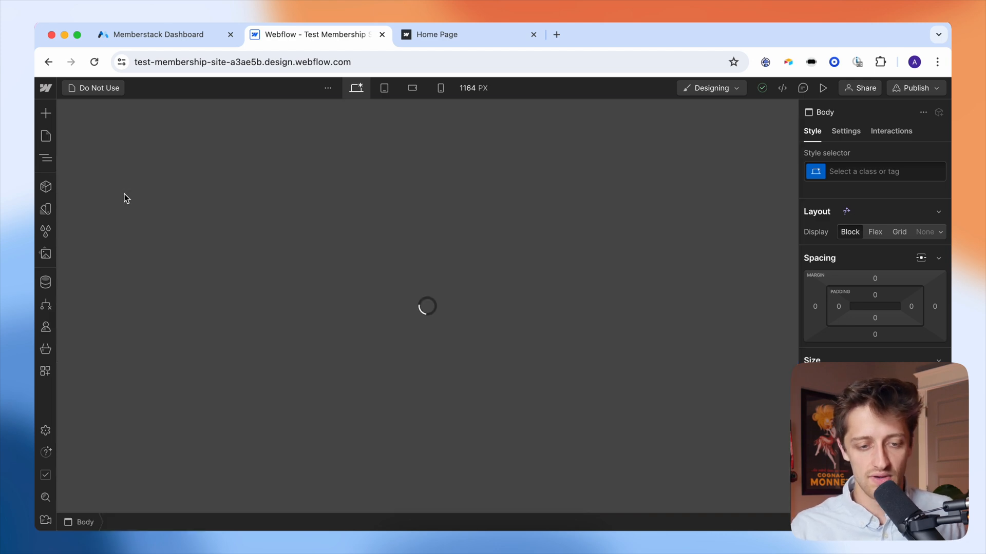
# - Scroll through the Home Page, then switch to the Member Dashboard page
pyautogui.scroll(-4, 286, 258)
pyautogui.scroll(4, 286, 258)
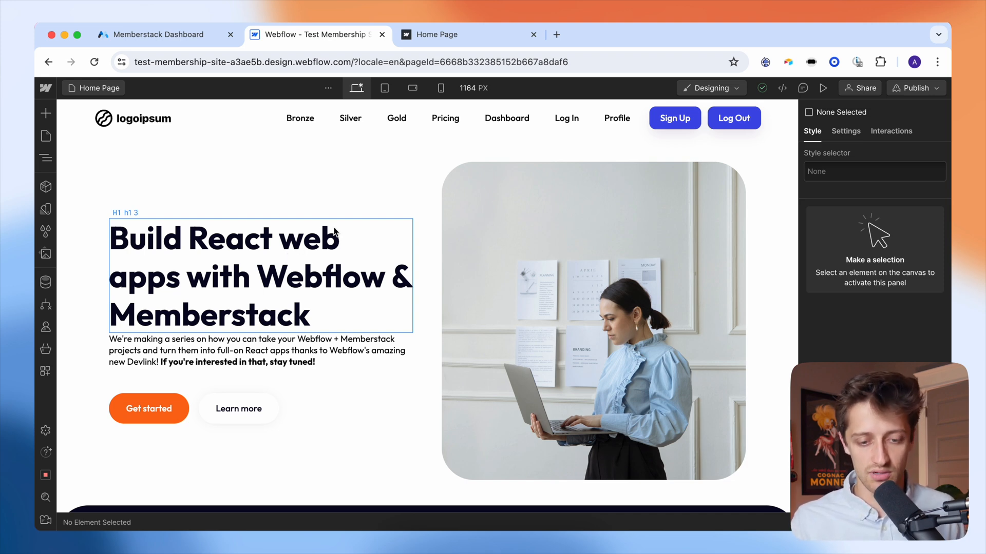
pyautogui.click(97, 90)
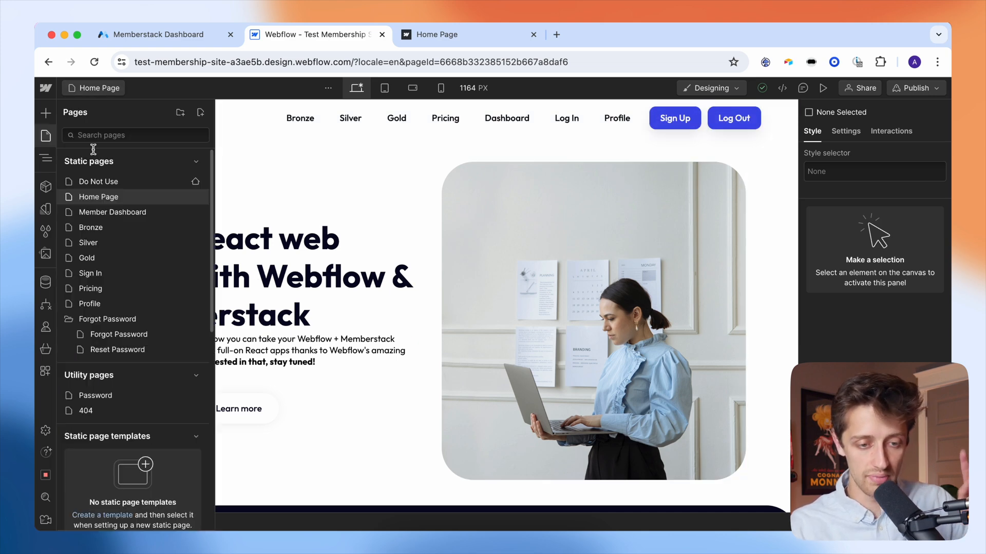
pyautogui.click(98, 215)
# - Scroll through the Member Dashboard page and enter the shared Navbar component for editing
pyautogui.scroll(-2, 423, 317)
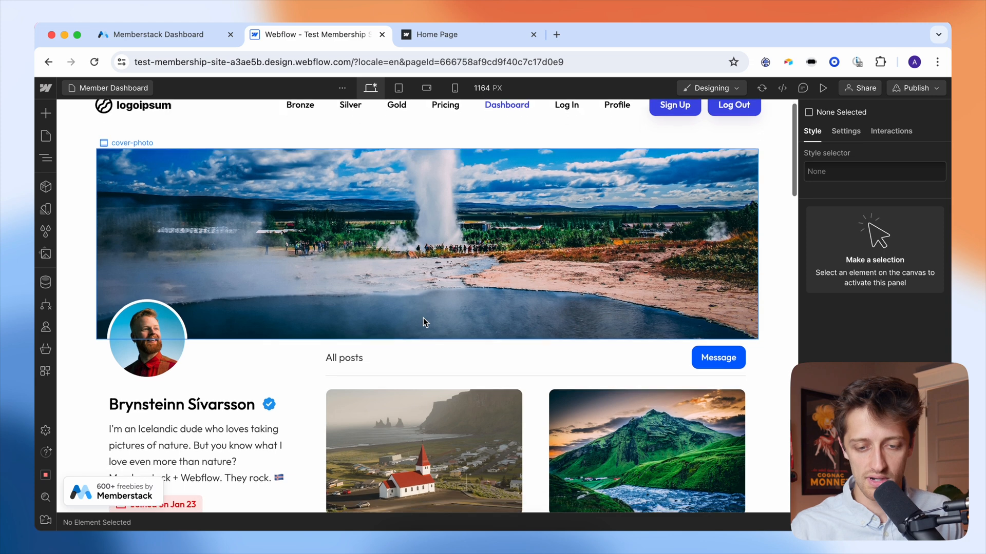
pyautogui.scroll(2, 522, 272)
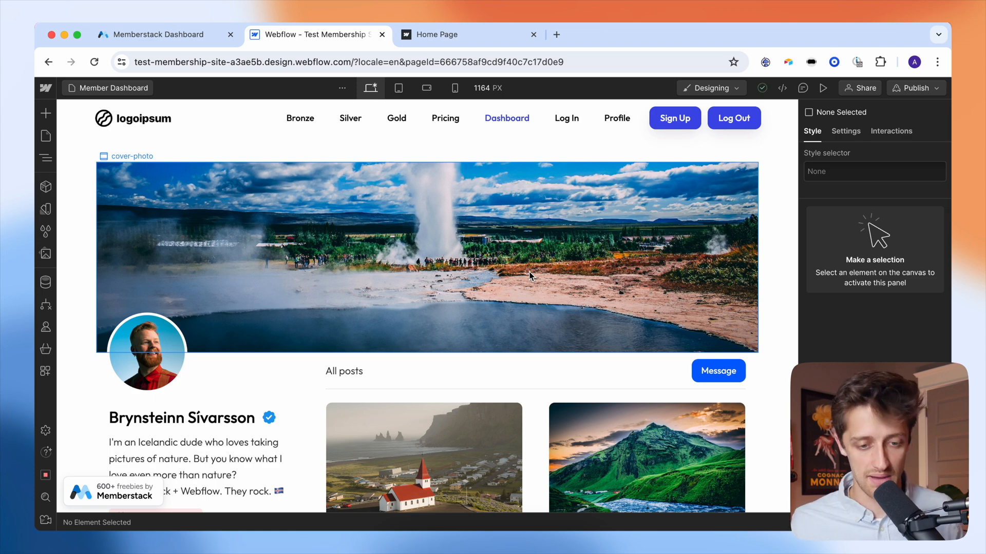
pyautogui.scroll(-2, 540, 374)
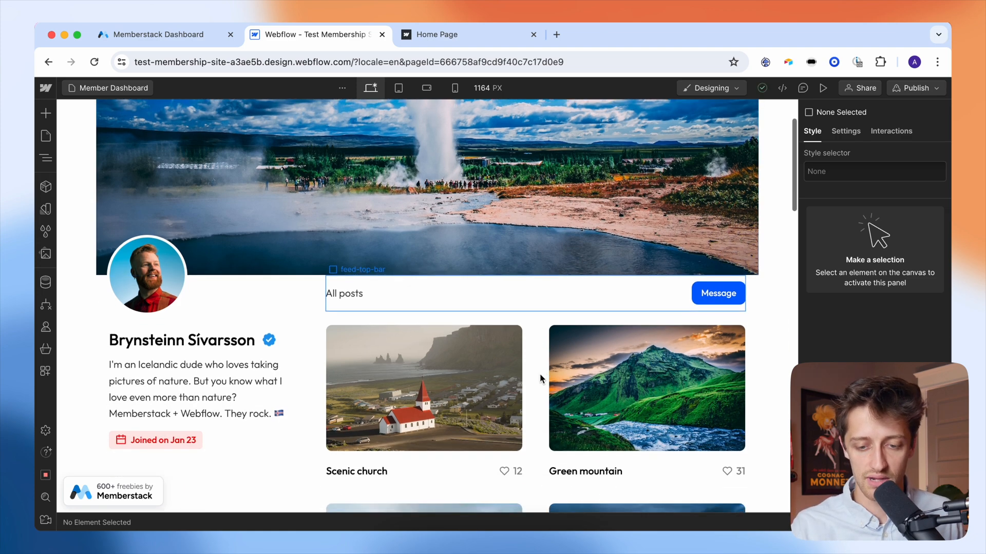
pyautogui.scroll(3, 540, 373)
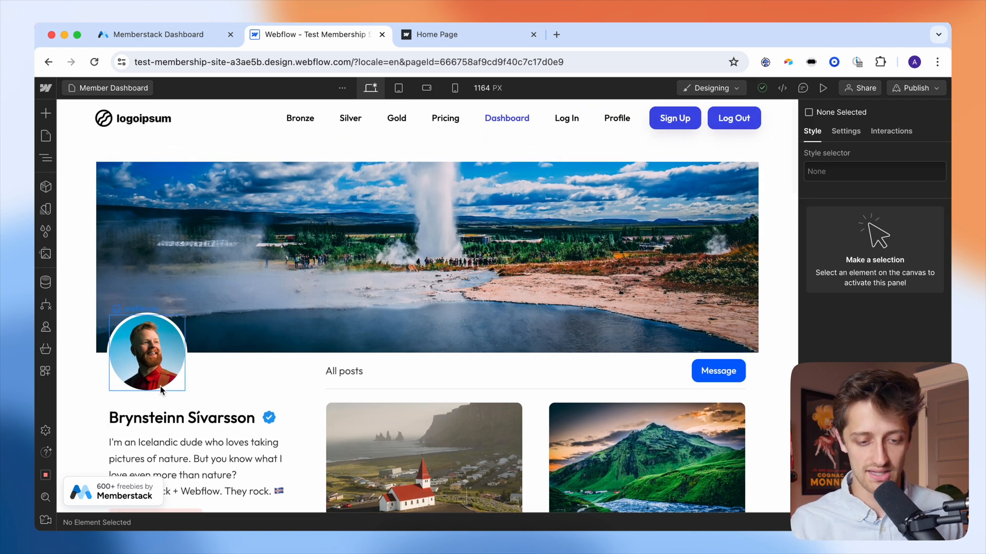
pyautogui.scroll(-4, 407, 427)
pyautogui.scroll(4, 407, 427)
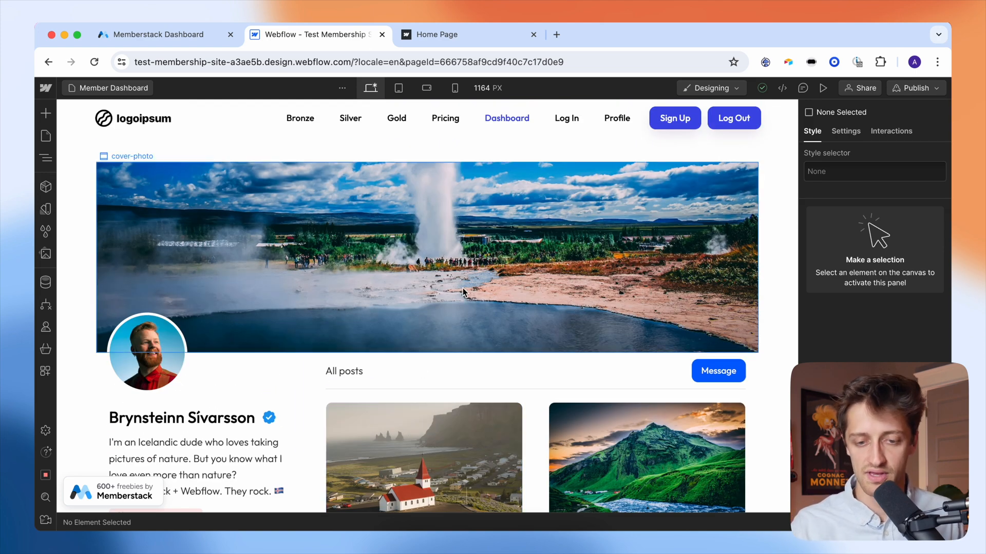
pyautogui.doubleClick(316, 128)
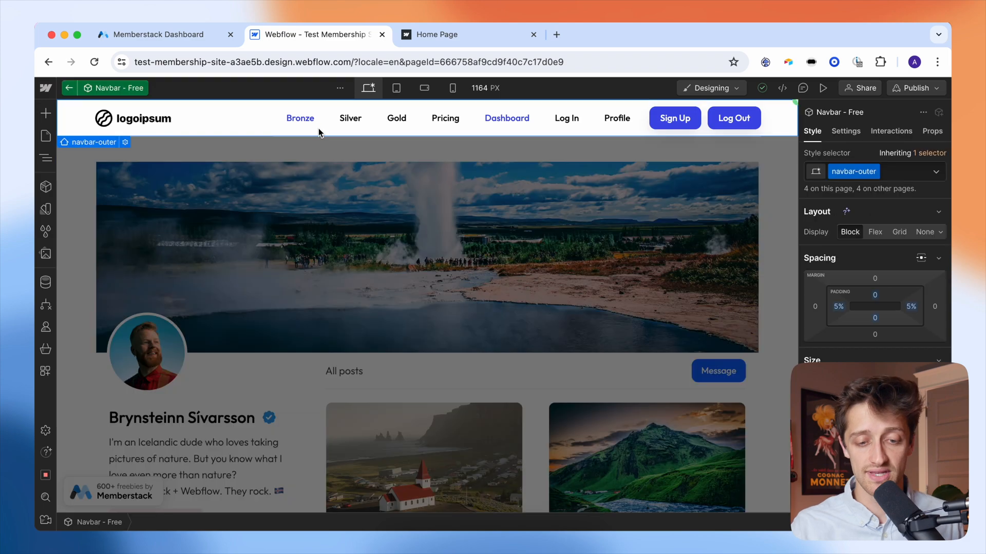
# - Select the Bronze, Silver and Gold navbar links, then go to the Bronze page
pyautogui.click(308, 127)
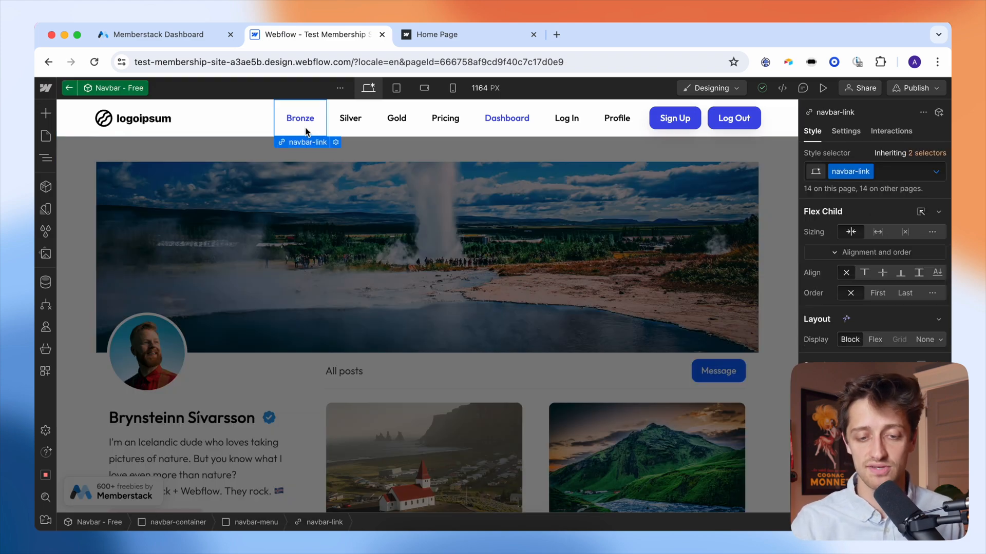
pyautogui.click(350, 126)
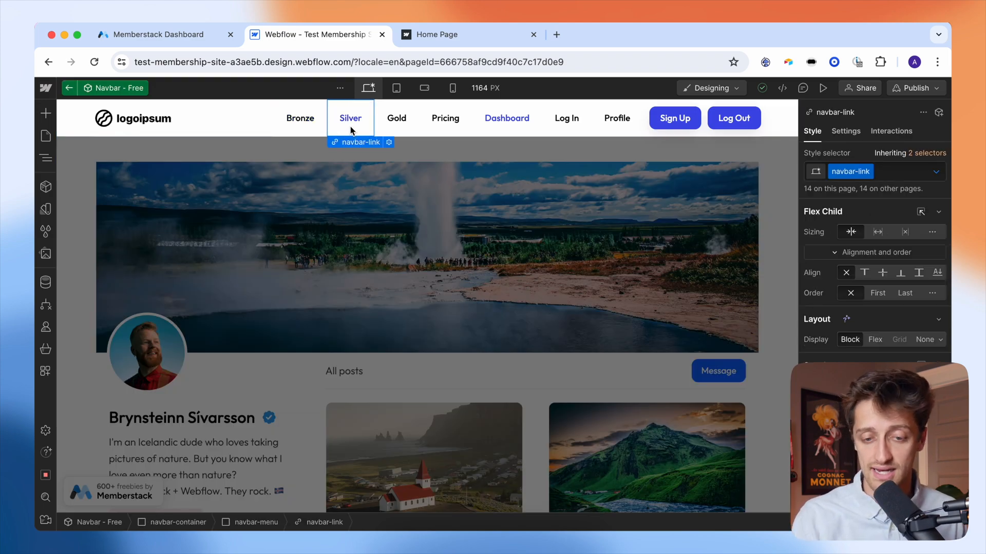
pyautogui.click(395, 129)
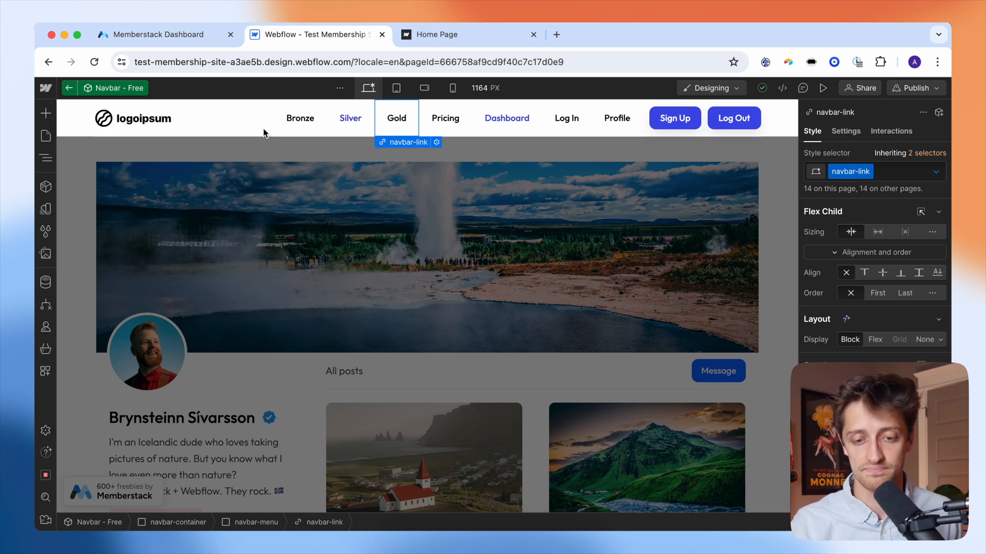
pyautogui.click(46, 136)
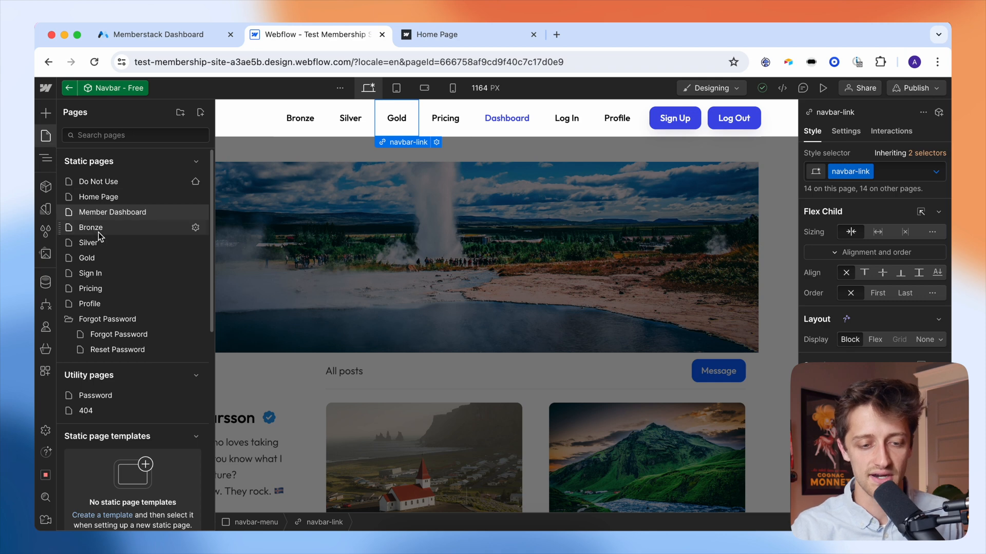
pyautogui.click(96, 229)
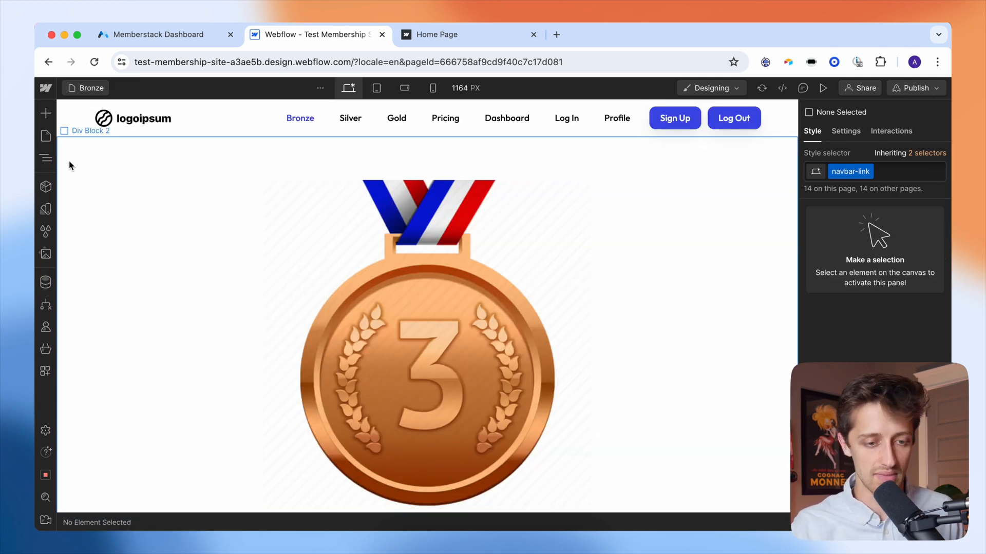
# - View the Silver page and then the Gold page
pyautogui.click(46, 136)
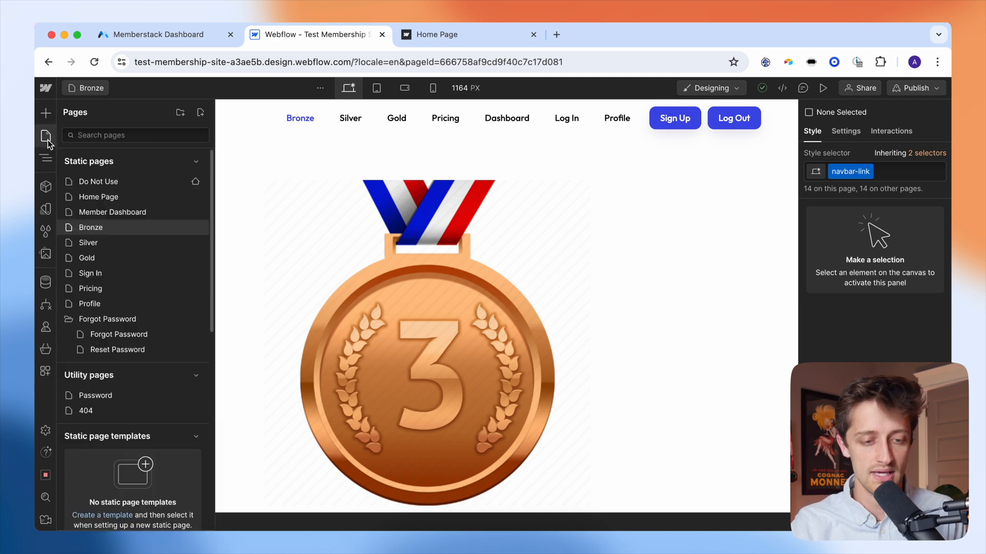
pyautogui.click(103, 242)
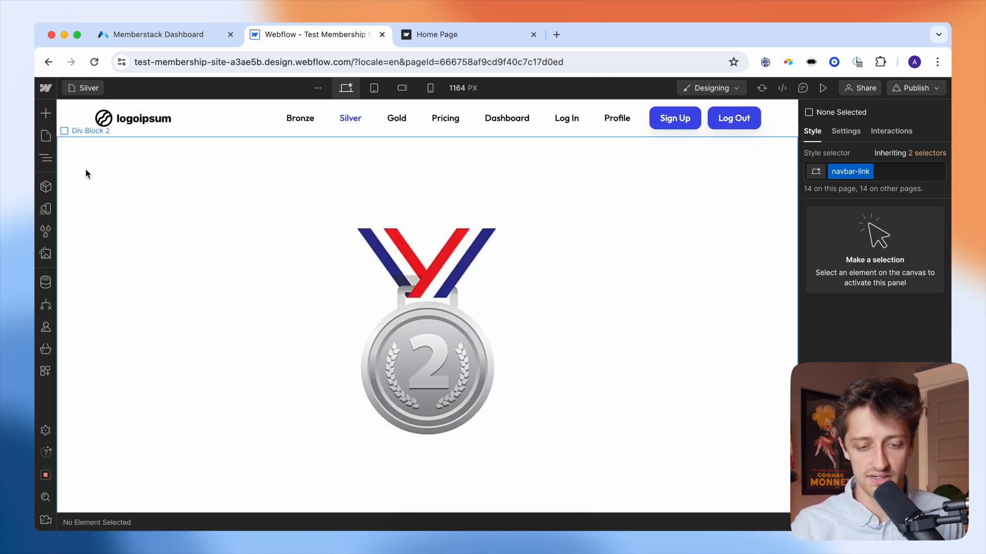
pyautogui.click(46, 136)
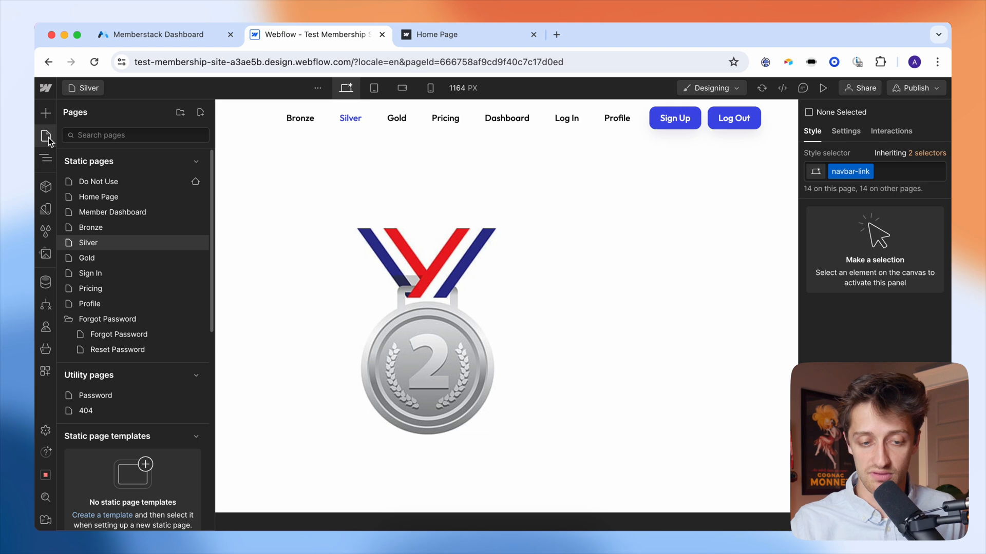
pyautogui.click(95, 257)
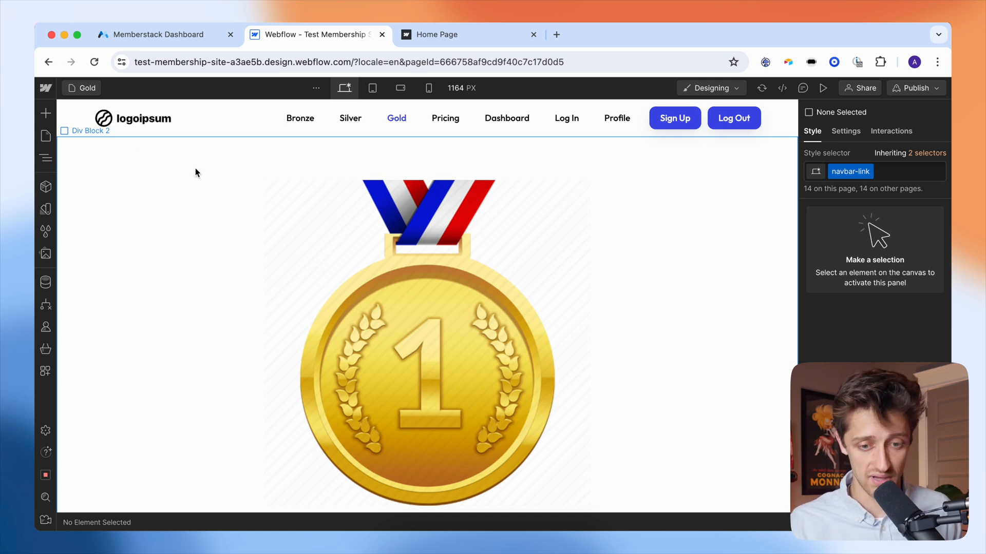
# - View the Sign In page, then the Pricing page with its Bronze, Silver and Gold plans
pyautogui.click(46, 136)
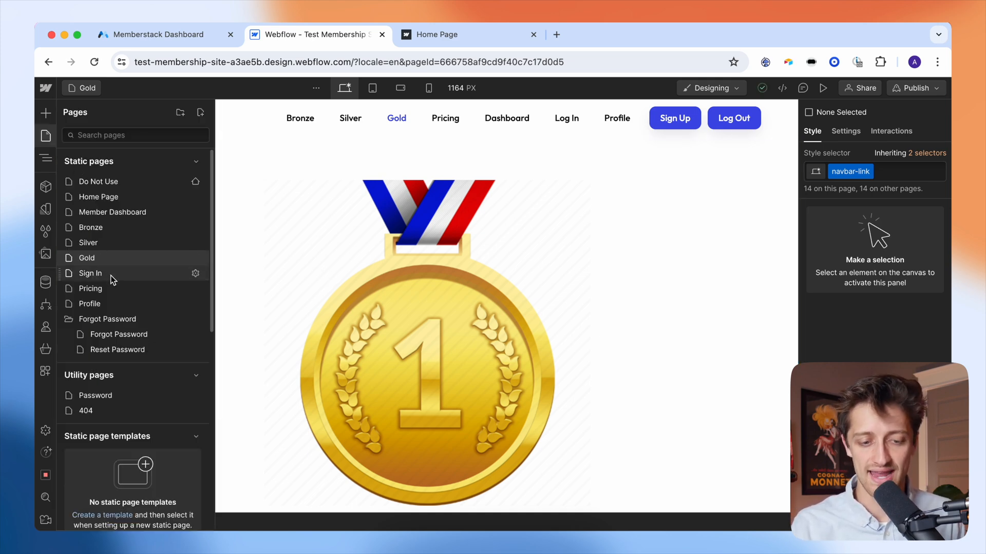
pyautogui.click(111, 275)
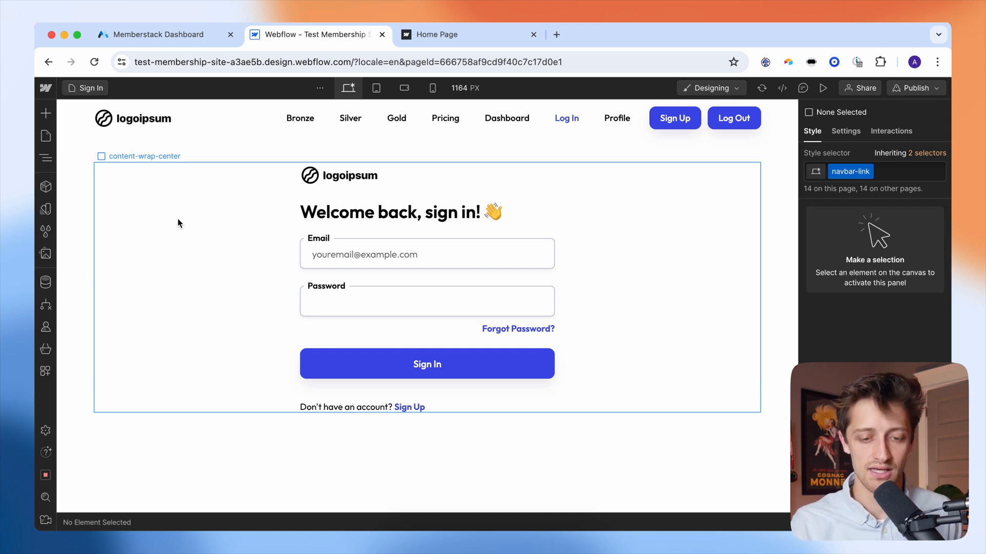
pyautogui.click(46, 136)
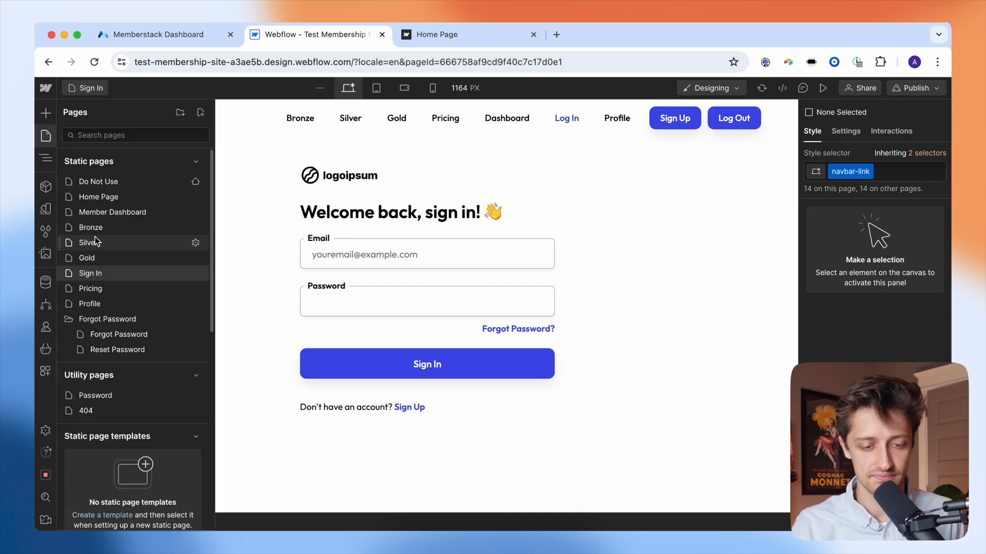
pyautogui.click(104, 293)
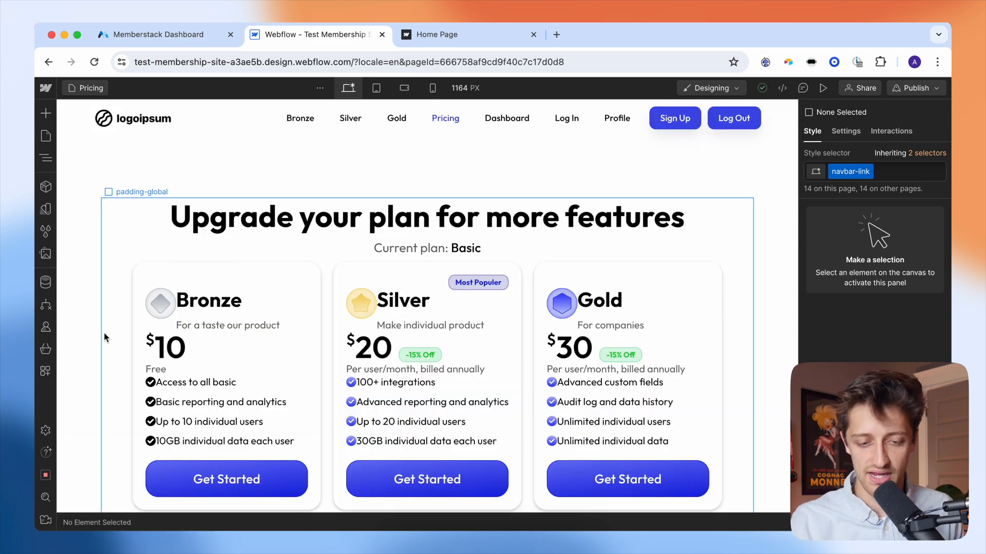
pyautogui.scroll(-3, 104, 333)
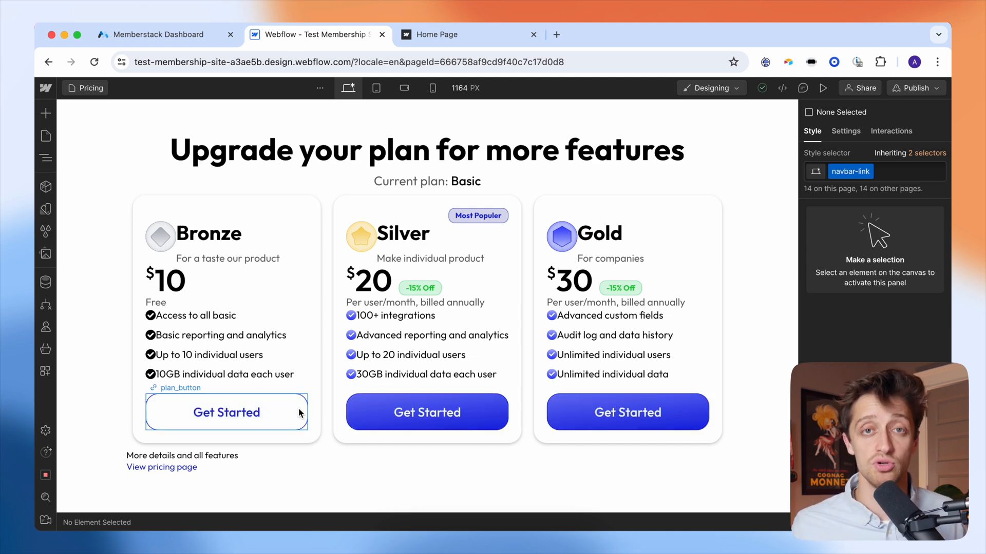
pyautogui.click(46, 136)
# - Open the Profile page and scroll through its Email, Password and Manage Account sections
pyautogui.click(112, 305)
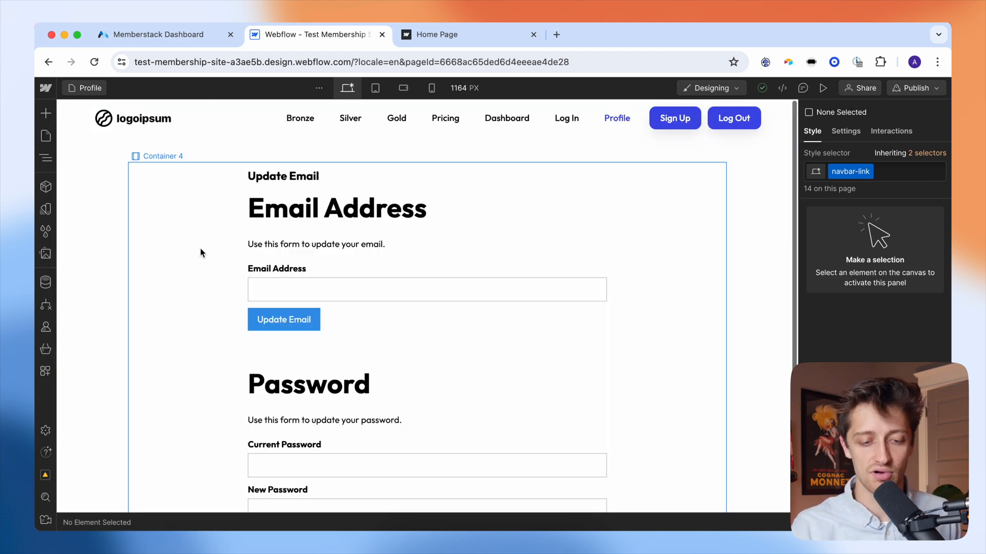
pyautogui.scroll(-2, 189, 307)
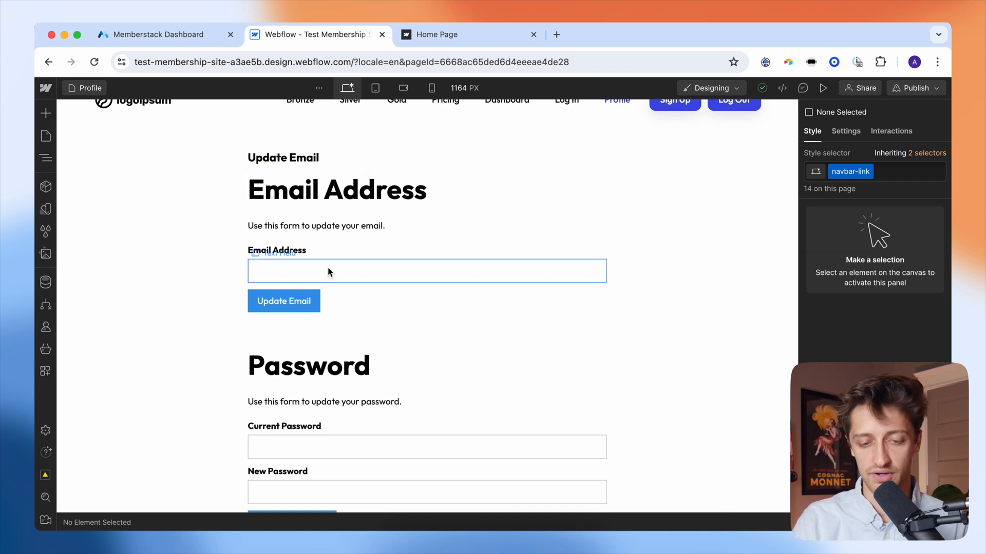
pyautogui.scroll(-5, 328, 267)
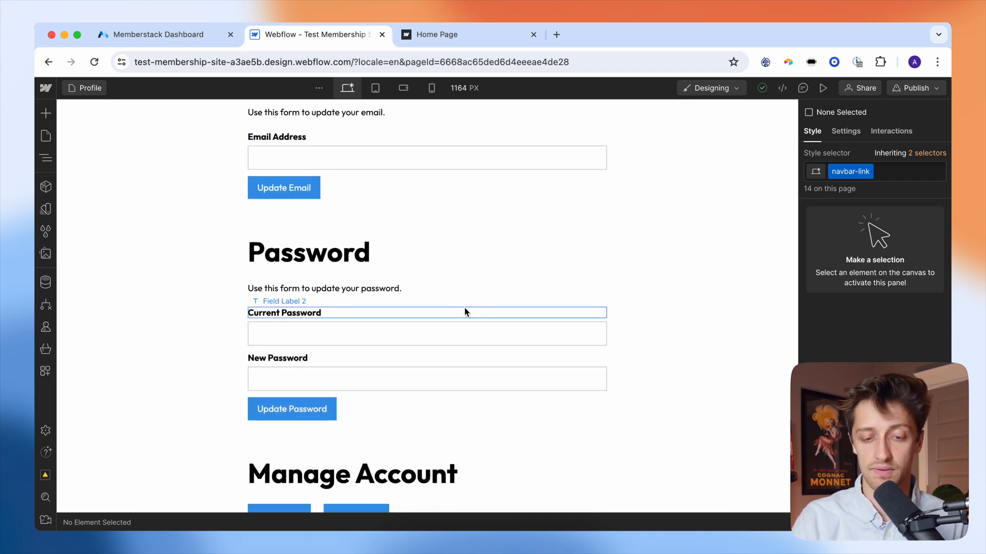
pyautogui.scroll(-1, 469, 306)
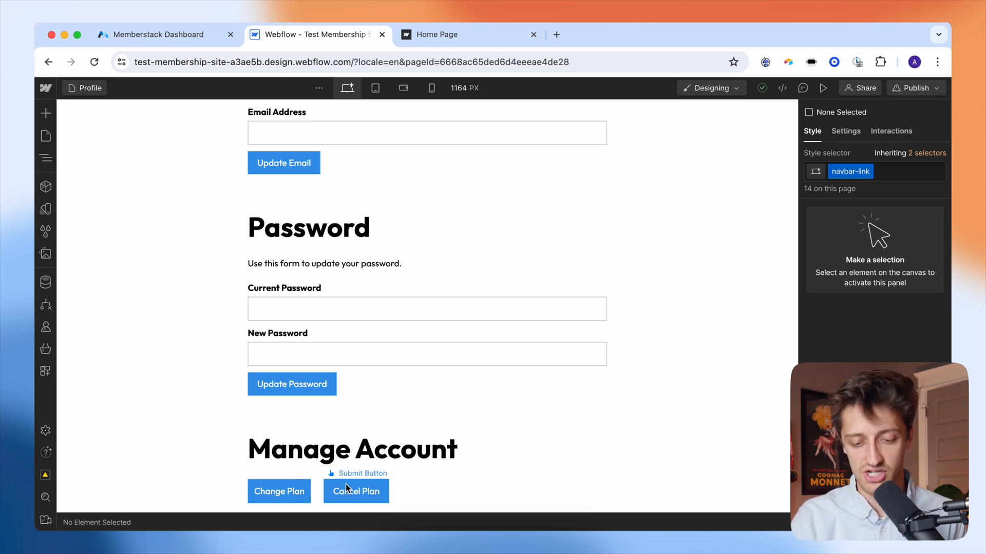
pyautogui.click(46, 138)
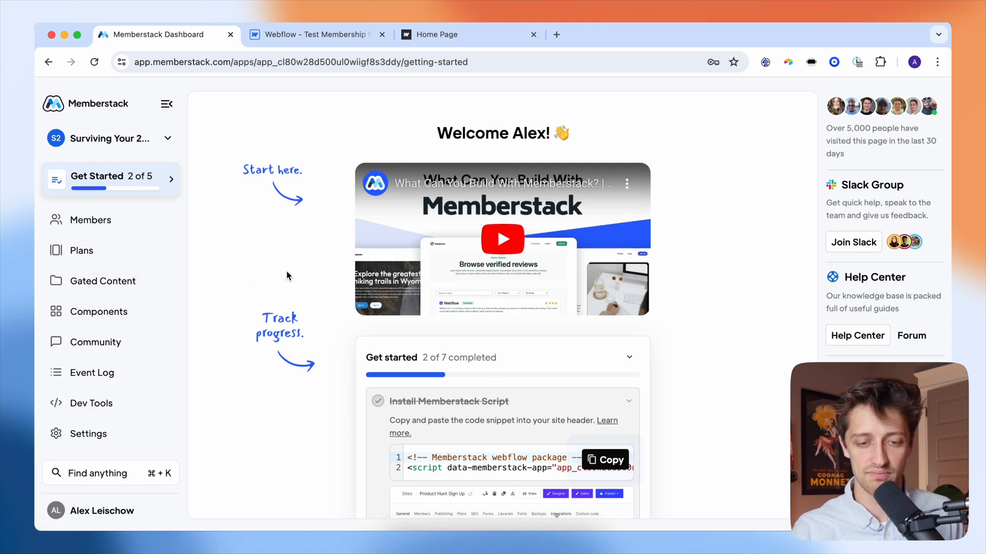
# - Copy the Memberstack install script from the dashboard and return to the Webflow site
pyautogui.click(610, 459)
pyautogui.click(334, 38)
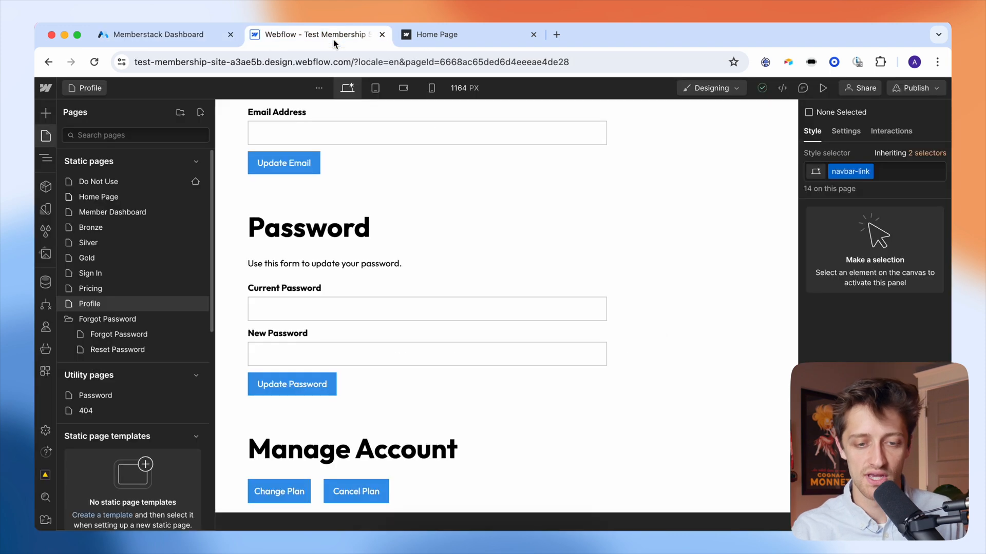
pyautogui.click(45, 89)
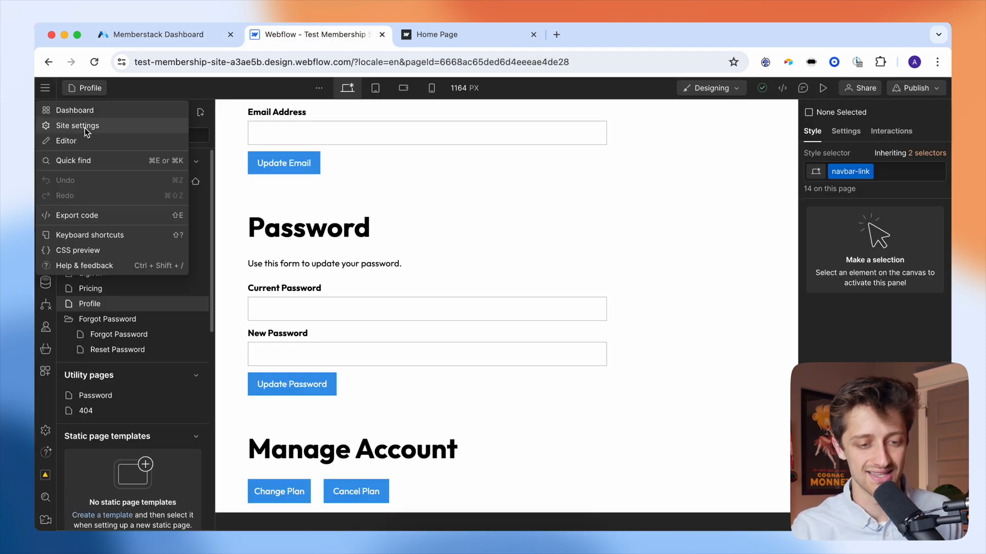
# - Paste the Memberstack install script into the site's Head code under Custom code settings
pyautogui.click(85, 128)
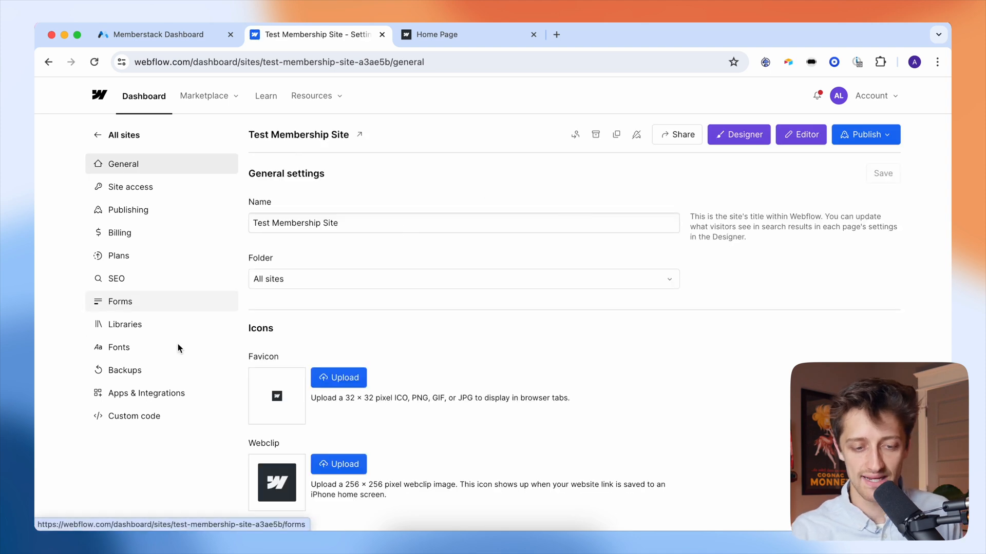
pyautogui.click(161, 414)
pyautogui.click(349, 393)
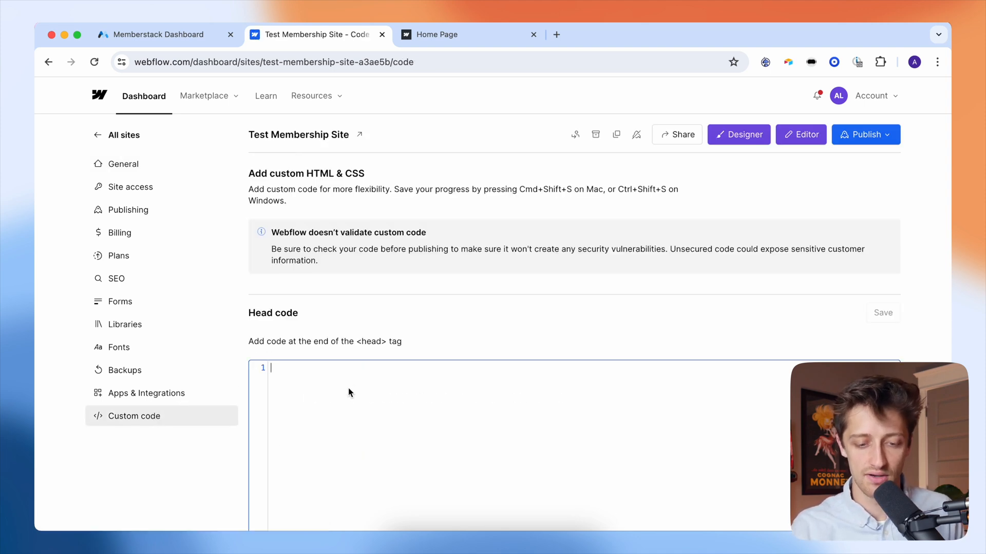
pyautogui.scroll(-3, 324, 329)
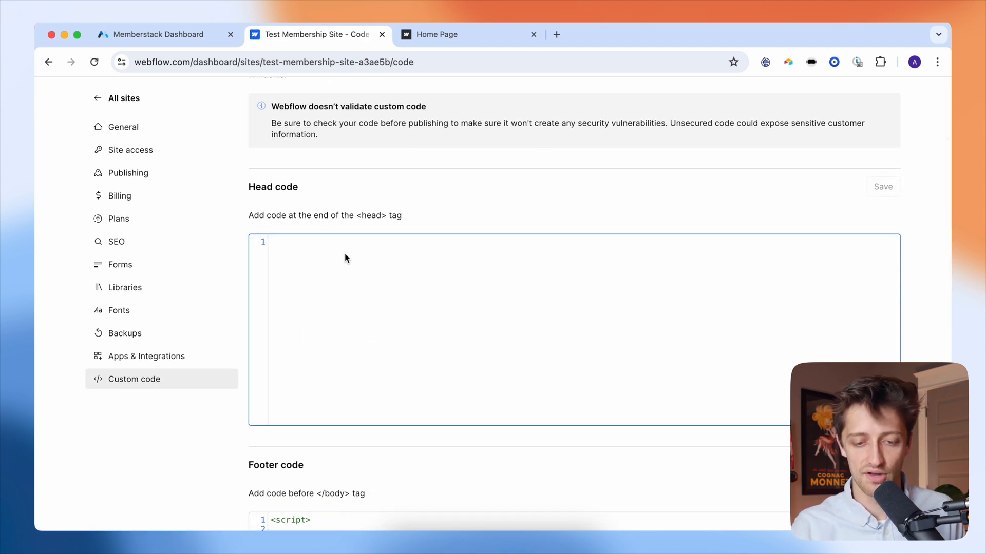
pyautogui.press('super+v')
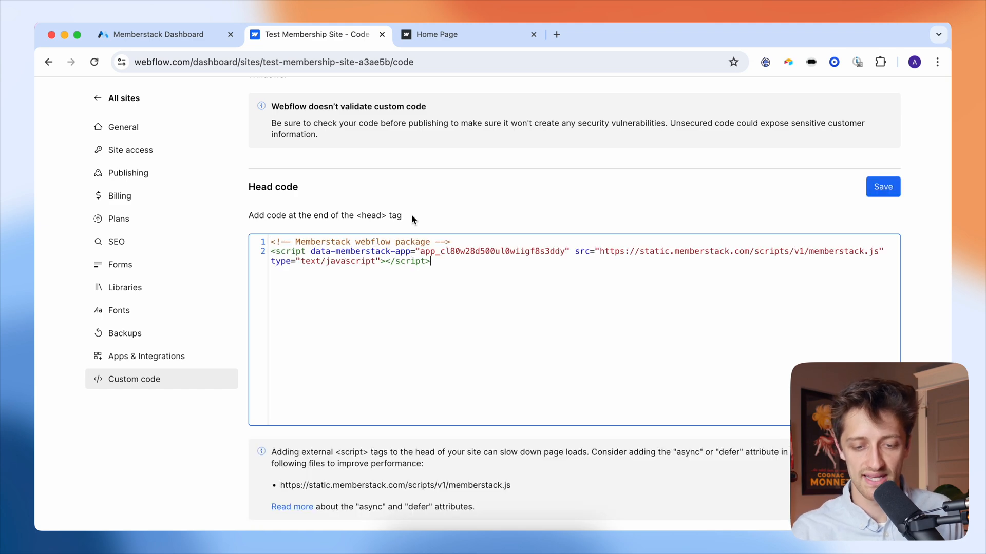
pyautogui.click(192, 34)
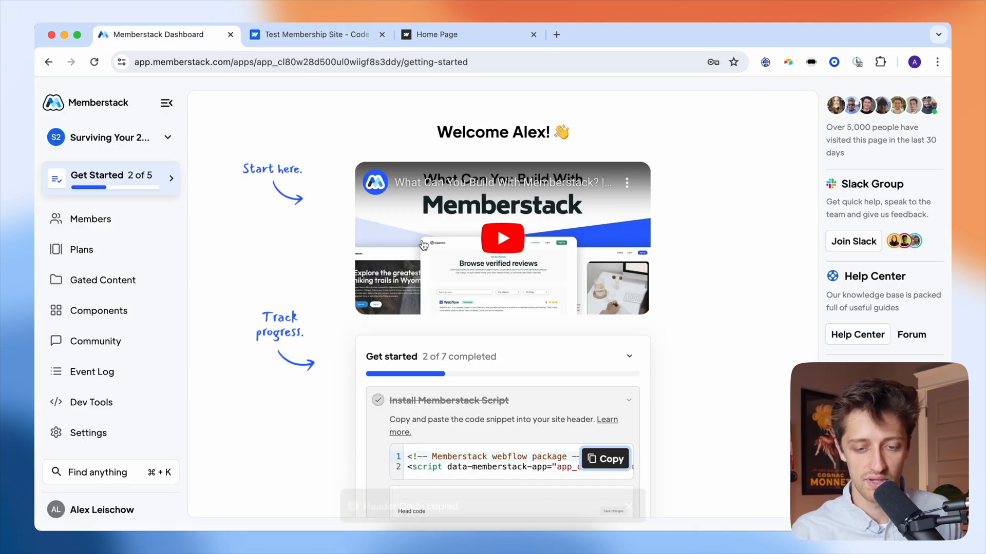
pyautogui.scroll(-2, 552, 389)
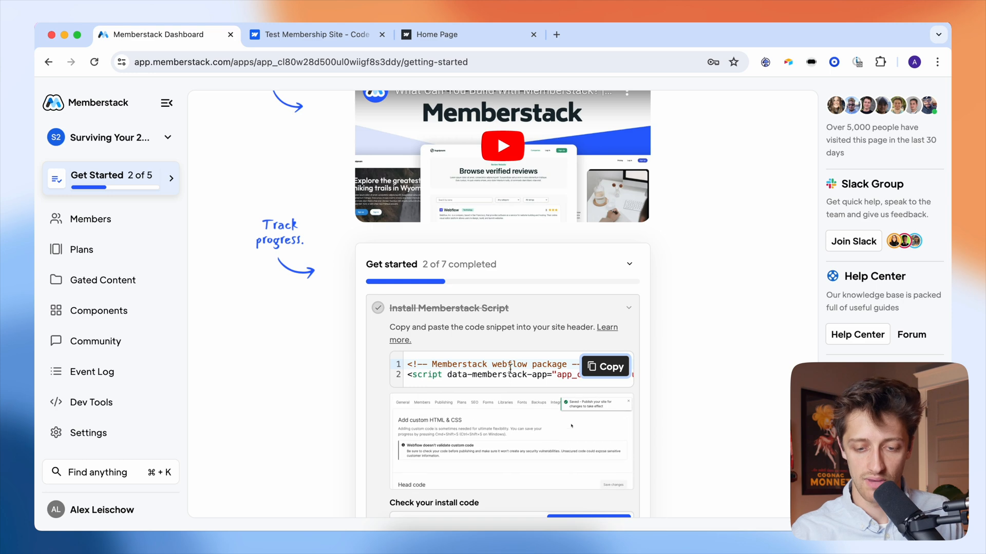
pyautogui.click(328, 34)
# - Save the head code and publish the site to the selected domains
pyautogui.click(883, 194)
pyautogui.scroll(3, 810, 184)
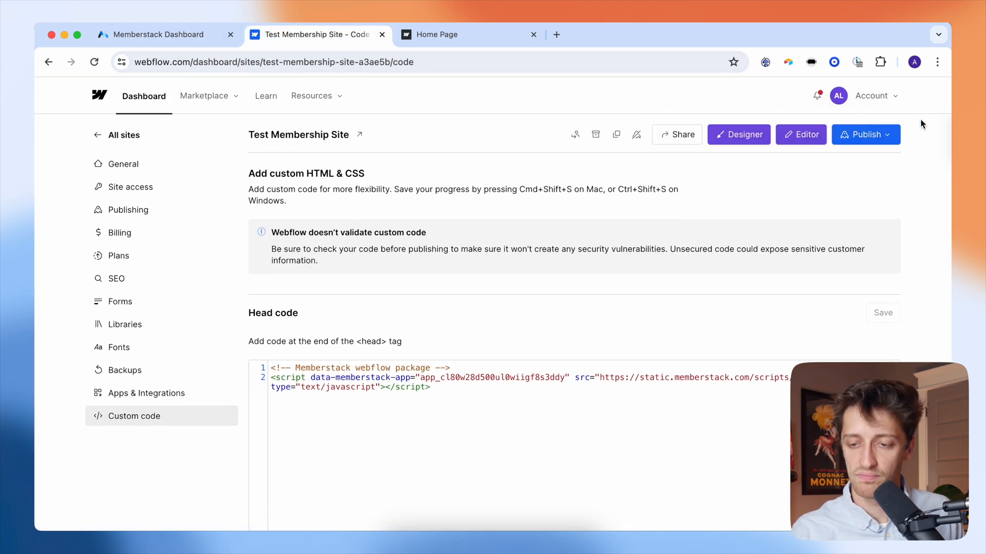
pyautogui.click(866, 134)
pyautogui.click(805, 297)
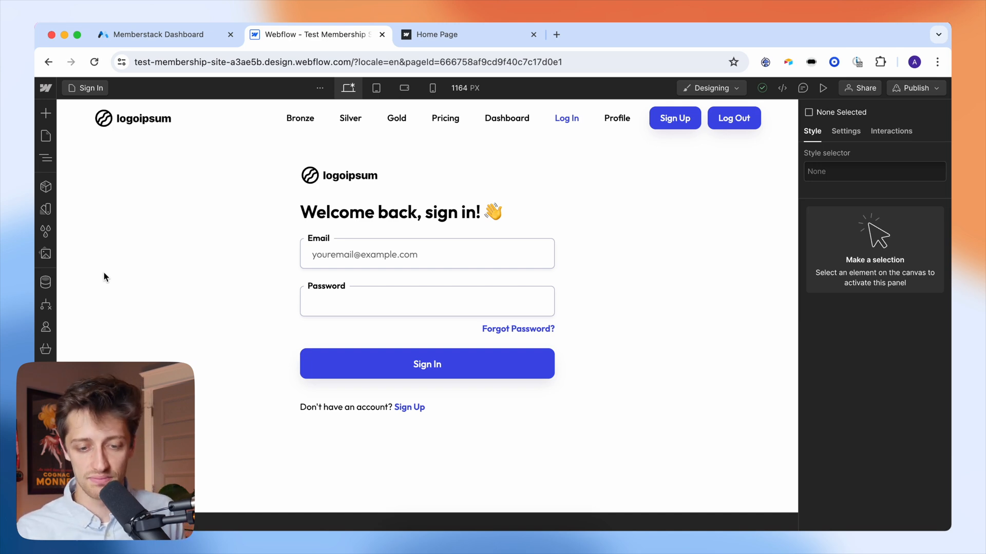
# - Select the Sign In page's content wrapper, then switch to the Memberstack dashboard
pyautogui.click(146, 242)
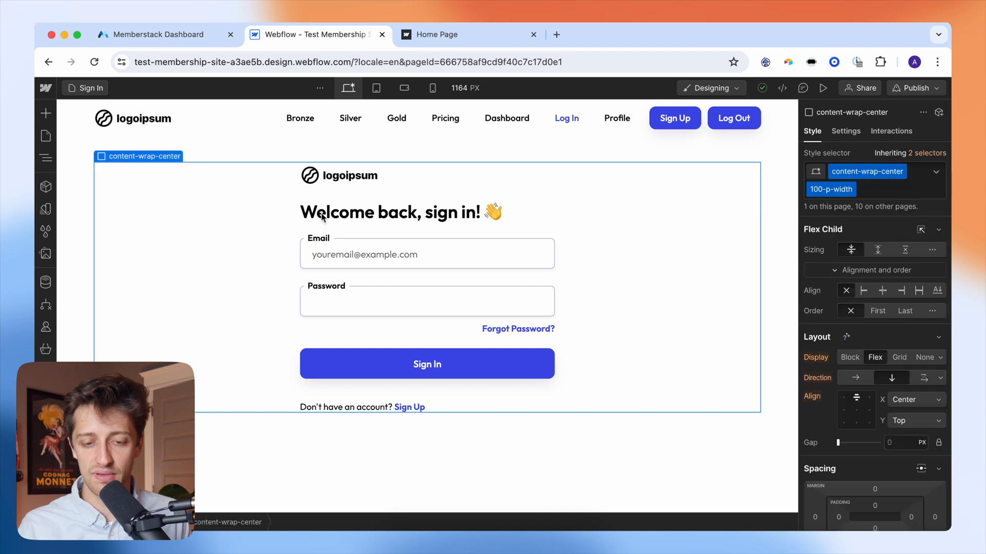
pyautogui.click(197, 36)
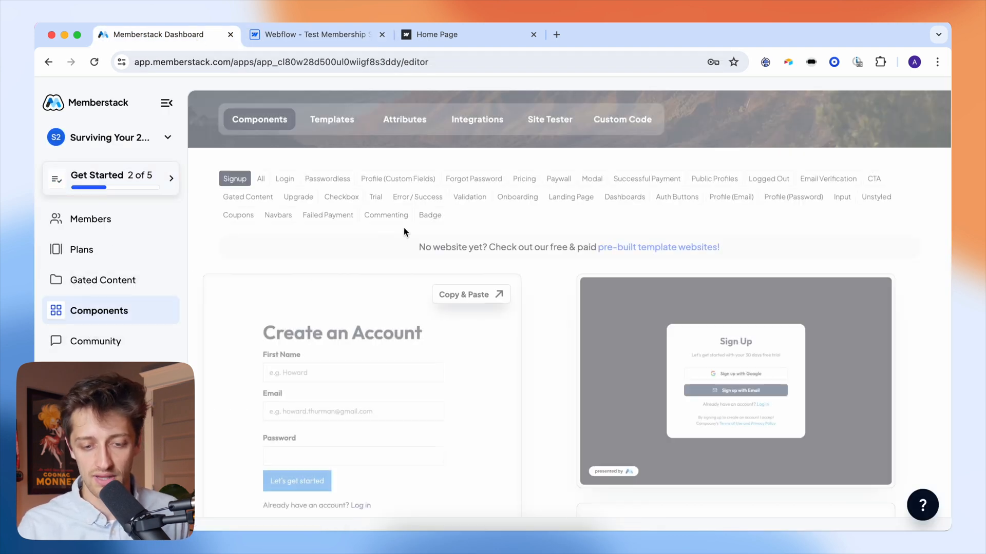
# - Filter Memberstack's components to the Webflow Login ones, then return to the Webflow Designer
pyautogui.click(296, 184)
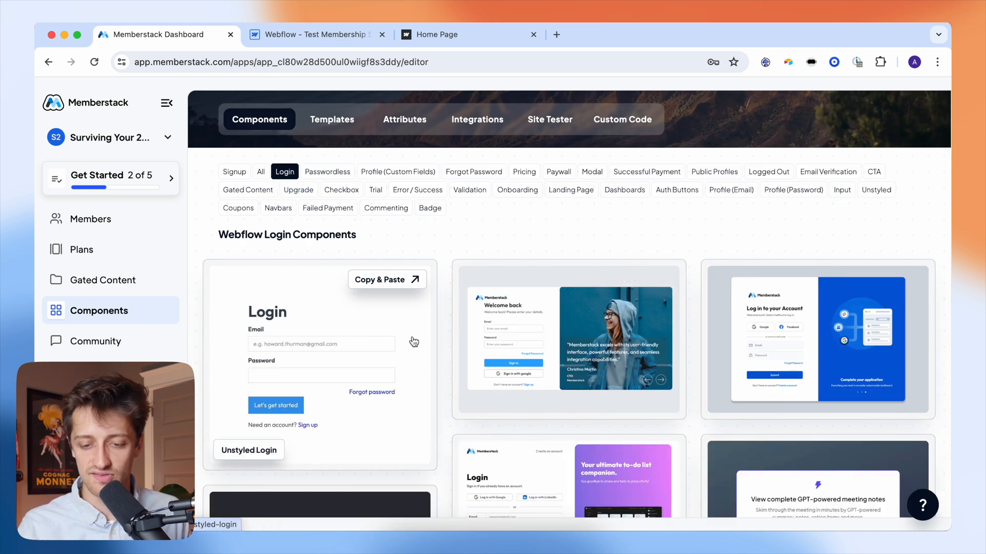
pyautogui.click(344, 39)
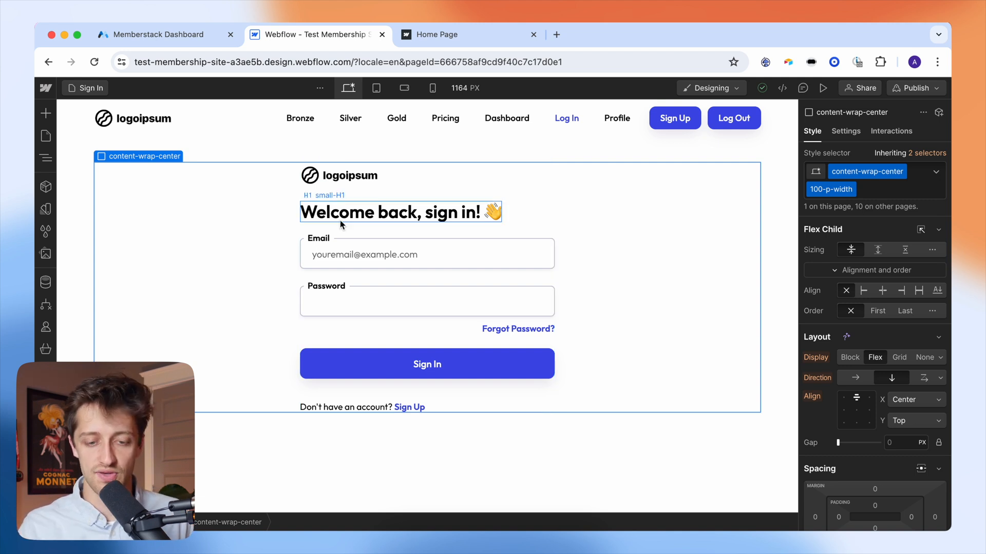
# - Add the custom attribute data-ms-form = login to the sign-in form container
pyautogui.click(373, 229)
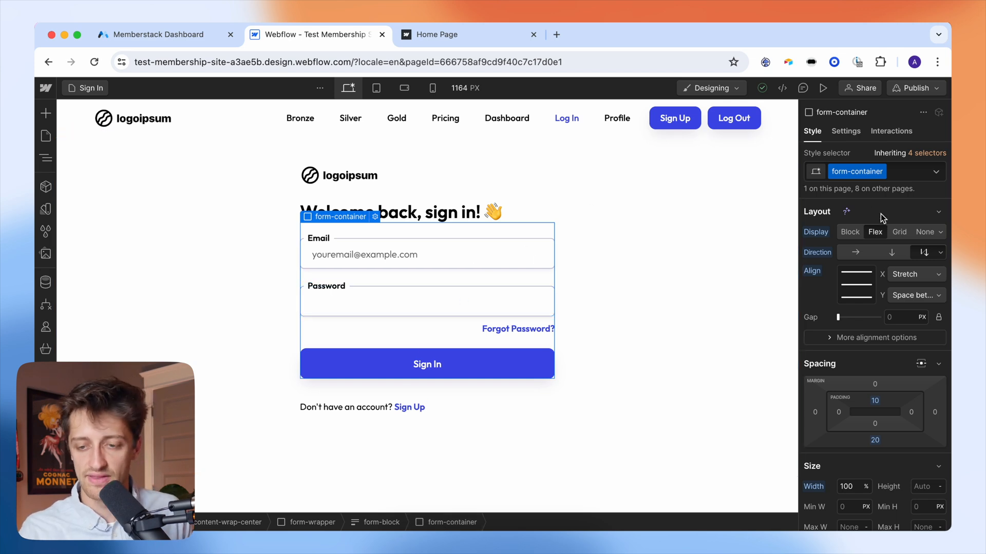
pyautogui.click(851, 135)
pyautogui.scroll(-2, 864, 324)
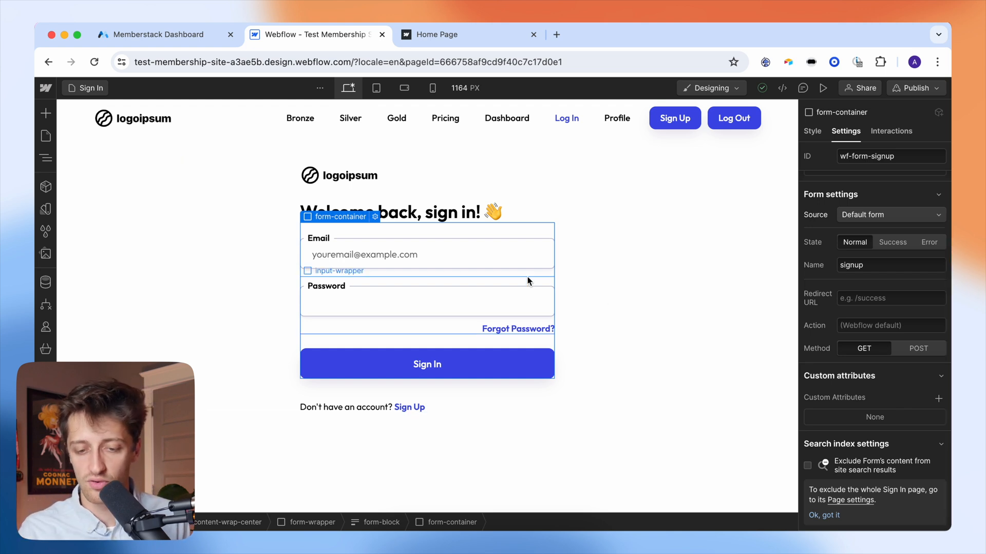
pyautogui.click(939, 398)
pyautogui.write('data-ms-form')
pyautogui.press('Tab')
pyautogui.write('login')
pyautogui.click(906, 382)
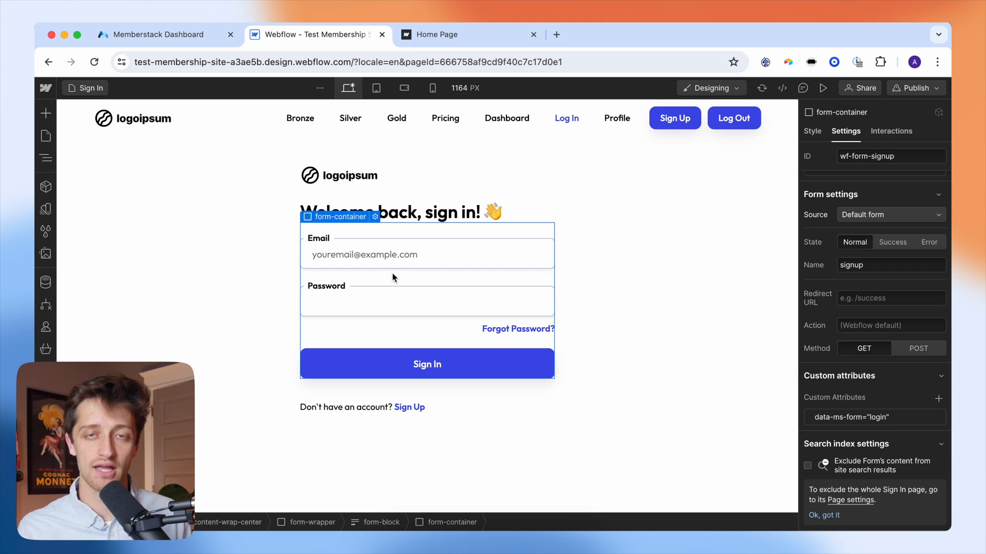
pyautogui.click(393, 254)
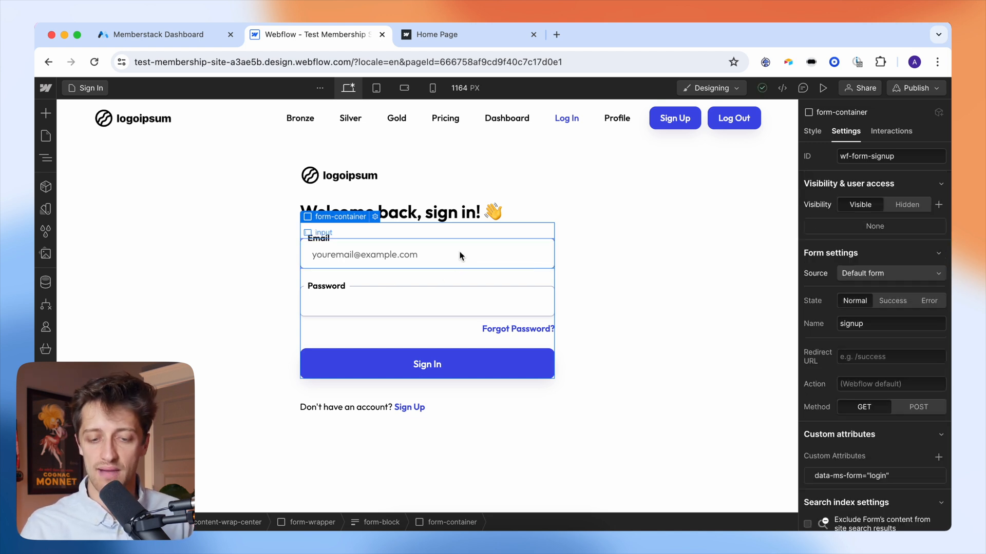
pyautogui.click(460, 303)
# - Give the Email input the custom attribute data-ms-member = email
pyautogui.click(462, 257)
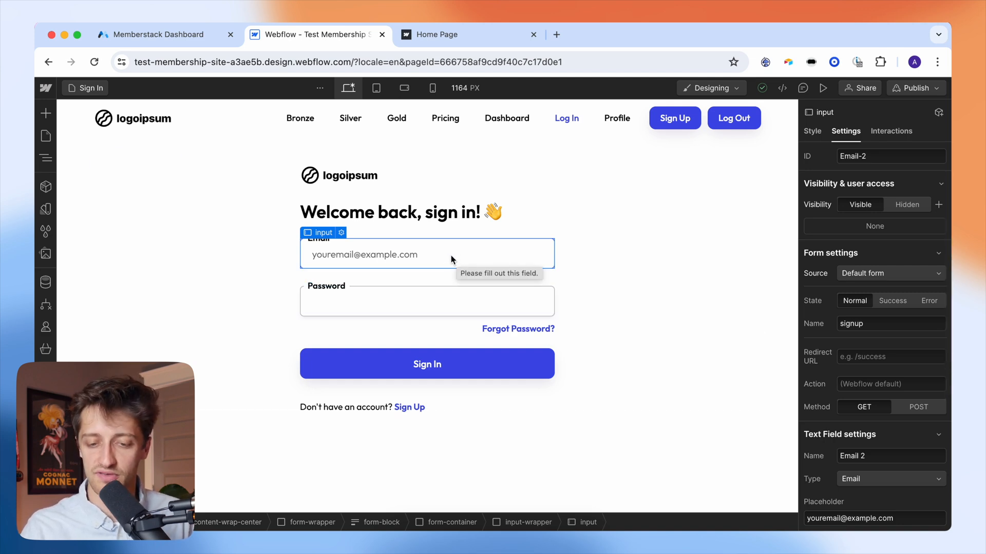
pyautogui.scroll(-5, 879, 354)
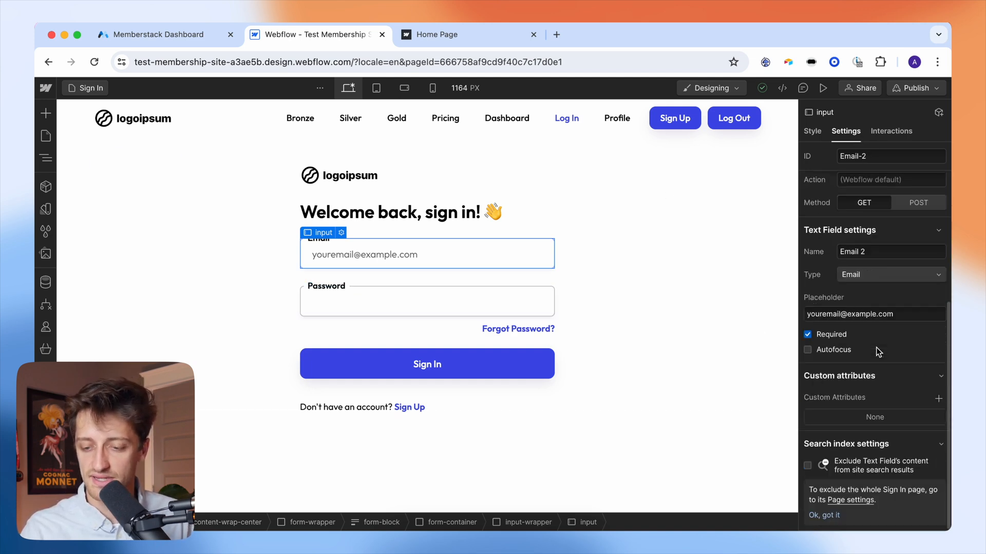
pyautogui.click(938, 400)
pyautogui.write('data')
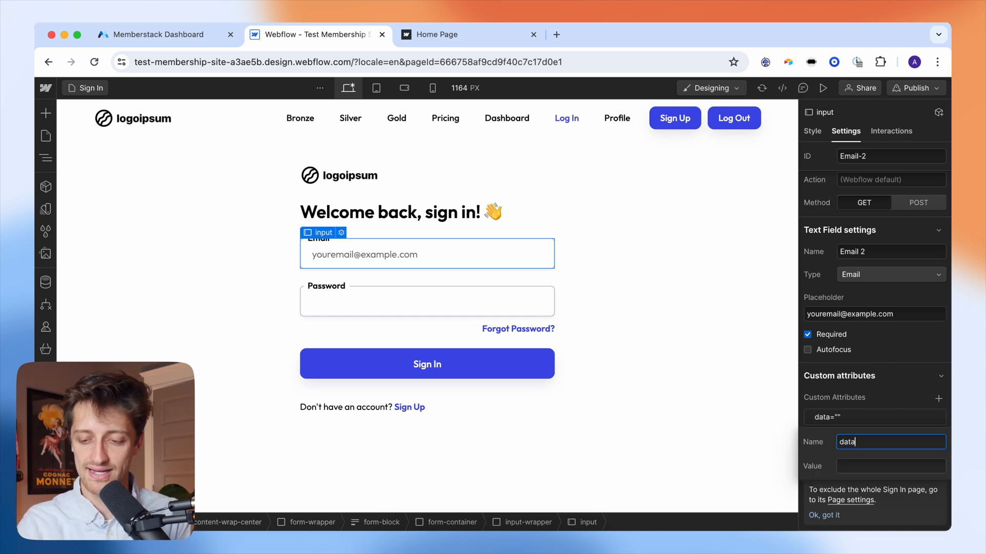
pyautogui.write('-ms-member')
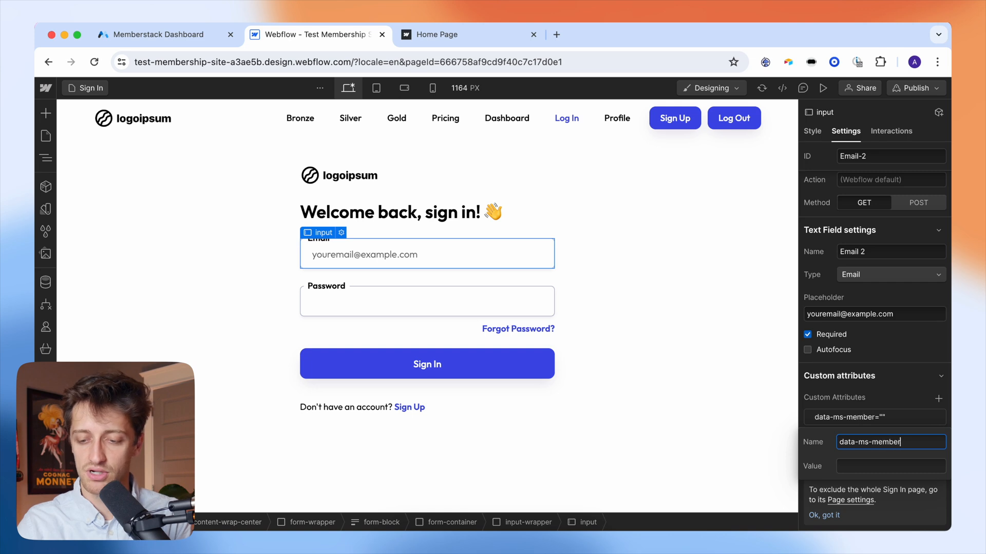
pyautogui.press('Tab')
pyautogui.write('email')
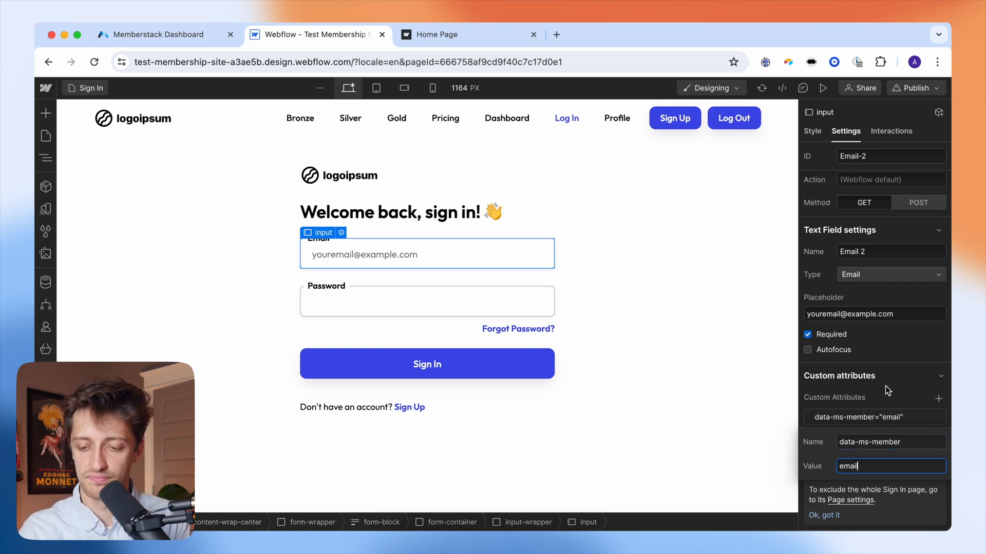
pyautogui.press('Return')
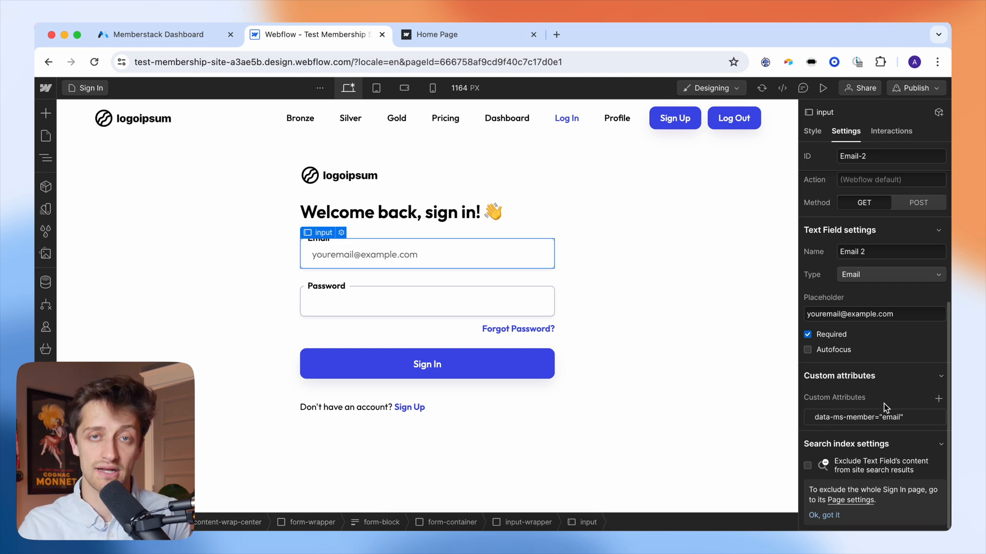
# - Give the Password input the custom attribute data-ms-member = password
pyautogui.click(442, 305)
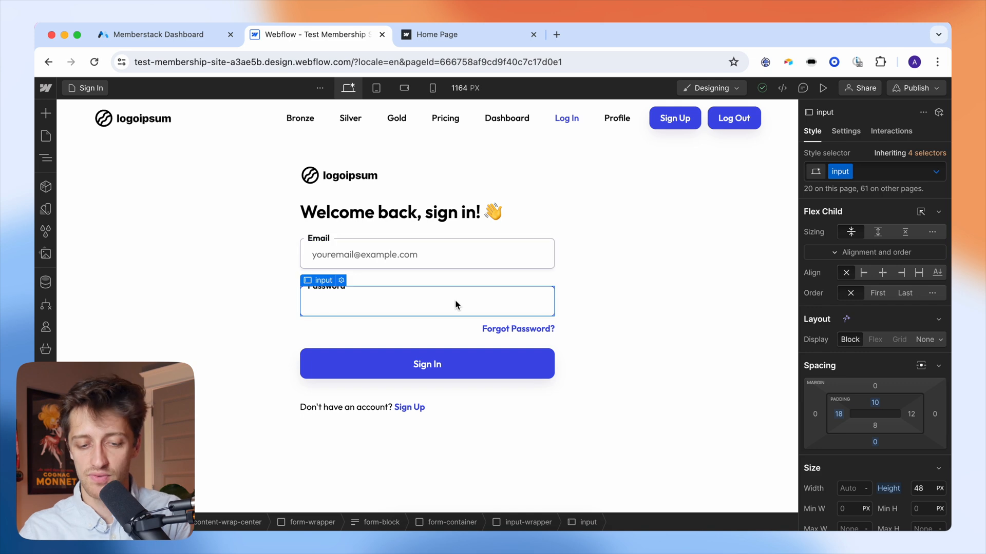
pyautogui.click(847, 131)
pyautogui.scroll(-5, 910, 407)
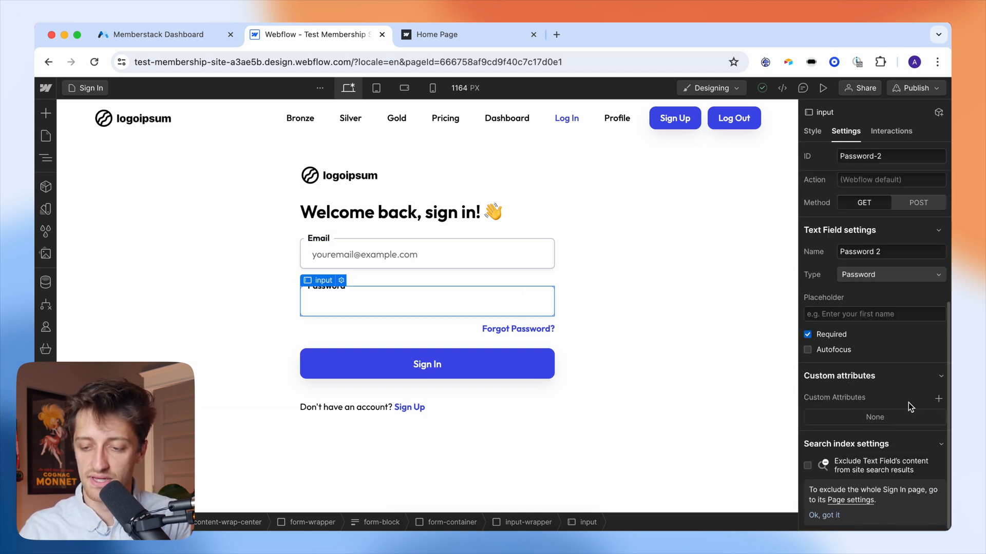
pyautogui.click(939, 398)
pyautogui.write('data-ms-member')
pyautogui.press('Tab')
pyautogui.write('password')
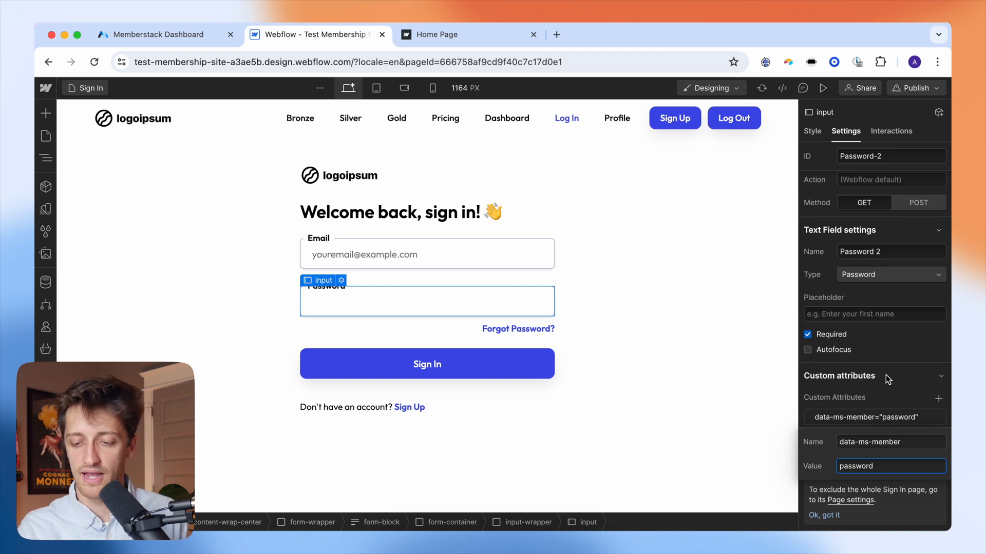
pyautogui.press('Return')
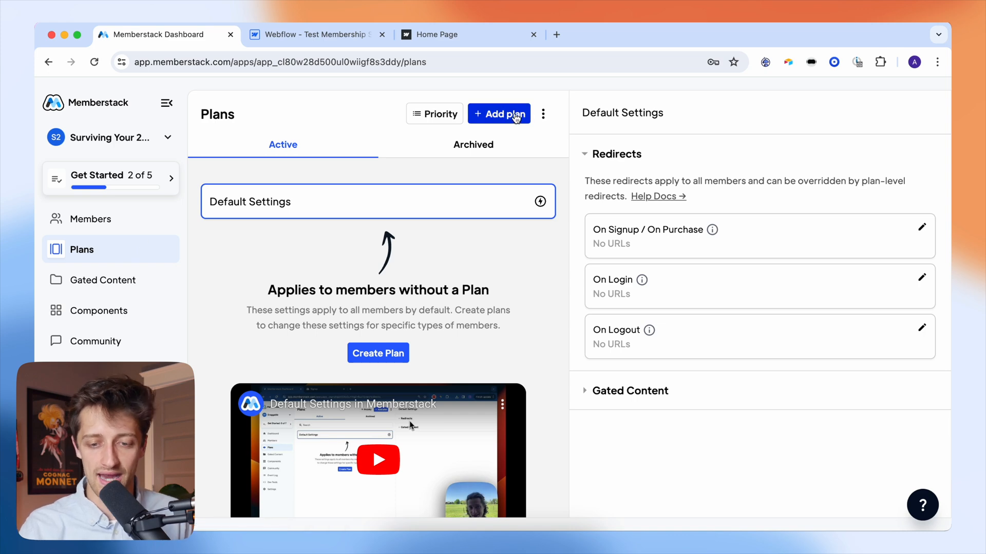
pyautogui.click(516, 116)
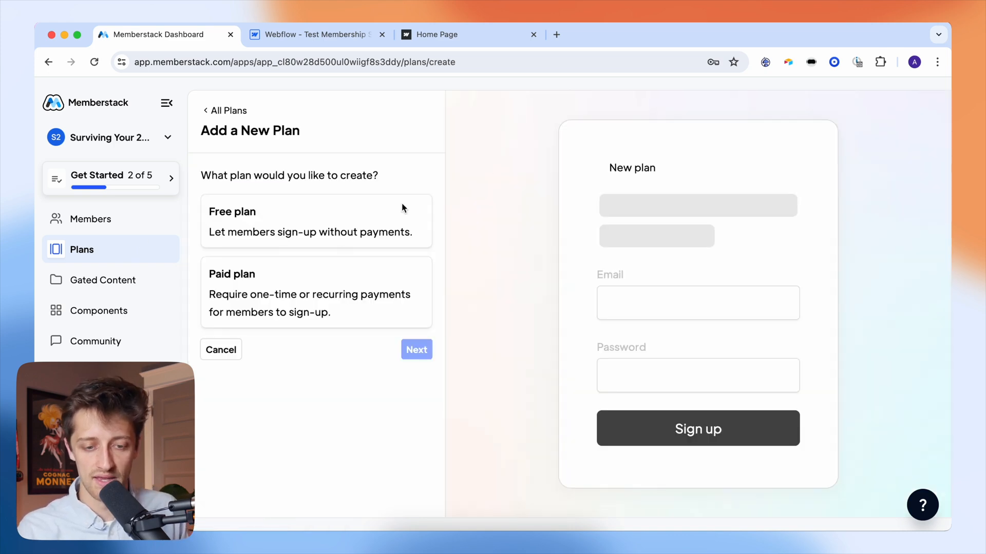
# - Create a new paid Memberstack plan named Bronze
pyautogui.click(310, 291)
pyautogui.click(410, 351)
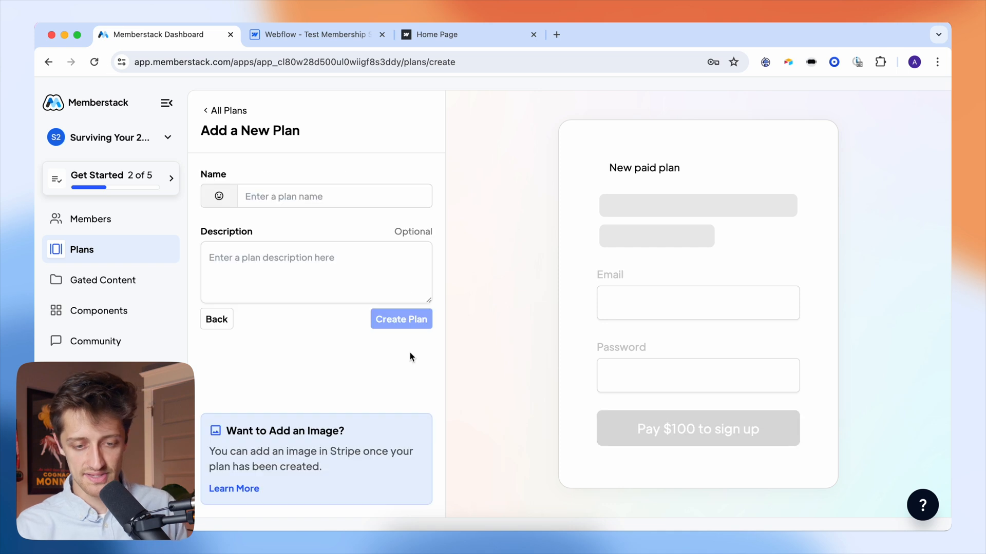
pyautogui.click(312, 199)
pyautogui.write('Bronze')
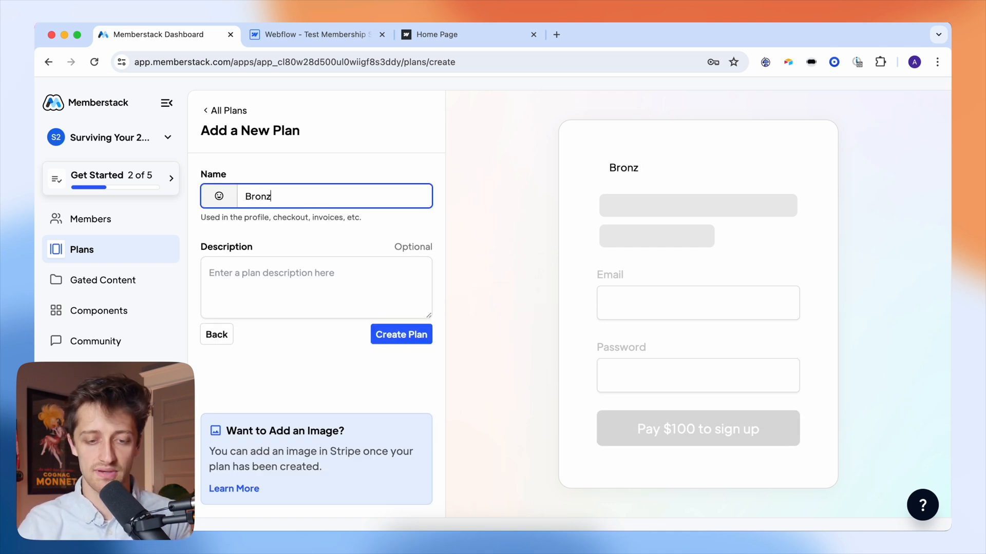
pyautogui.click(392, 336)
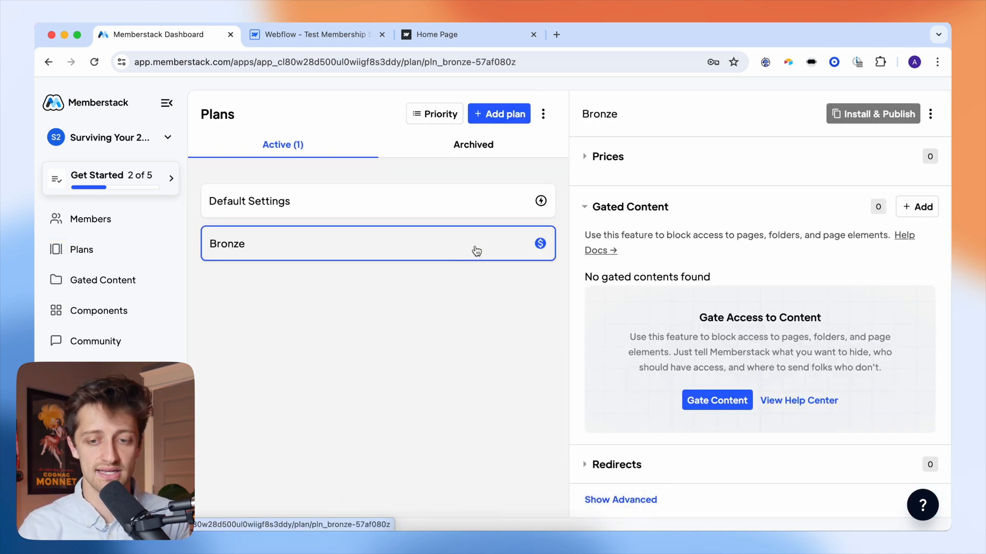
# - Add a price named Bronze of $10 per month to the Bronze plan
pyautogui.click(745, 159)
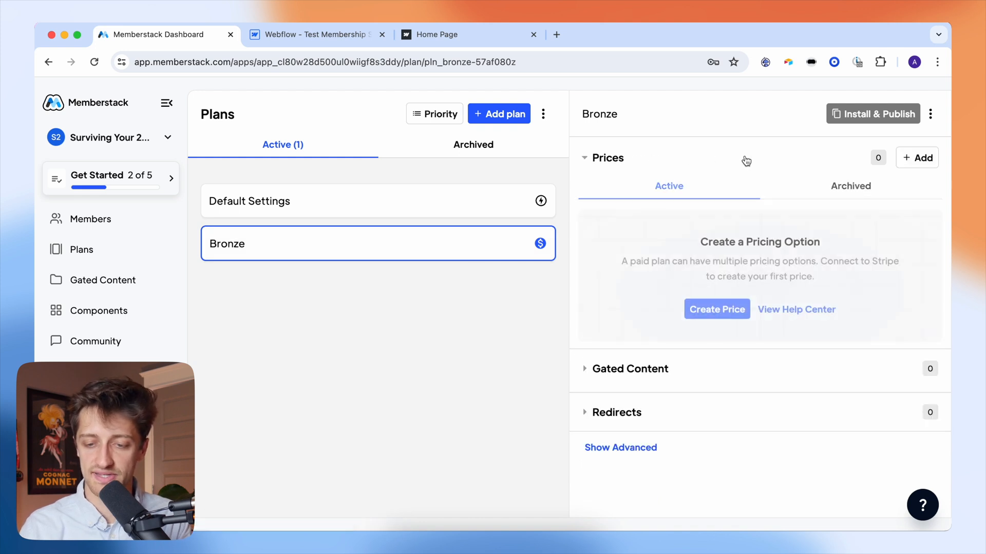
pyautogui.click(921, 158)
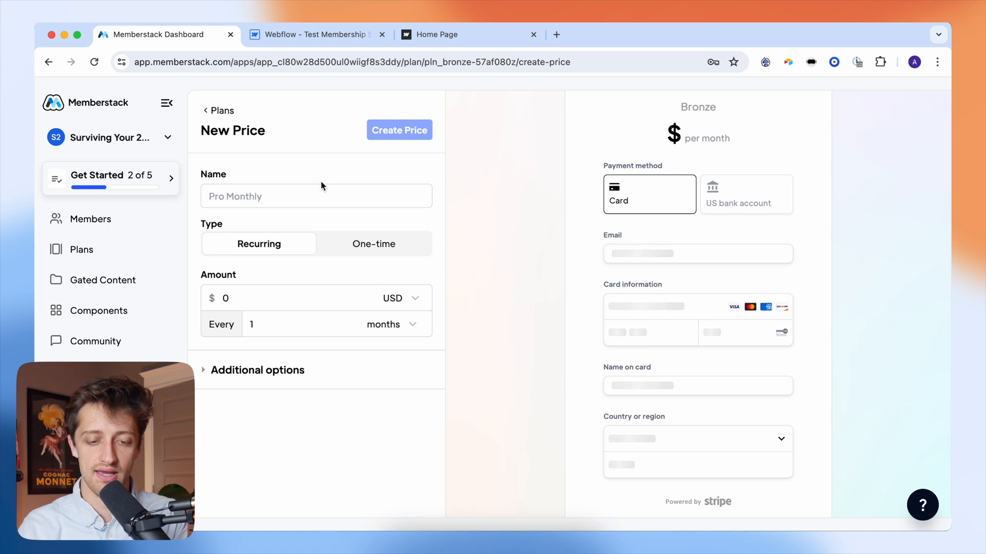
pyautogui.click(300, 195)
pyautogui.write('Bronze')
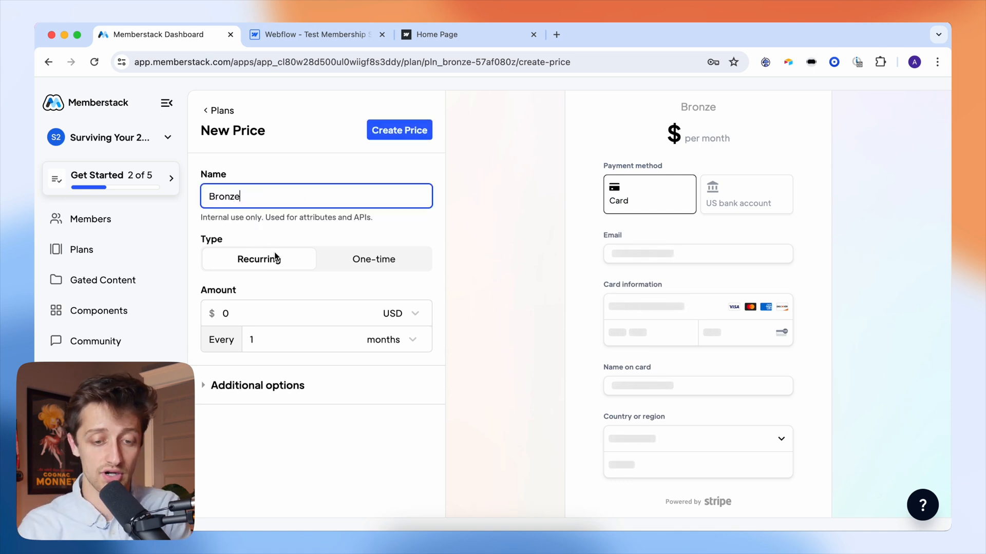
pyautogui.click(267, 311)
pyautogui.write('10')
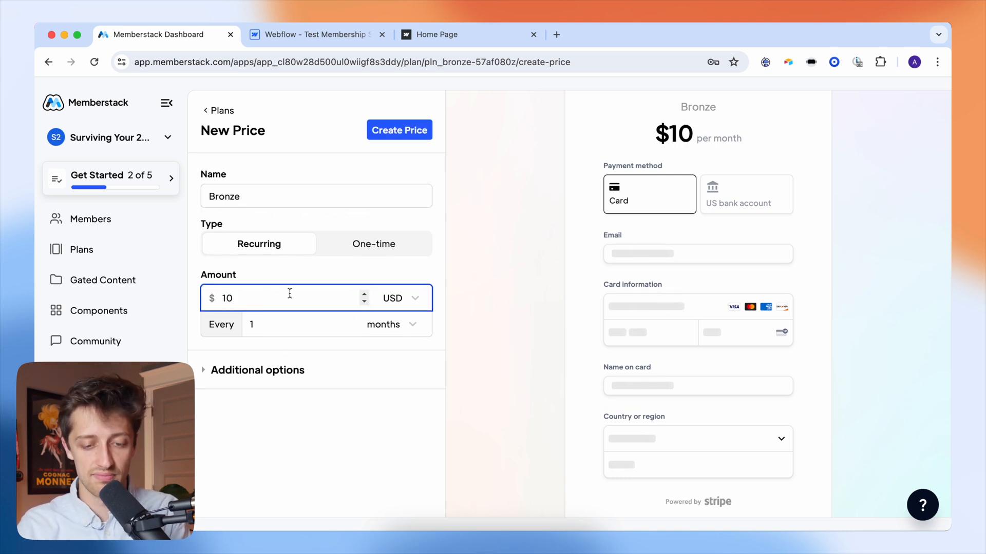
pyautogui.click(355, 427)
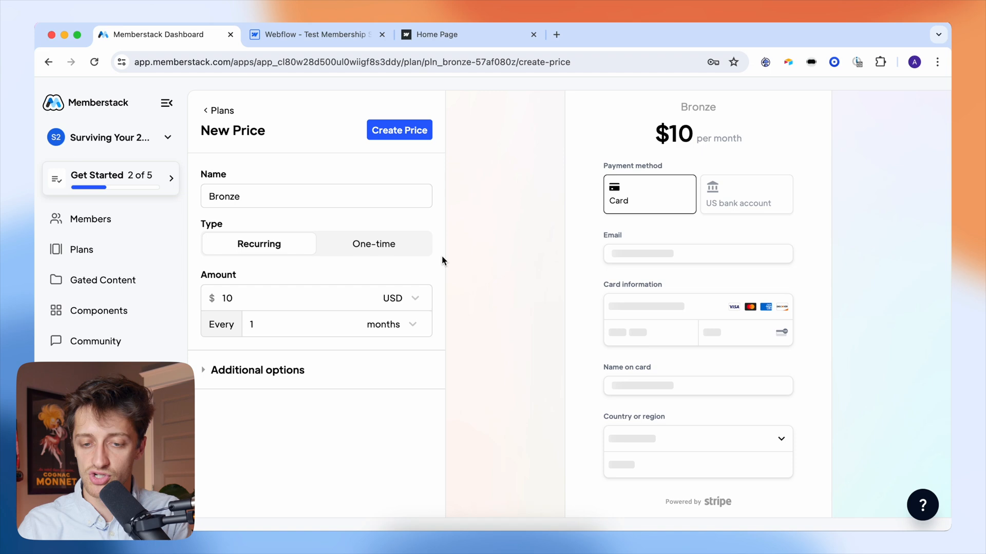
pyautogui.click(403, 131)
pyautogui.click(596, 381)
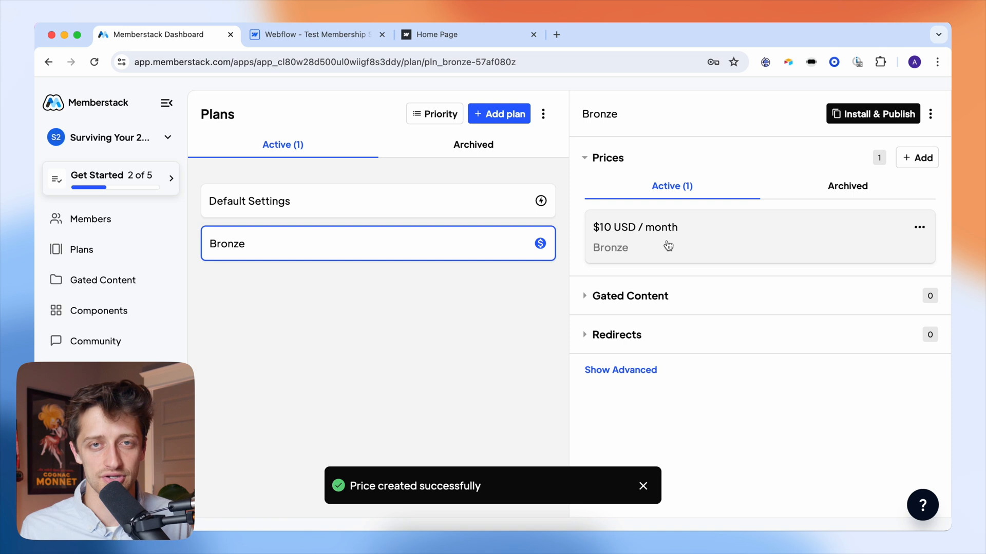
# - Create a new paid plan named Silver in Memberstack
pyautogui.click(504, 116)
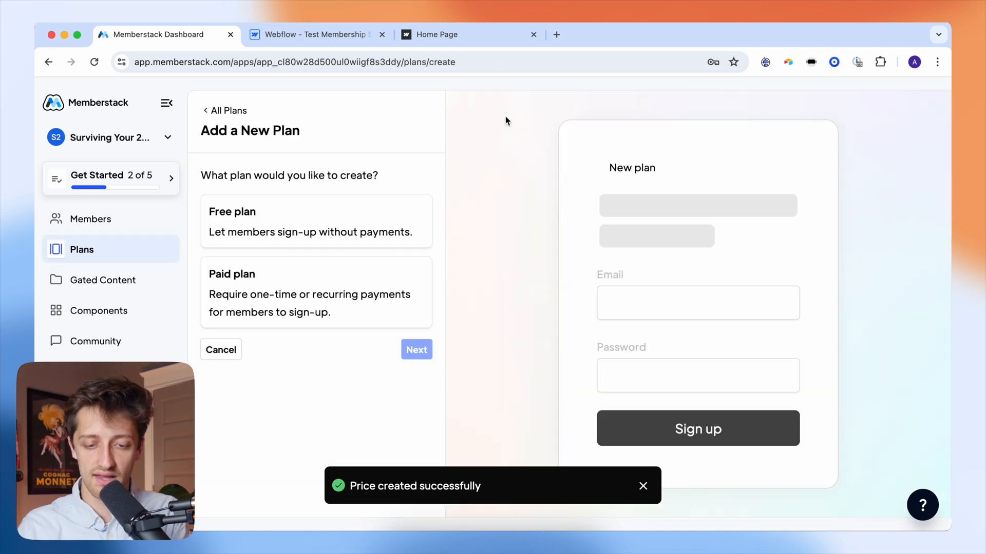
pyautogui.click(261, 287)
pyautogui.click(406, 348)
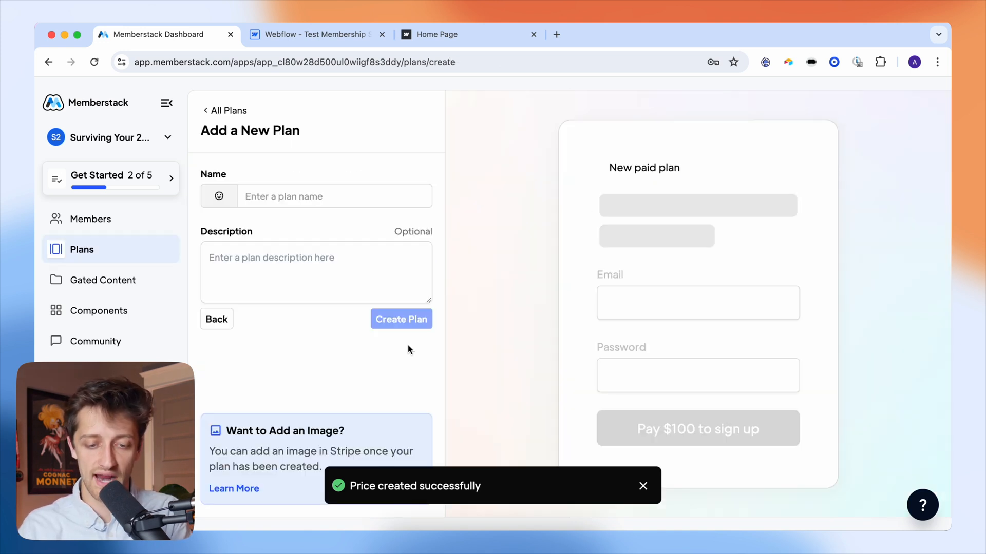
pyautogui.click(276, 198)
pyautogui.write('Silver')
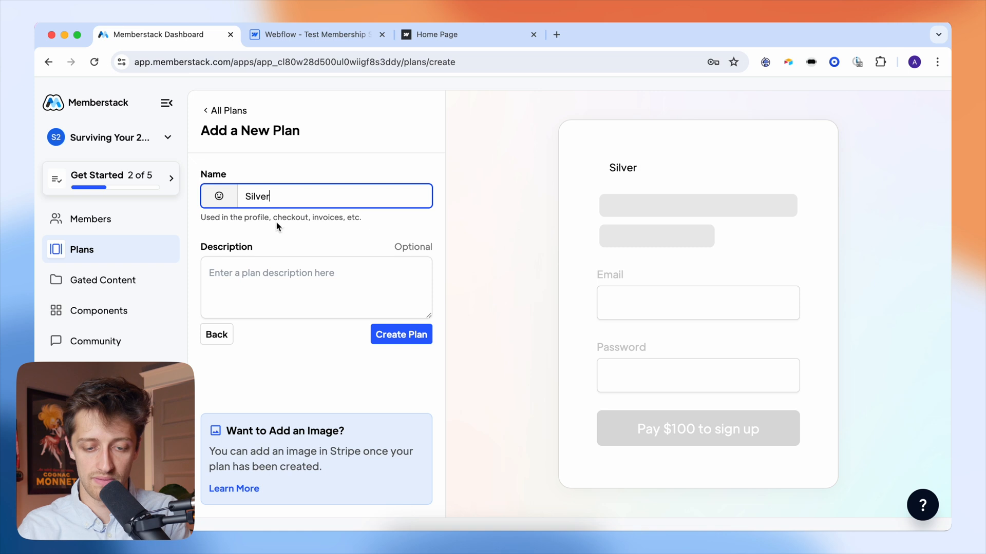
pyautogui.click(393, 335)
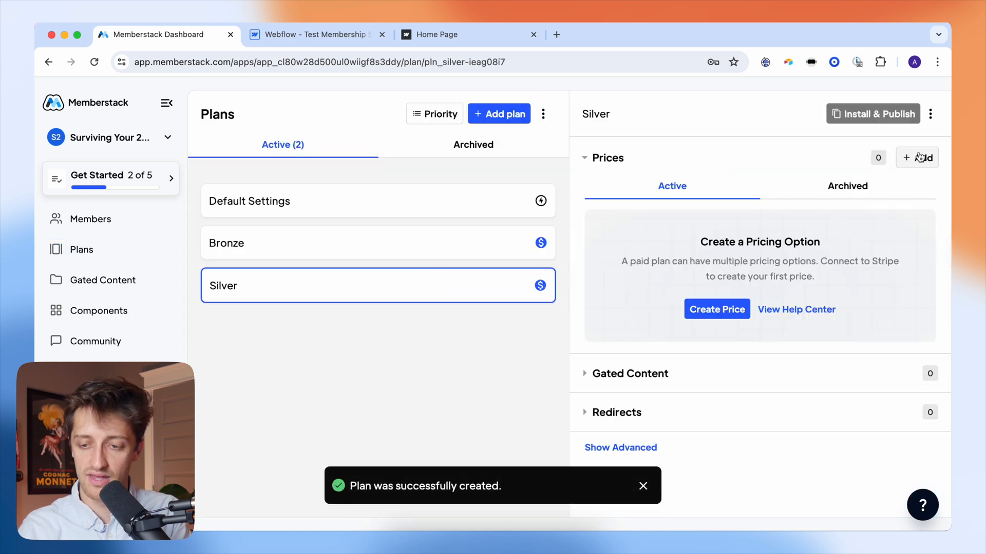
# - Add a $20 recurring price named Silver Price to the Silver plan, then begin another paid plan
pyautogui.click(919, 157)
pyautogui.write('Silver Price')
pyautogui.click(250, 309)
pyautogui.click(251, 303)
pyautogui.press('super+a')
pyautogui.write('20')
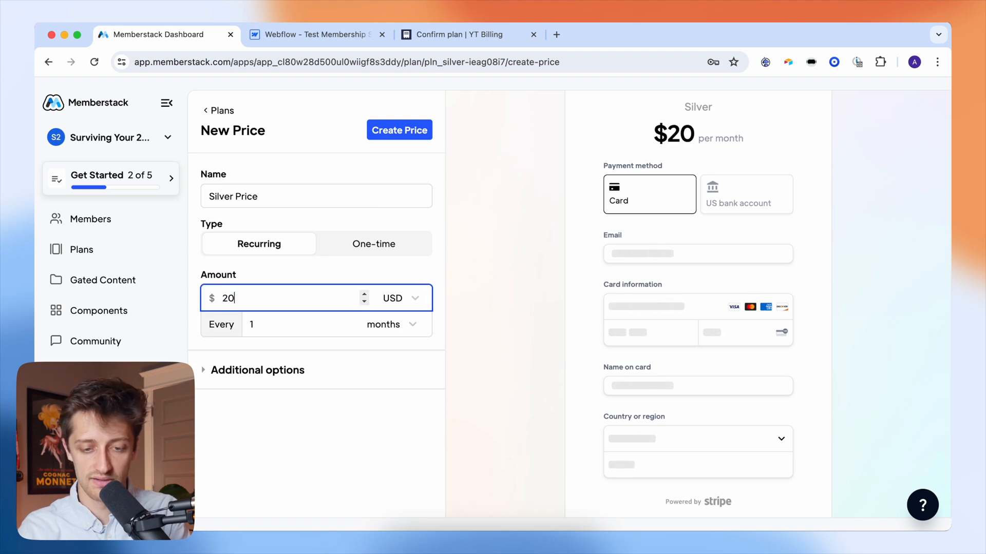
pyautogui.click(293, 416)
pyautogui.click(398, 133)
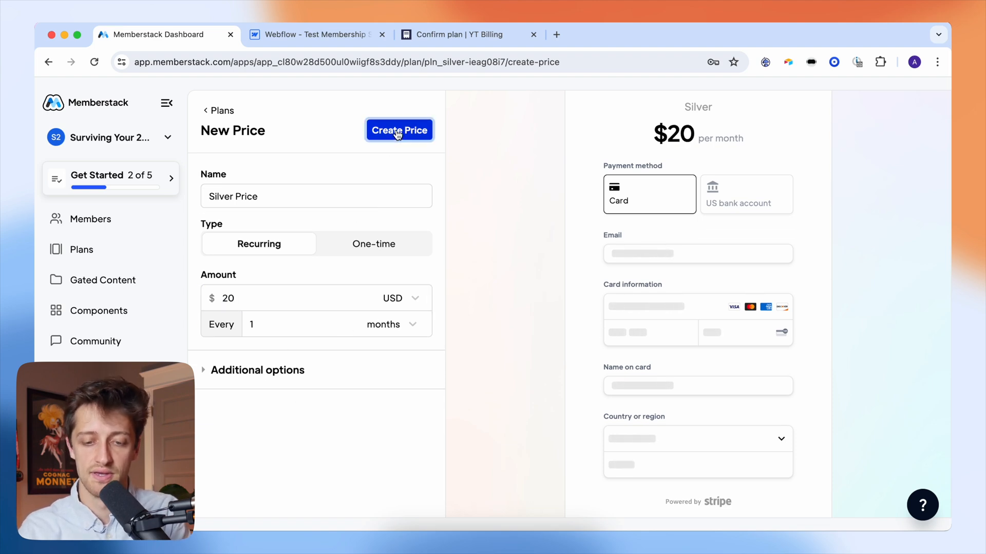
pyautogui.click(581, 378)
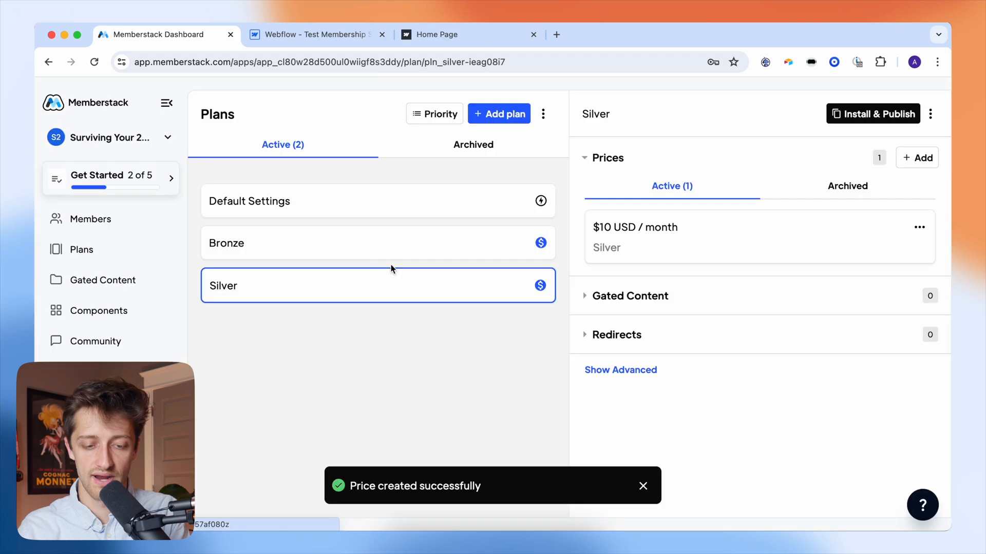
pyautogui.click(501, 114)
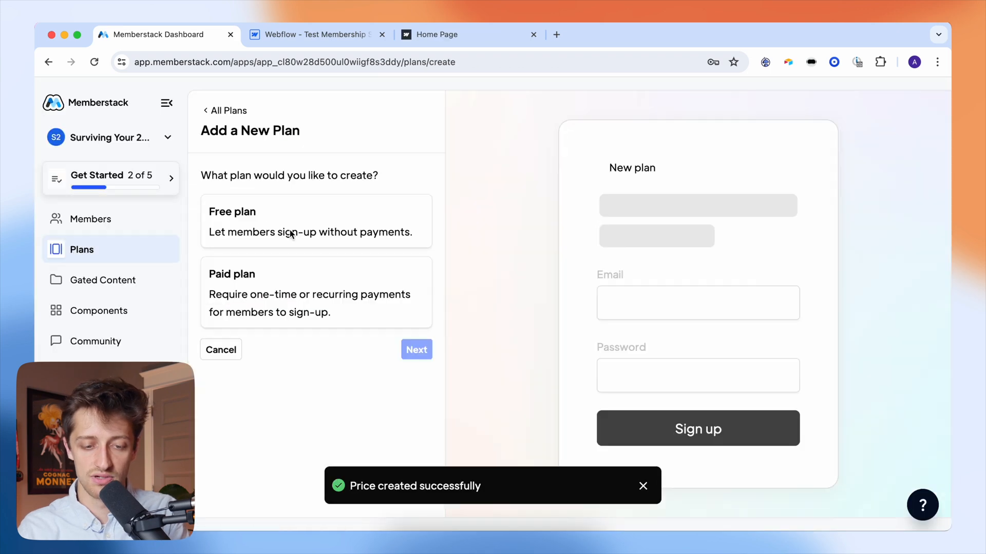
pyautogui.click(281, 290)
# - Create the new paid plan with the name Gold
pyautogui.click(407, 352)
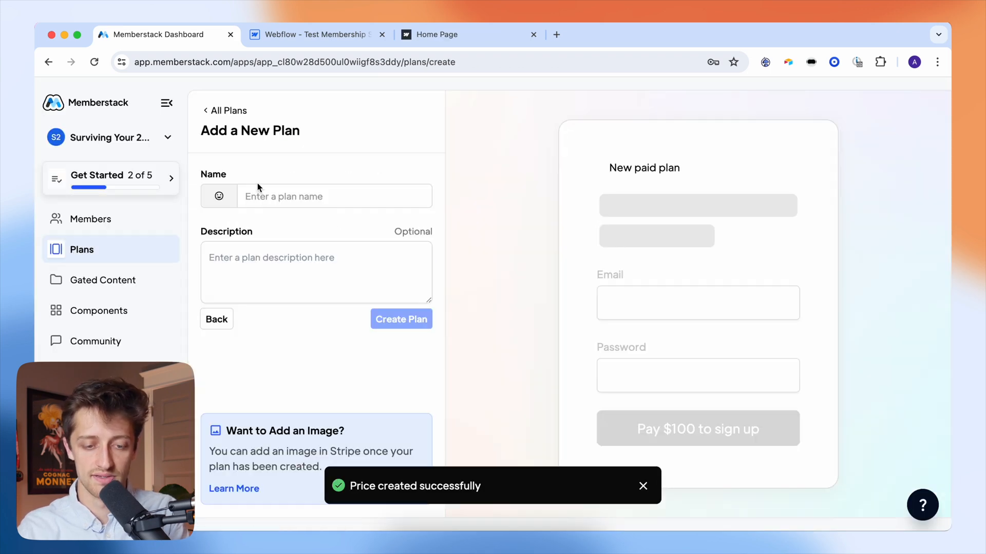
pyautogui.click(256, 194)
pyautogui.write('Gold')
pyautogui.click(381, 336)
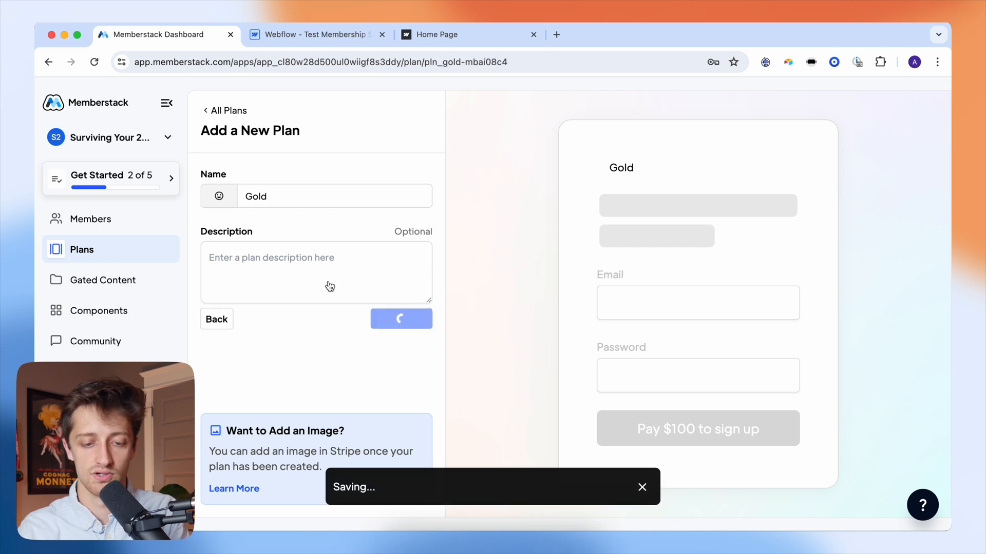
# - Add a $30 per month price named Gold to the Gold plan, then go back to Webflow's pages list
pyautogui.click(931, 162)
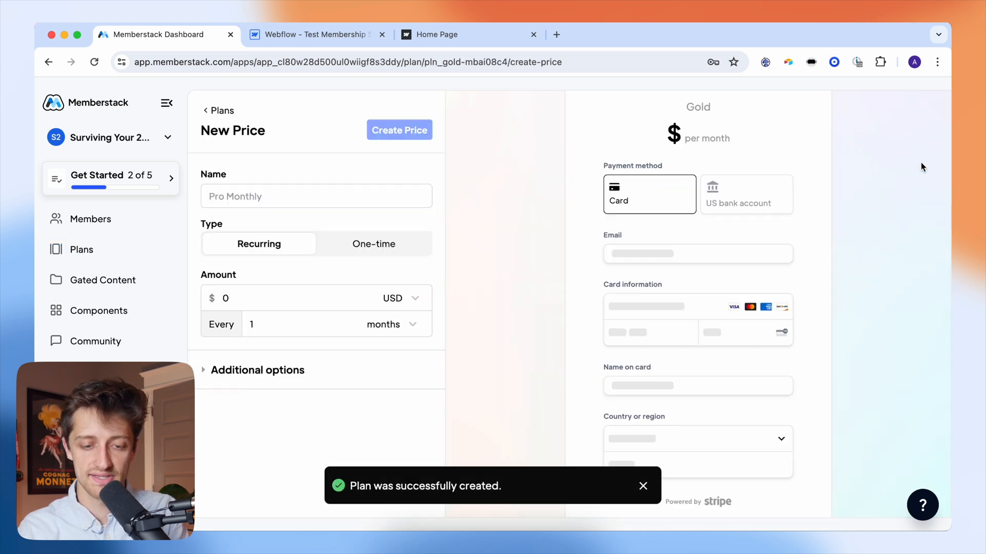
pyautogui.click(307, 200)
pyautogui.write('Gold')
pyautogui.click(234, 313)
pyautogui.doubleClick(235, 303)
pyautogui.write('30')
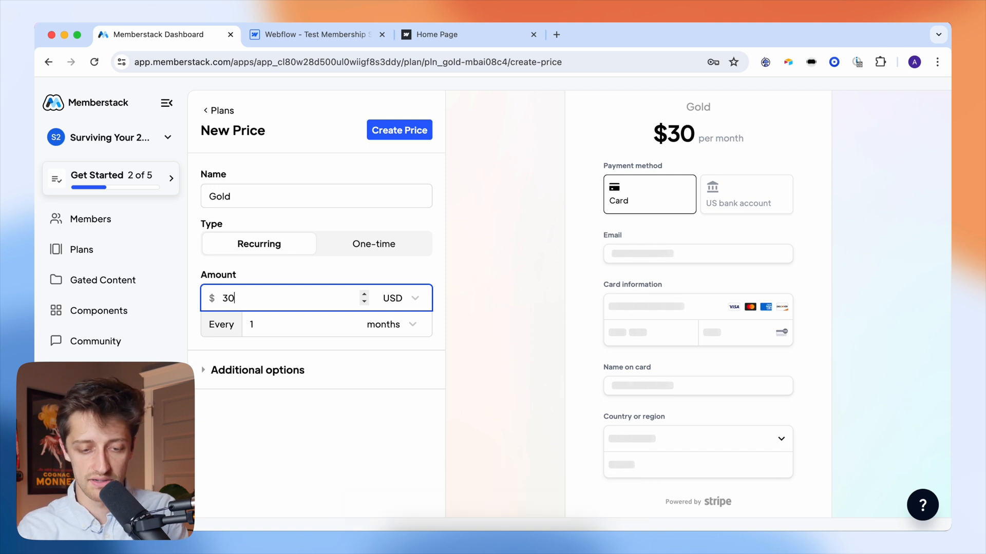
pyautogui.click(322, 433)
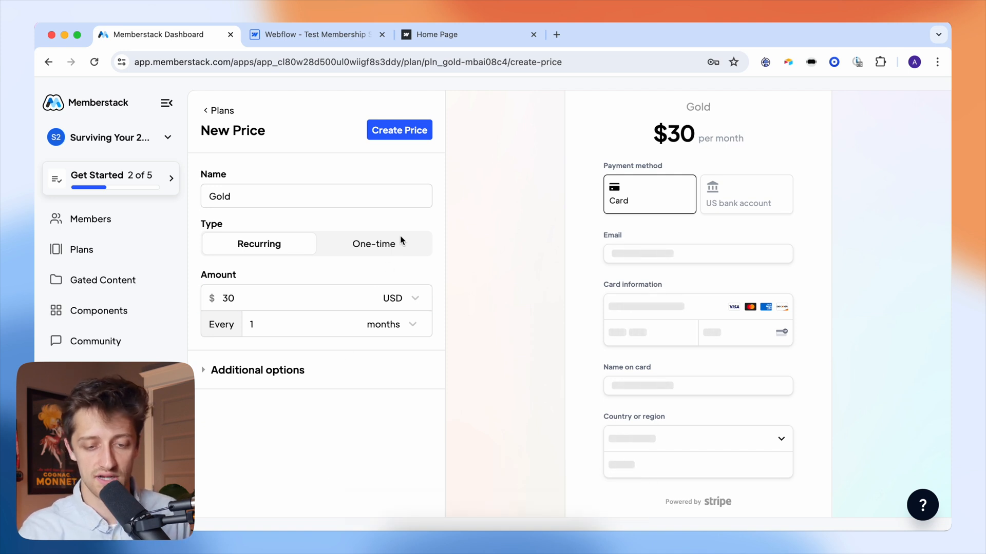
pyautogui.click(414, 132)
pyautogui.click(595, 381)
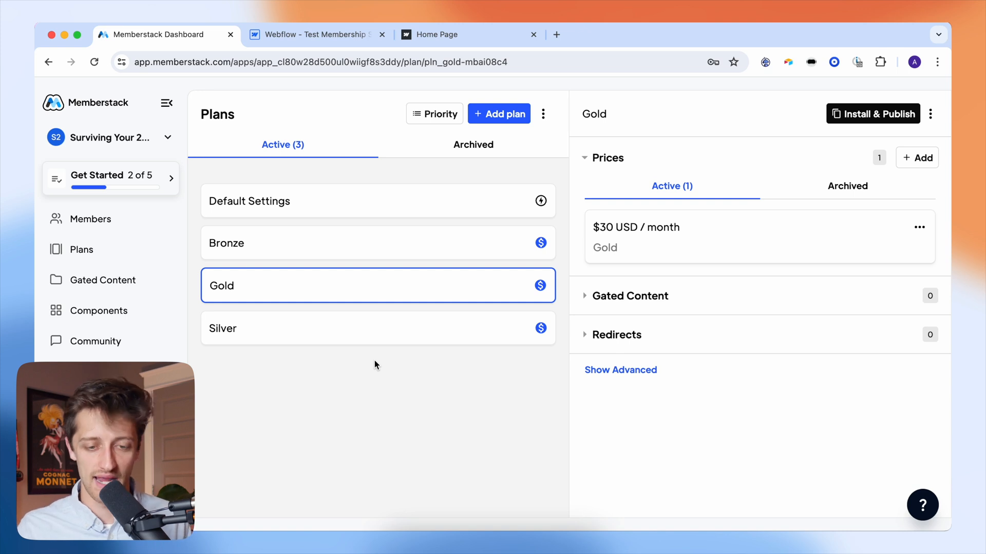
pyautogui.click(299, 37)
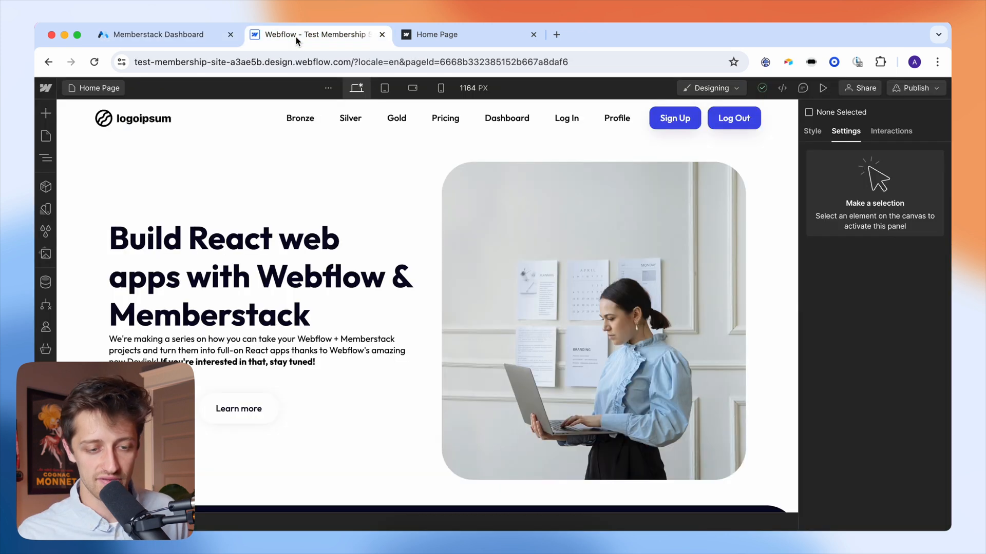
pyautogui.click(47, 136)
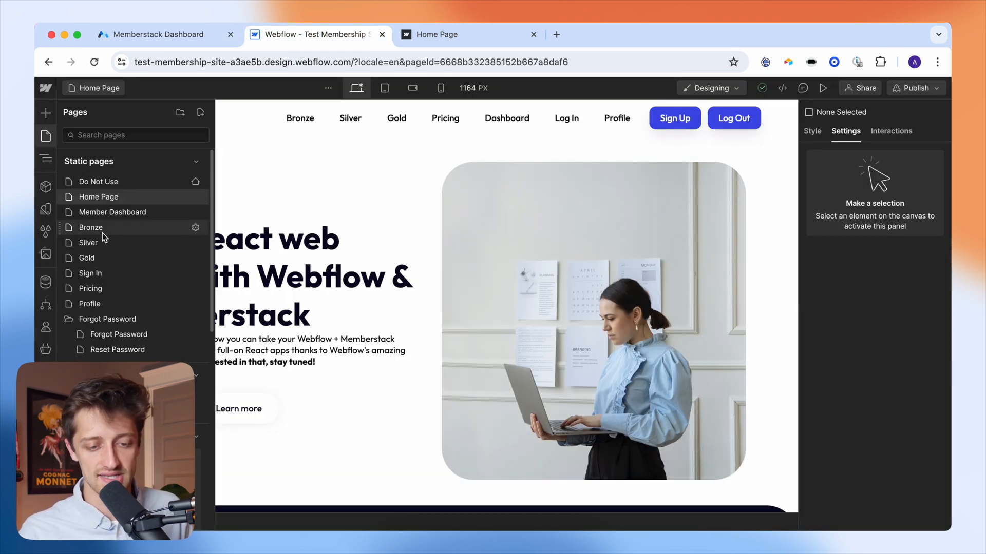
# - Open the Pricing page, view the Bronze $10, Silver $20 and Gold $30 cards, and select Bronze's Get Started button
pyautogui.click(112, 289)
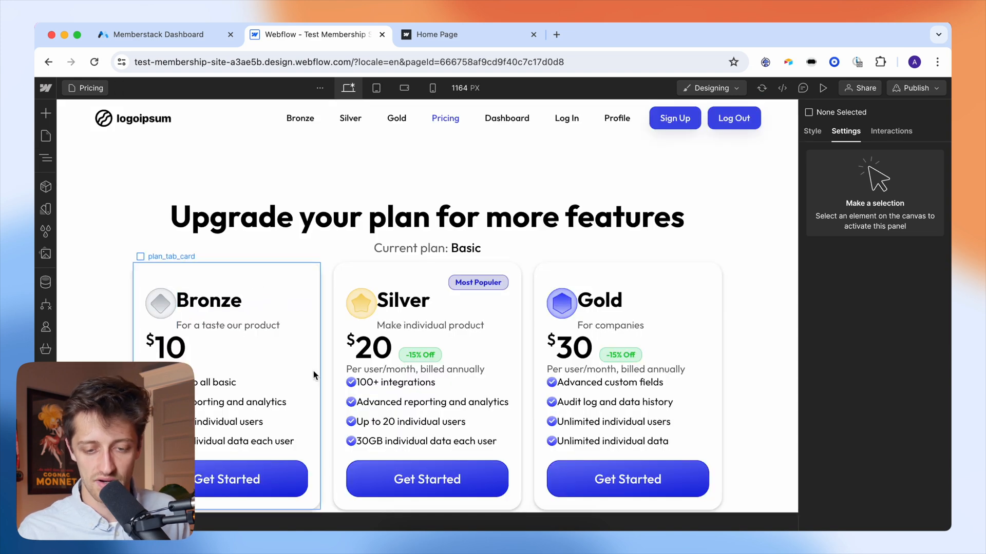
pyautogui.scroll(-3, 313, 354)
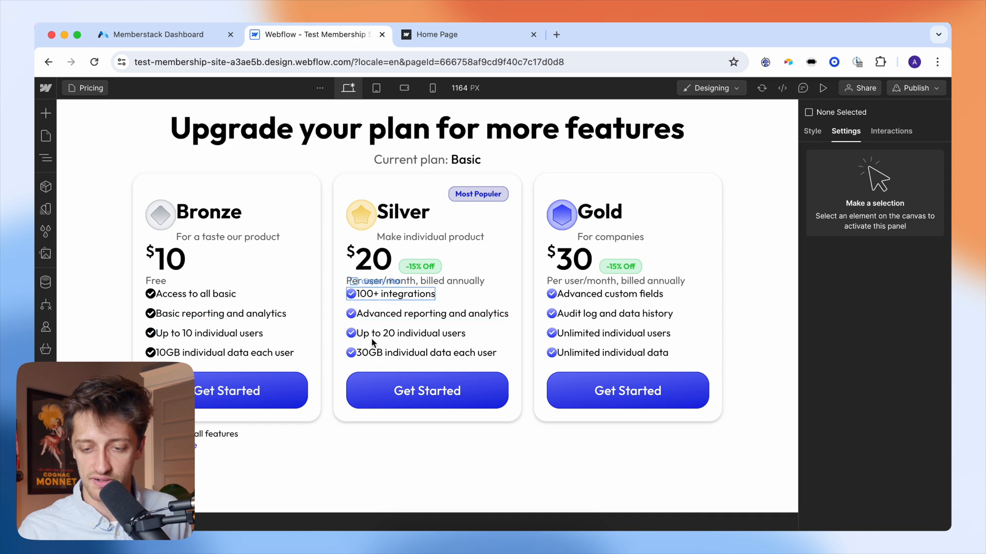
pyautogui.scroll(1, 736, 271)
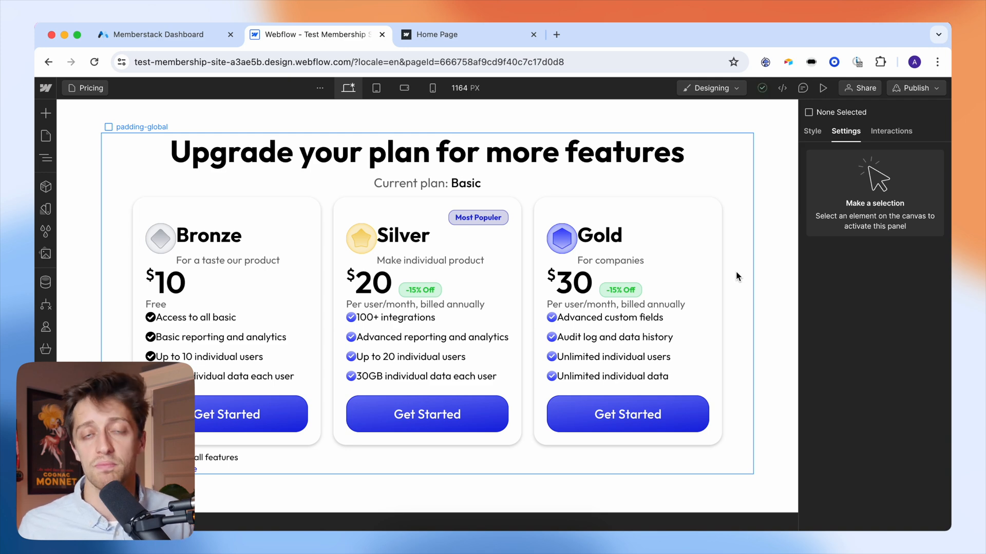
pyautogui.click(275, 407)
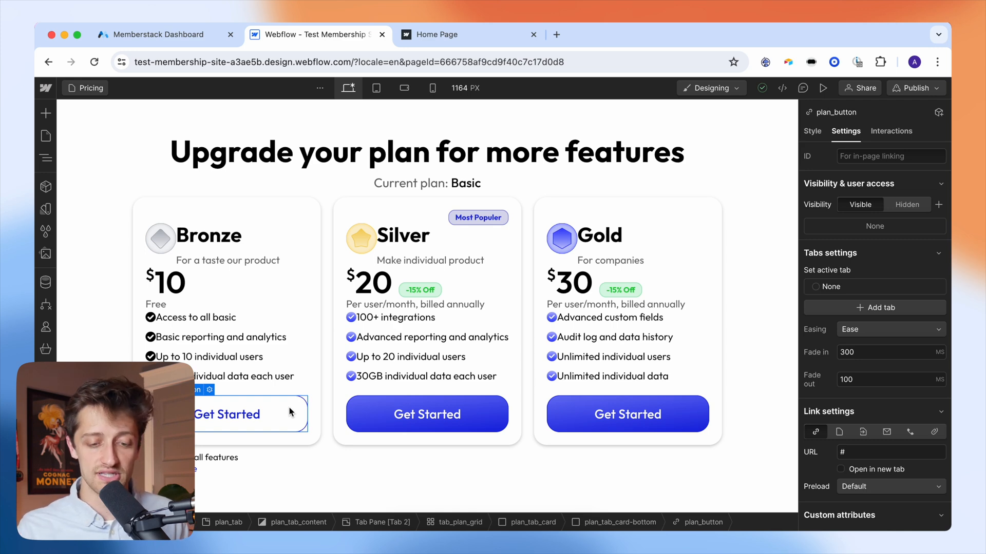
# - Add the custom attribute data-ms-modal = signup to the Bronze Get Started button
pyautogui.click(379, 408)
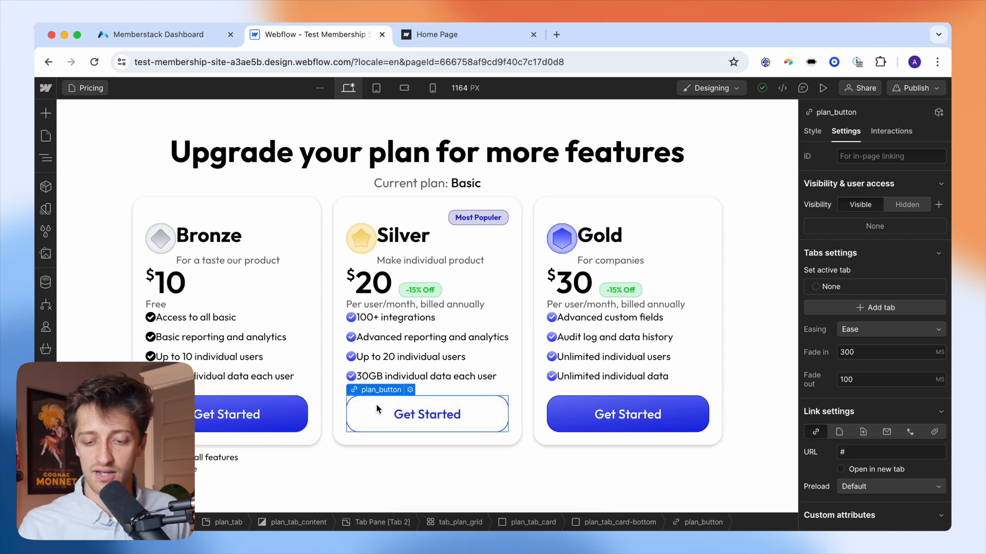
pyautogui.click(576, 416)
pyautogui.click(462, 417)
pyautogui.click(297, 417)
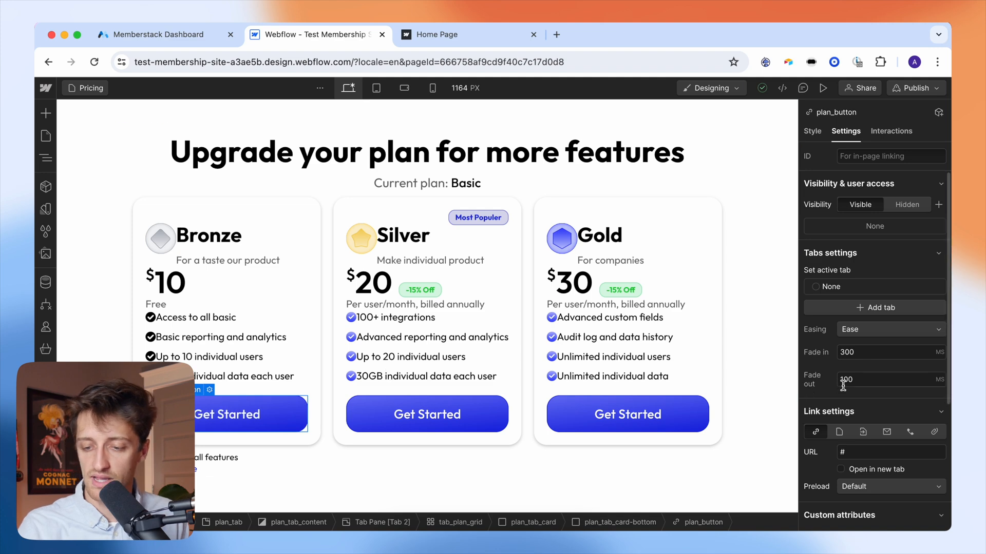
pyautogui.scroll(-5, 873, 385)
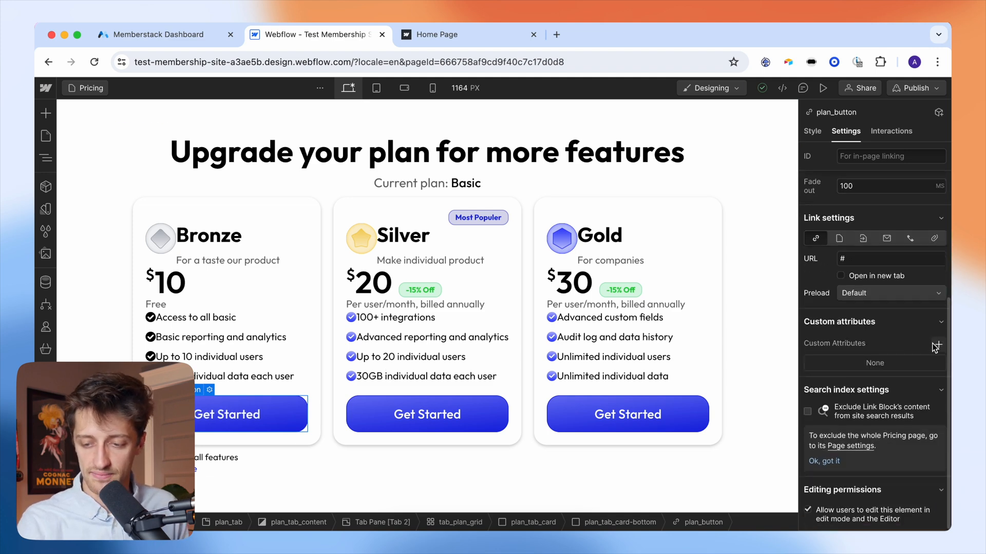
pyautogui.click(939, 346)
pyautogui.click(860, 389)
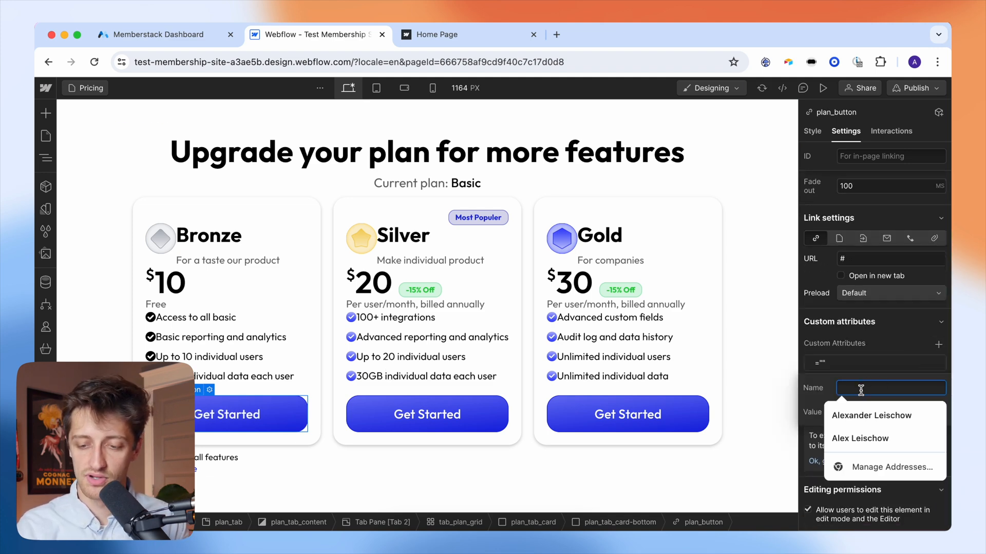
pyautogui.write('data-ms')
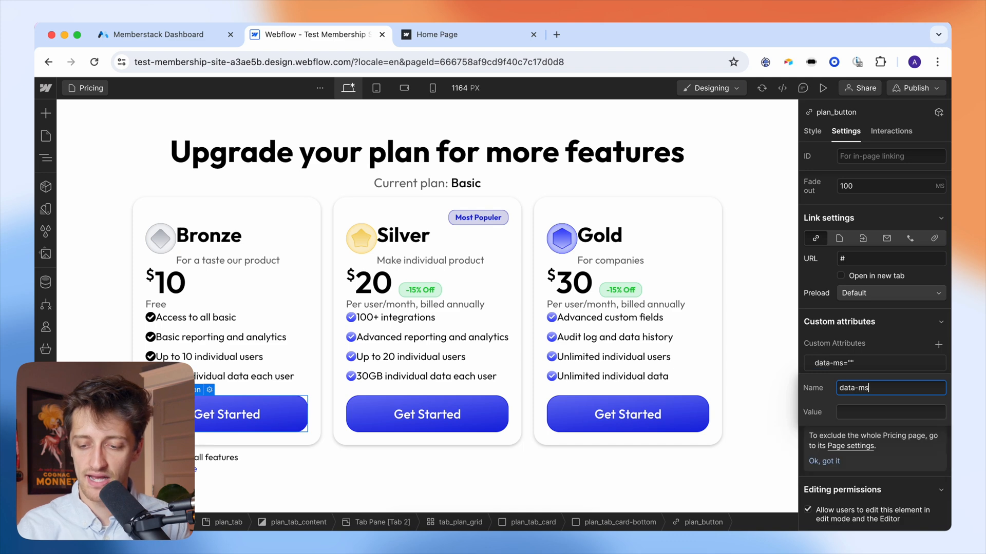
pyautogui.write('-modal')
pyautogui.press('Tab')
pyautogui.write('signup')
pyautogui.press('Return')
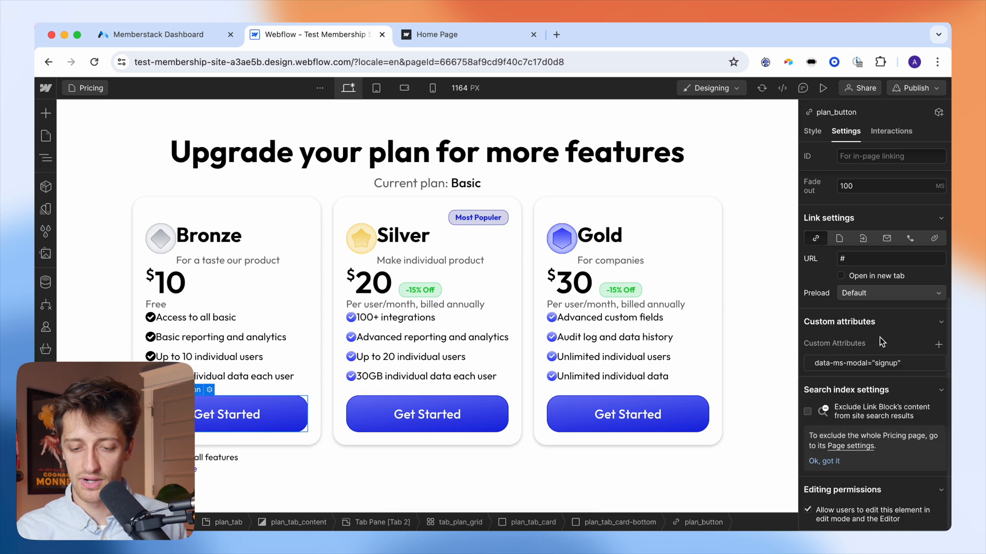
# - Add data-ms-modal = signup to the Silver Get Started button
pyautogui.click(440, 408)
pyautogui.scroll(-2, 890, 399)
pyautogui.click(938, 345)
pyautogui.write('data-ms-modal')
pyautogui.press('Tab')
pyautogui.write('signjup')
pyautogui.press('BackSpace')
pyautogui.press('BackSpace')
pyautogui.write('up')
pyautogui.press('Return')
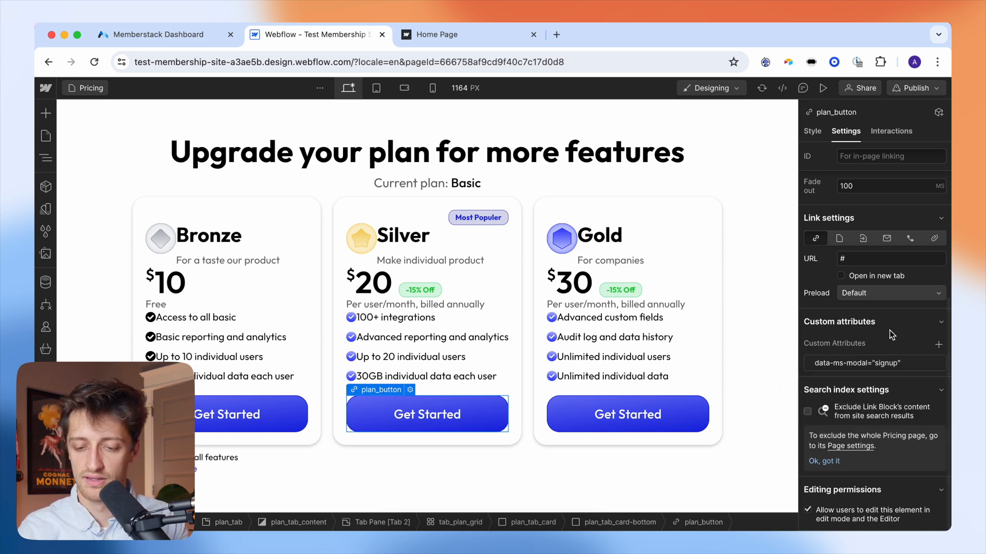
# - Add data-ms-modal = signup to the Gold Get Started button
pyautogui.click(688, 411)
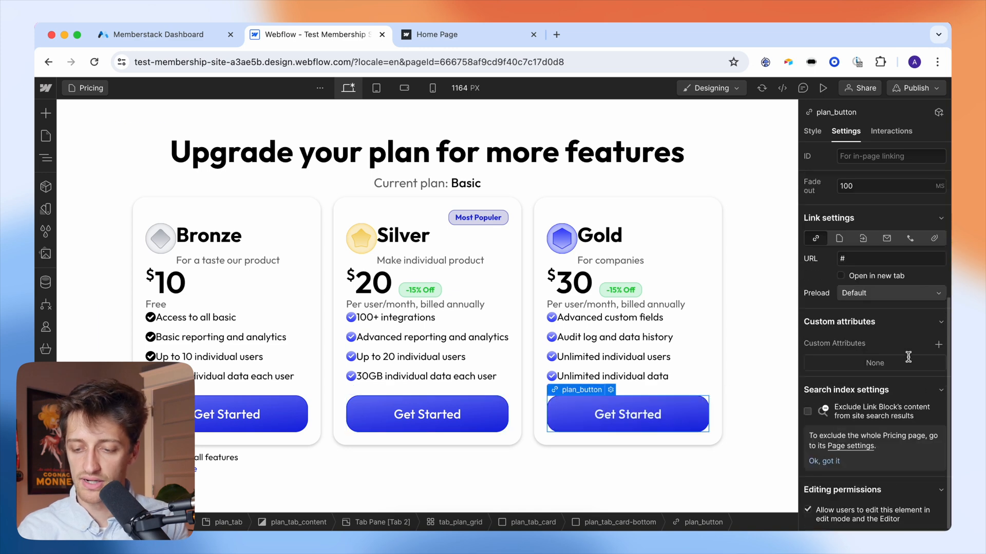
pyautogui.click(938, 345)
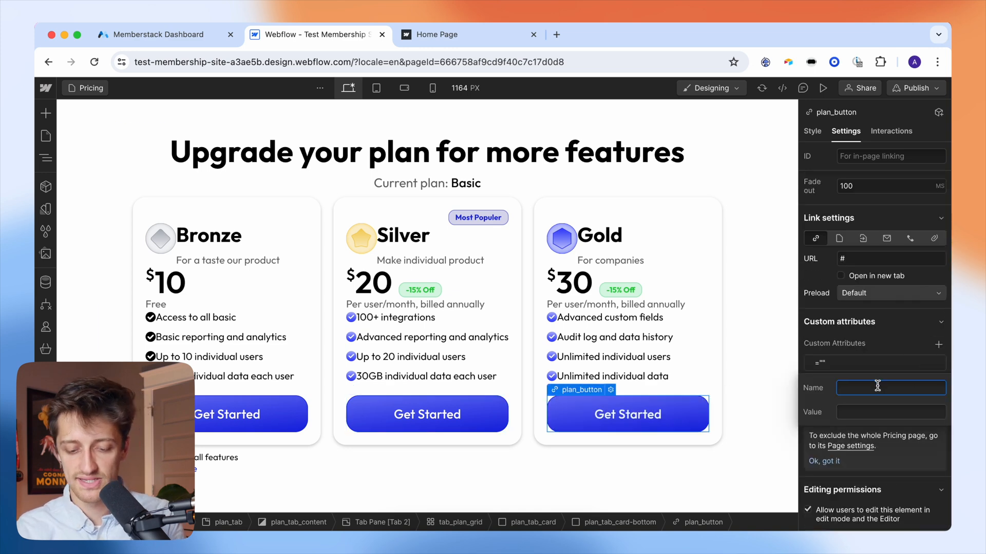
pyautogui.write('data-ms-modal')
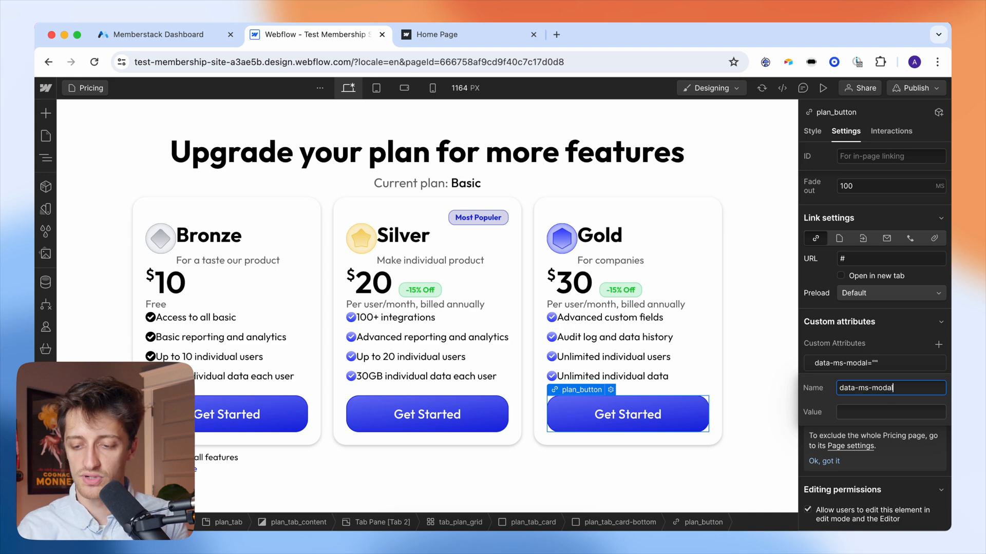
pyautogui.click(867, 411)
pyautogui.write('s')
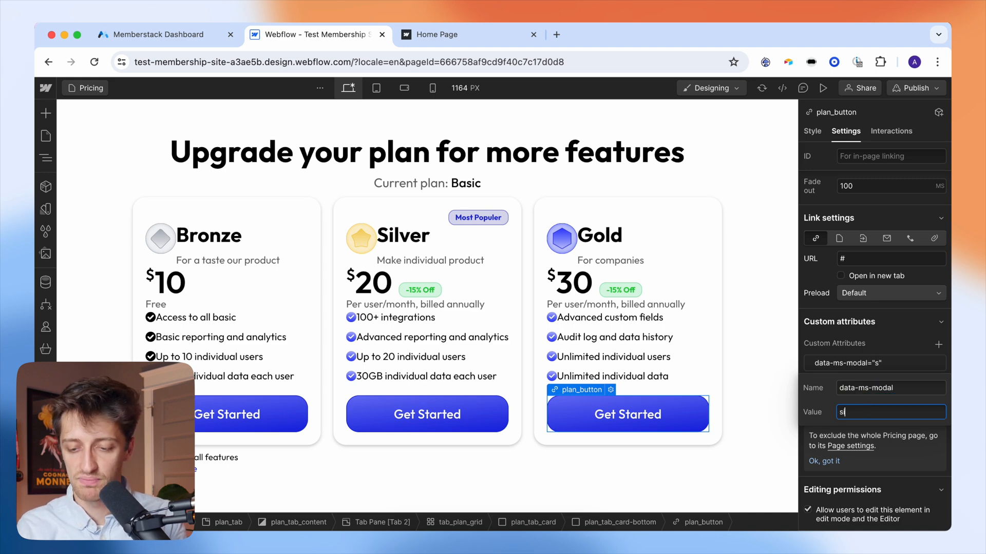
pyautogui.write('ignup')
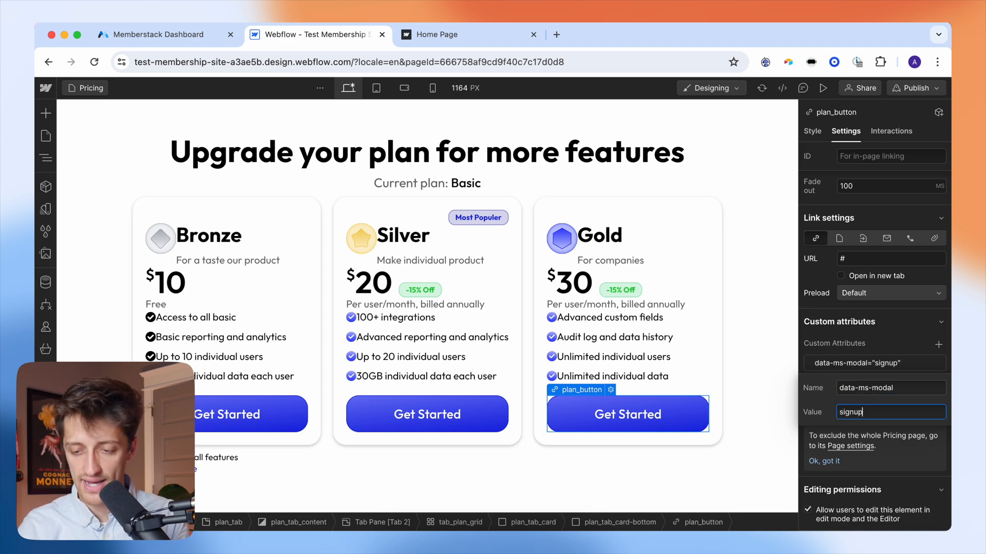
pyautogui.click(887, 339)
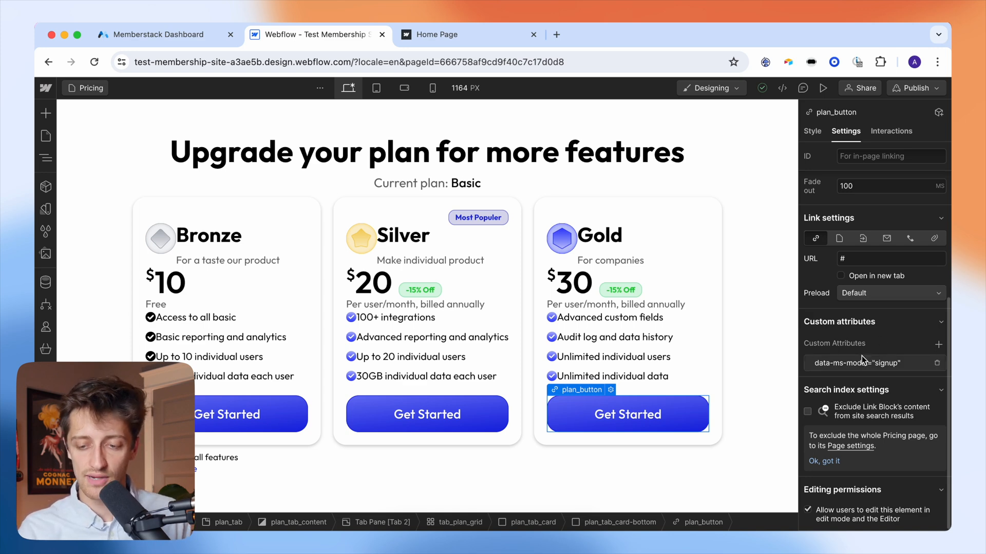
# - Check the Bronze, Silver and Gold Get Started buttons in Webflow, then open Memberstack's Bronze plan
pyautogui.click(194, 35)
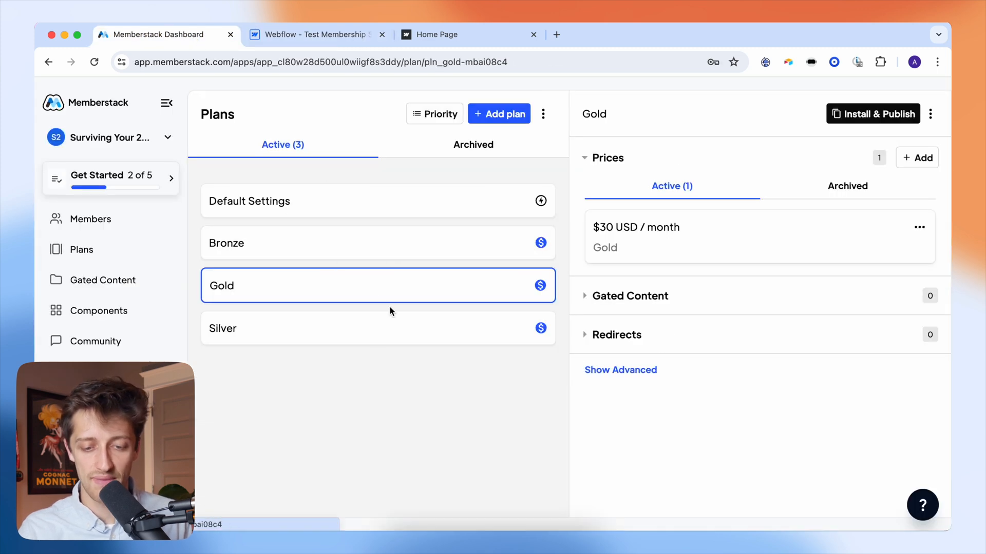
pyautogui.click(313, 36)
pyautogui.click(380, 418)
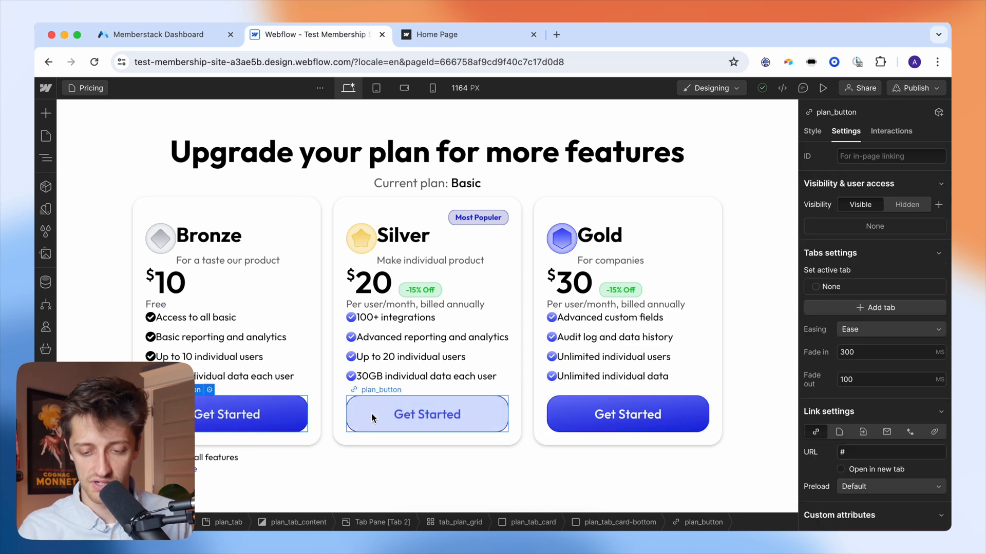
pyautogui.click(555, 419)
pyautogui.click(427, 416)
pyautogui.click(295, 409)
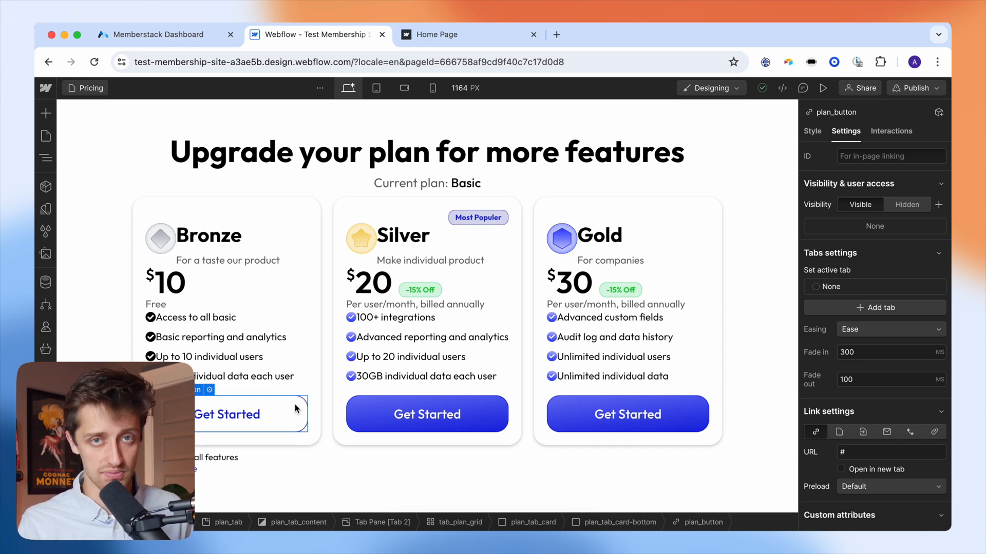
pyautogui.click(467, 409)
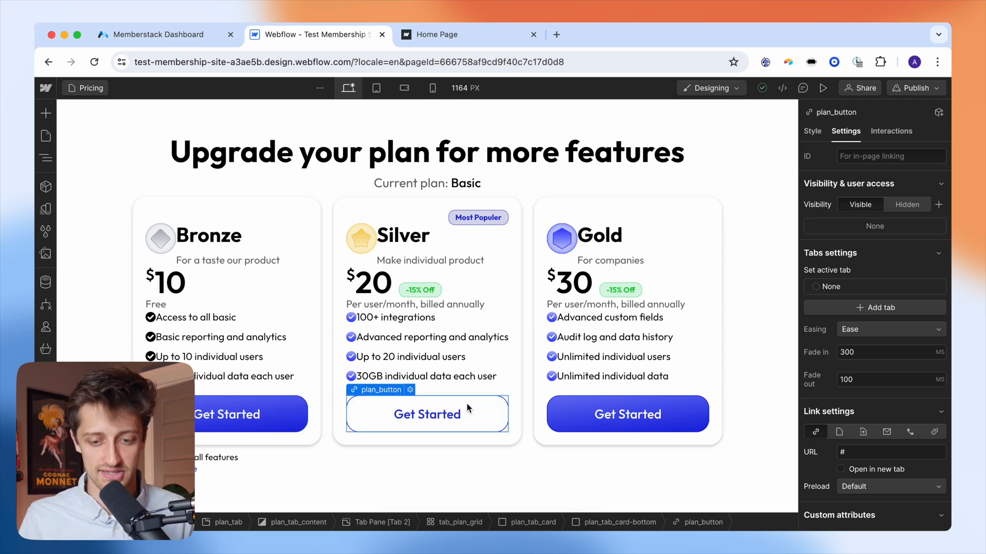
pyautogui.click(288, 408)
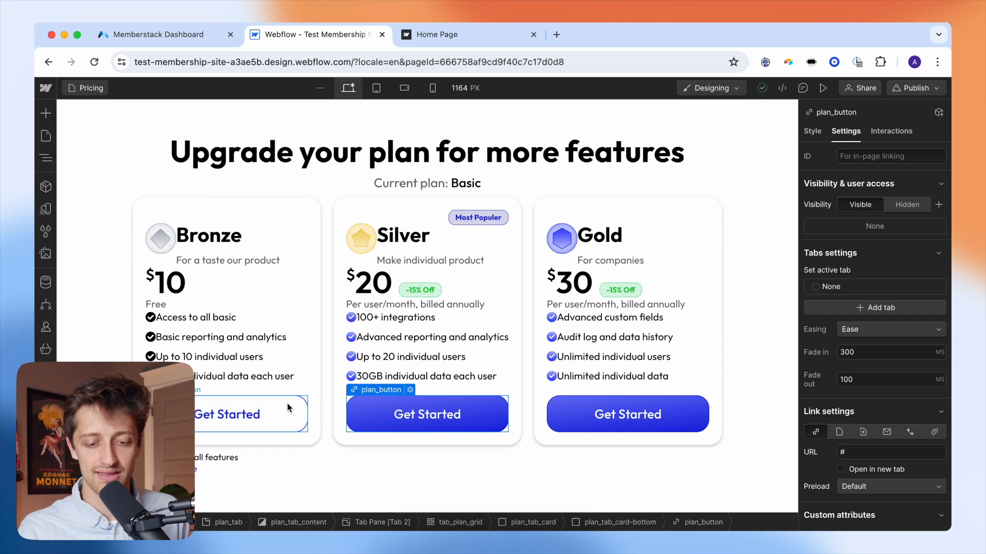
pyautogui.click(169, 35)
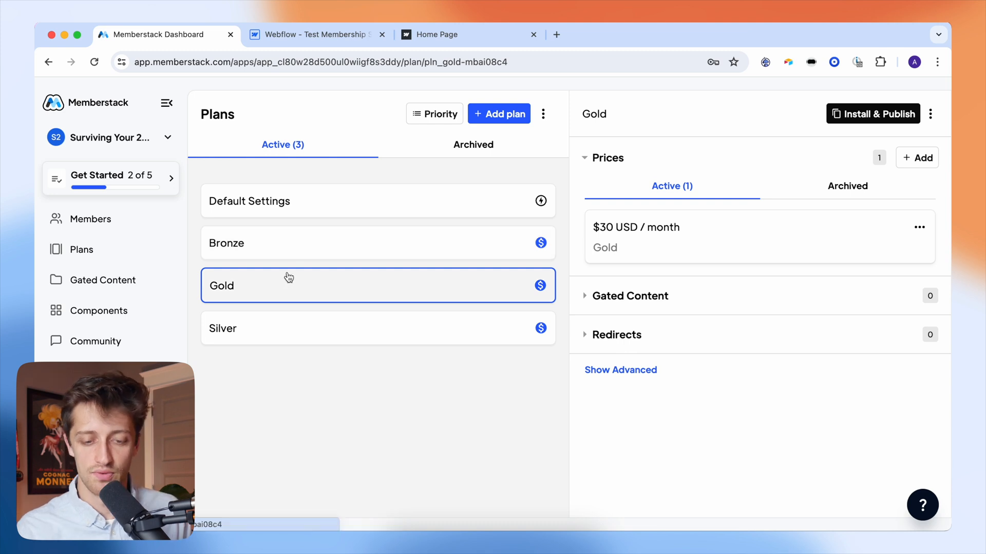
pyautogui.click(311, 250)
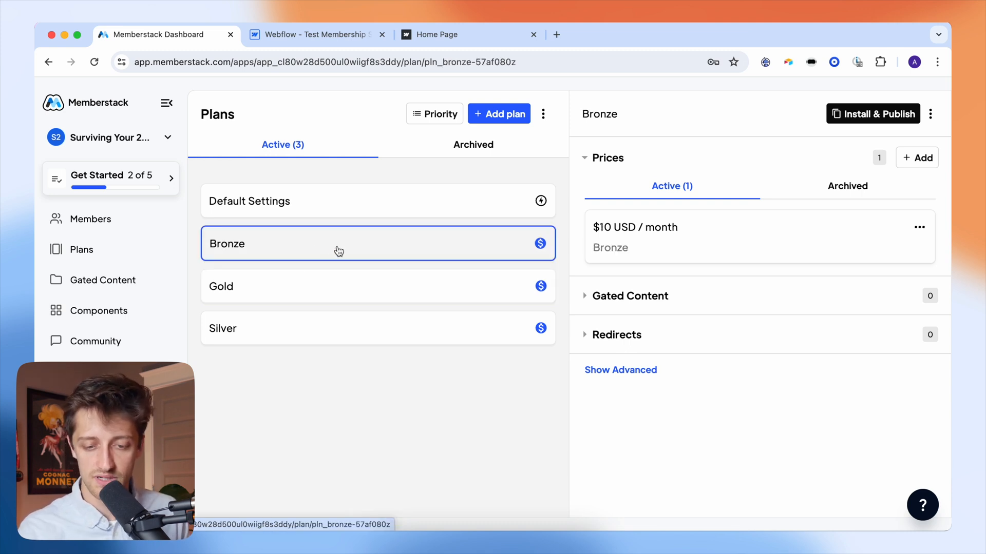
# - Copy the data-ms-price:update attribute name from Bronze's install instructions into a new Bronze button attribute
pyautogui.click(856, 116)
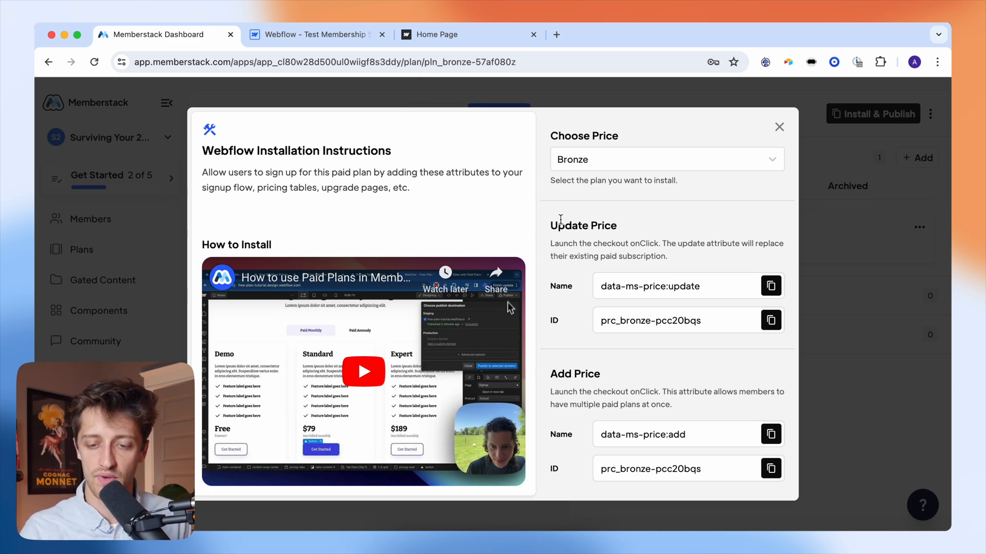
pyautogui.moveTo(550, 227); pyautogui.dragTo(617, 236)
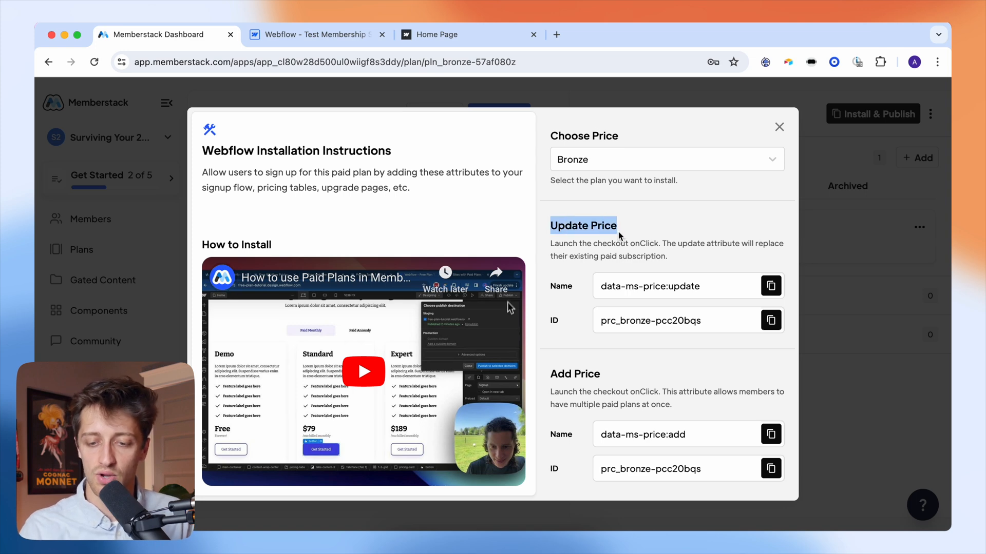
pyautogui.moveTo(602, 287); pyautogui.dragTo(712, 293)
pyautogui.press('super+c')
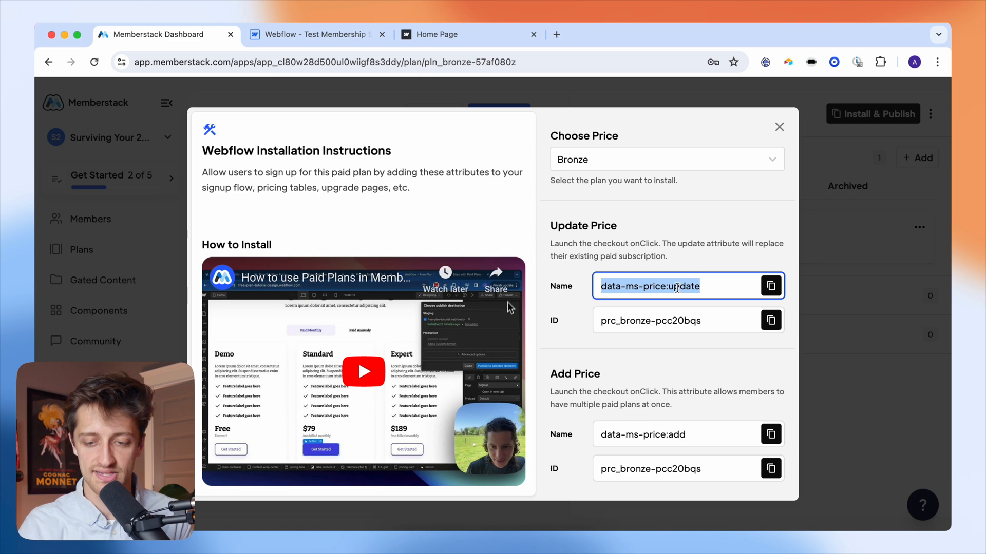
pyautogui.click(287, 40)
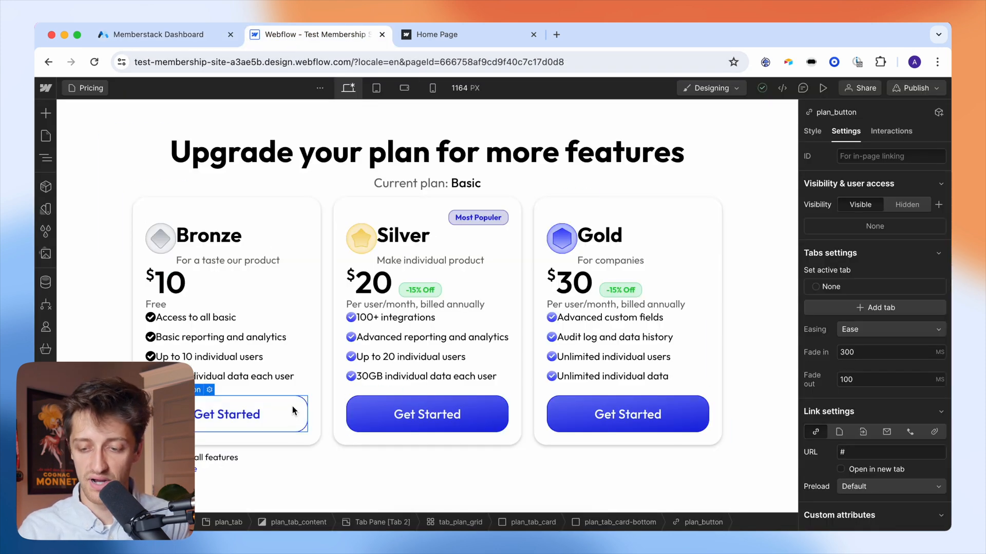
pyautogui.scroll(-4, 892, 324)
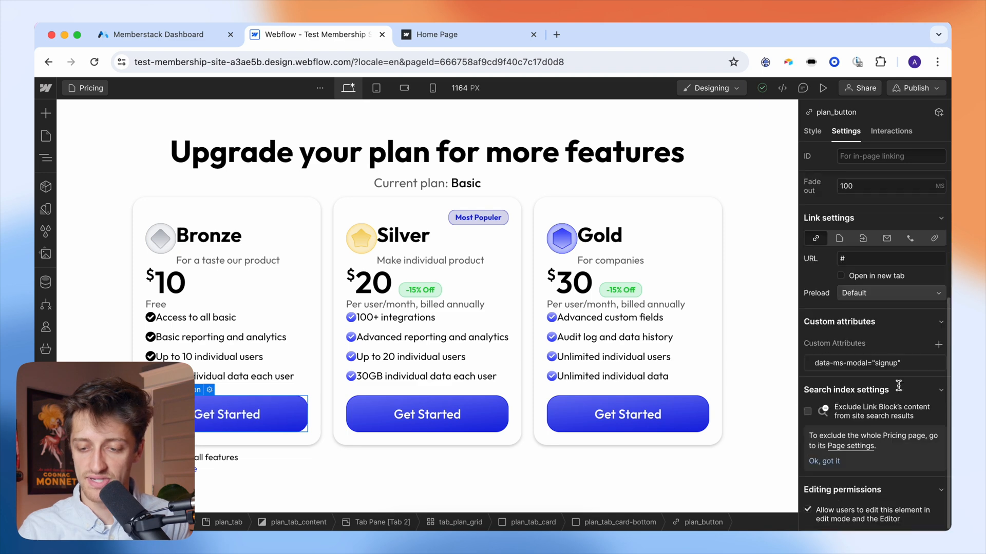
pyautogui.click(938, 346)
pyautogui.press('super+v')
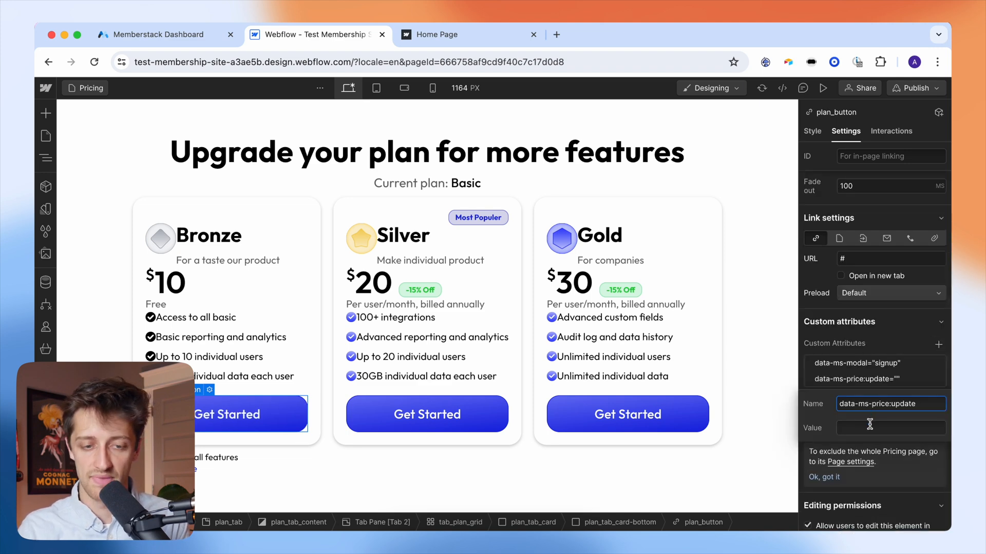
# - Set that attribute's value to the copied Bronze price ID
pyautogui.press('super+alt+Left')
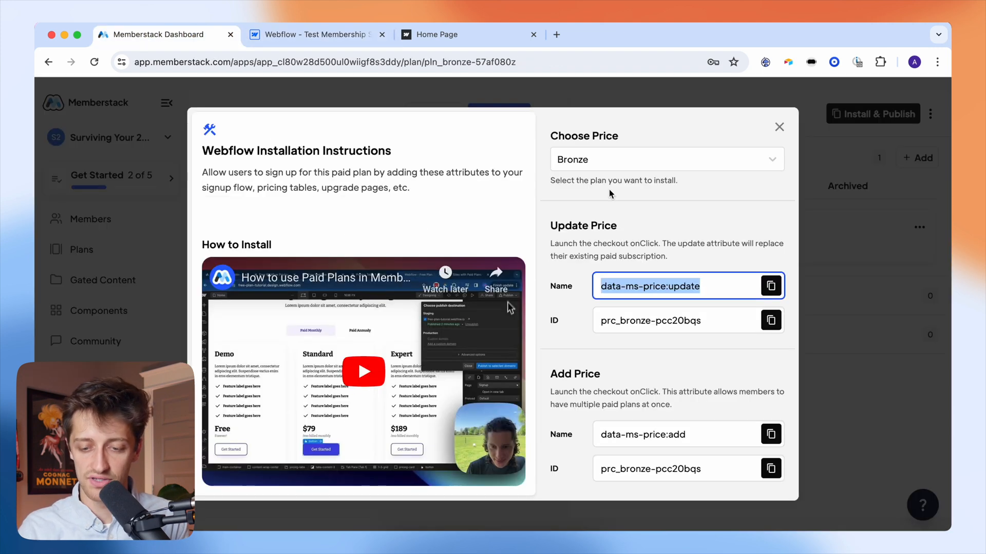
pyautogui.click(663, 323)
pyautogui.click(770, 320)
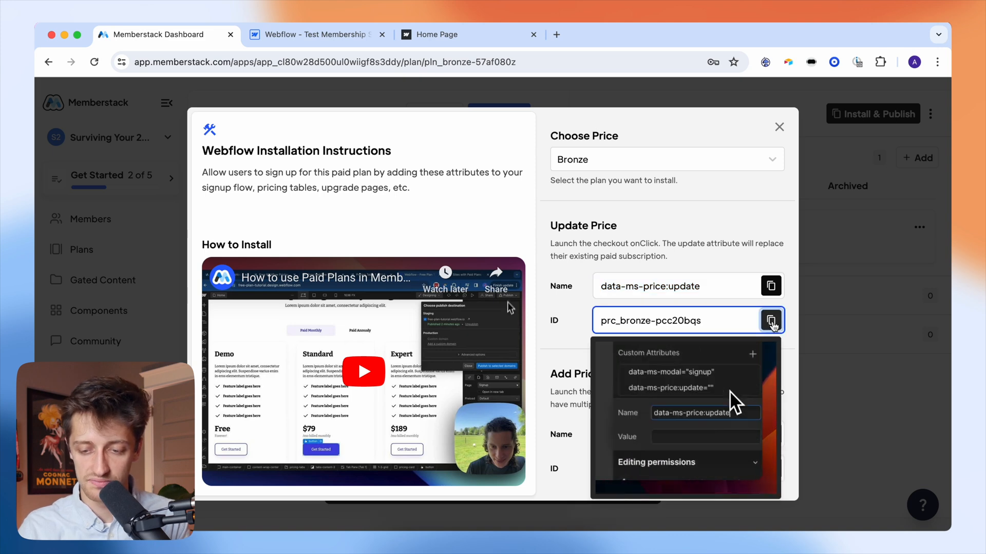
pyautogui.click(300, 33)
pyautogui.click(870, 428)
pyautogui.press('super+v')
pyautogui.click(883, 346)
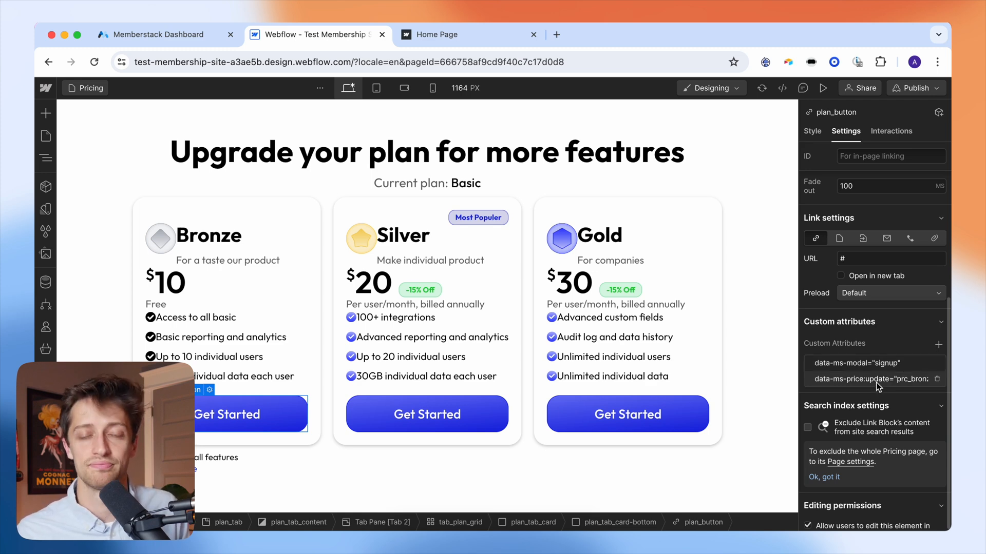
pyautogui.click(485, 413)
# - Add a data-ms-price:update attribute to the Silver Get Started button, copied from Silver's install instructions
pyautogui.scroll(-5, 868, 403)
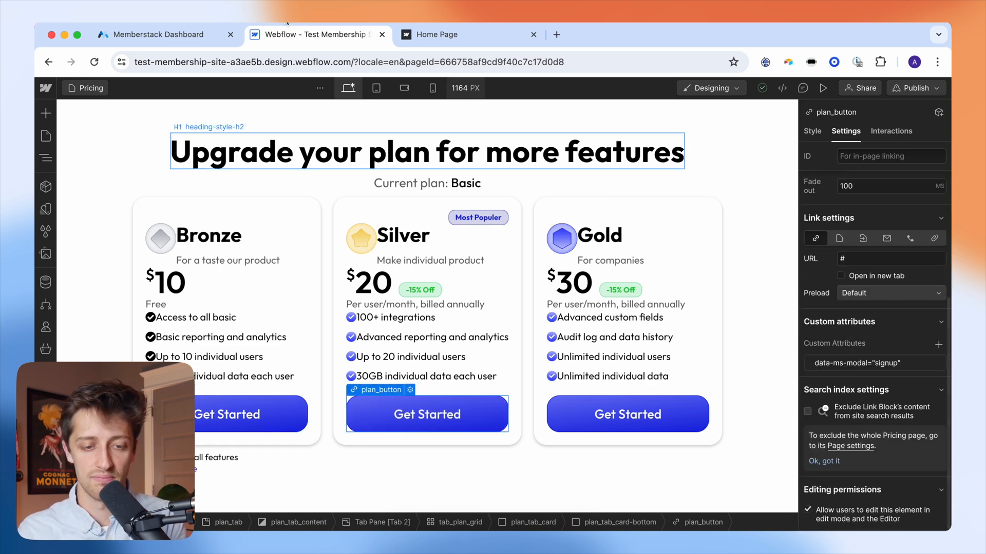
pyautogui.click(159, 34)
pyautogui.click(779, 127)
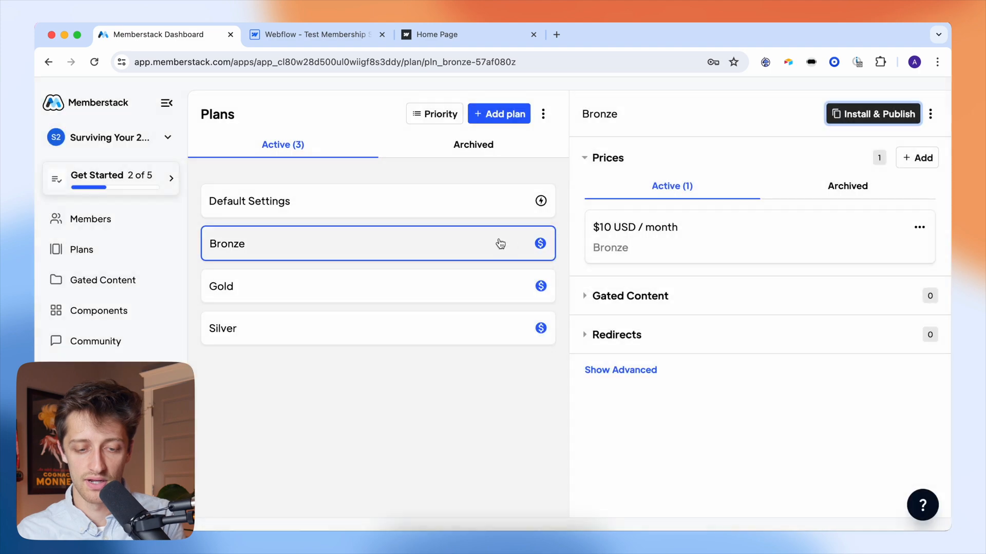
pyautogui.click(341, 329)
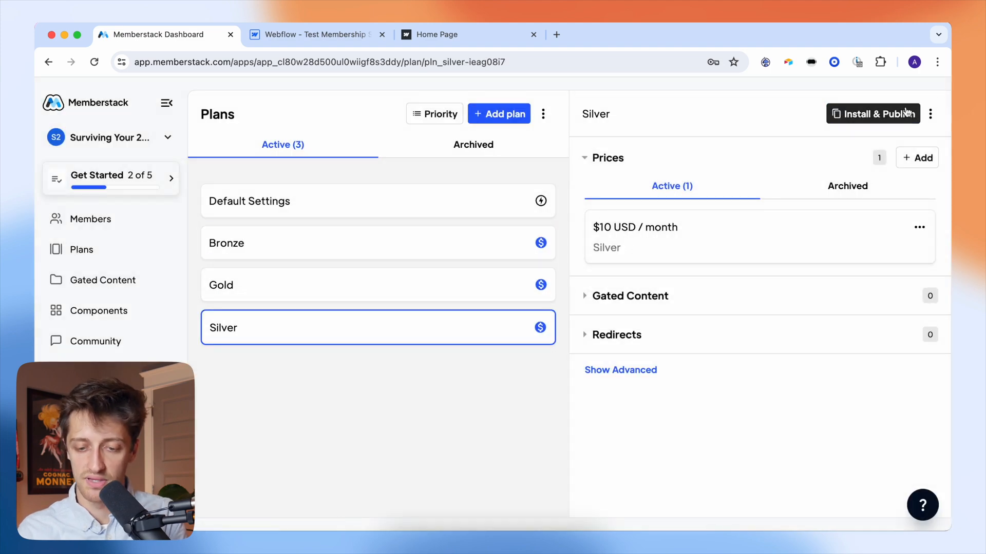
pyautogui.click(873, 114)
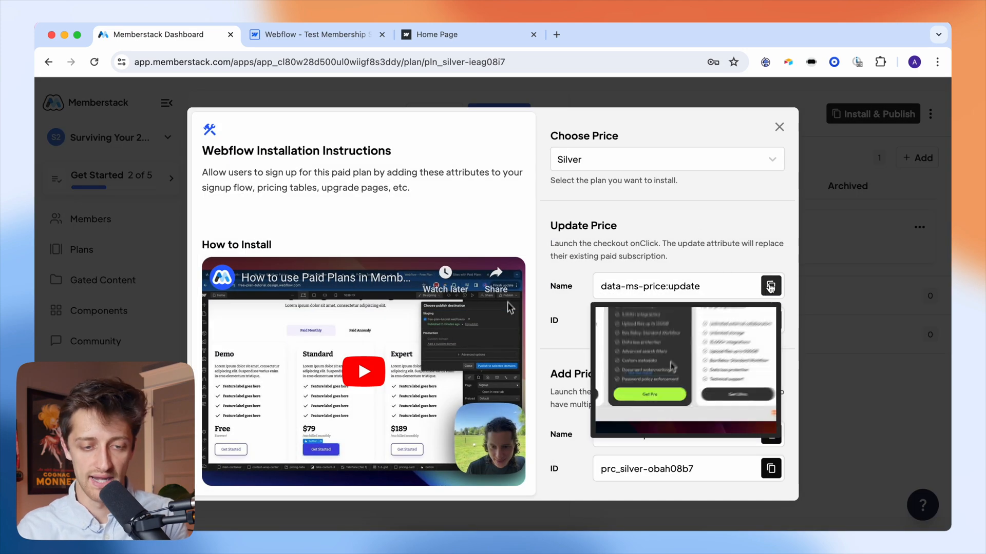
pyautogui.click(771, 286)
pyautogui.click(315, 35)
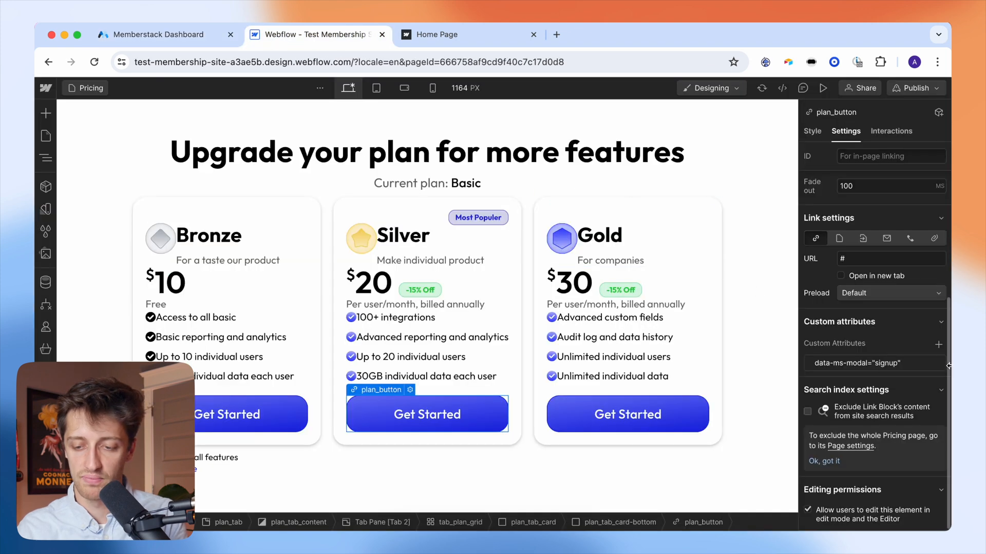
pyautogui.click(939, 344)
pyautogui.press('super+v')
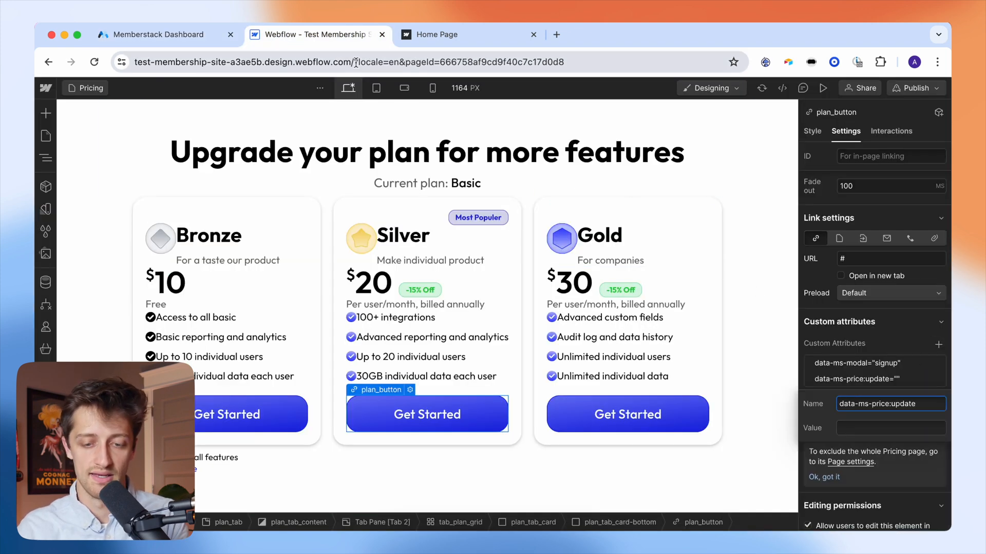
# - Set the Silver attribute's value to the copied Silver price ID
pyautogui.click(189, 37)
pyautogui.click(771, 320)
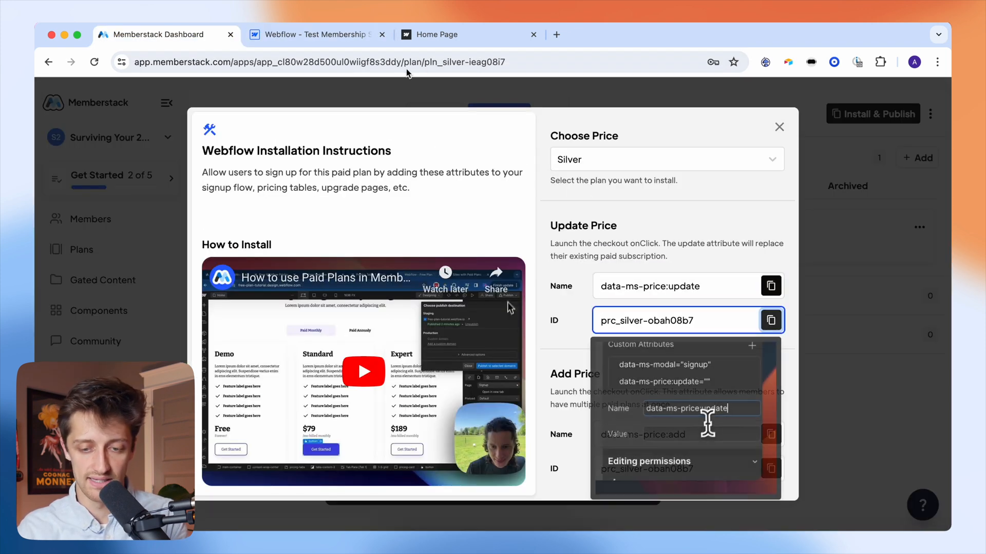
pyautogui.click(315, 34)
pyautogui.click(870, 429)
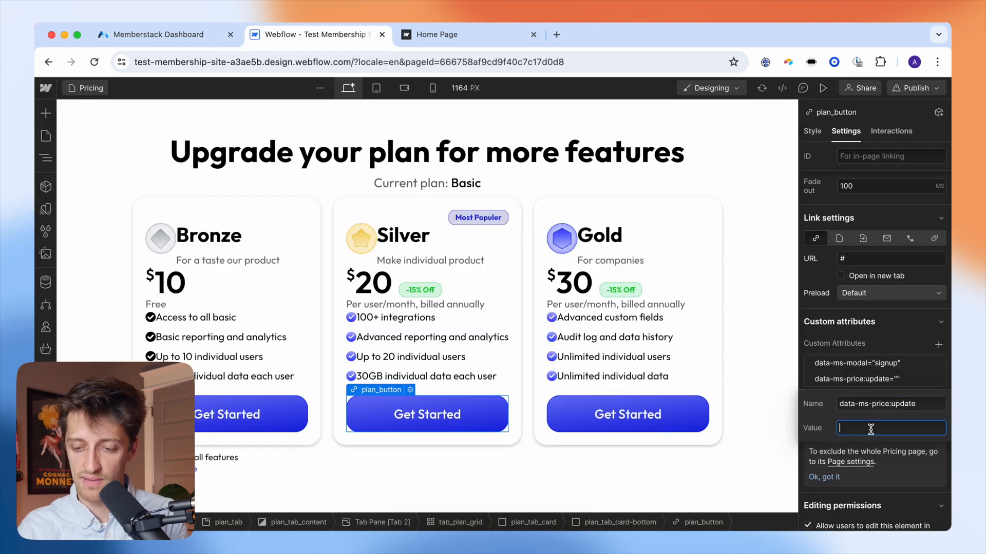
pyautogui.press('super+v')
pyautogui.press('Return')
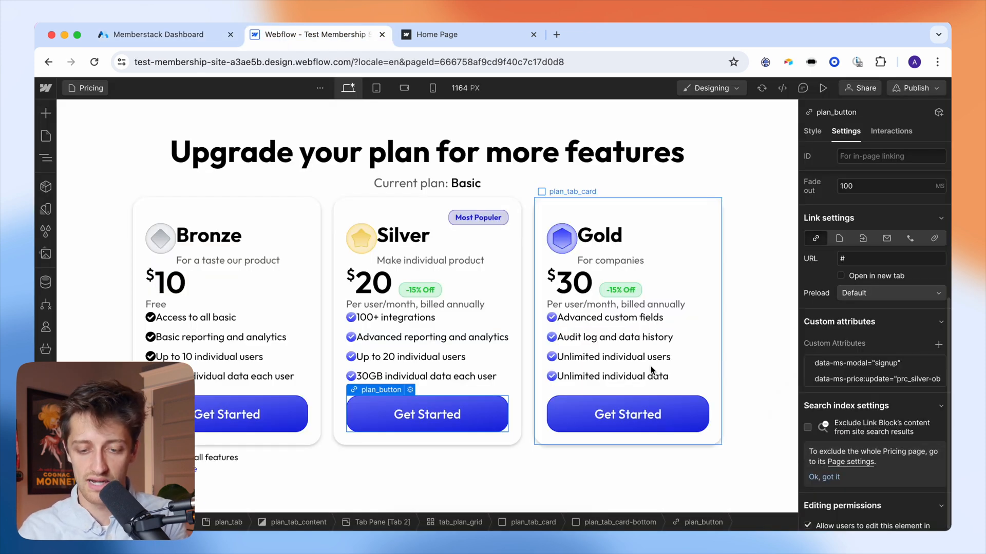
# - Select the Gold Get Started button, close the install instructions in Memberstack and select the Gold plan
pyautogui.click(576, 406)
pyautogui.click(203, 34)
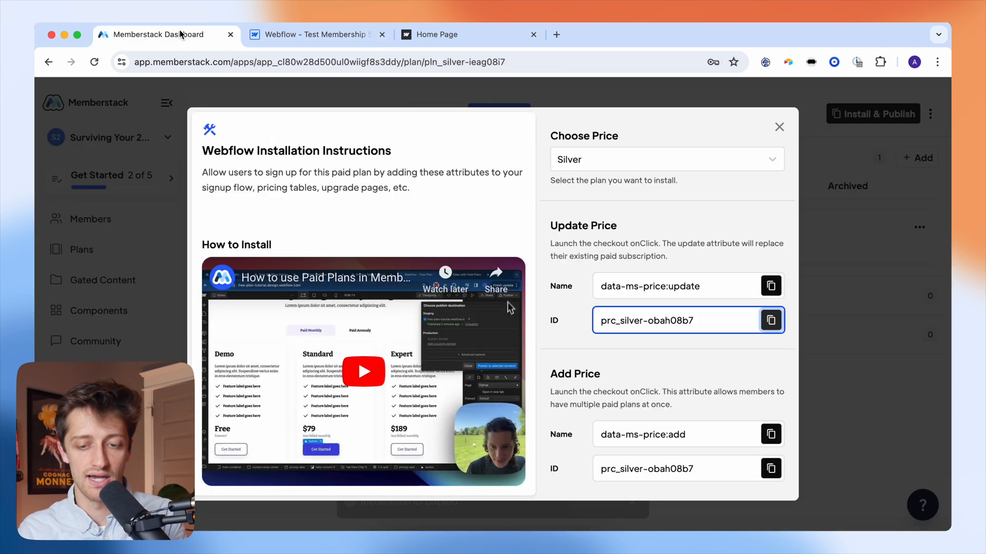
pyautogui.click(779, 128)
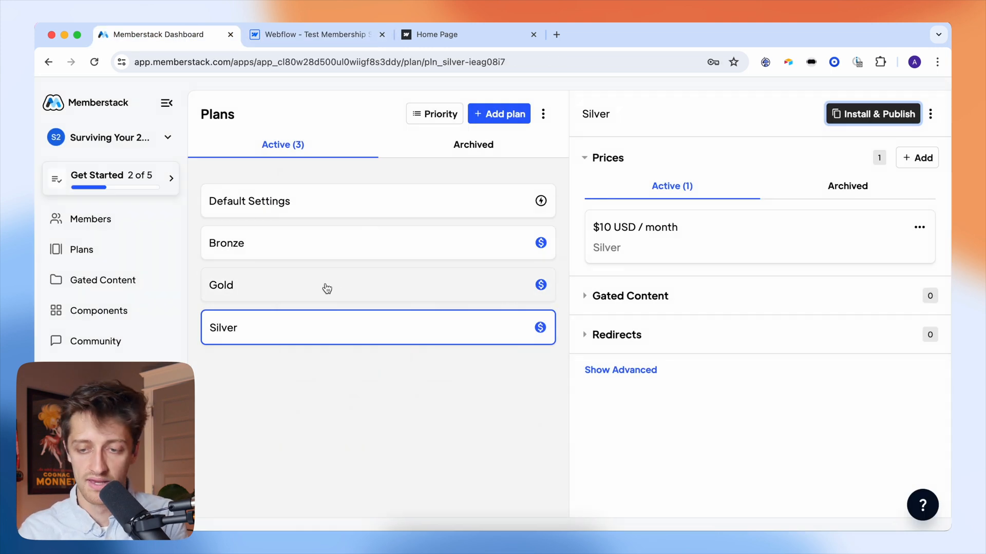
pyautogui.click(326, 286)
# - Add a data-ms-price:update attribute to the Gold button, copied from Gold's install instructions
pyautogui.click(885, 113)
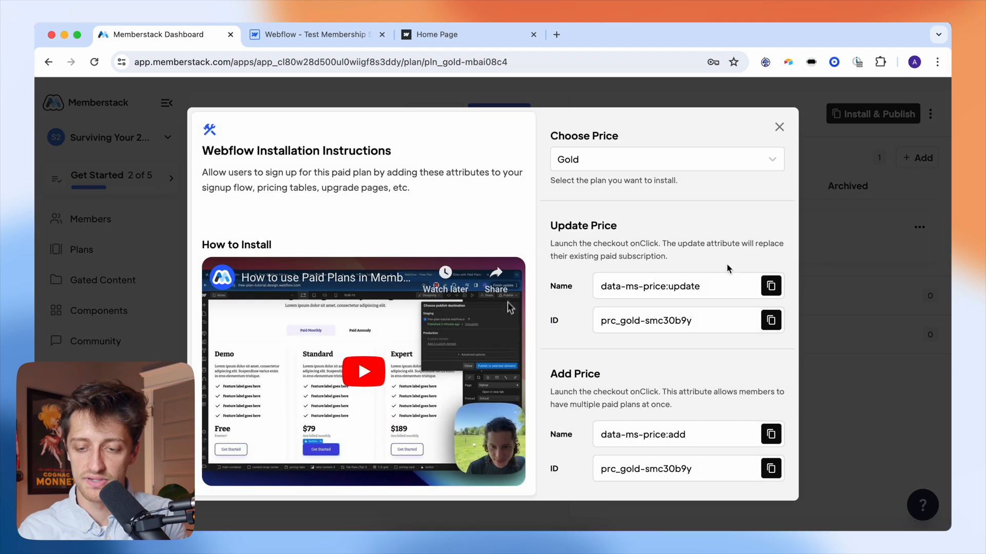
pyautogui.click(768, 286)
pyautogui.click(310, 36)
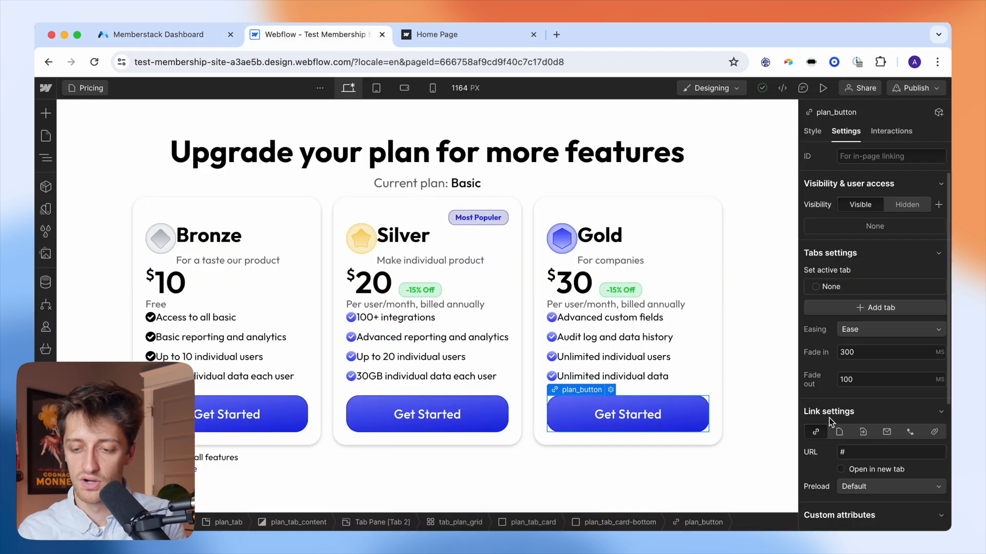
pyautogui.scroll(-4, 891, 329)
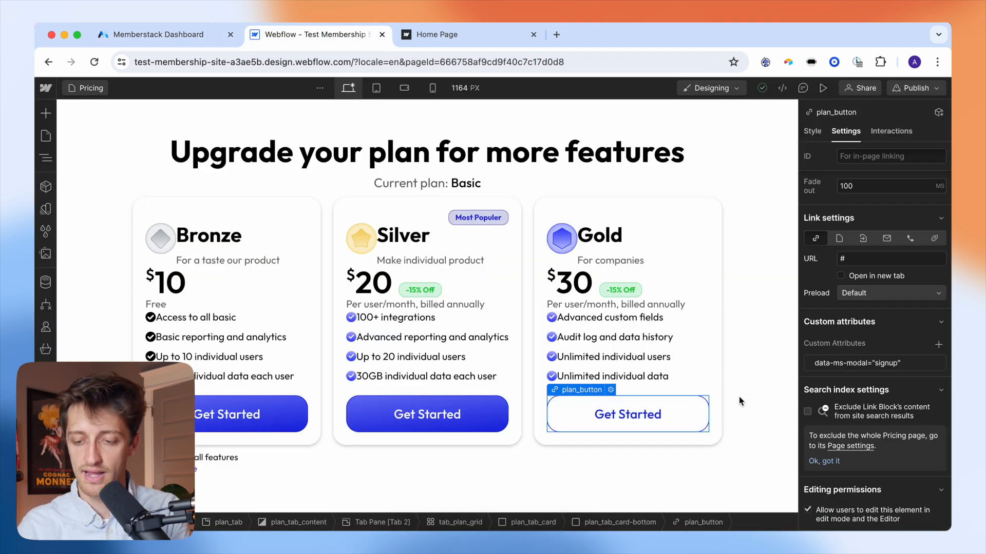
pyautogui.click(939, 345)
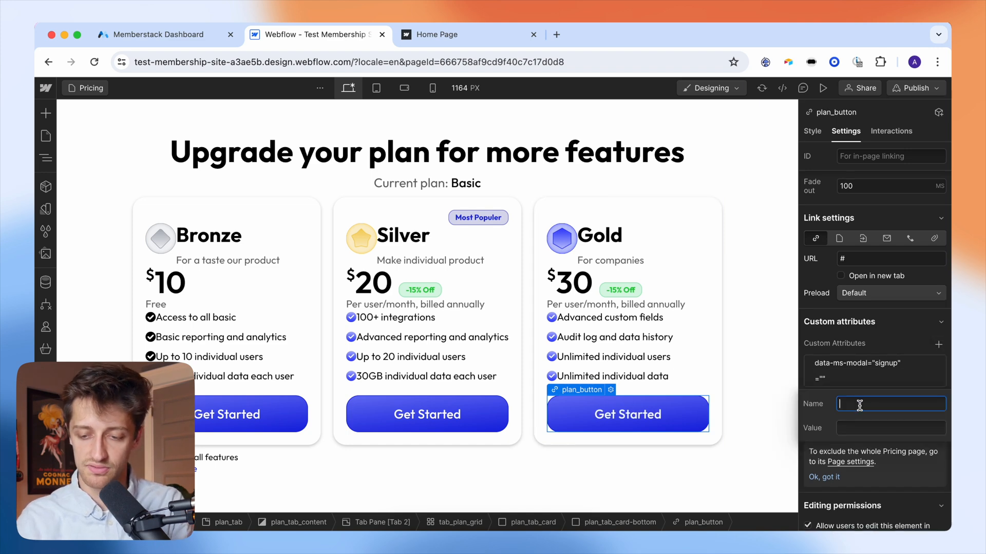
pyautogui.write('x')
pyautogui.doubleClick(857, 408)
pyautogui.press('super+v')
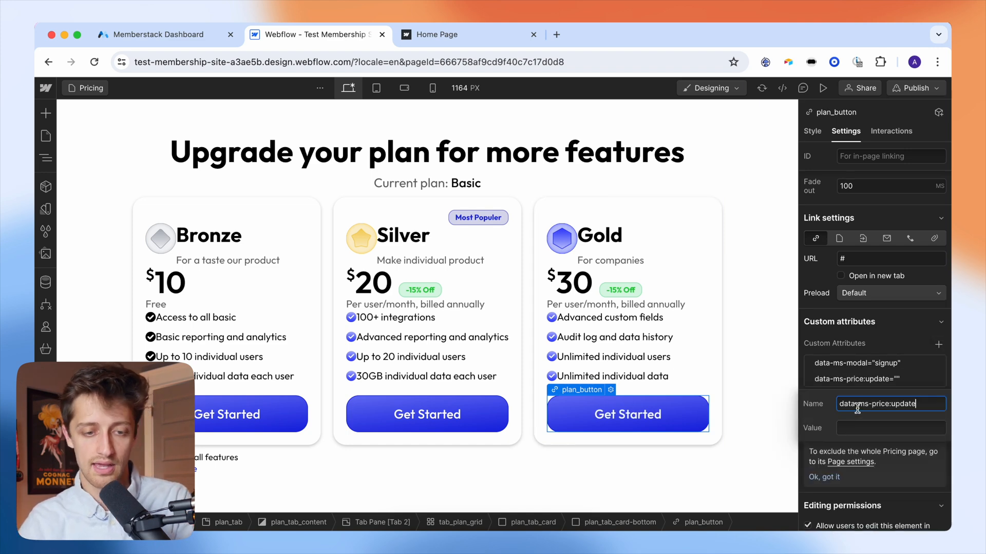
# - Set the attribute's value to the copied Gold price ID and save it
pyautogui.click(162, 36)
pyautogui.click(770, 320)
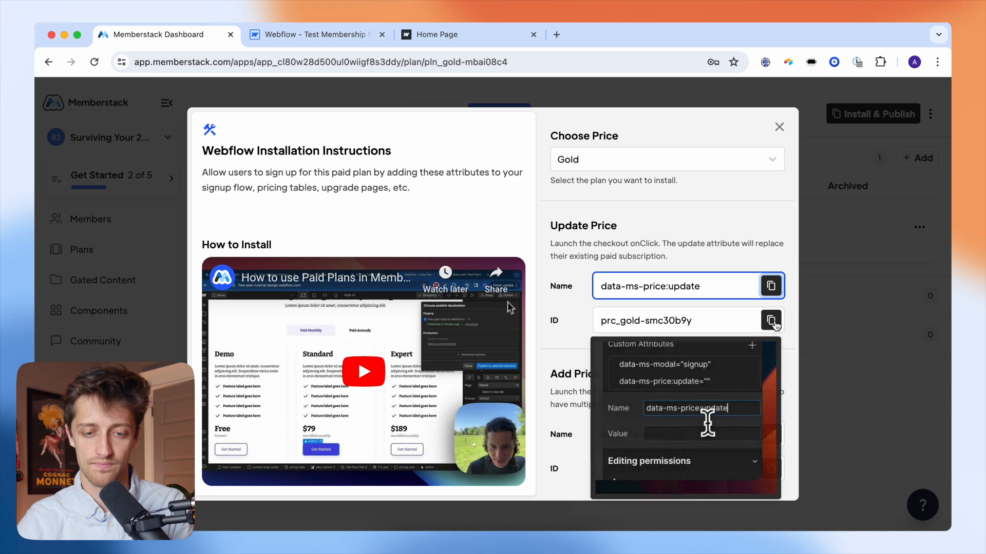
pyautogui.click(316, 35)
pyautogui.click(888, 428)
pyautogui.press('super+v')
pyautogui.click(884, 343)
pyautogui.click(175, 36)
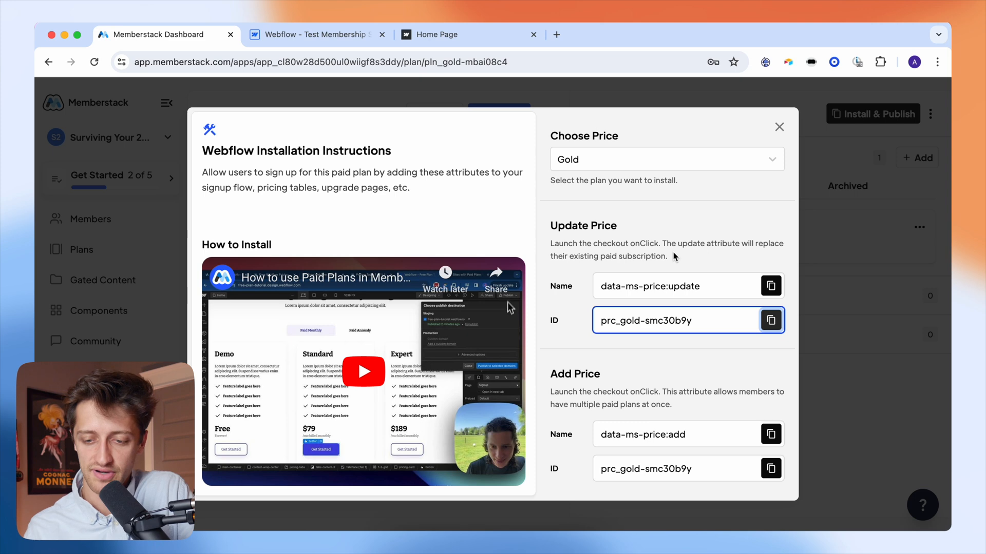
pyautogui.moveTo(703, 286); pyautogui.dragTo(592, 286)
pyautogui.moveTo(692, 430); pyautogui.dragTo(595, 427)
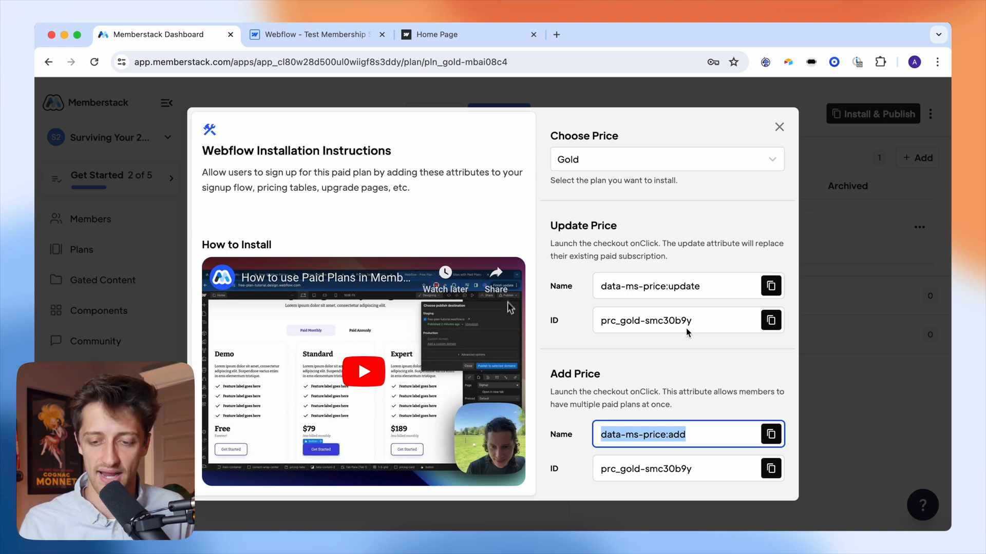
pyautogui.click(708, 290)
pyautogui.click(692, 428)
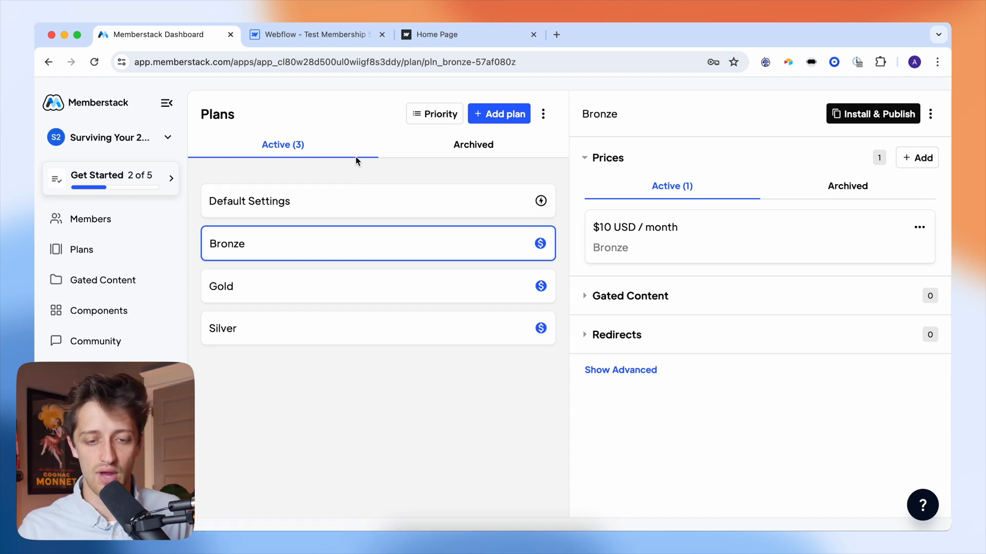
# - View the Bronze, Silver and Gold pages in Webflow, then return to Memberstack's Bronze plan
pyautogui.click(331, 36)
pyautogui.click(46, 136)
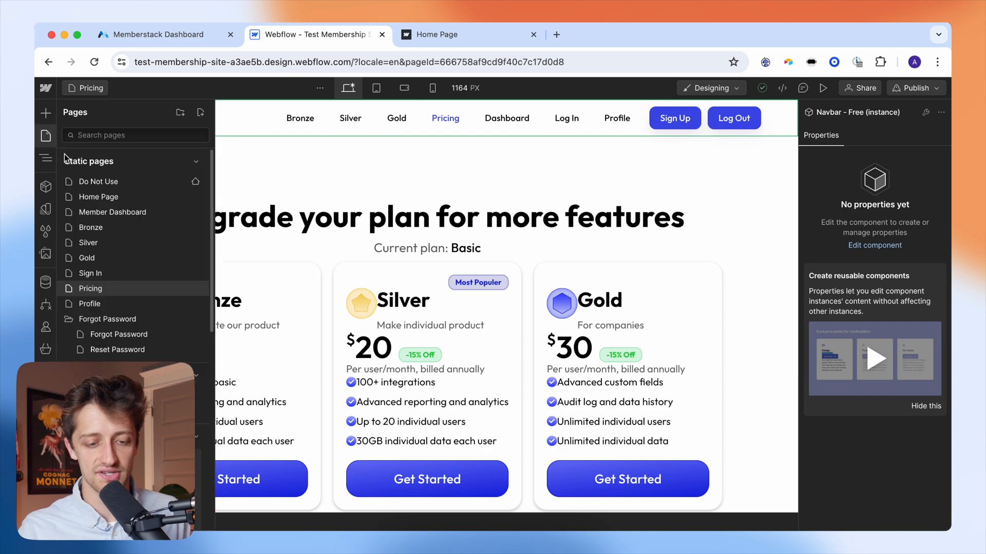
pyautogui.click(106, 229)
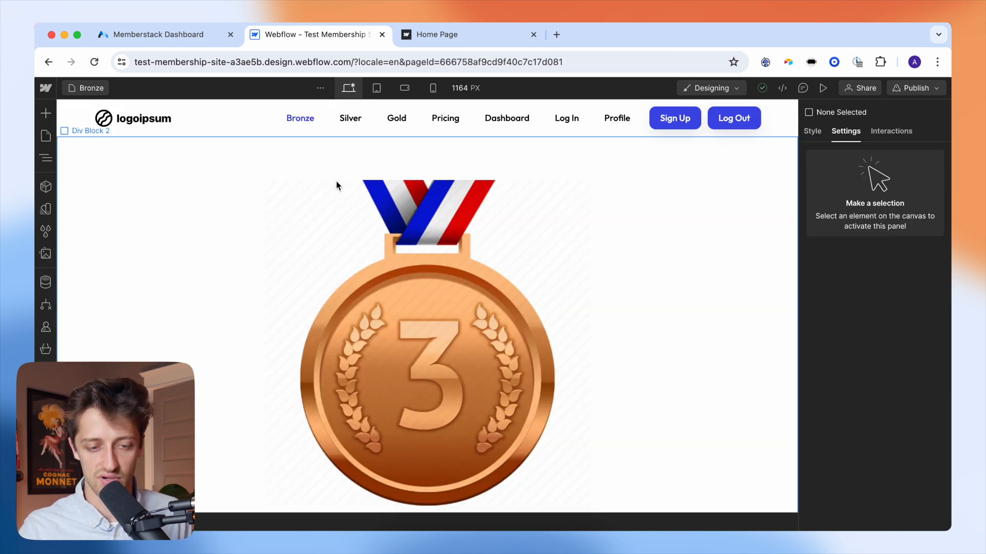
pyautogui.click(46, 135)
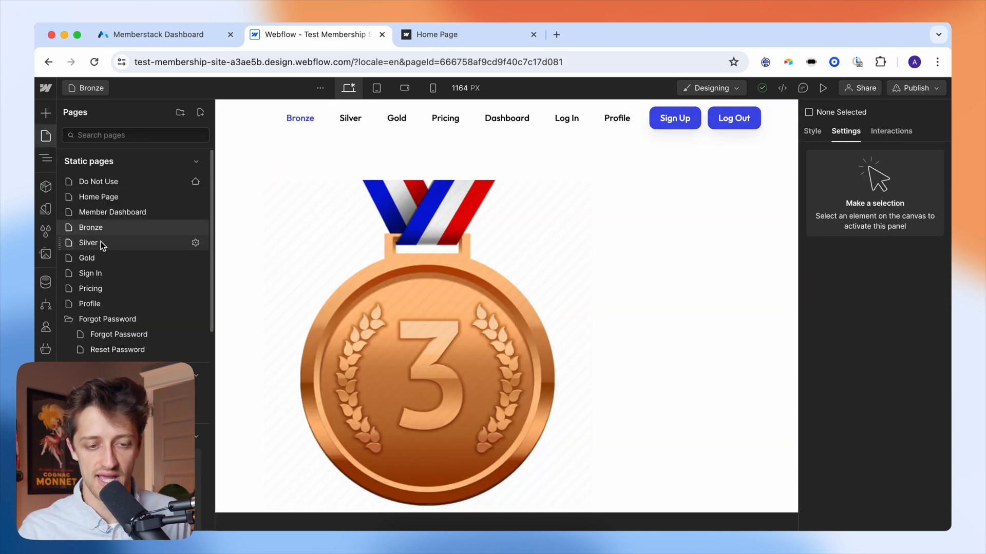
pyautogui.click(98, 245)
pyautogui.click(46, 136)
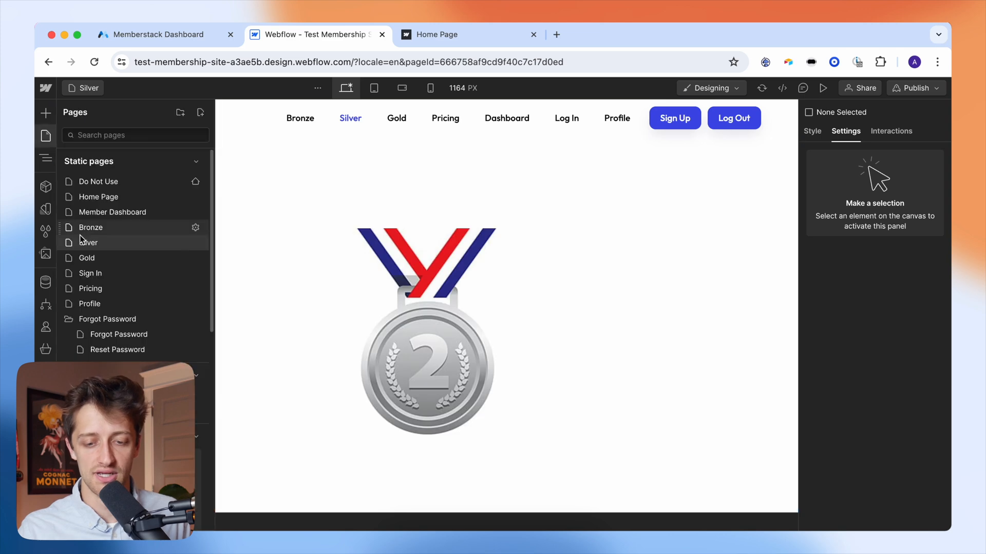
pyautogui.click(96, 260)
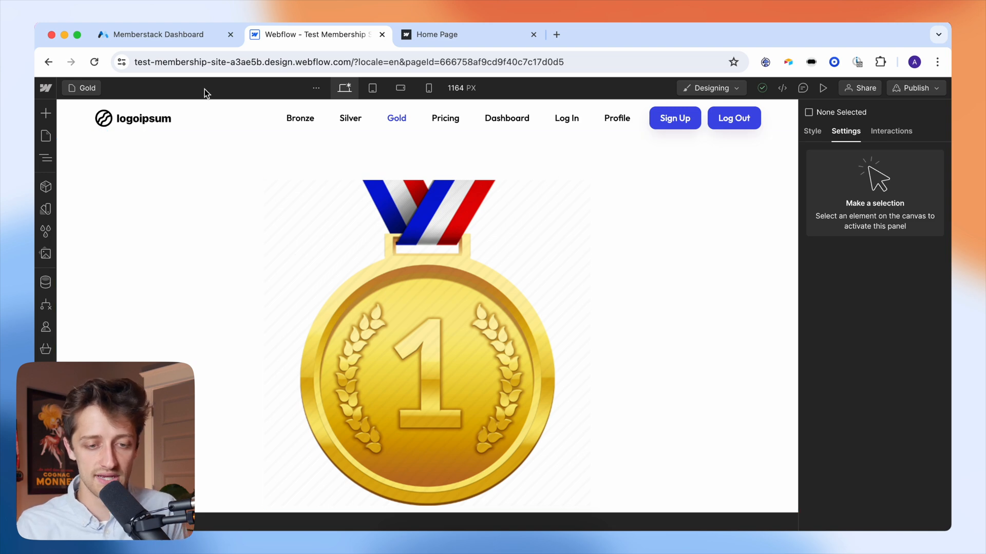
pyautogui.click(193, 41)
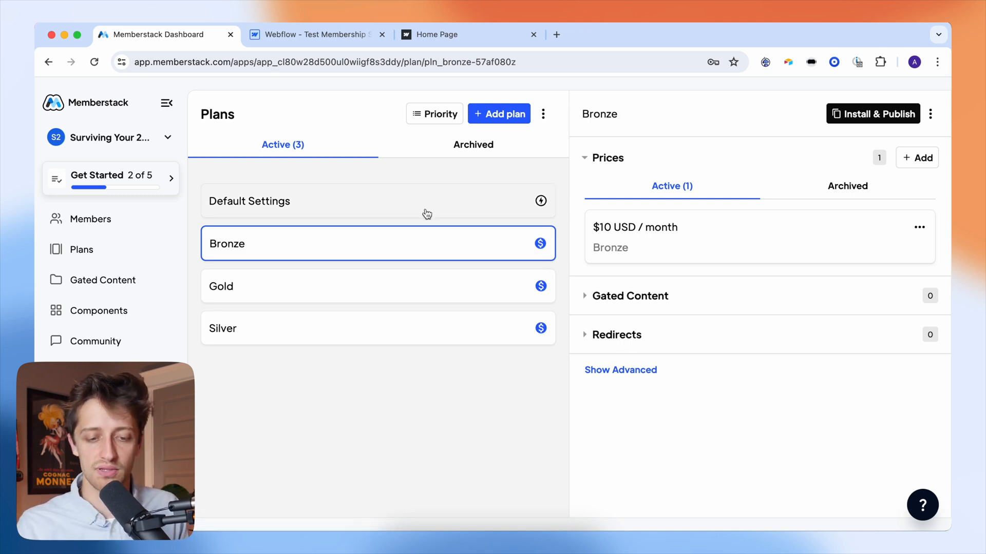
# - Start a new gated content entry named 'Bronze Content'
pyautogui.click(618, 305)
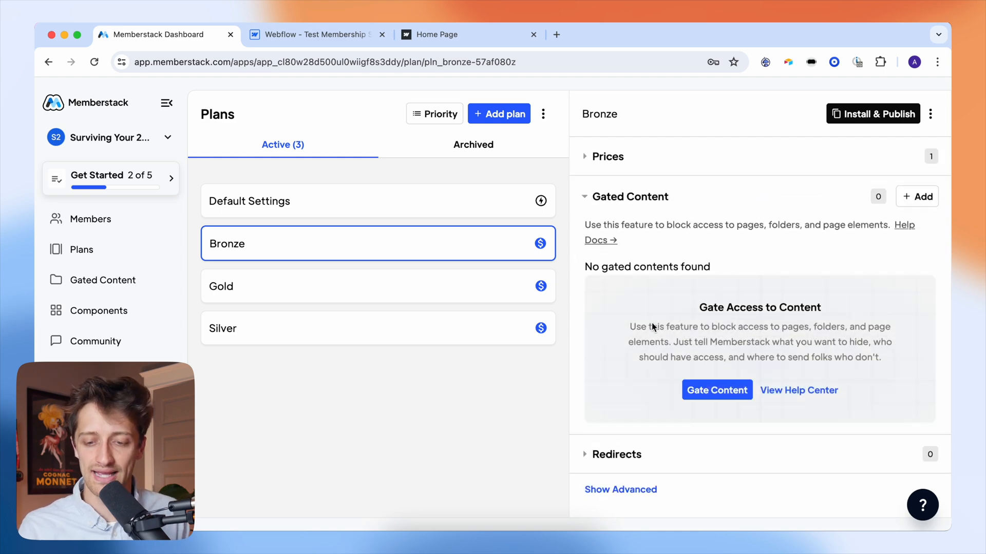
pyautogui.click(706, 381)
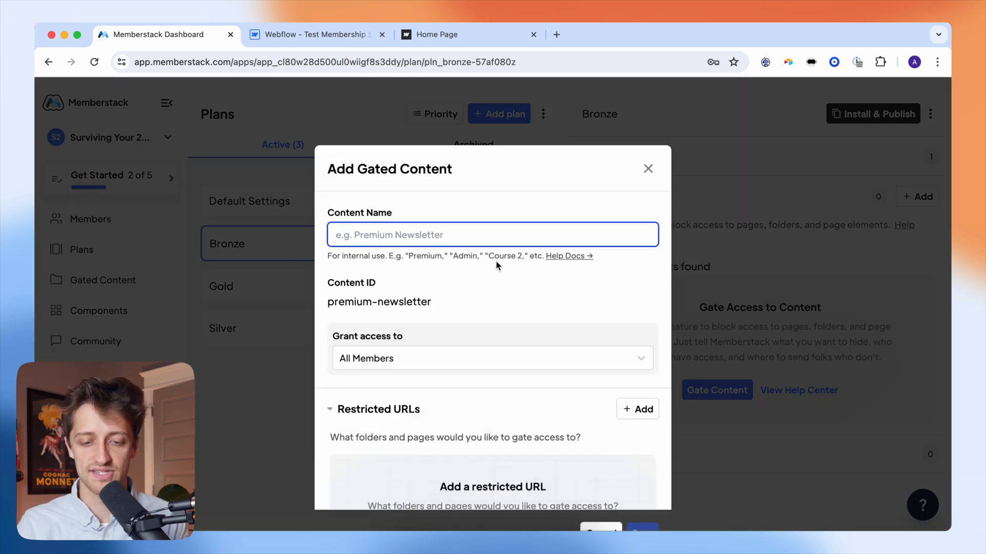
pyautogui.write('Bronze Content')
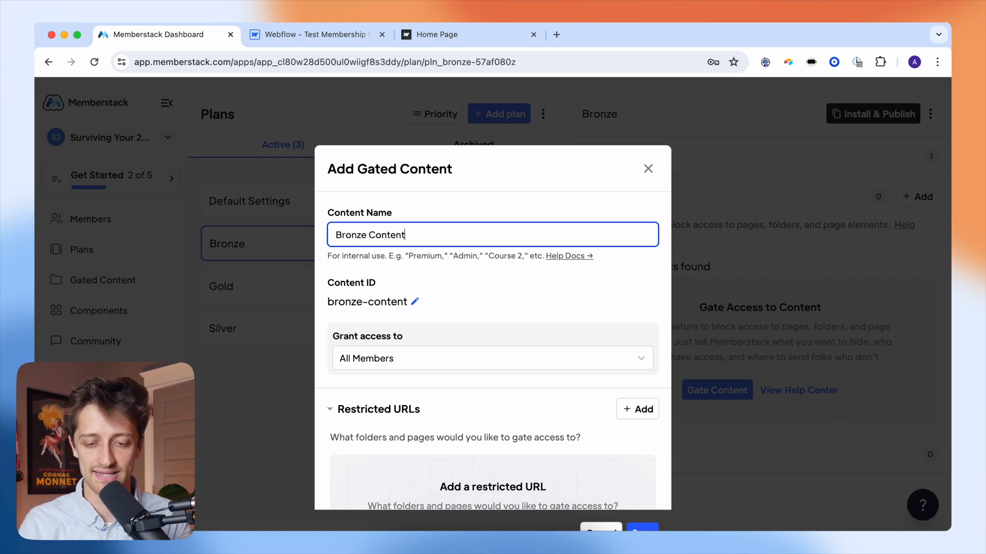
pyautogui.click(514, 204)
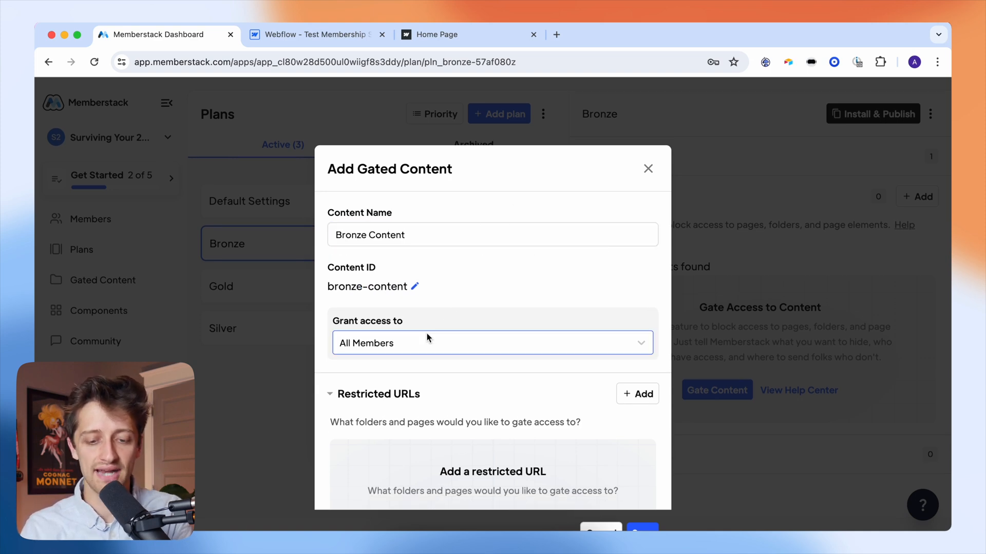
# - Limit access to members on the Bronze, Silver and Gold plans
pyautogui.click(414, 343)
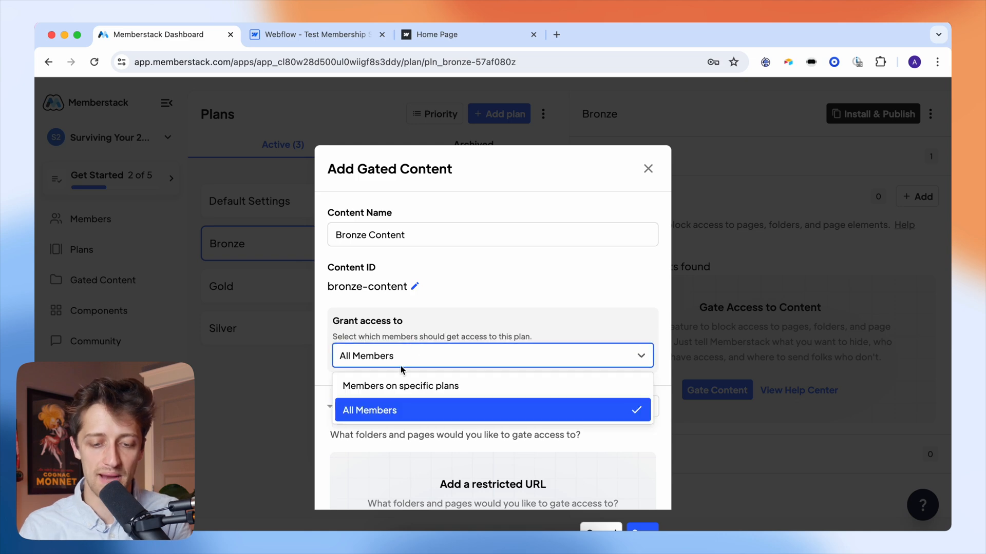
pyautogui.click(396, 384)
pyautogui.scroll(-3, 430, 344)
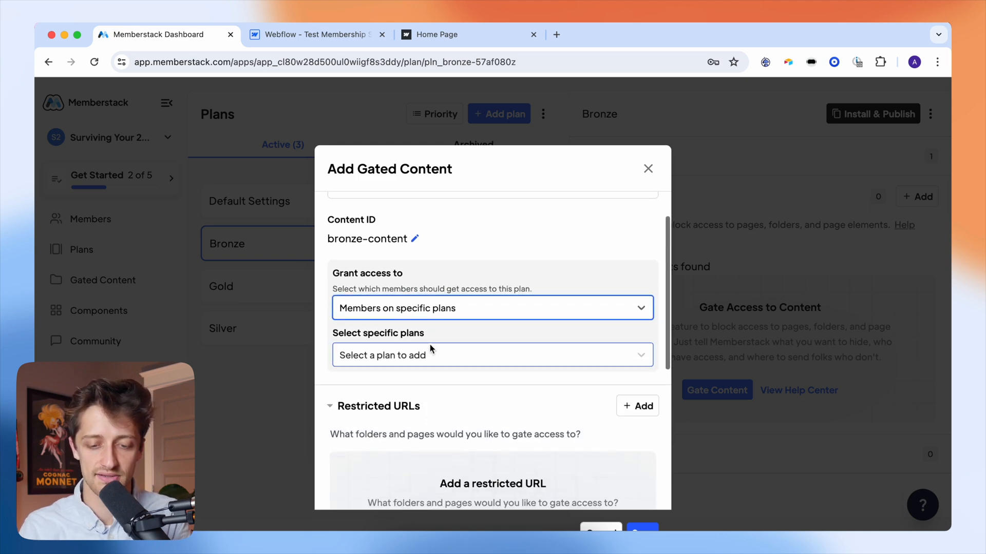
pyautogui.click(452, 255)
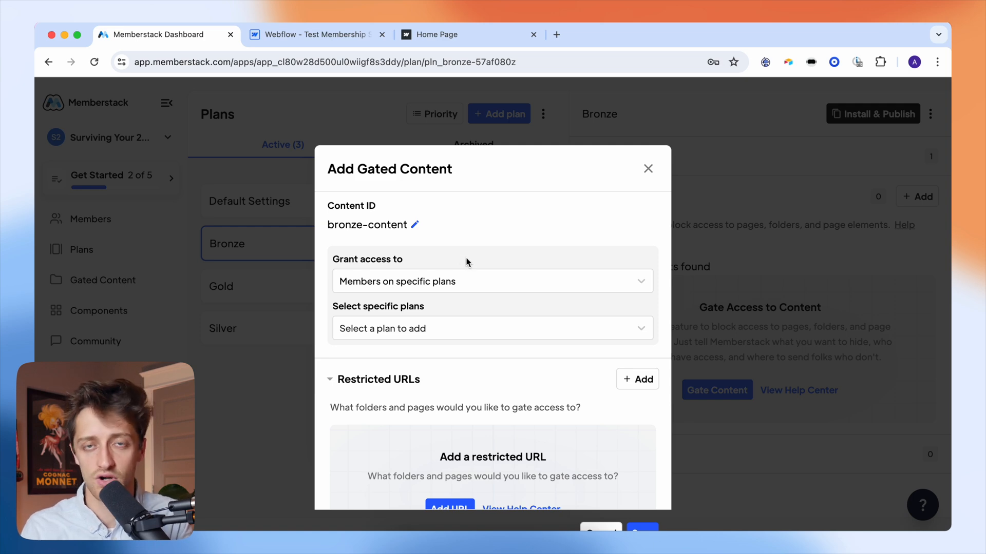
pyautogui.scroll(2, 466, 262)
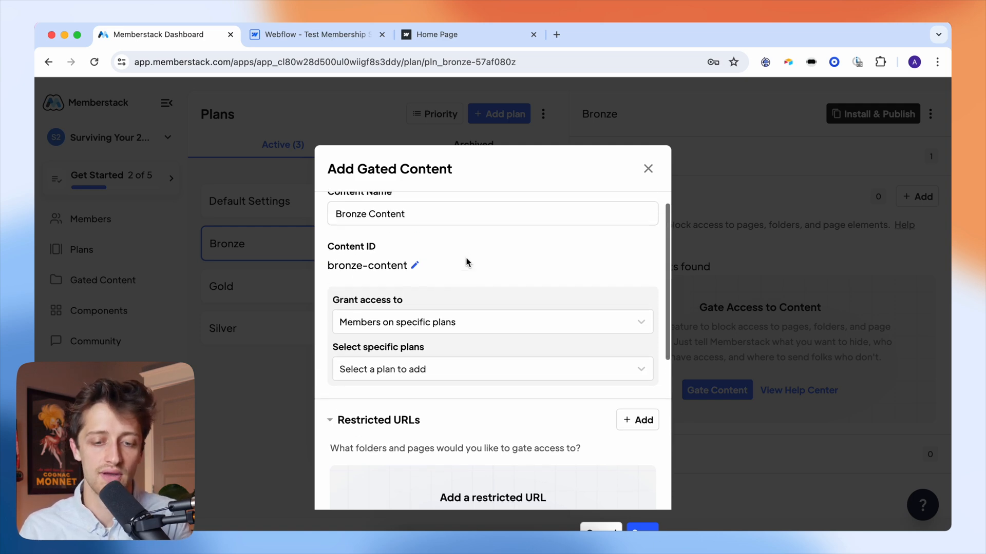
pyautogui.scroll(-1, 458, 266)
pyautogui.click(412, 339)
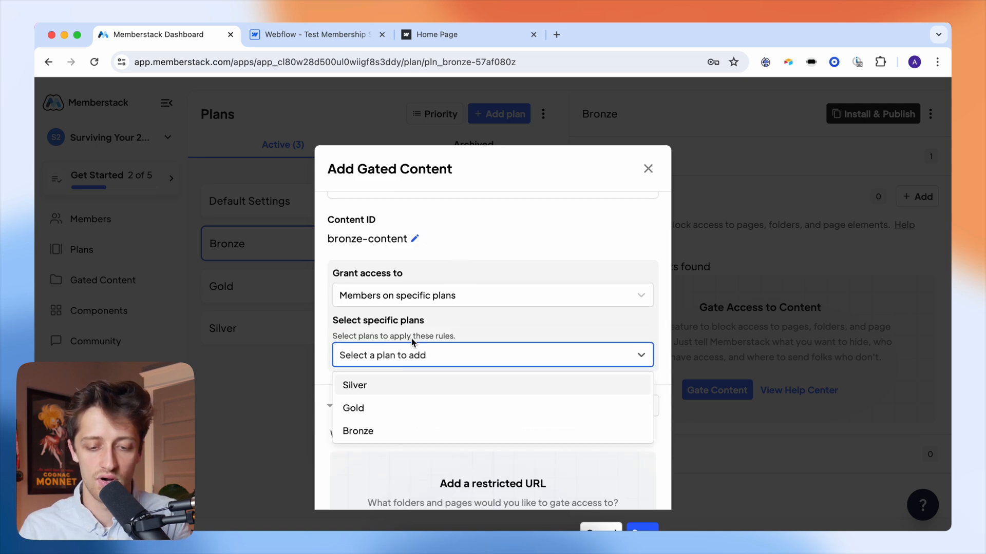
pyautogui.click(375, 430)
pyautogui.click(388, 394)
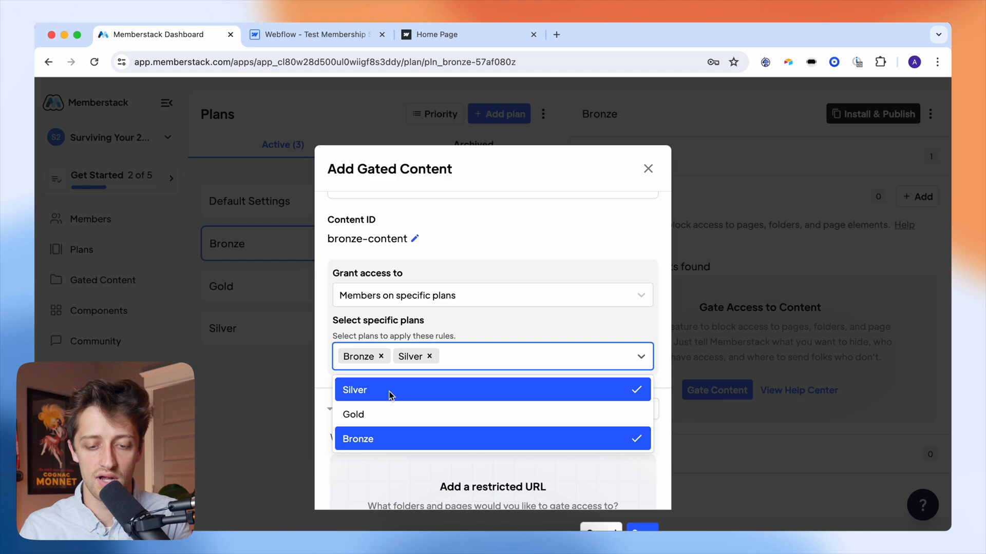
pyautogui.click(405, 413)
pyautogui.click(495, 320)
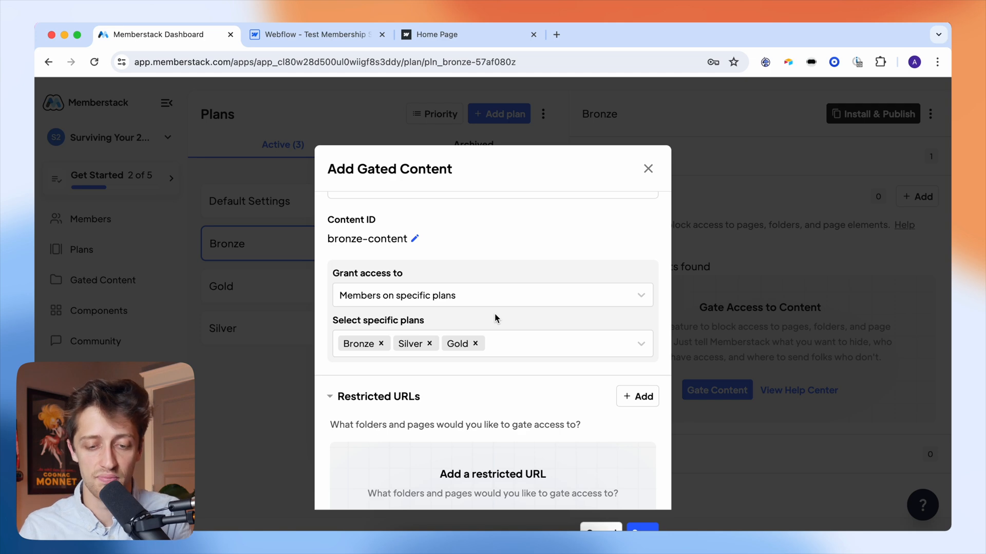
# - Add an empty 'Starting with' restricted URL rule
pyautogui.scroll(-1, 491, 322)
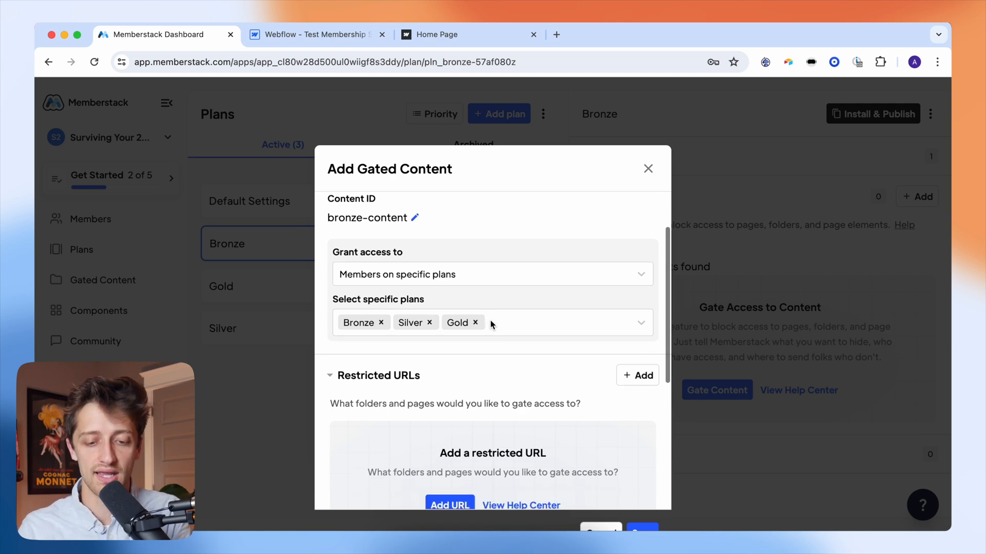
pyautogui.scroll(-2, 491, 323)
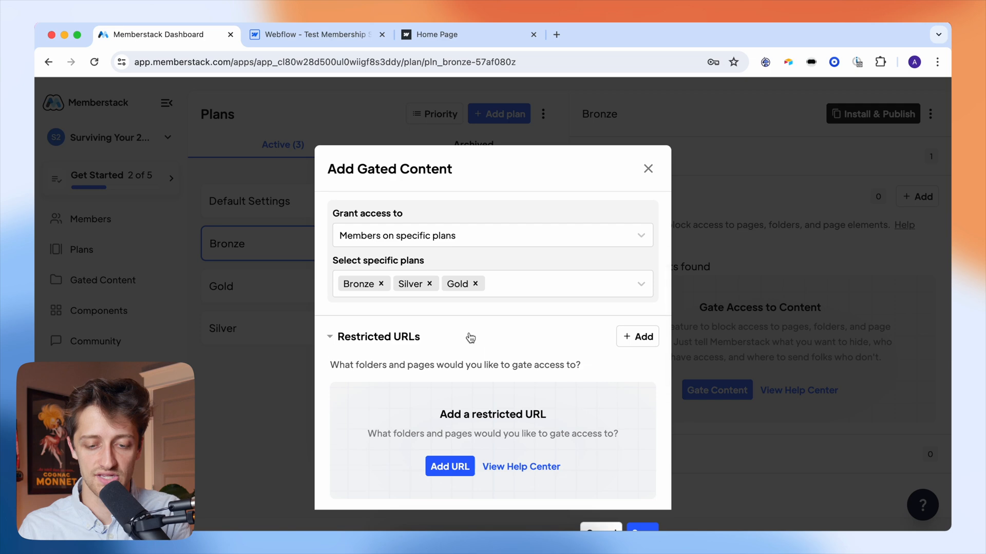
pyautogui.scroll(3, 470, 338)
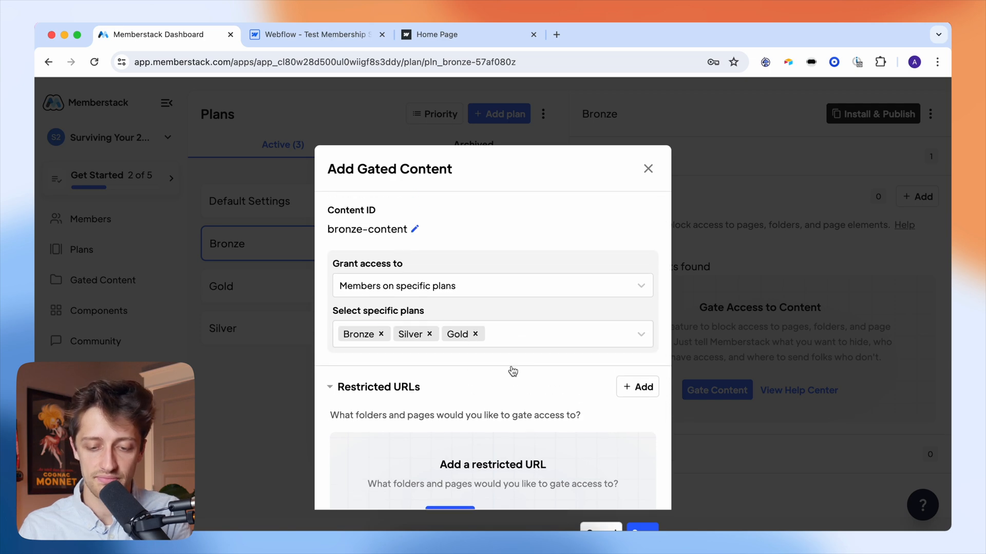
pyautogui.scroll(-5, 512, 371)
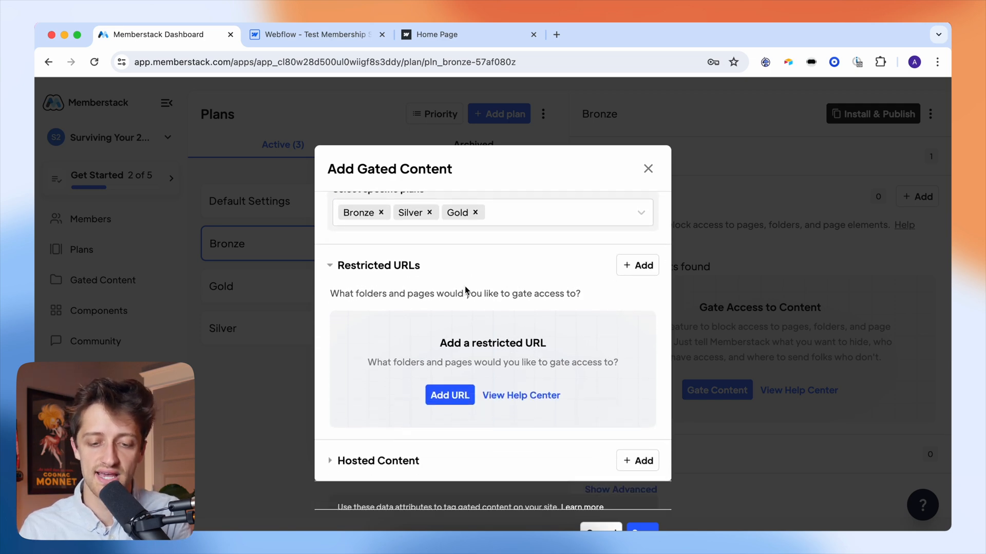
pyautogui.click(630, 267)
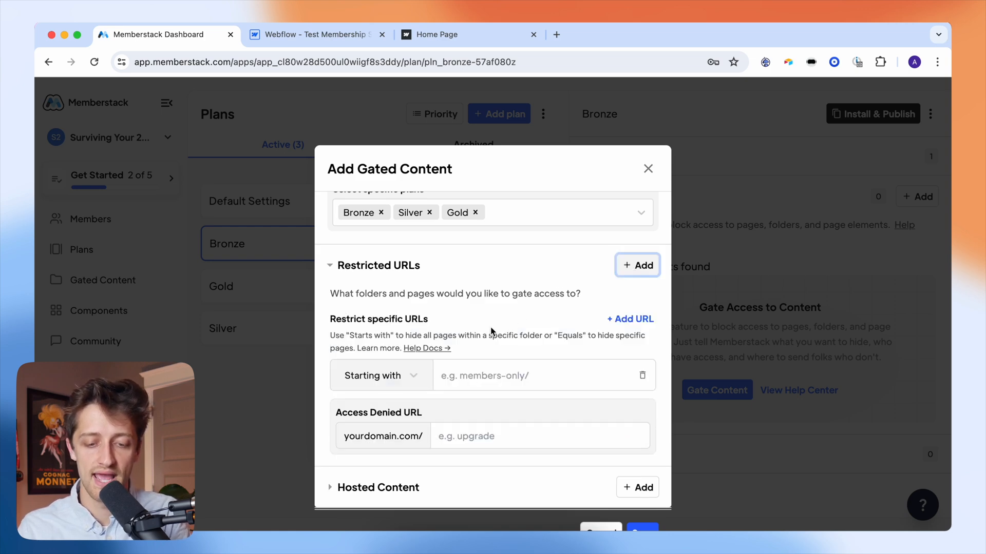
pyautogui.scroll(-1, 472, 324)
# - Look up the Bronze page's slug, 'bronze', in Webflow page settings, then return to Memberstack
pyautogui.click(331, 37)
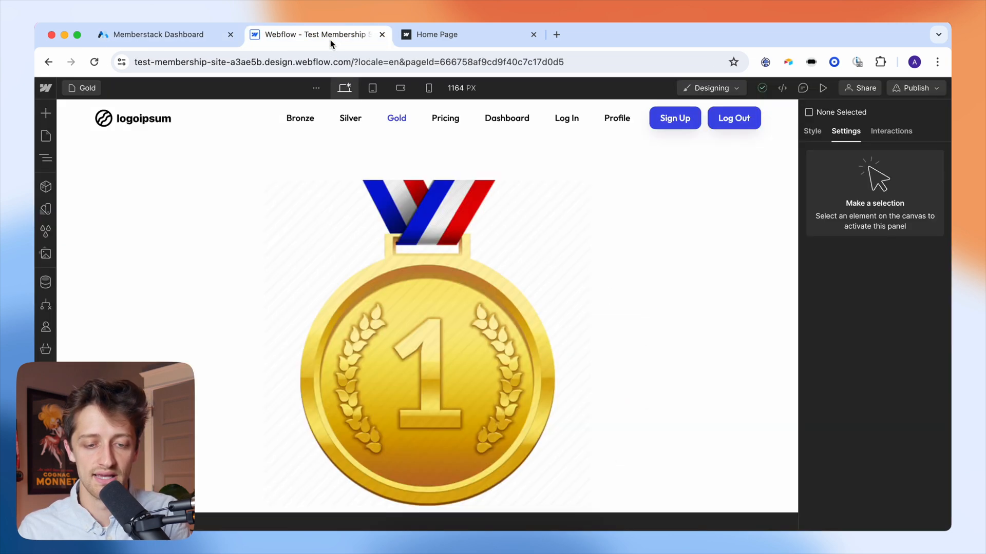
pyautogui.click(45, 136)
pyautogui.click(105, 228)
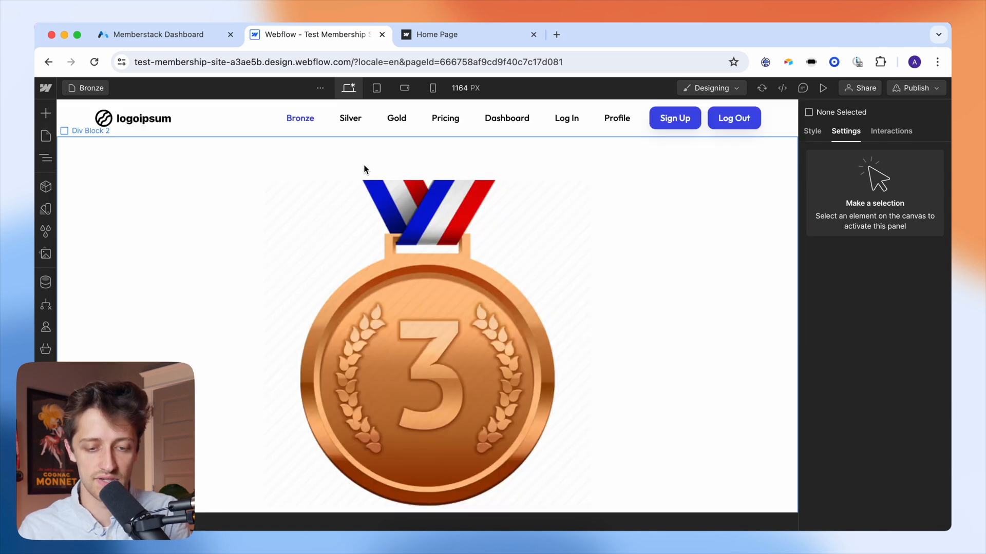
pyautogui.click(46, 138)
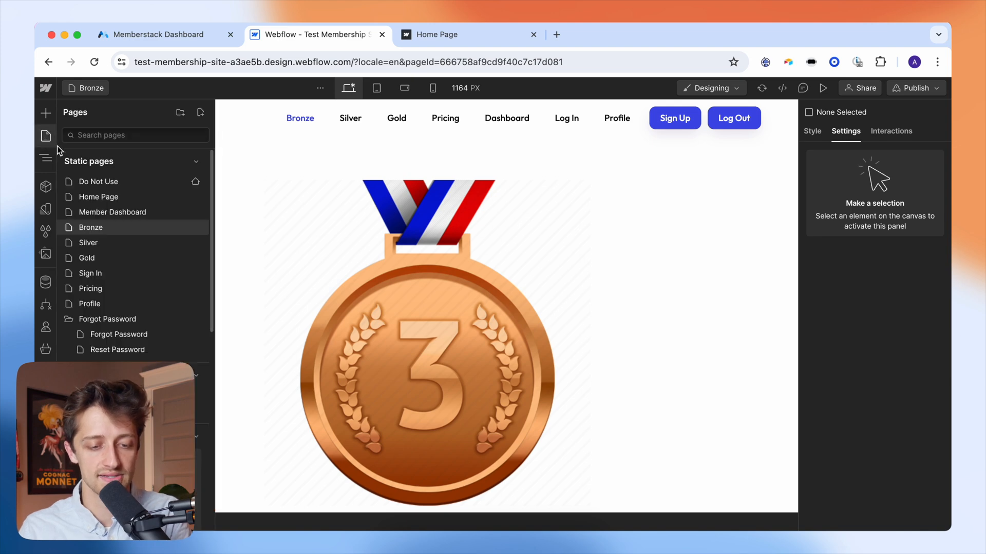
pyautogui.click(195, 228)
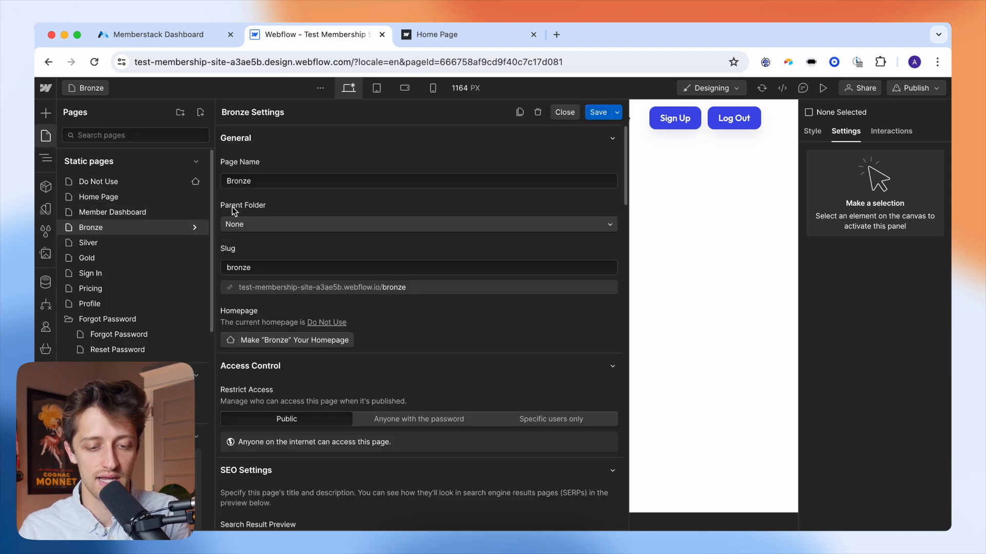
pyautogui.doubleClick(260, 265)
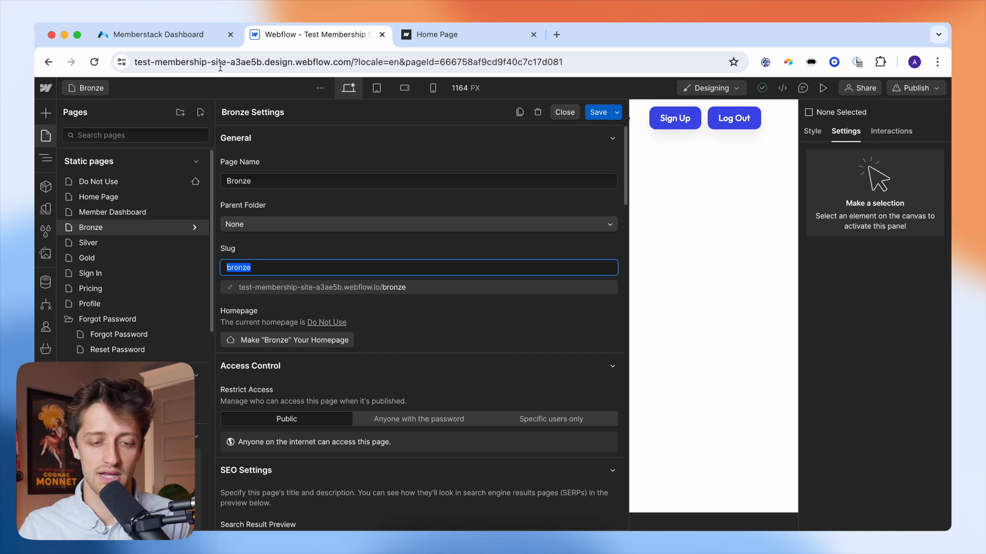
pyautogui.click(198, 37)
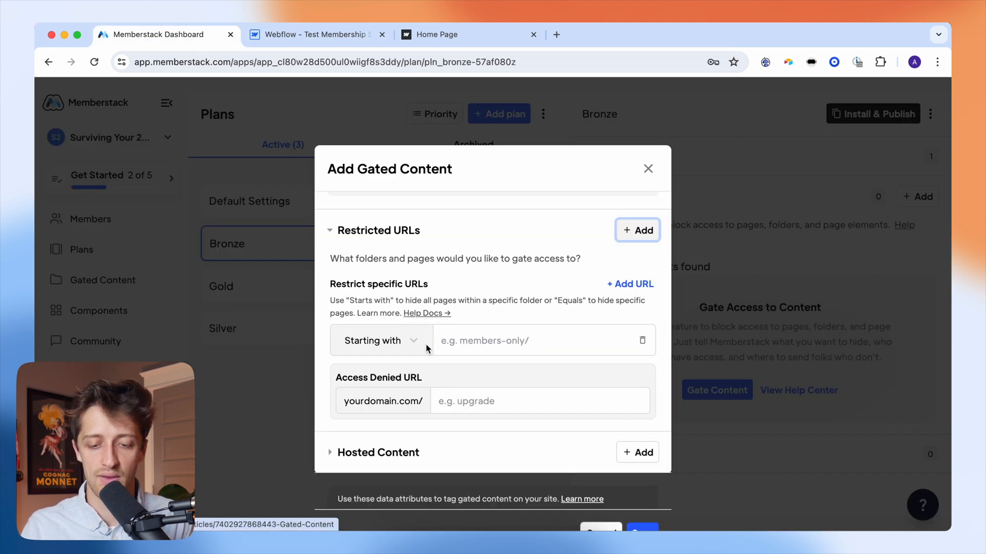
# - Restrict URLs starting with /bronze and set the access-denied URL to /pricing
pyautogui.click(456, 339)
pyautogui.write('/bronze')
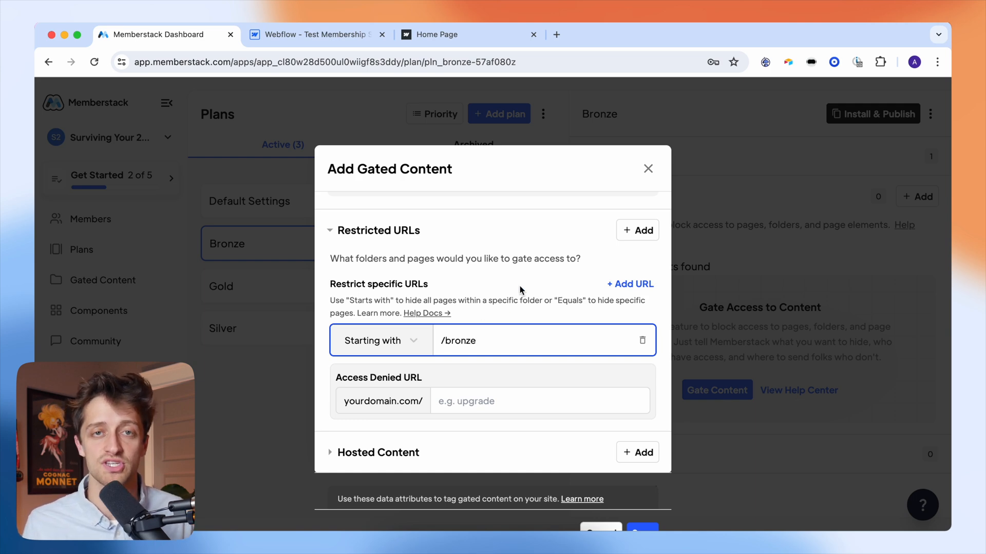
pyautogui.press('Tab')
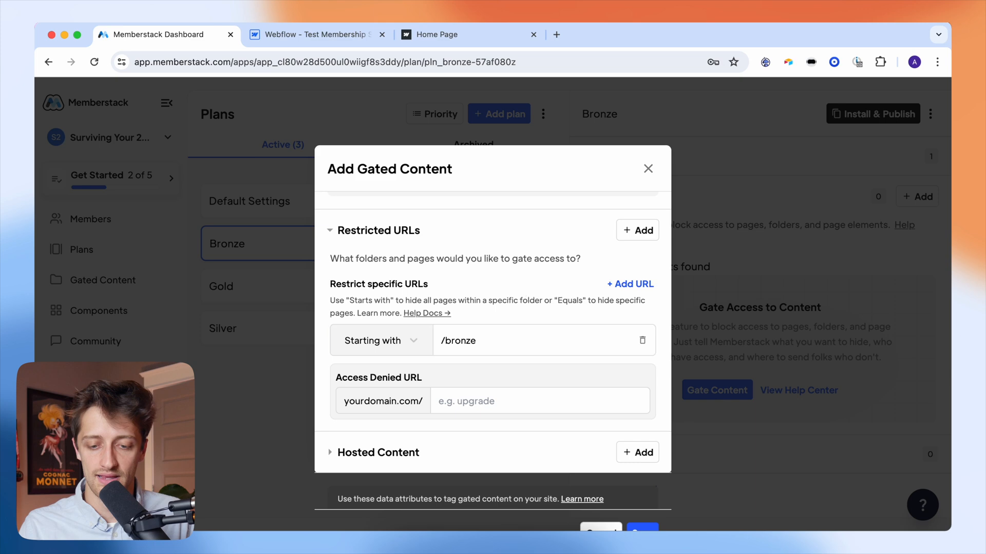
pyautogui.scroll(-2, 521, 287)
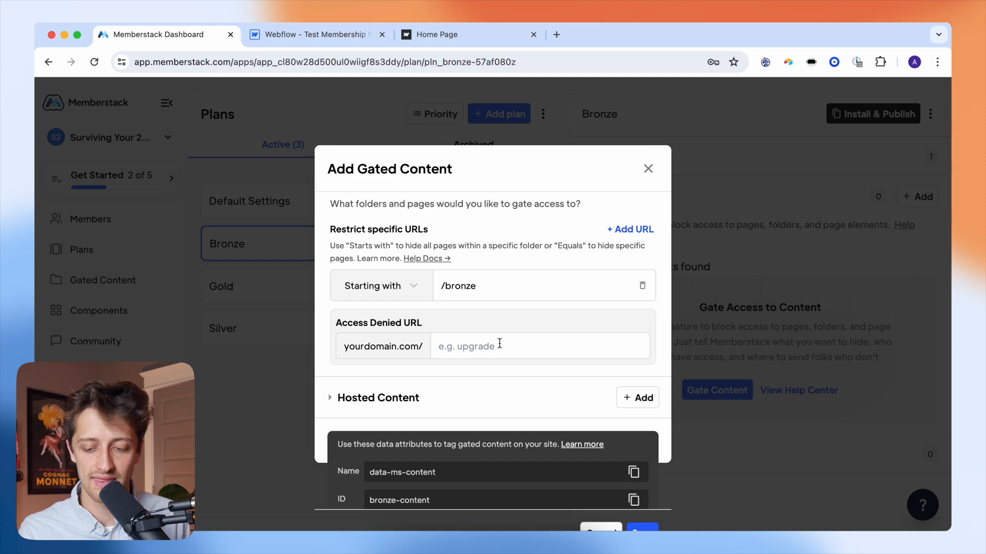
pyautogui.click(499, 345)
pyautogui.write('/')
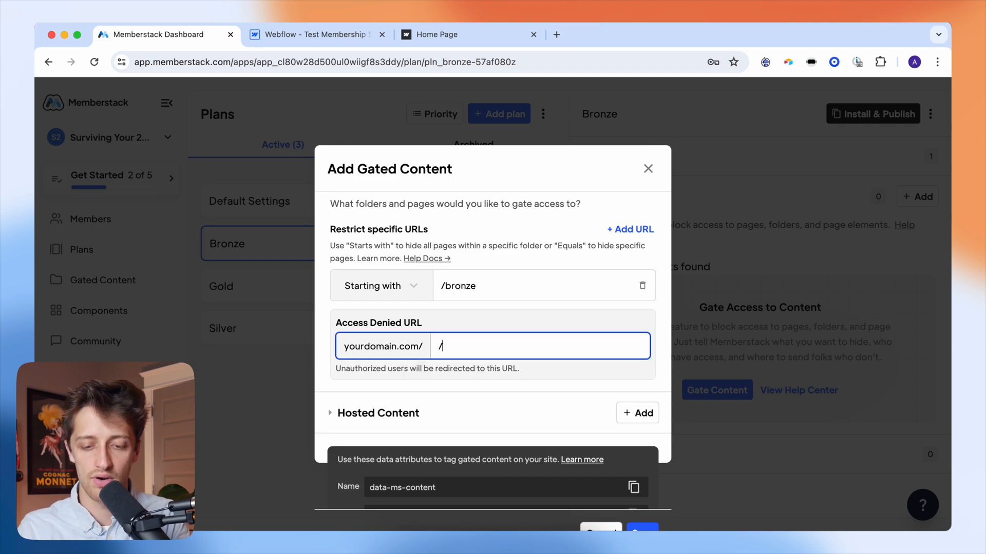
pyautogui.write('pricing')
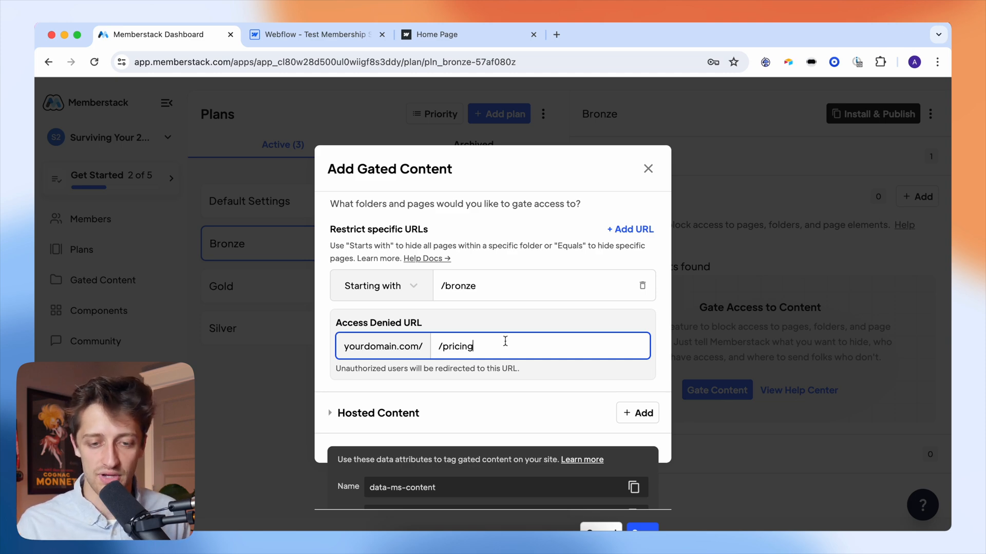
# - Confirm the Pricing page exists in Webflow, then save the Bronze gated content
pyautogui.click(326, 37)
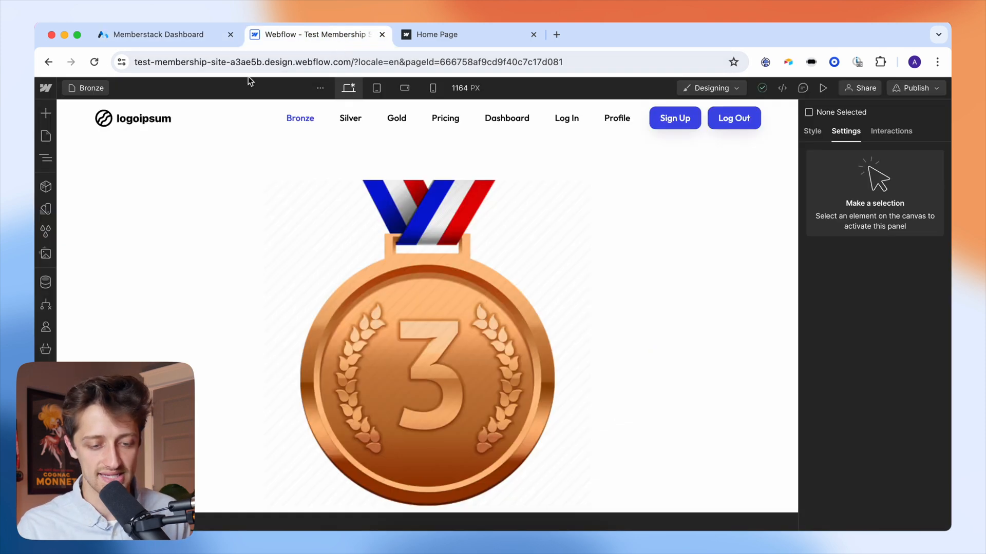
pyautogui.click(46, 136)
pyautogui.click(102, 296)
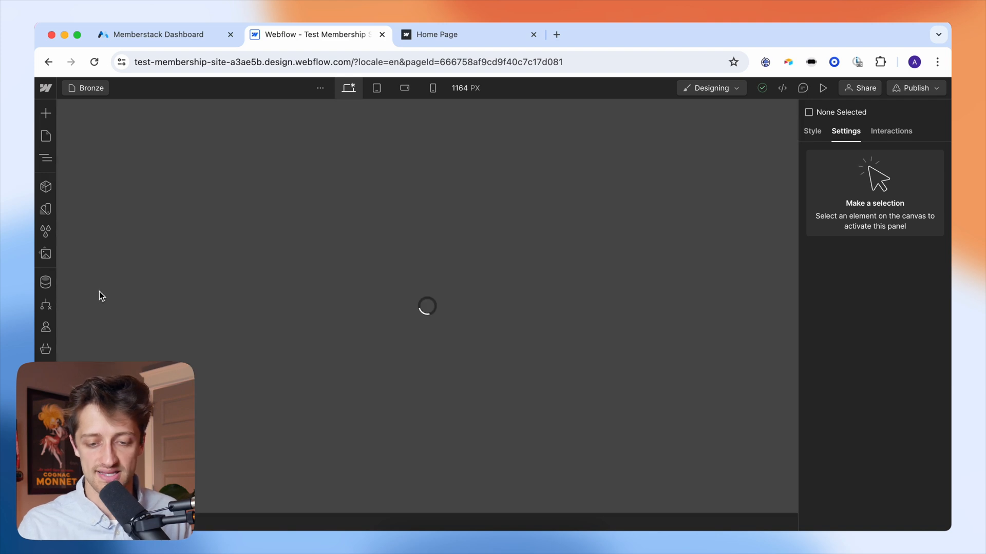
pyautogui.scroll(-3, 439, 291)
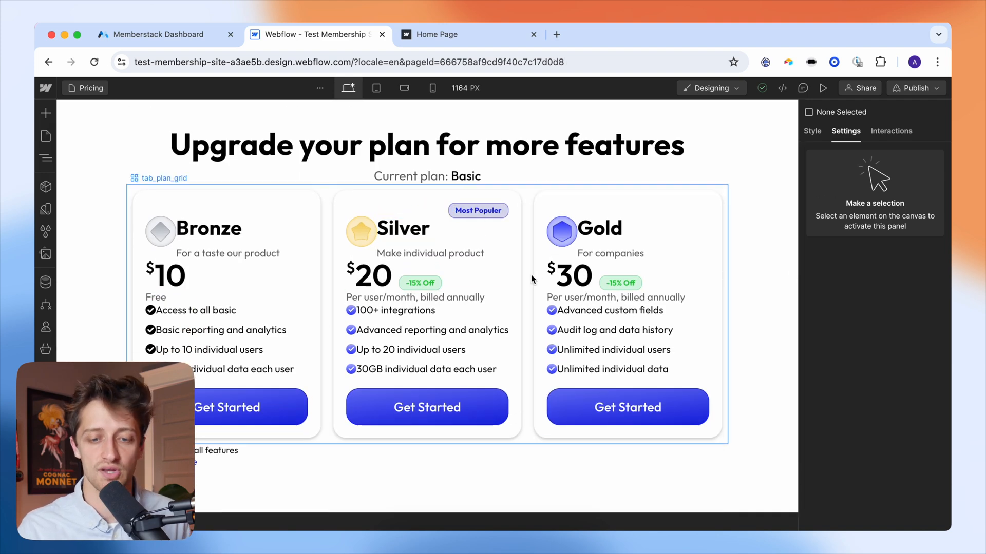
pyautogui.click(184, 35)
pyautogui.scroll(-2, 548, 297)
pyautogui.scroll(7, 548, 297)
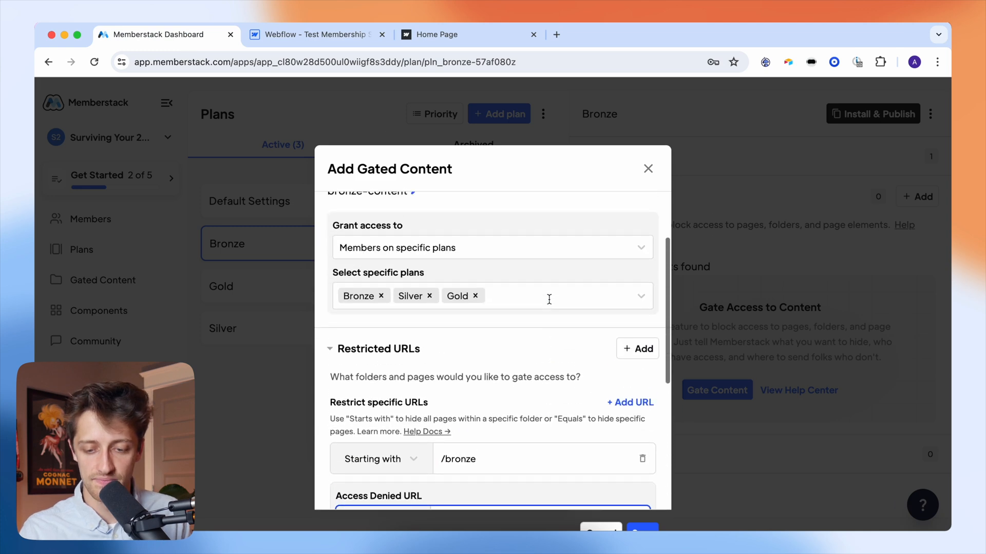
pyautogui.scroll(-5, 549, 303)
pyautogui.click(640, 529)
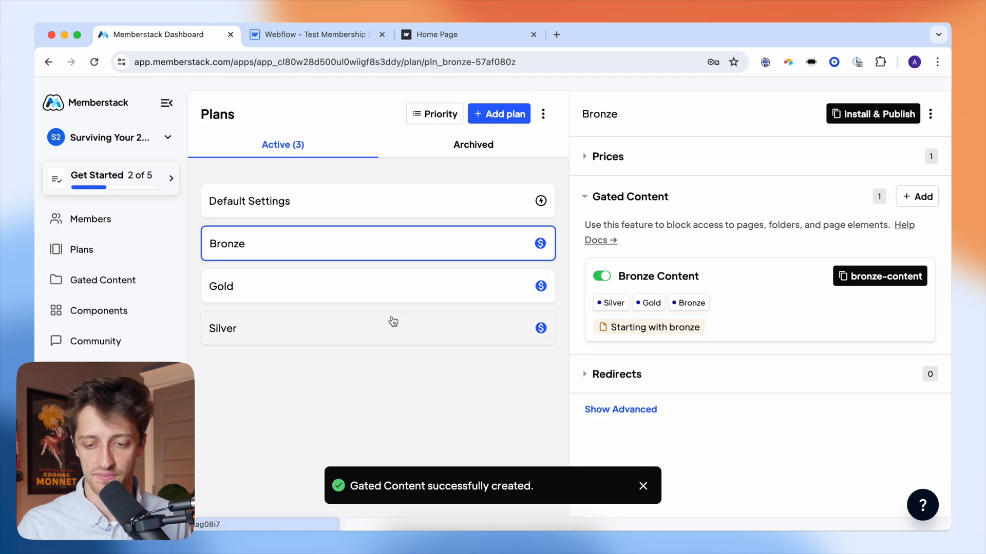
pyautogui.click(392, 324)
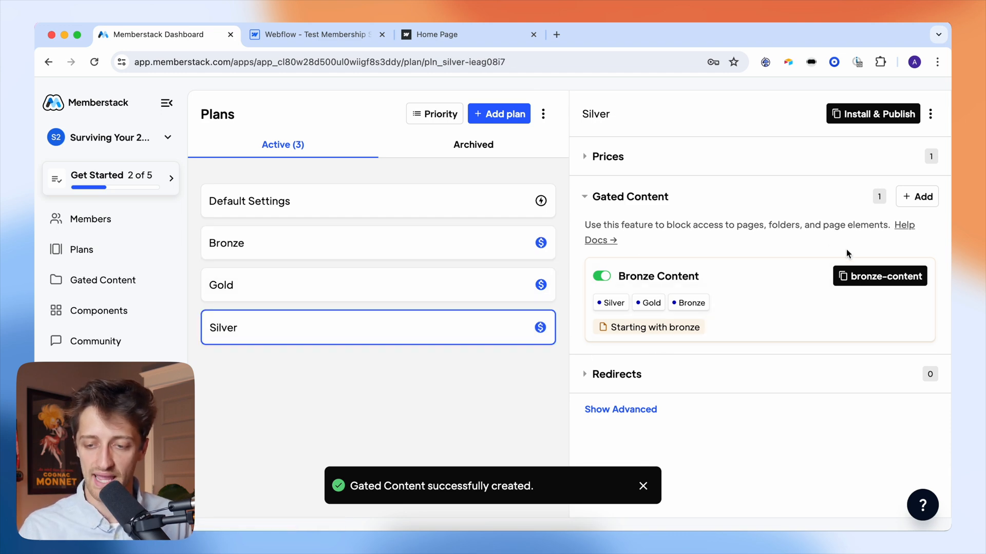
# - Add a 'Silver Content' gated entry accessible to Silver and Gold plan members
pyautogui.click(927, 202)
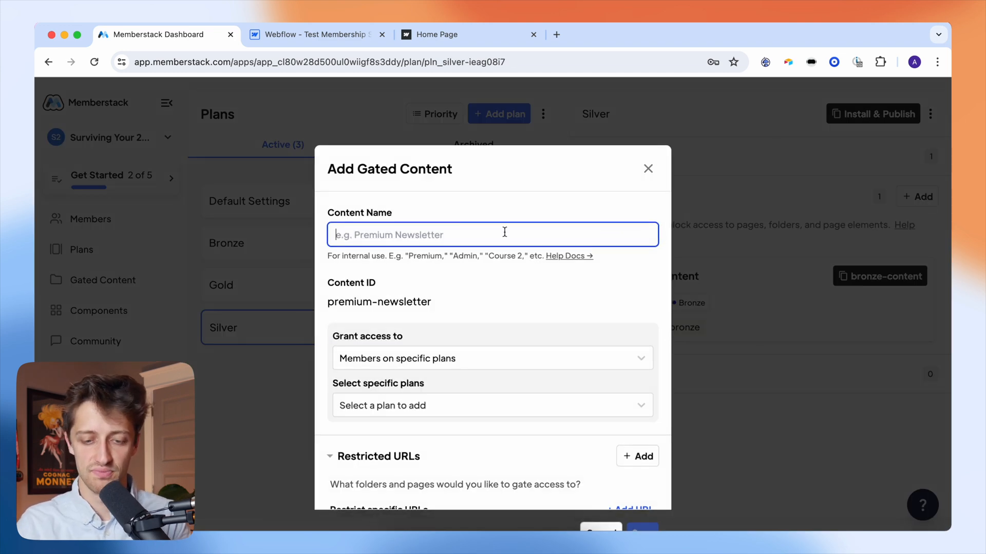
pyautogui.write('SIlver Content')
pyautogui.scroll(-2, 470, 296)
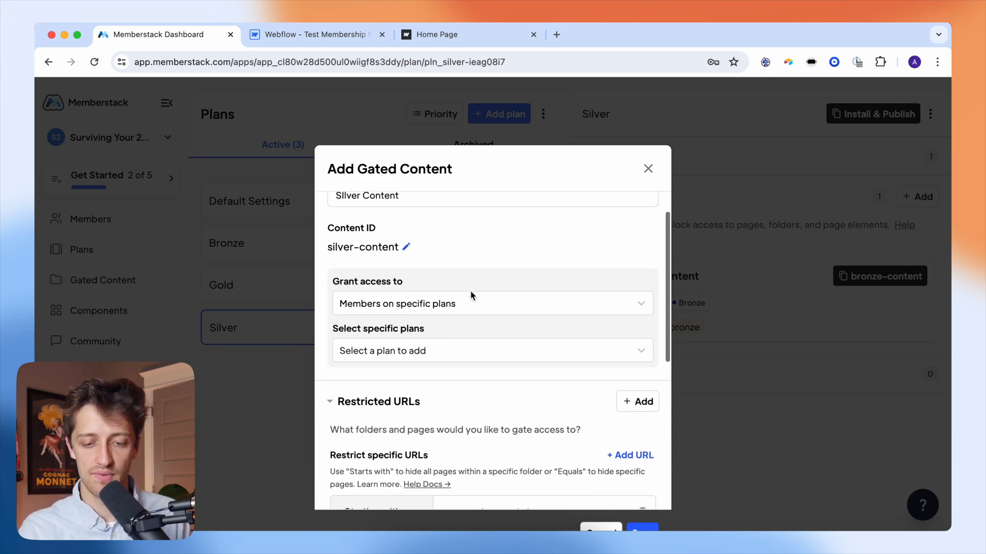
pyautogui.click(427, 350)
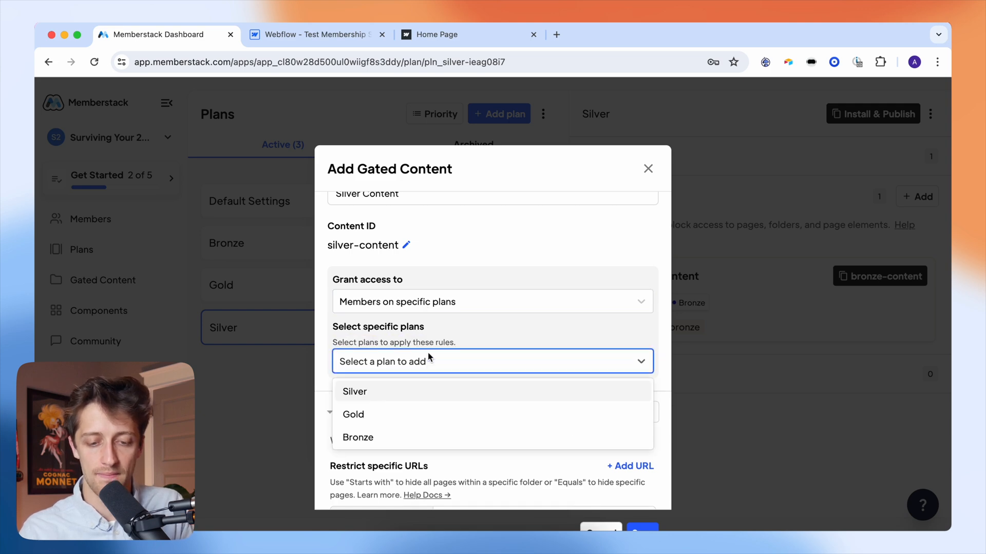
pyautogui.click(416, 393)
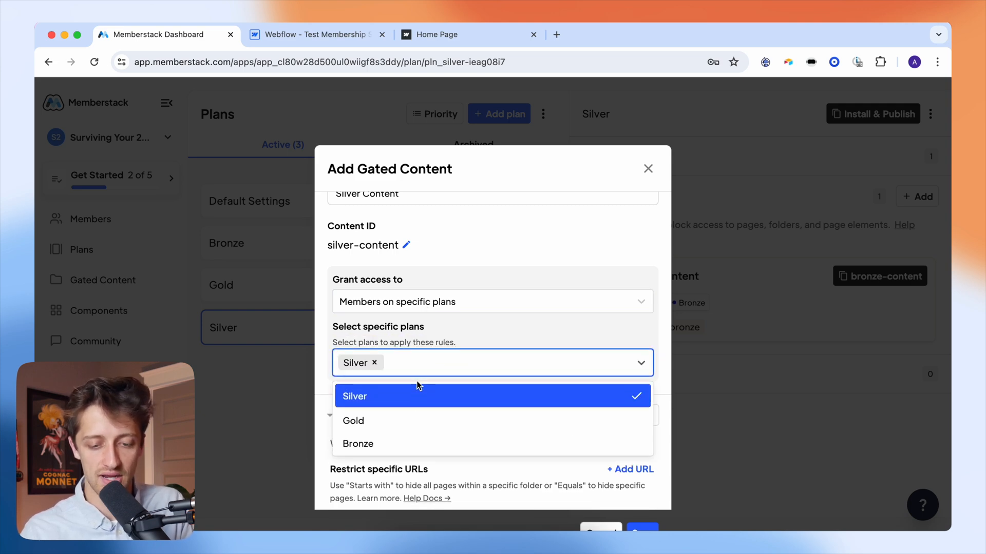
pyautogui.click(403, 418)
pyautogui.click(488, 340)
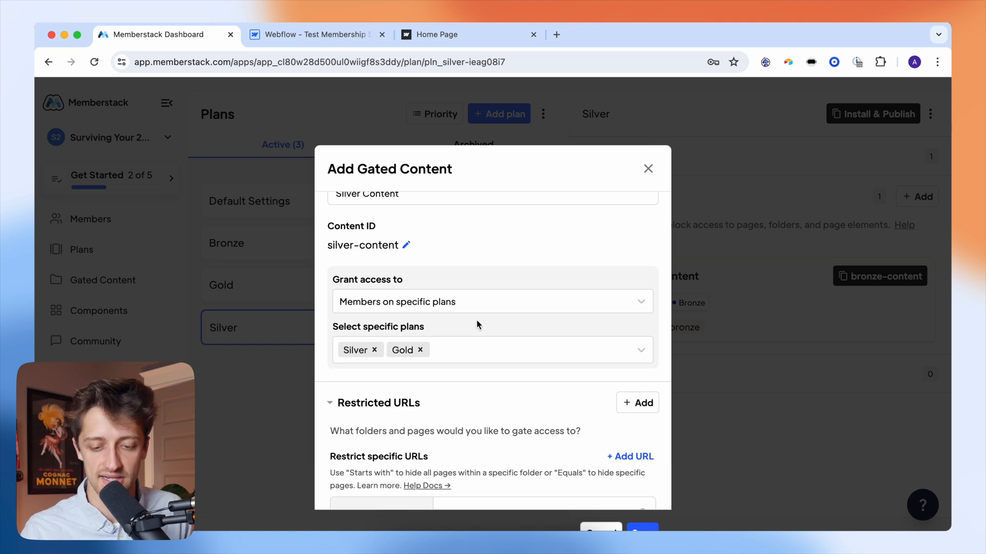
# - Restrict URLs starting with /silver, checking the Silver page's slug in Webflow
pyautogui.scroll(-3, 478, 326)
pyautogui.scroll(-2, 477, 324)
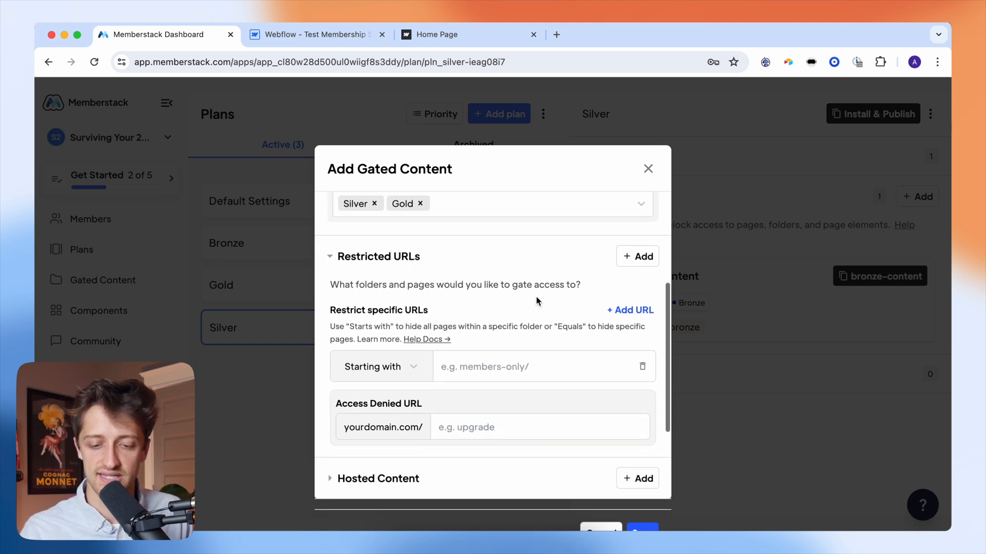
pyautogui.scroll(-1, 539, 321)
pyautogui.click(505, 329)
pyautogui.write('/silver')
pyautogui.click(331, 37)
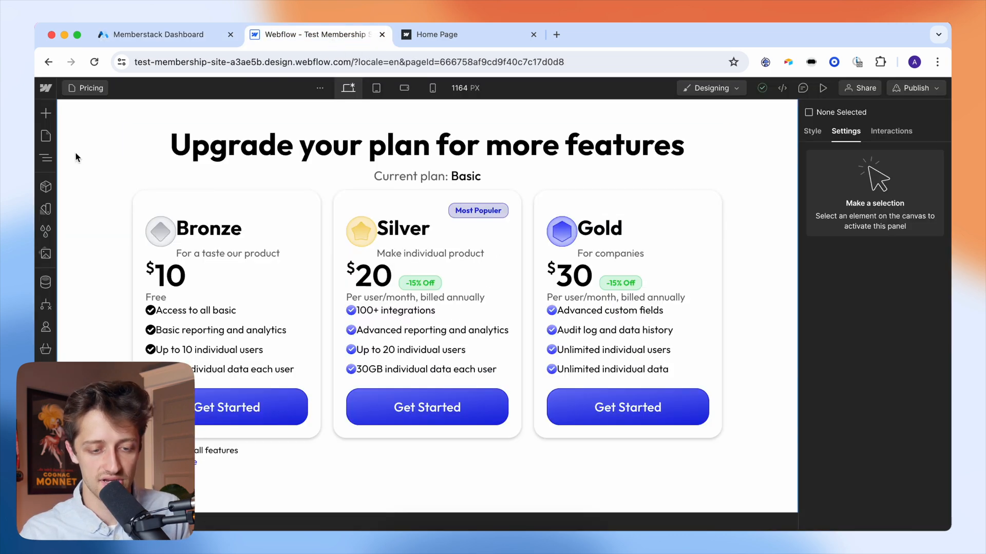
pyautogui.click(45, 135)
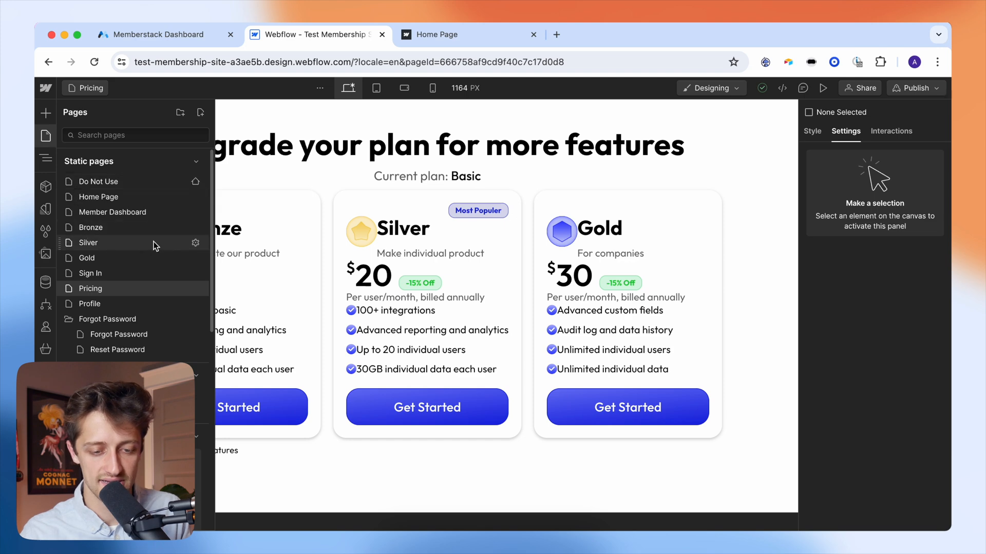
pyautogui.click(195, 242)
pyautogui.doubleClick(260, 266)
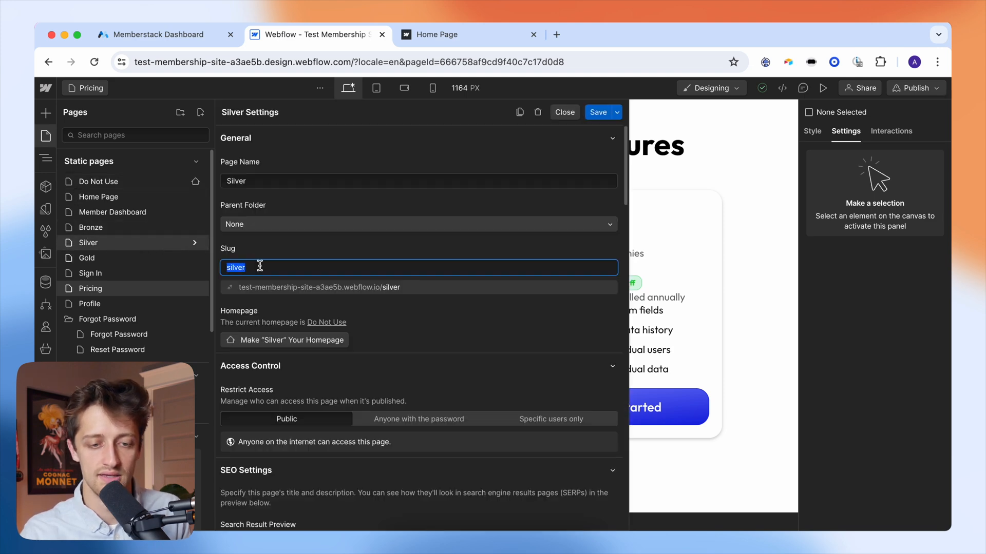
pyautogui.click(186, 37)
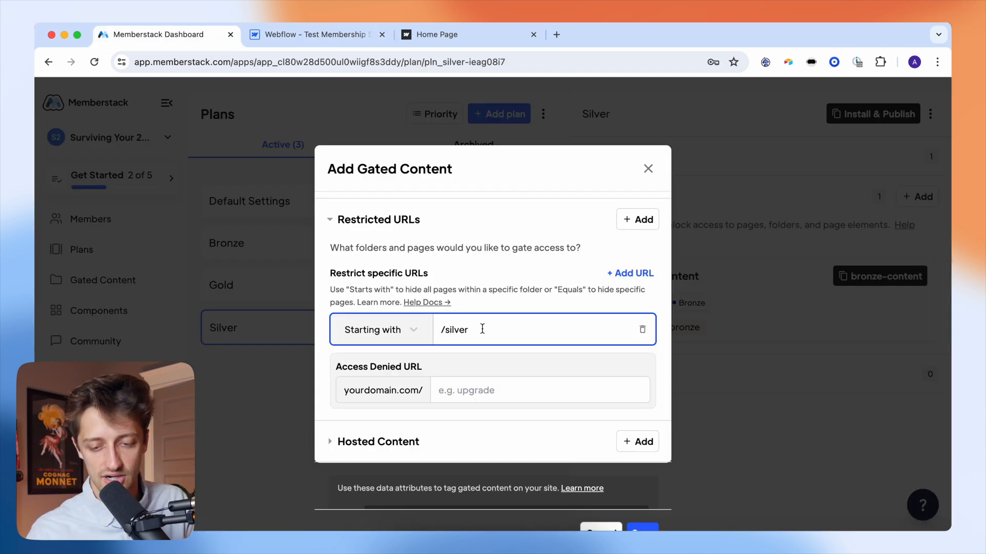
# - Set the access-denied redirect to /pricing and save the Silver gate
pyautogui.scroll(-2, 482, 328)
pyautogui.click(479, 343)
pyautogui.write('/pricing')
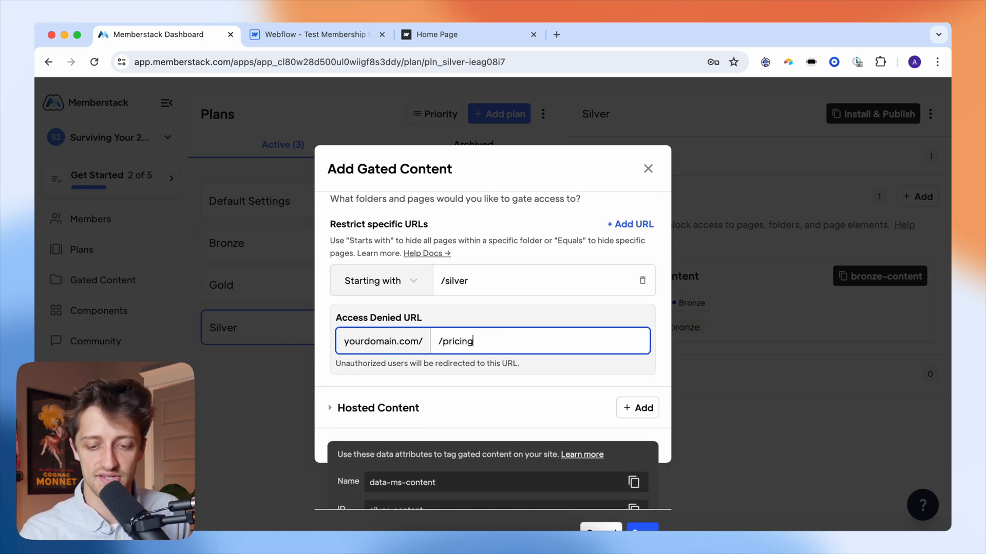
pyautogui.click(496, 300)
pyautogui.scroll(-3, 548, 331)
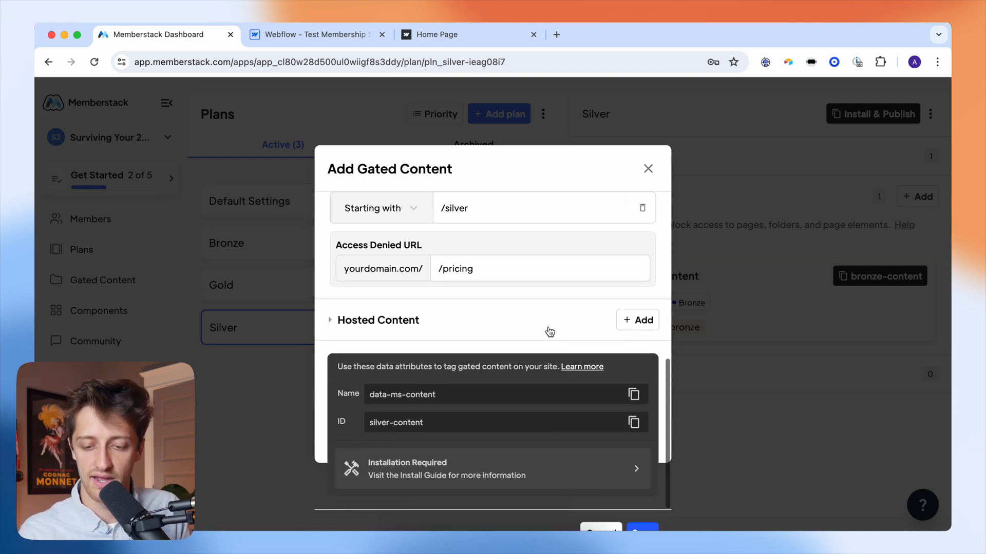
pyautogui.click(637, 528)
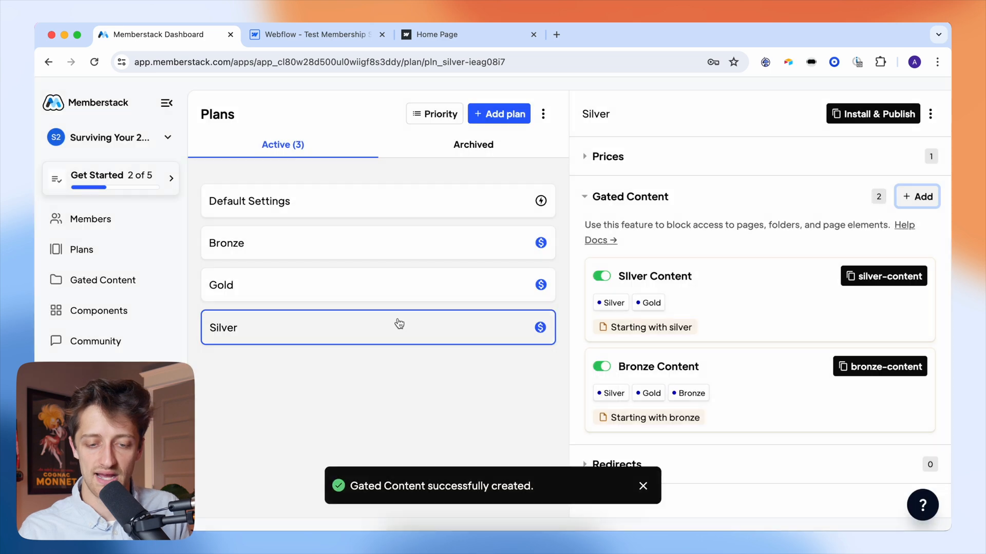
# - Add a 'Gold Content' gated entry on the Gold plan, accessible to Gold members
pyautogui.click(385, 280)
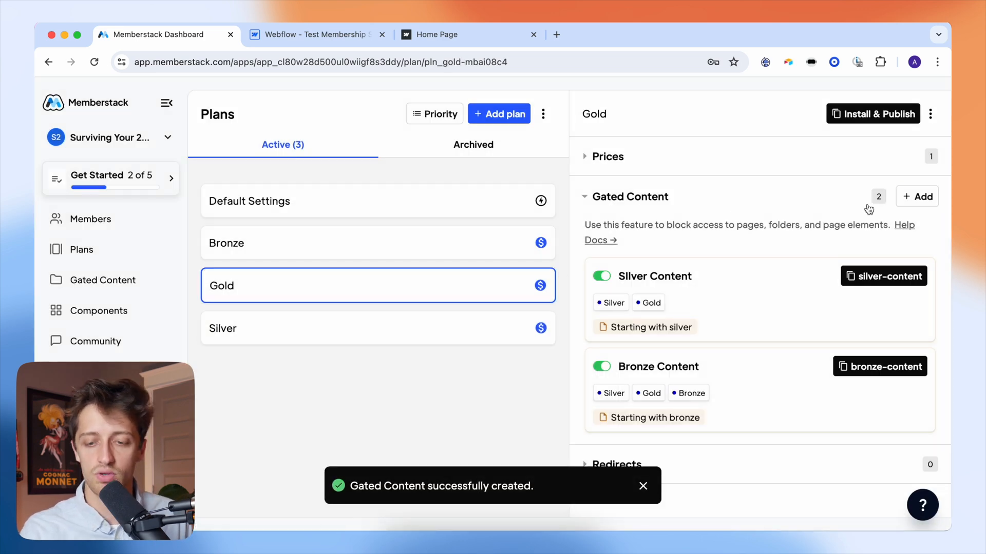
pyautogui.click(913, 202)
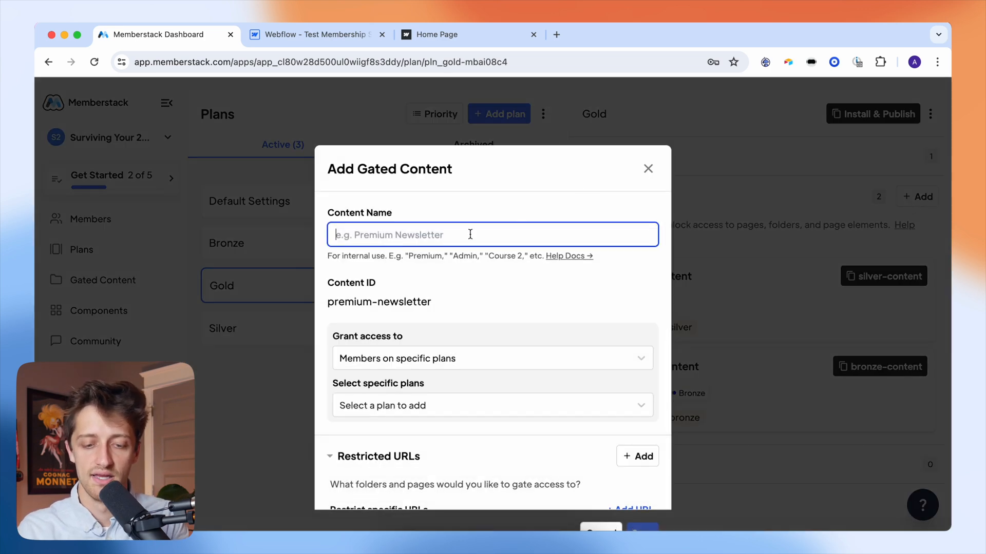
pyautogui.write('Gold Con')
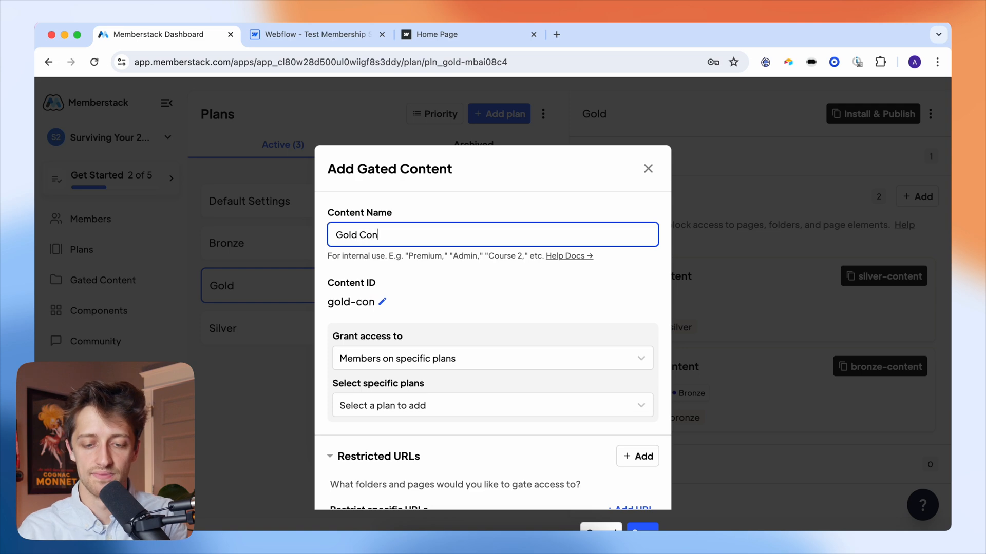
pyautogui.write('tent')
pyautogui.scroll(-2, 455, 332)
pyautogui.click(451, 345)
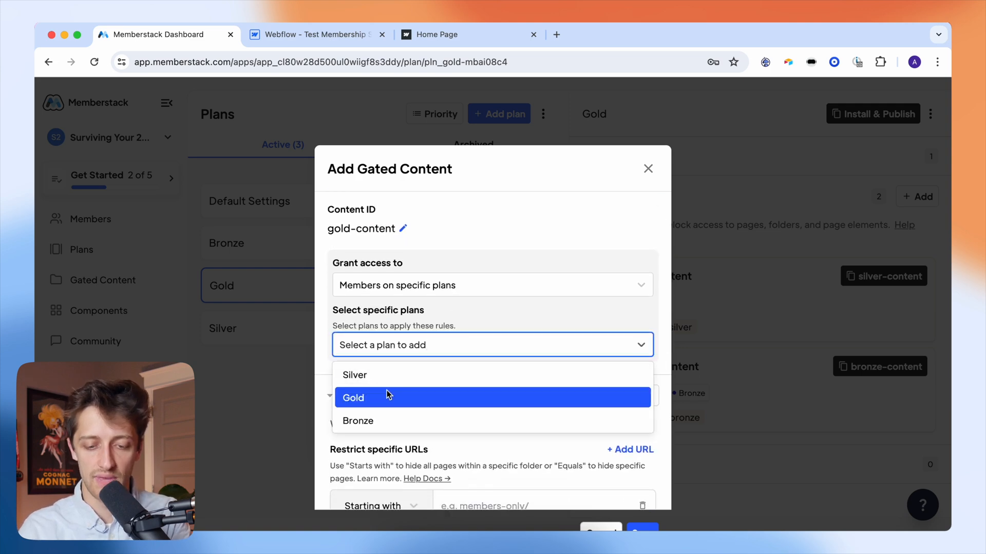
pyautogui.click(387, 400)
pyautogui.click(503, 313)
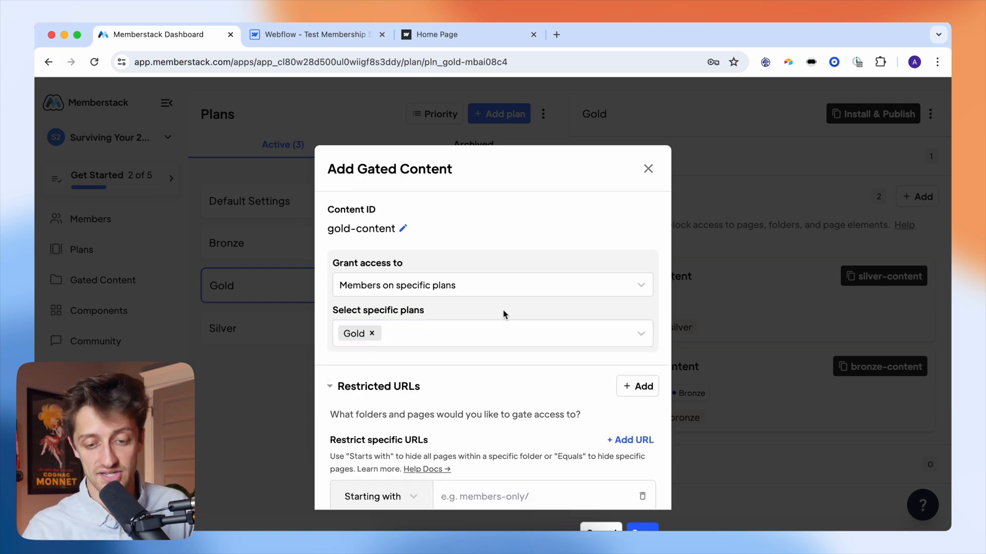
# - Restrict URLs starting with /gold, confirming the Gold page's slug in Webflow
pyautogui.scroll(-3, 494, 314)
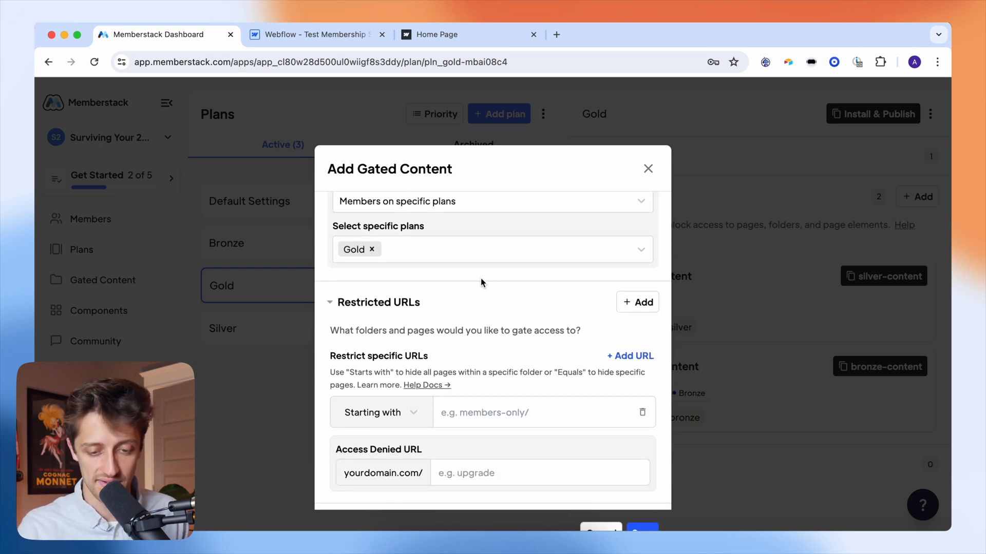
pyautogui.scroll(-2, 513, 280)
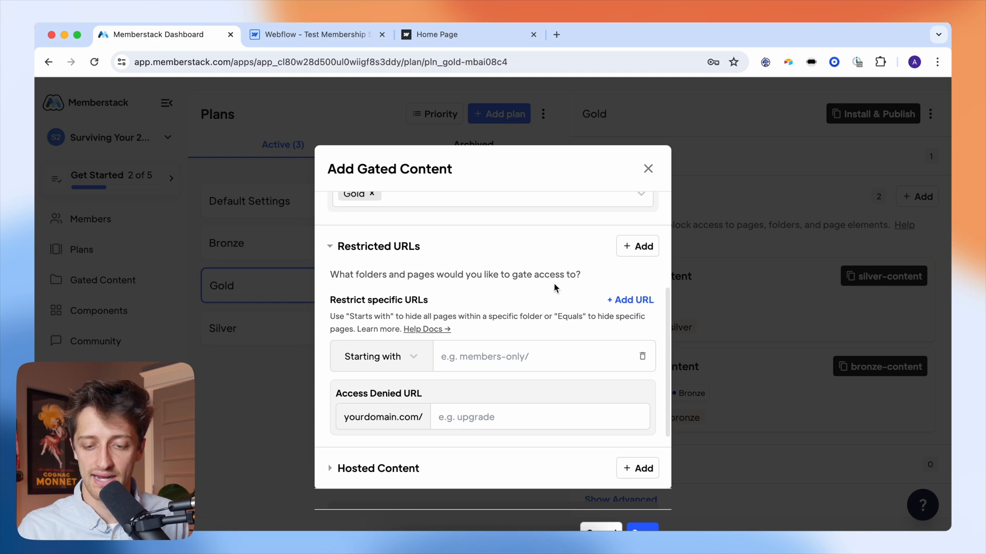
pyautogui.click(519, 369)
pyautogui.write('/gold')
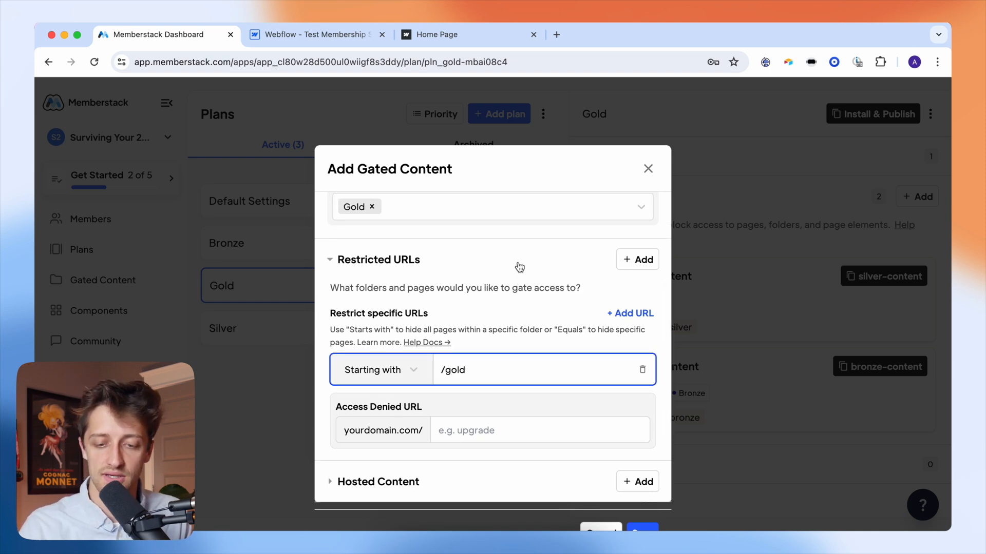
pyautogui.click(501, 241)
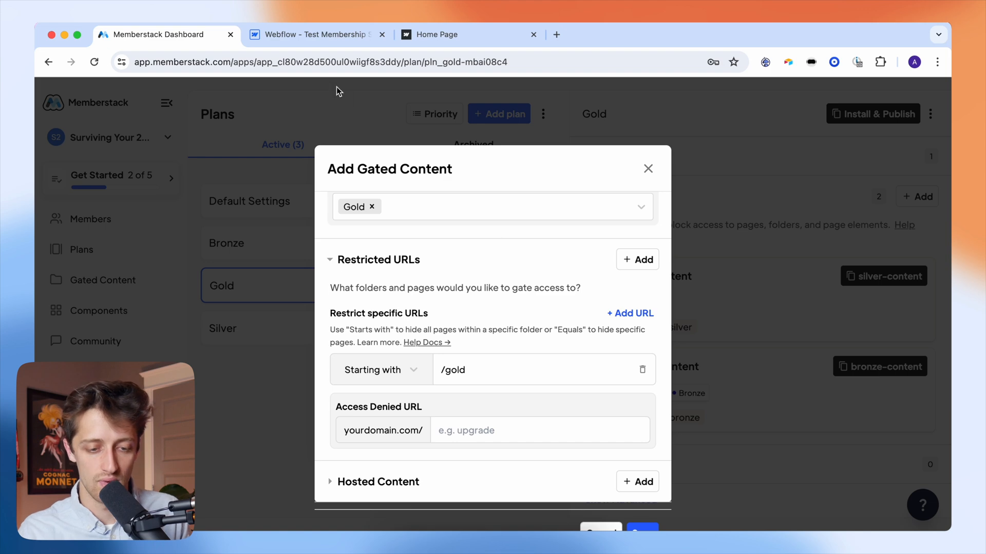
pyautogui.click(324, 35)
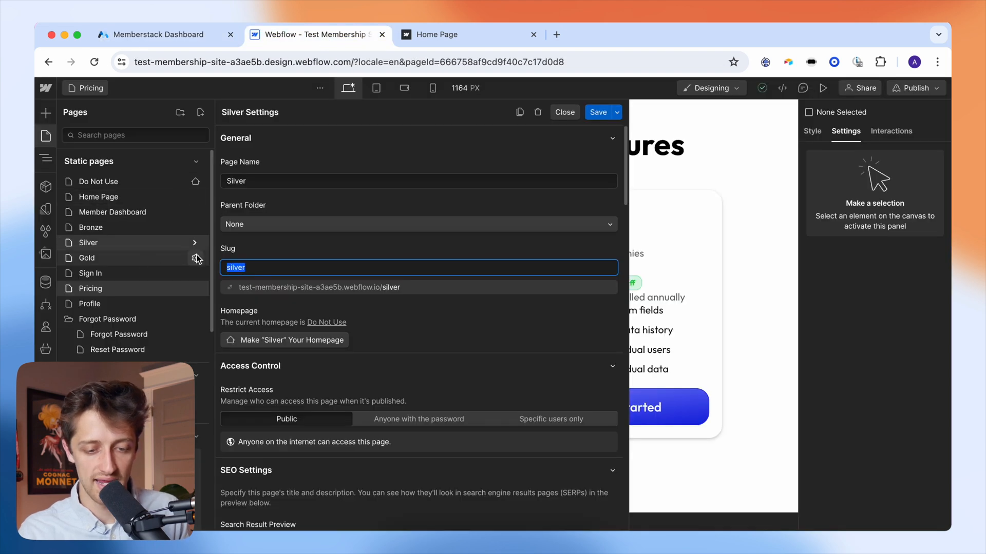
pyautogui.click(197, 259)
pyautogui.doubleClick(261, 267)
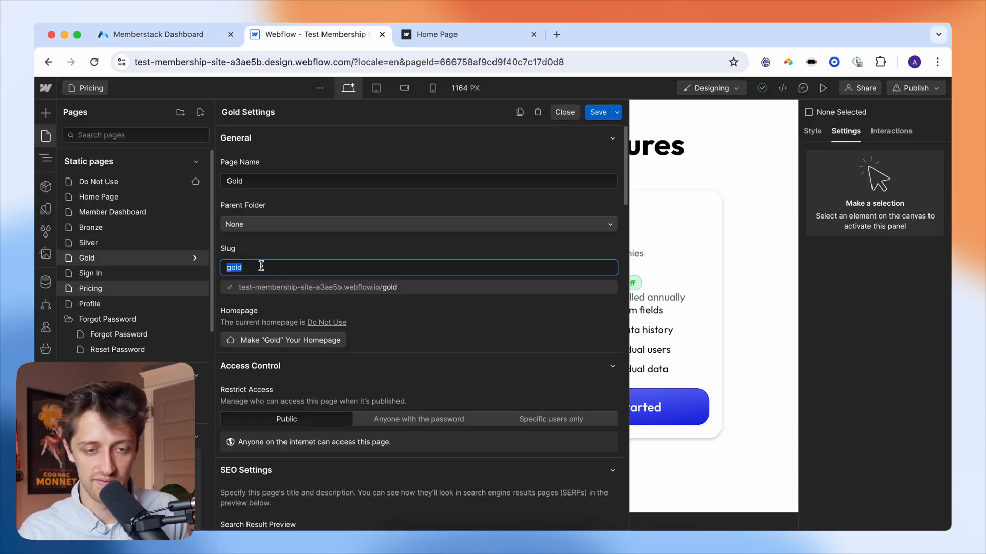
pyautogui.click(189, 32)
# - Set the access-denied redirect to /pricing and save the Gold Content gate
pyautogui.scroll(-1, 481, 431)
pyautogui.click(481, 412)
pyautogui.write('/pricing')
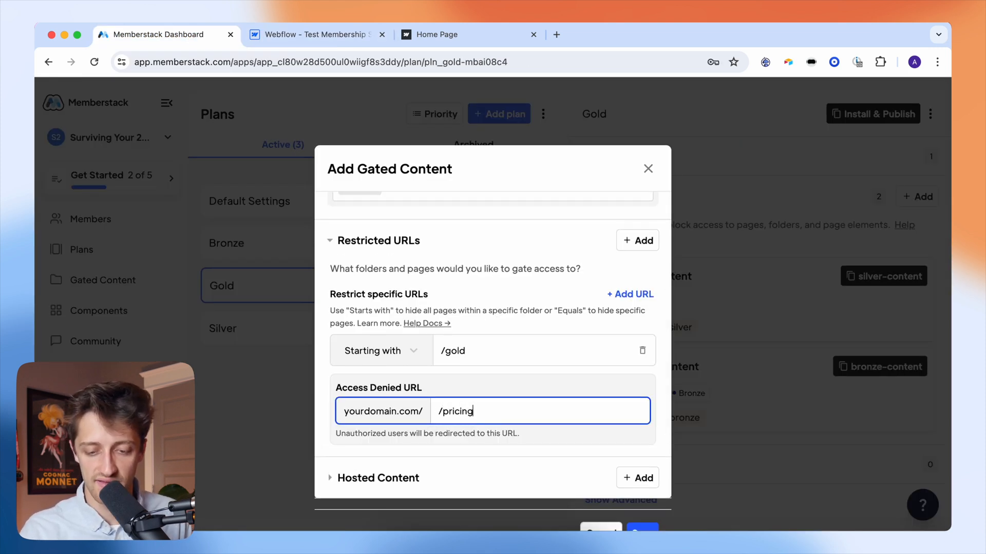
pyautogui.click(506, 386)
pyautogui.scroll(-5, 506, 385)
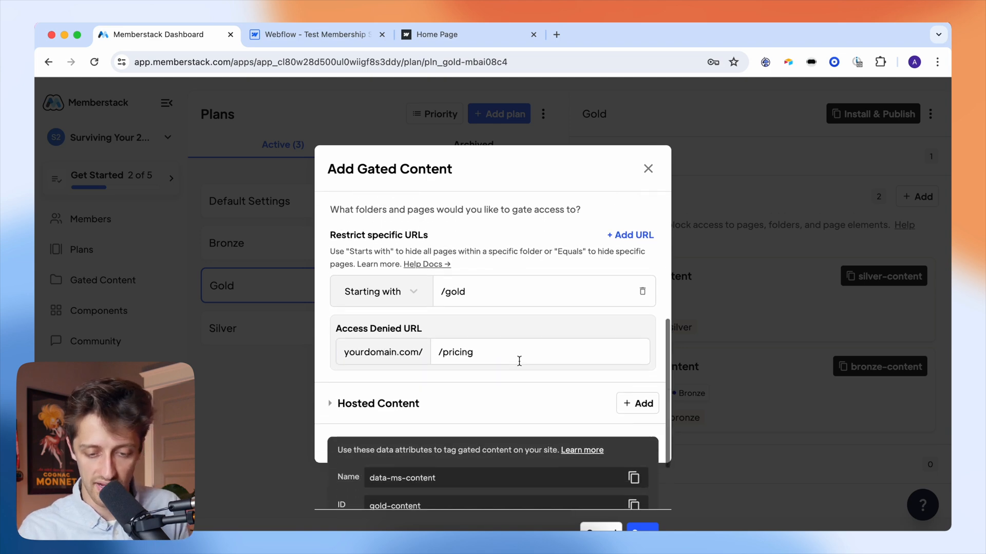
pyautogui.scroll(-1, 527, 346)
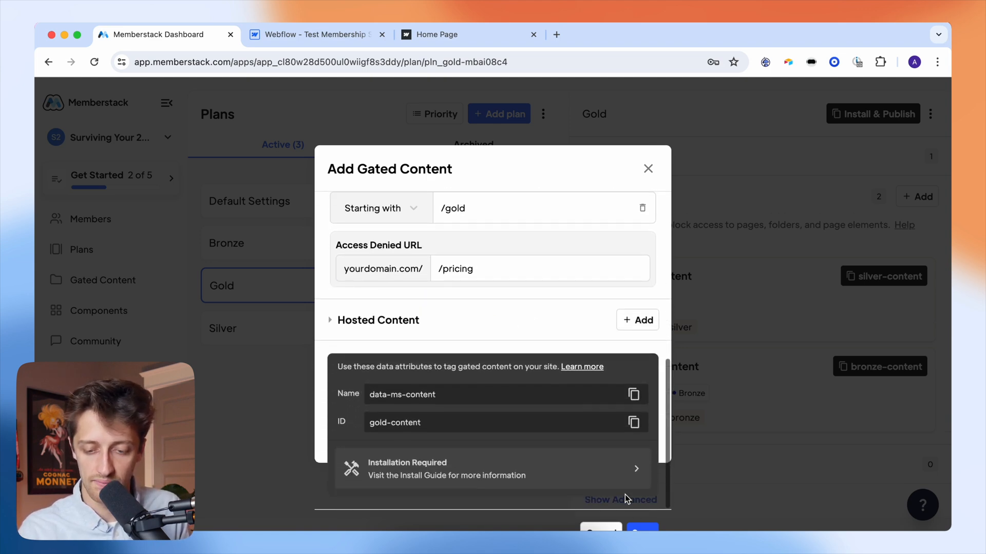
pyautogui.click(640, 525)
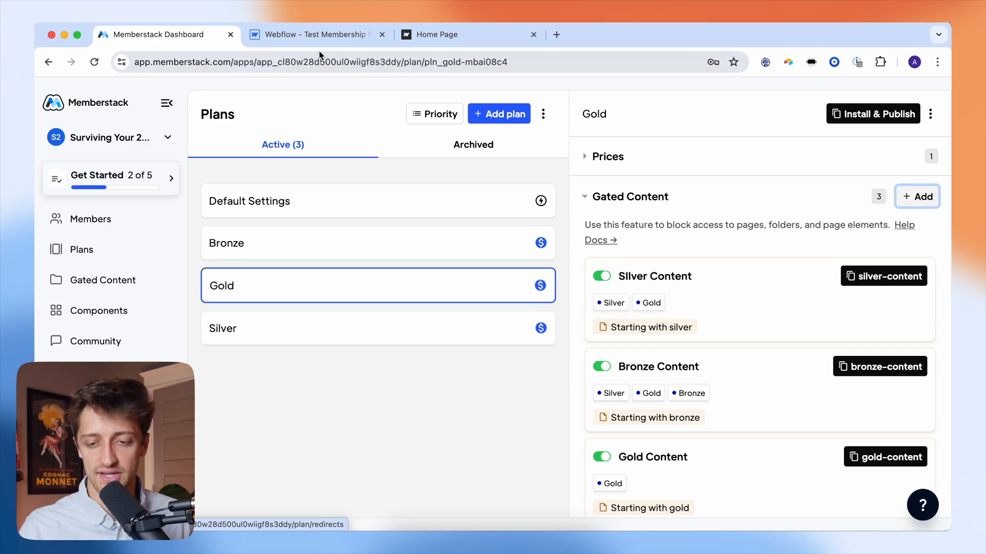
pyautogui.click(316, 35)
pyautogui.click(46, 136)
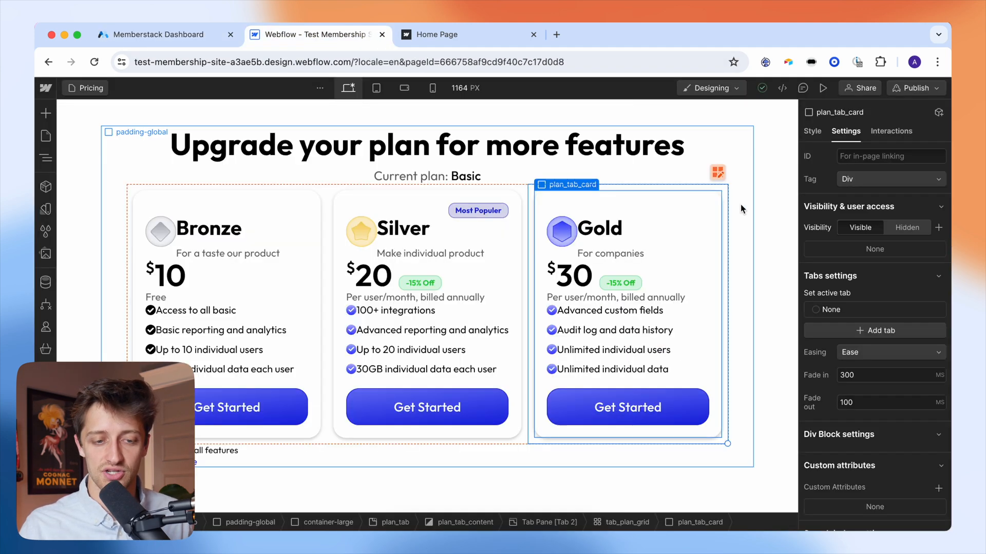
pyautogui.click(48, 140)
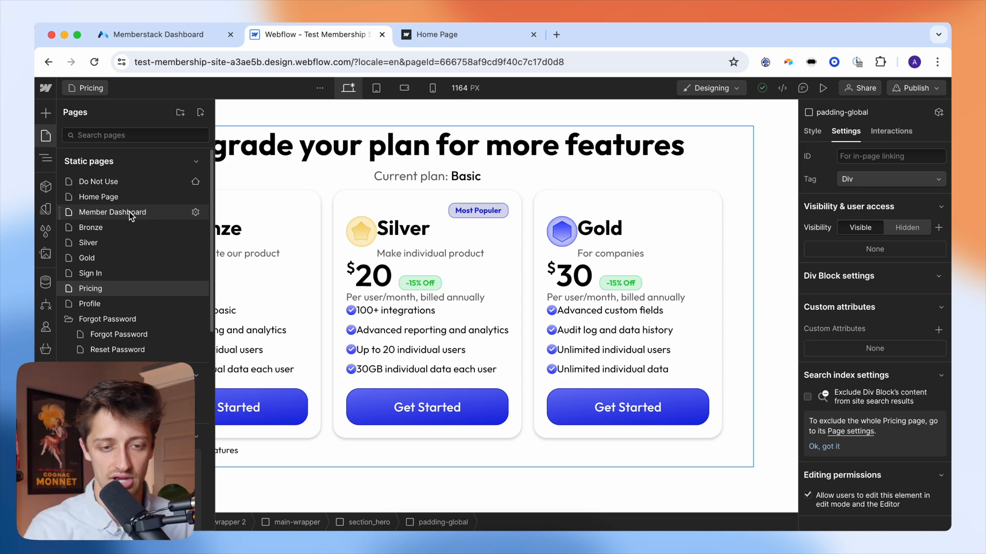
pyautogui.click(155, 35)
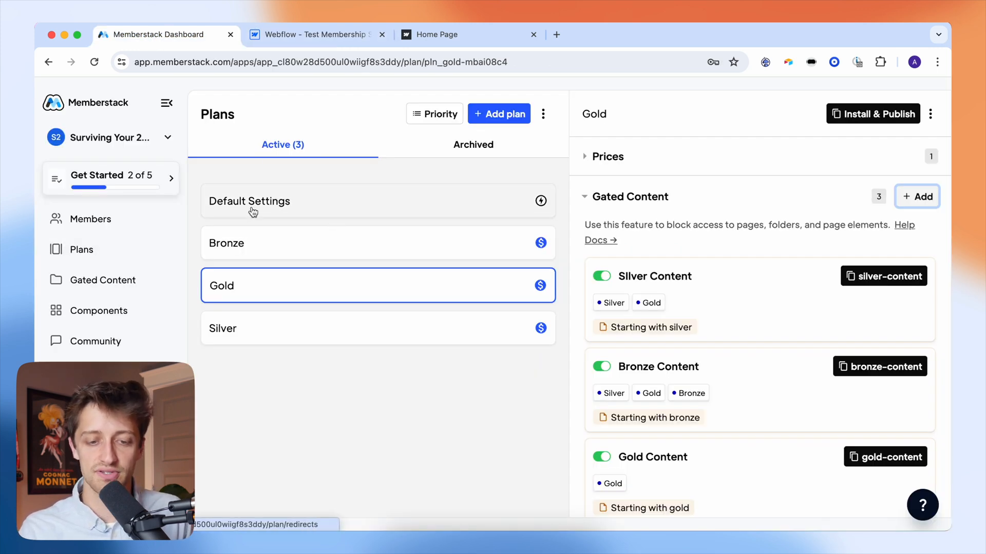
# - Show the Default Settings redirects for all plans, then go back to the Webflow Designer
pyautogui.click(304, 208)
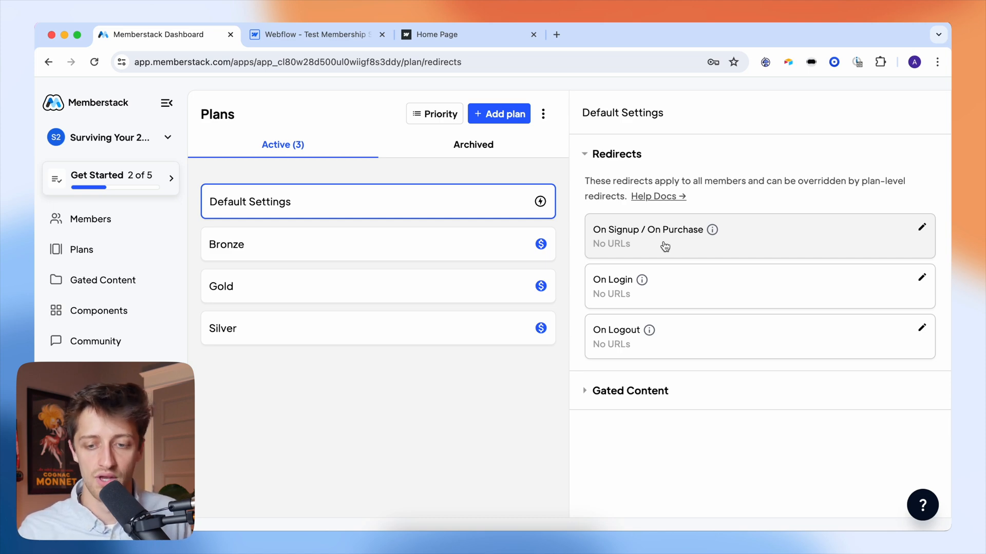
pyautogui.click(315, 34)
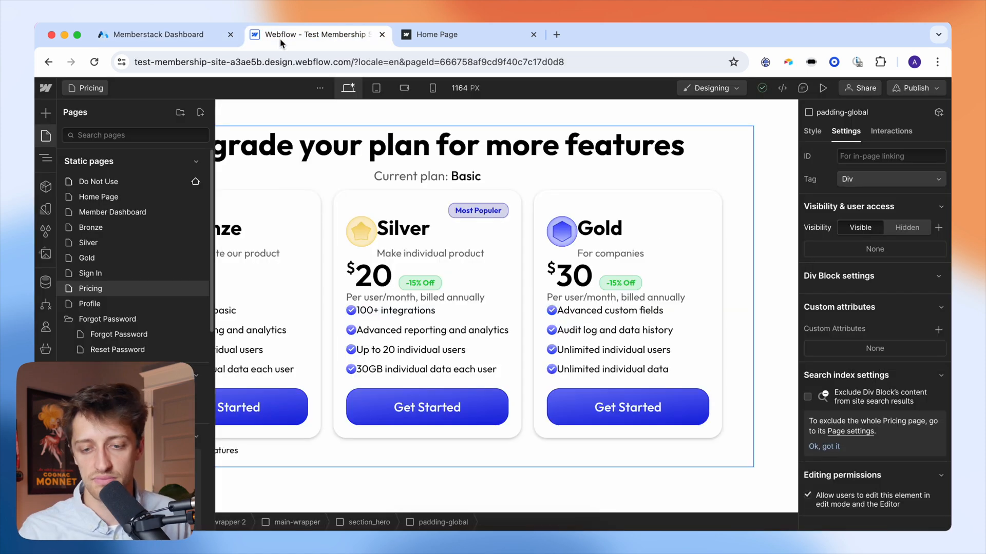
# - Check in Webflow that the Member Dashboard page's slug is 'dashboard'
pyautogui.click(133, 211)
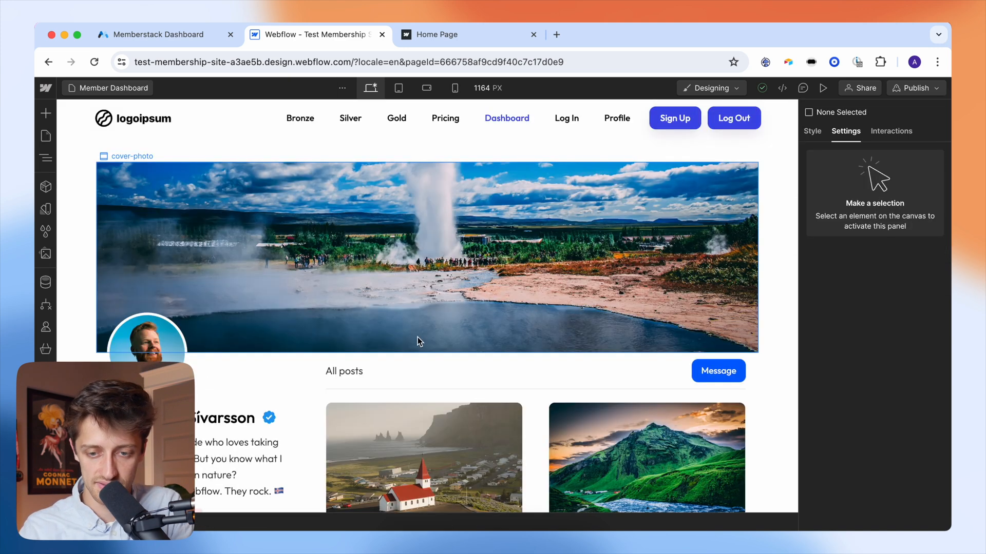
pyautogui.scroll(-3, 401, 311)
pyautogui.scroll(3, 399, 310)
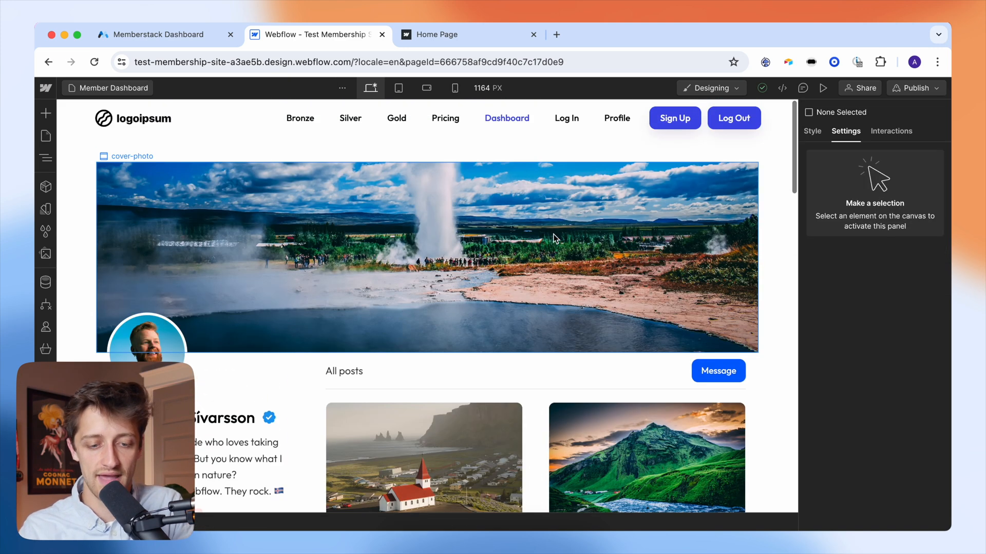
pyautogui.scroll(-3, 454, 303)
pyautogui.scroll(3, 454, 303)
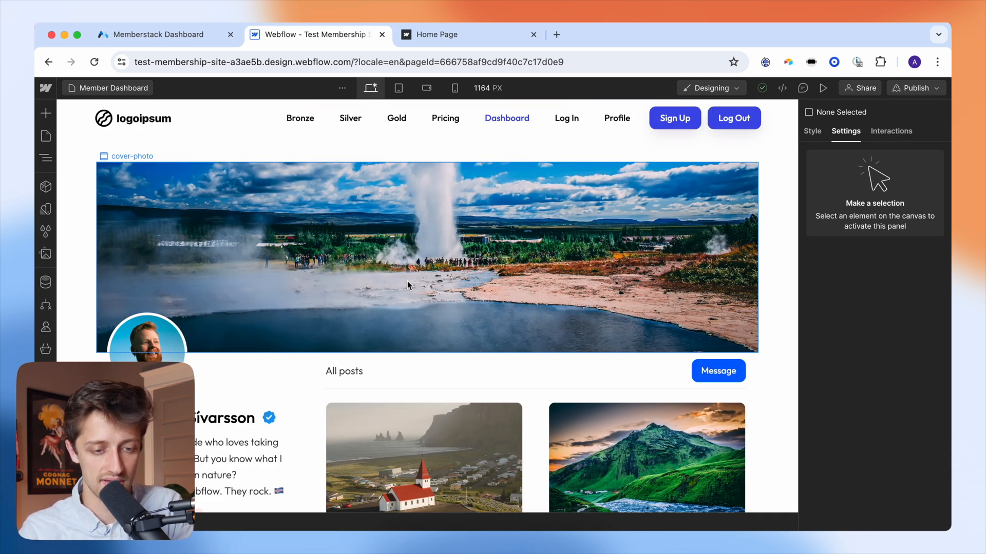
pyautogui.click(50, 137)
pyautogui.click(197, 213)
pyautogui.click(267, 268)
pyautogui.doubleClick(267, 268)
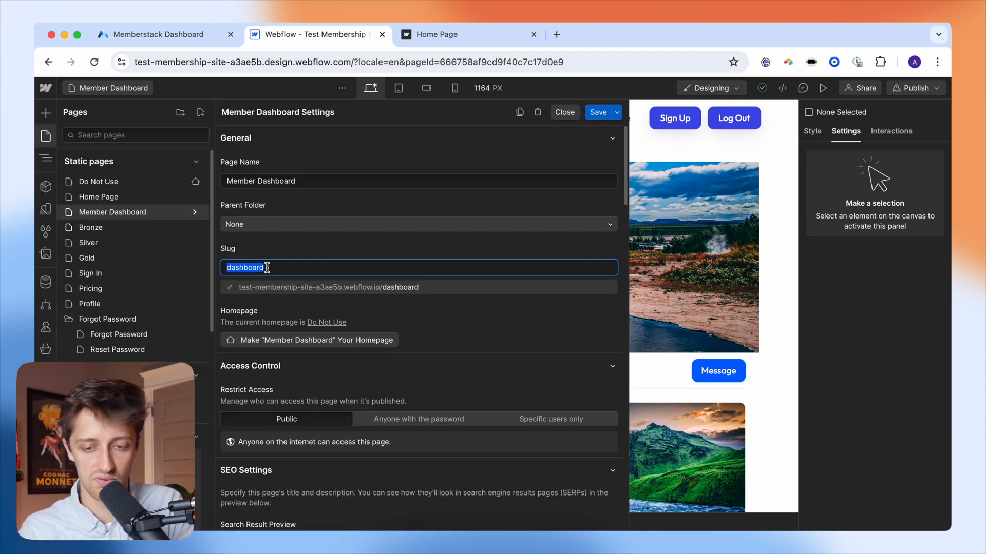
pyautogui.click(202, 36)
# - Set the default On Signup / On Purchase and On Login redirects to /dashboard
pyautogui.click(660, 244)
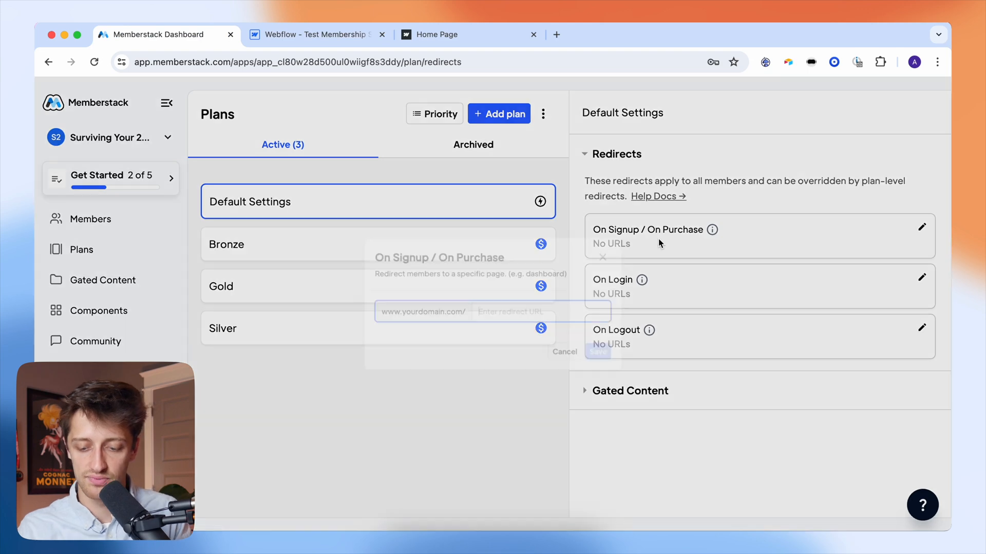
pyautogui.write('/')
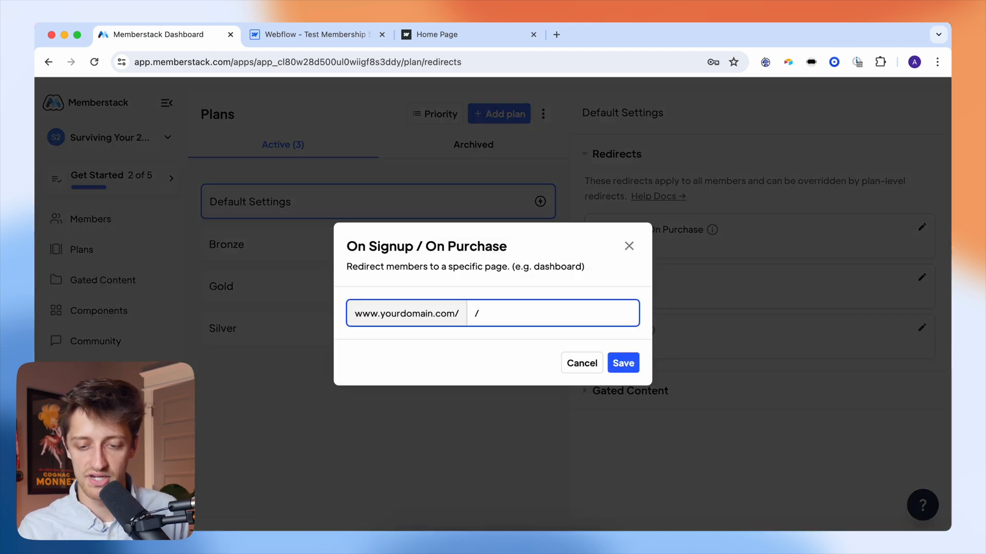
pyautogui.write('dashboard')
pyautogui.click(635, 365)
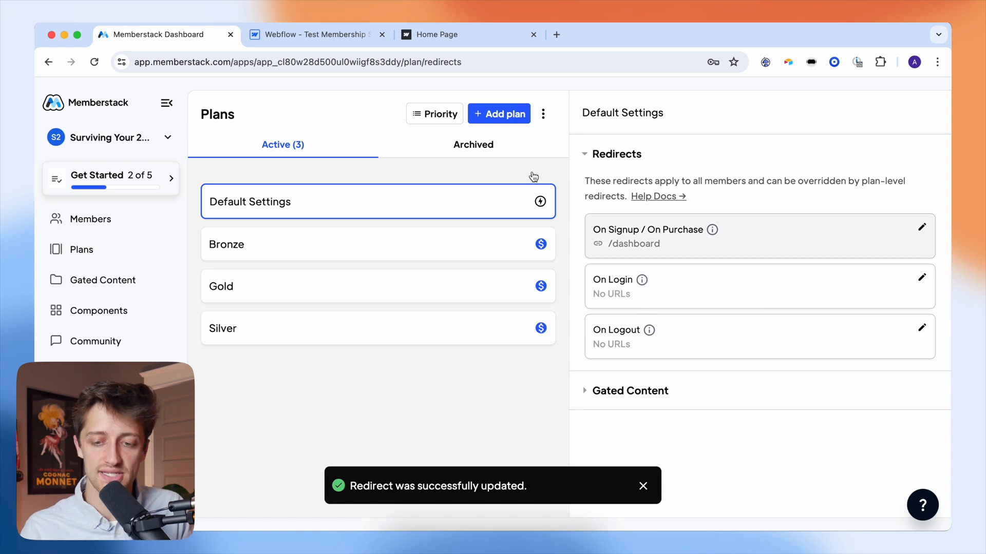
pyautogui.click(359, 40)
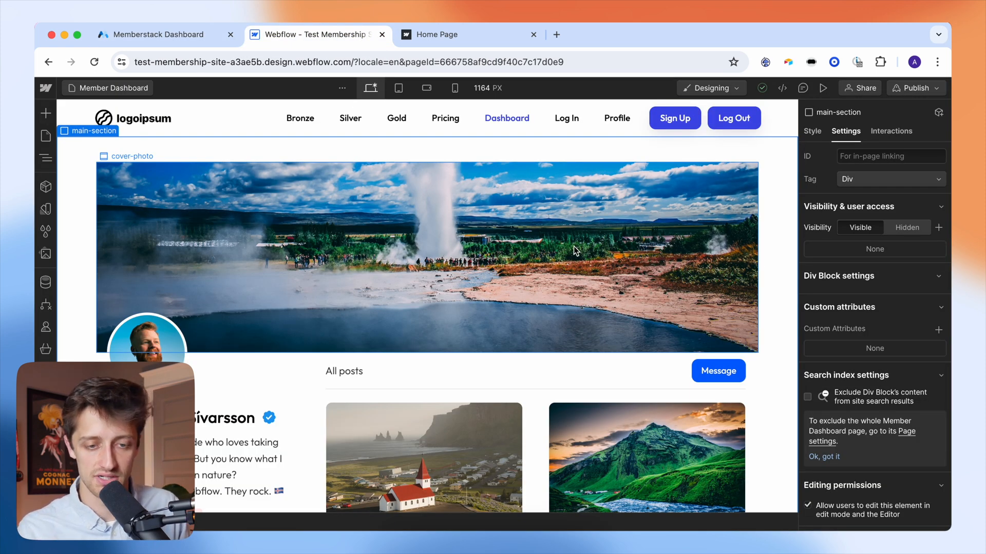
pyautogui.click(195, 38)
pyautogui.click(681, 307)
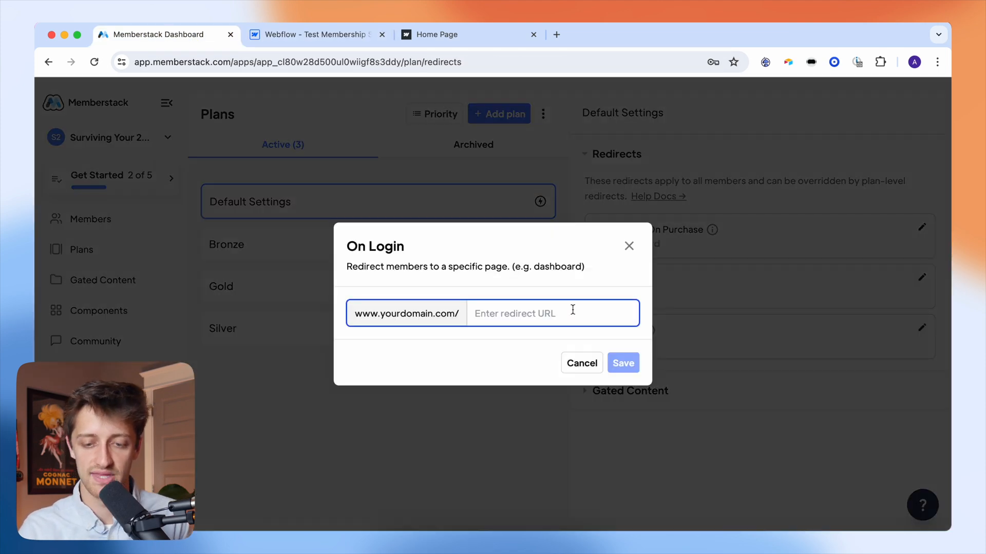
pyautogui.write('/dashboard')
pyautogui.click(635, 363)
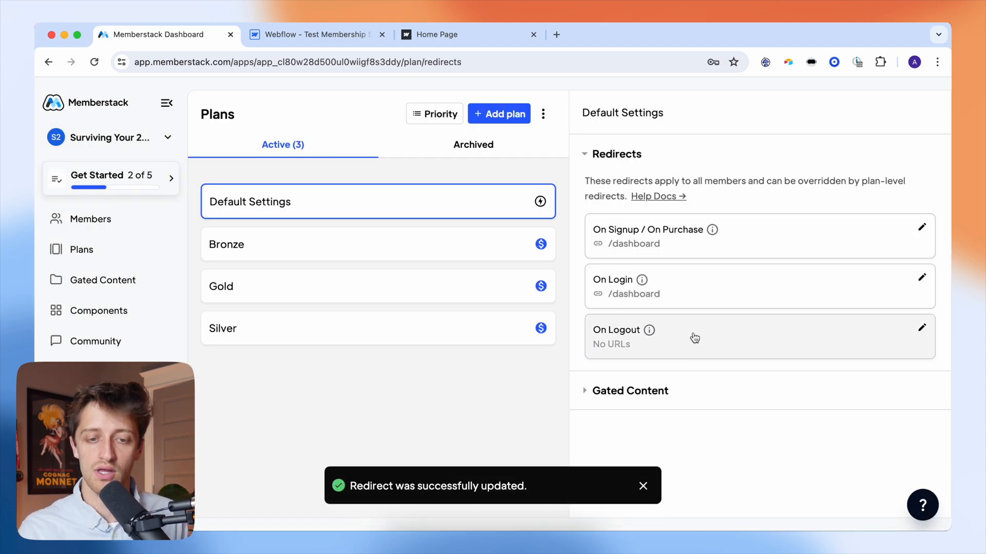
pyautogui.click(354, 38)
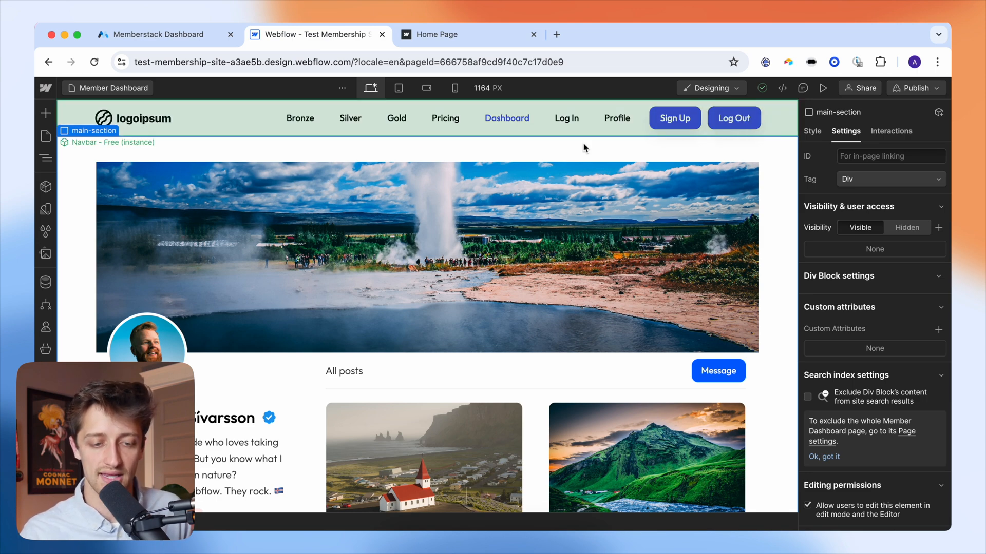
# - Confirm the Home Page slug is 'home' and set the default On Logout redirect to /home
pyautogui.click(109, 198)
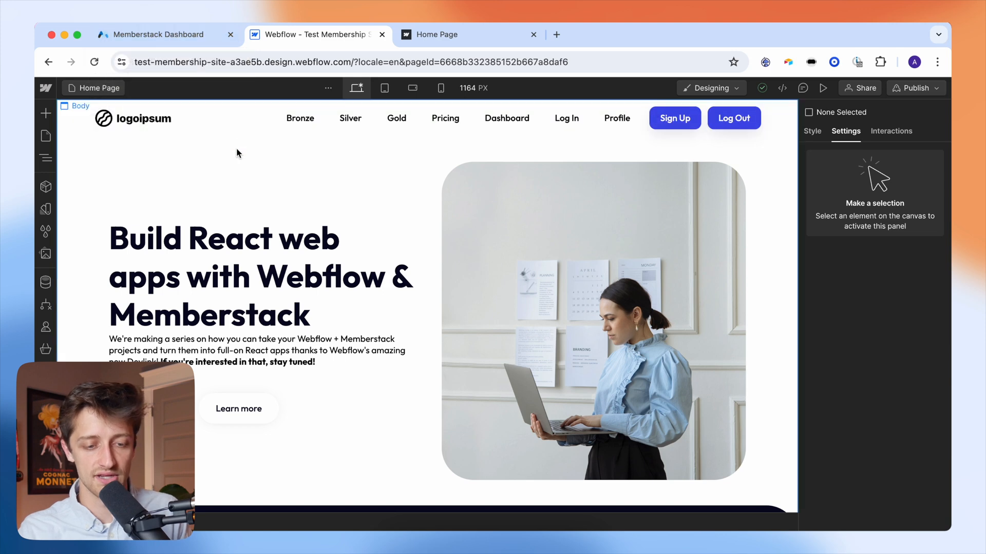
pyautogui.click(46, 136)
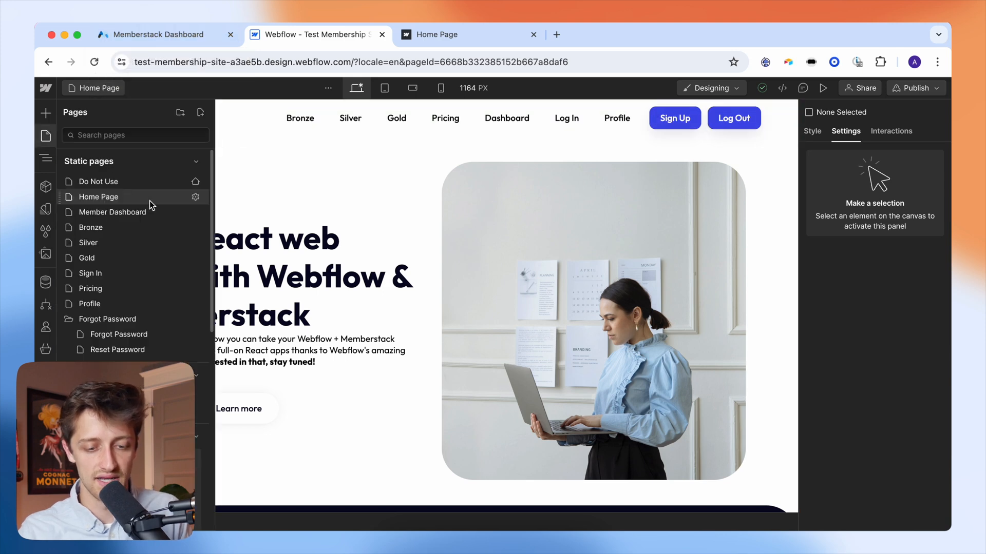
pyautogui.click(195, 198)
pyautogui.doubleClick(250, 269)
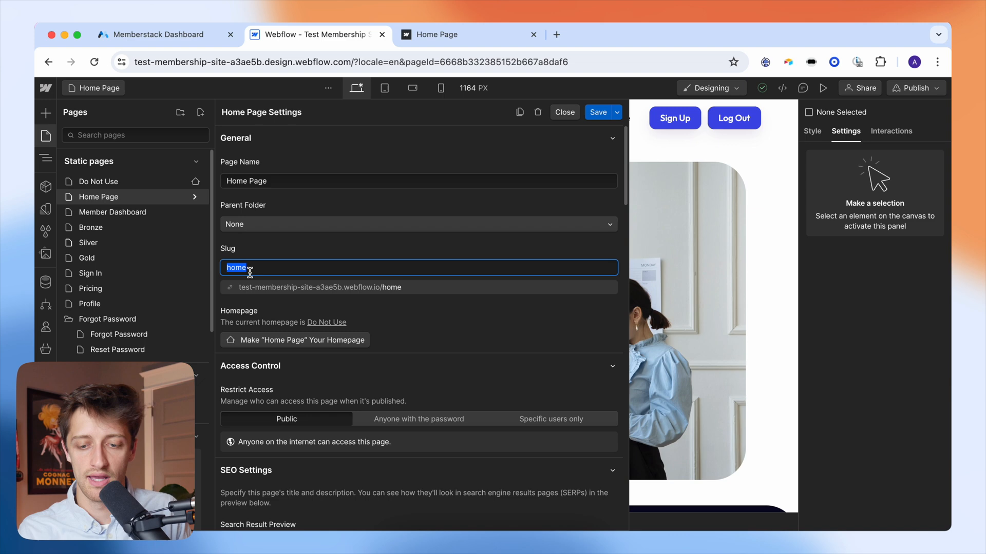
pyautogui.click(157, 31)
pyautogui.click(644, 343)
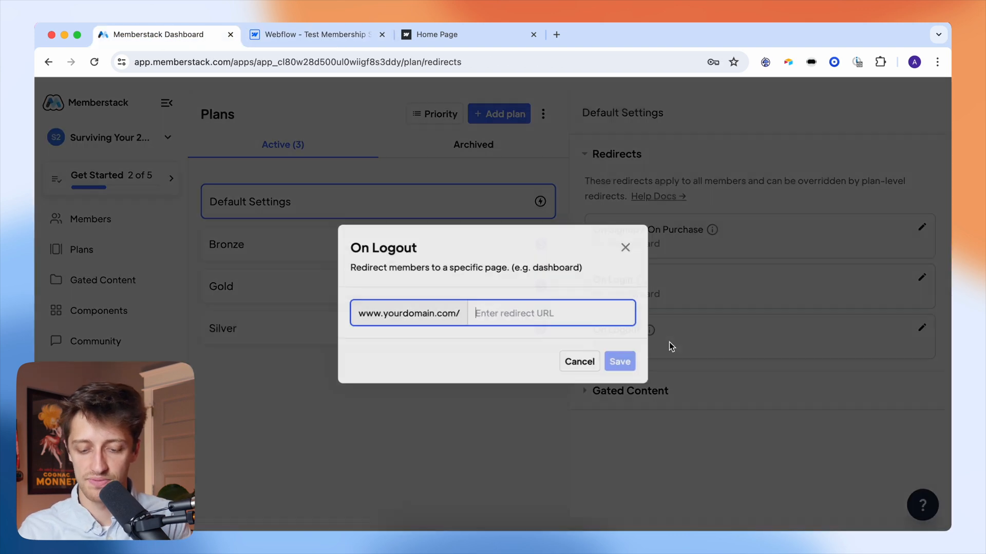
pyautogui.write('/home')
pyautogui.click(623, 363)
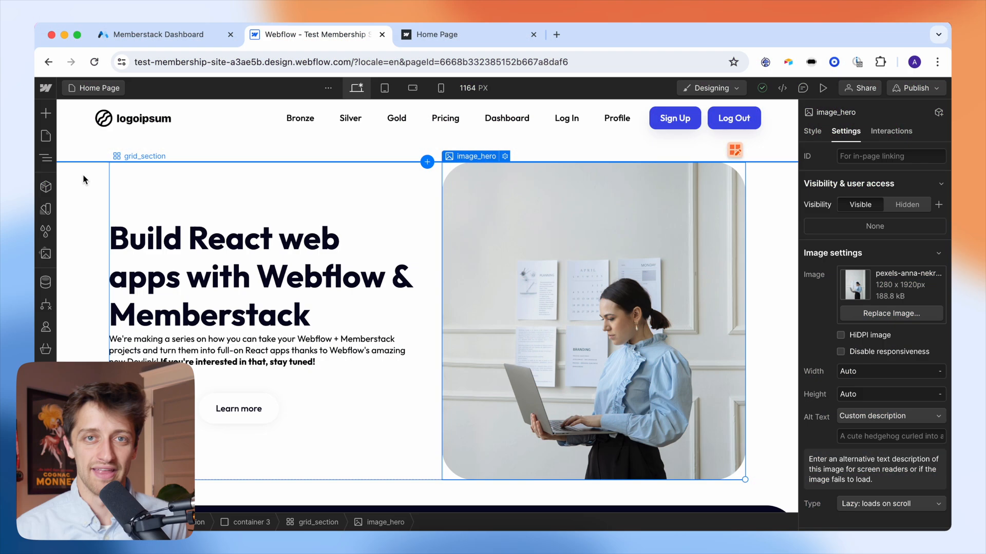
pyautogui.click(81, 174)
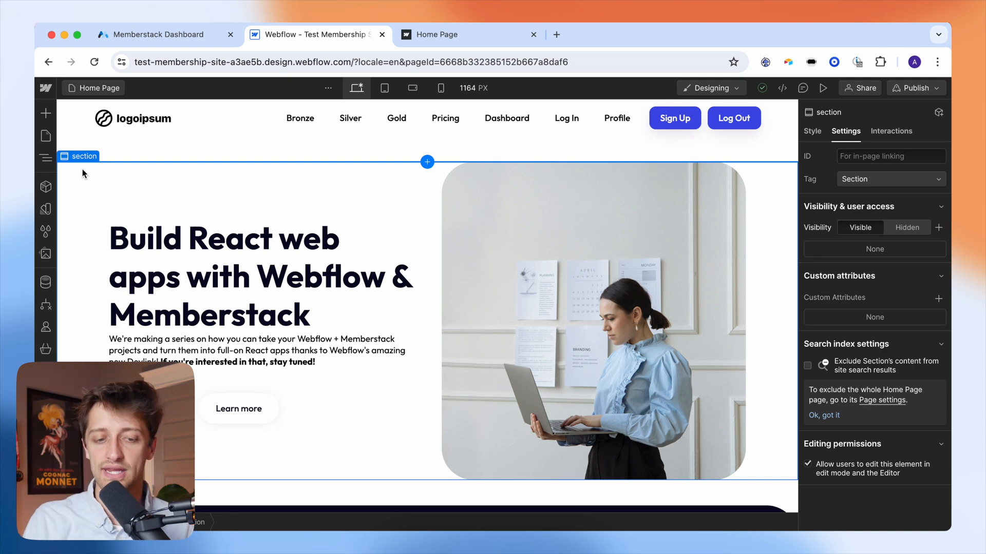
# - Select the page body and enter edit mode on the Navbar - Free component instance
pyautogui.click(108, 148)
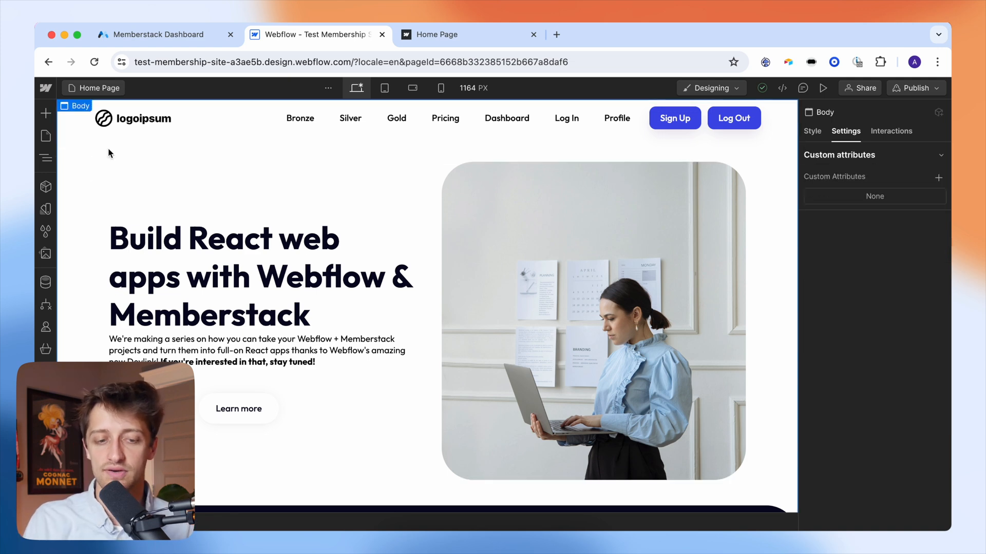
pyautogui.doubleClick(79, 125)
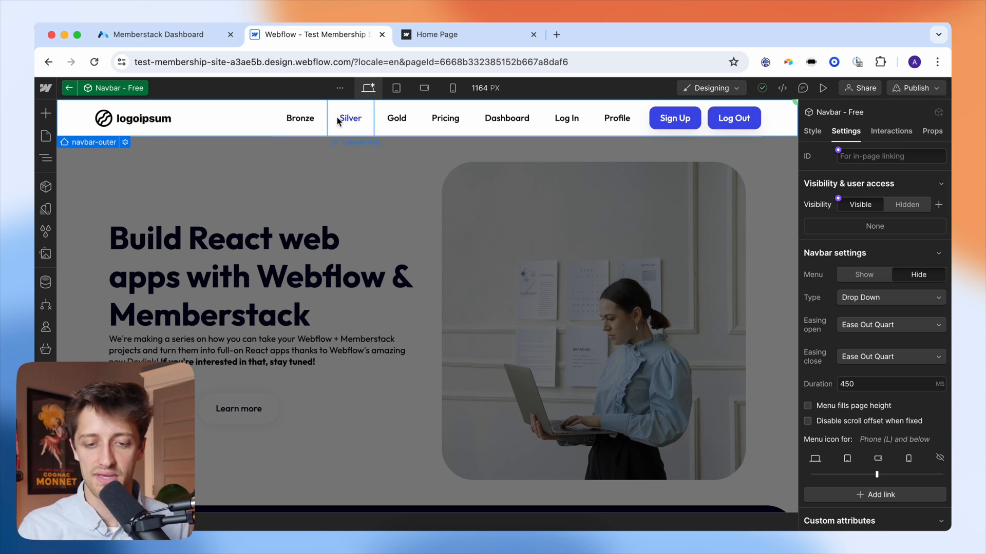
pyautogui.click(313, 125)
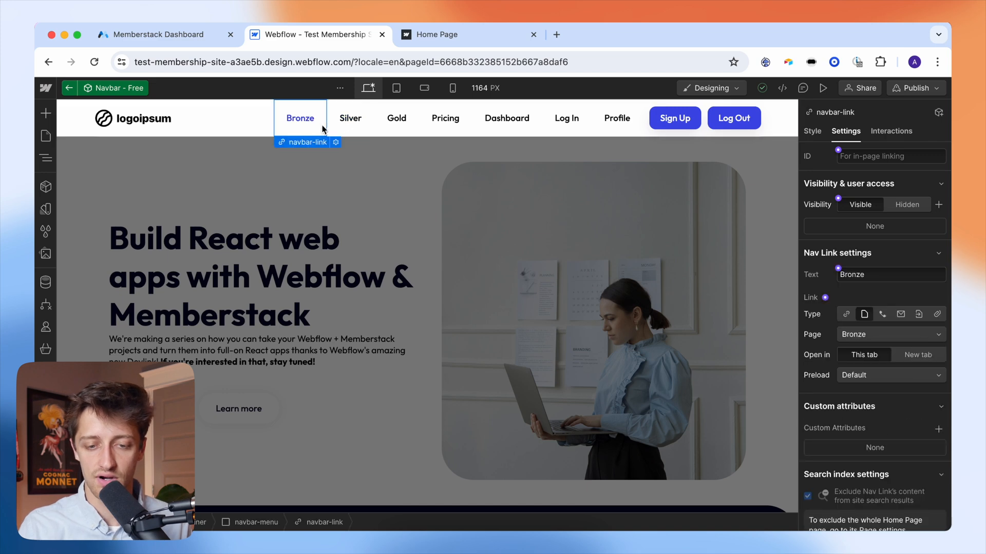
pyautogui.click(350, 129)
pyautogui.click(401, 126)
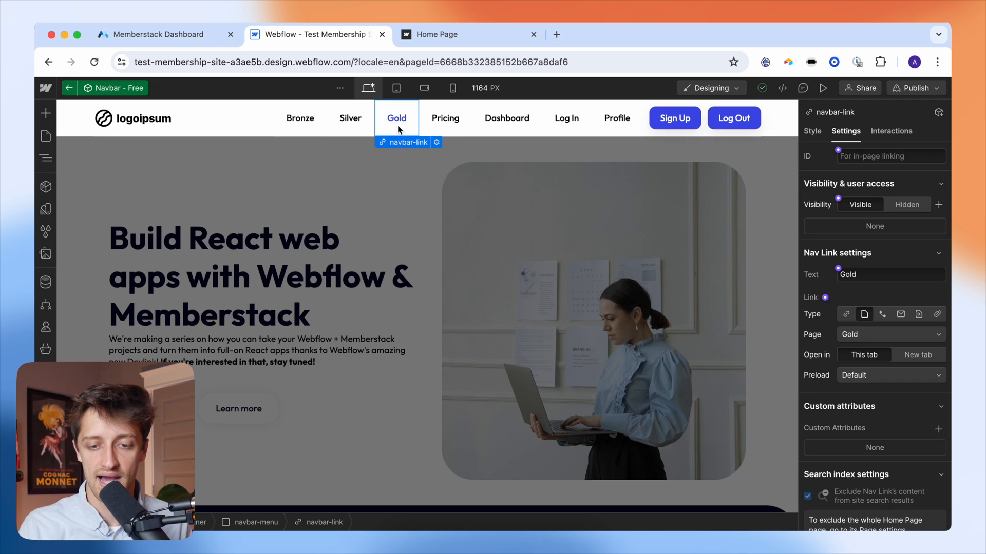
pyautogui.click(452, 127)
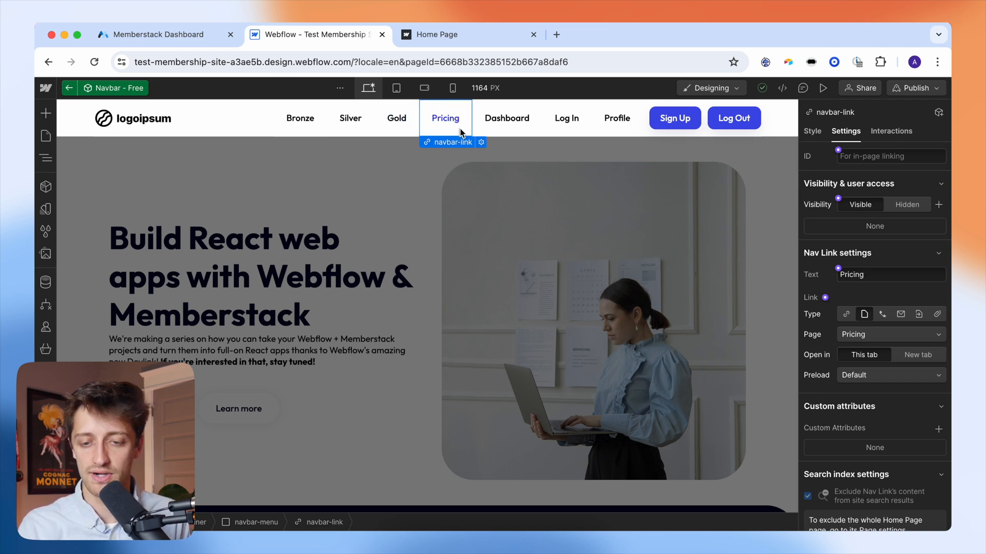
pyautogui.click(497, 127)
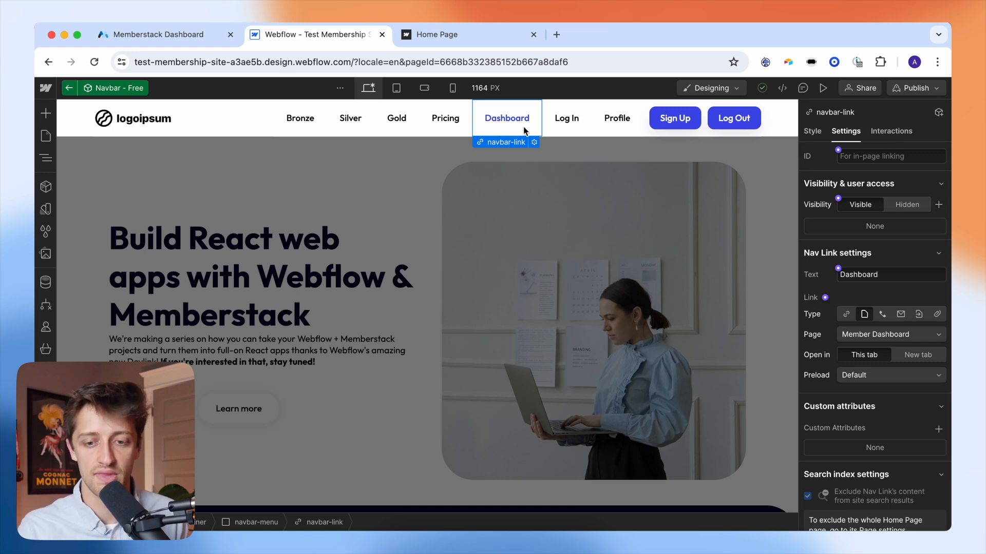
pyautogui.click(557, 129)
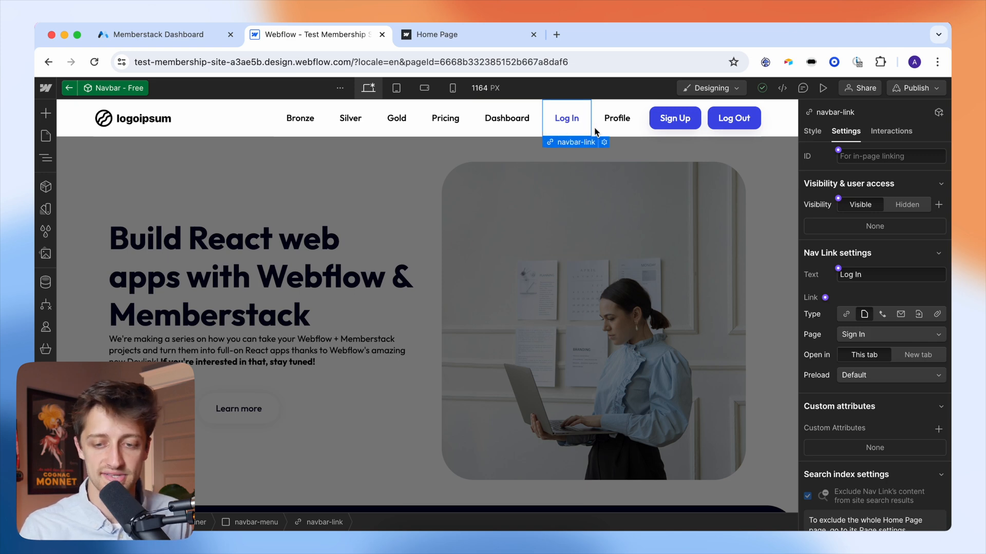
pyautogui.click(614, 128)
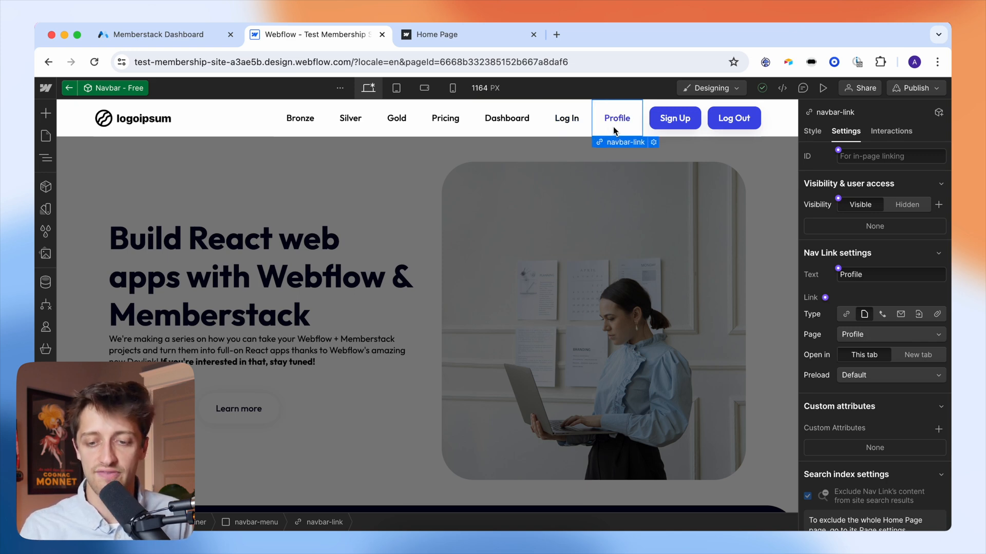
pyautogui.click(664, 126)
pyautogui.click(663, 135)
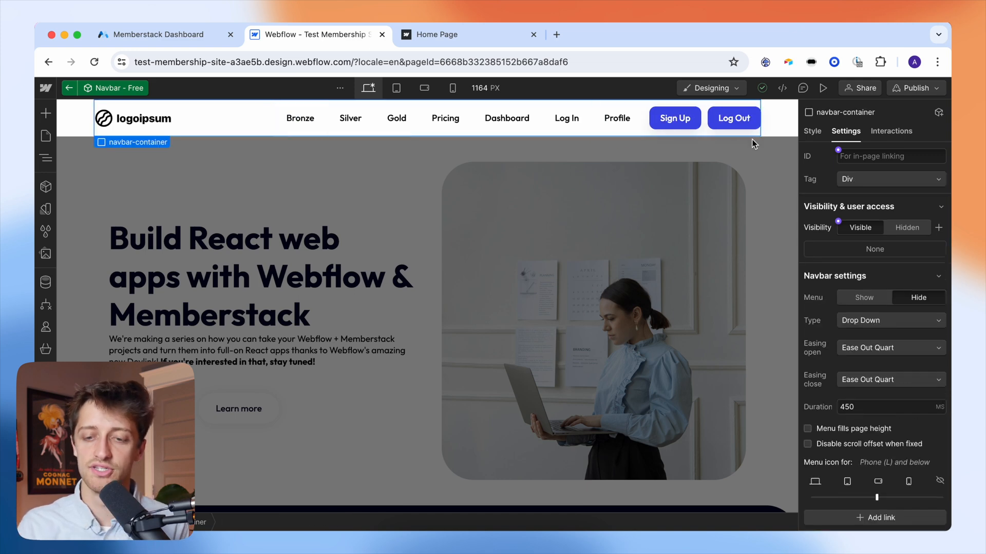
pyautogui.click(696, 126)
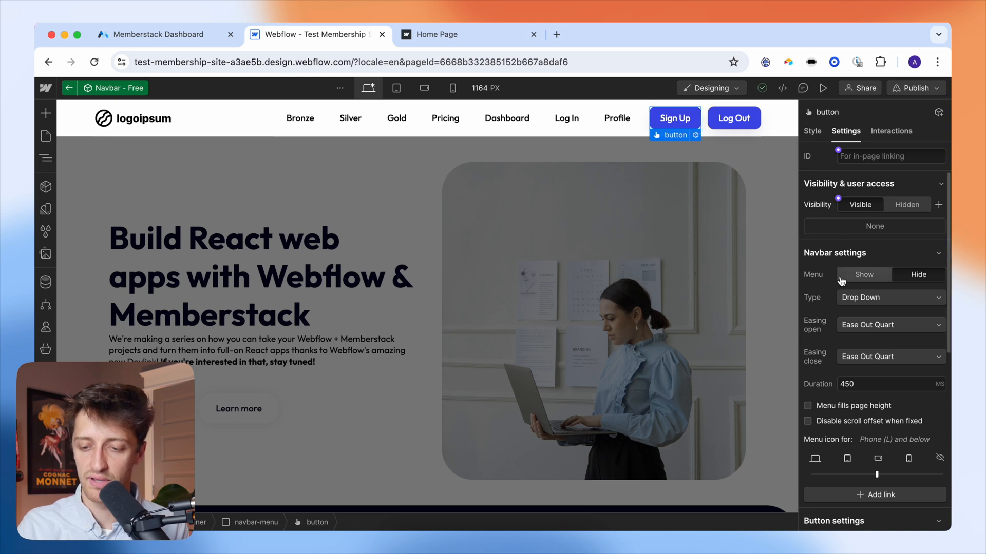
pyautogui.scroll(-2, 841, 281)
pyautogui.scroll(-3, 840, 281)
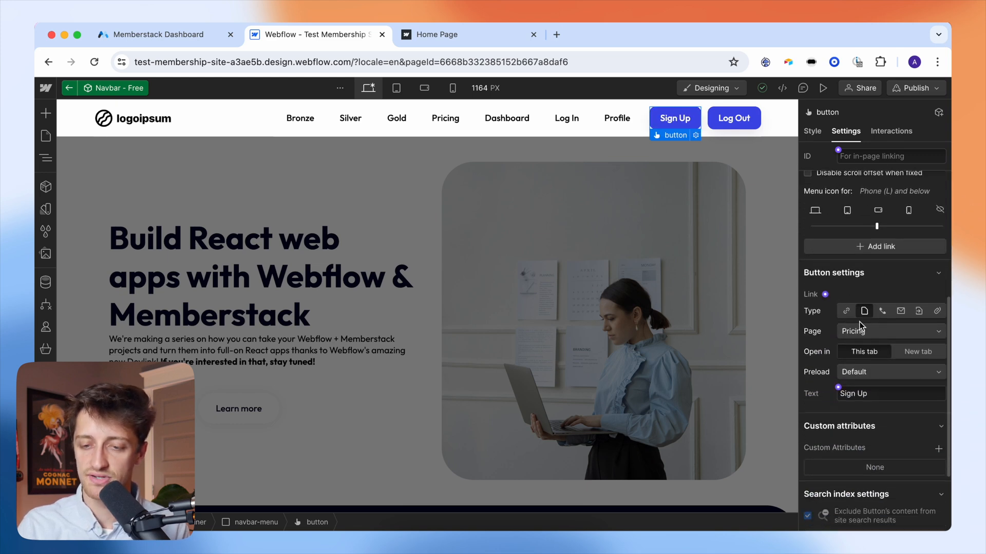
pyautogui.click(861, 331)
pyautogui.click(862, 331)
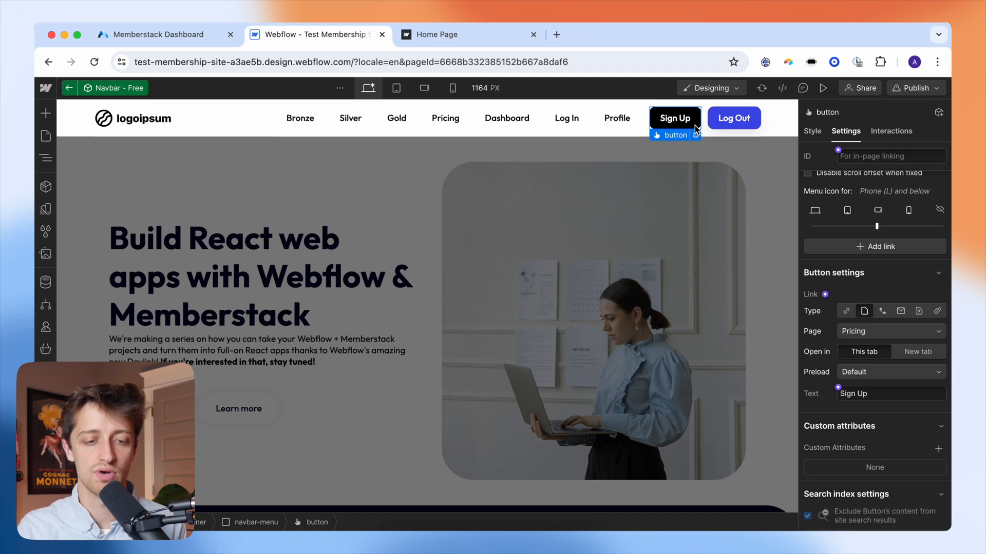
pyautogui.click(46, 135)
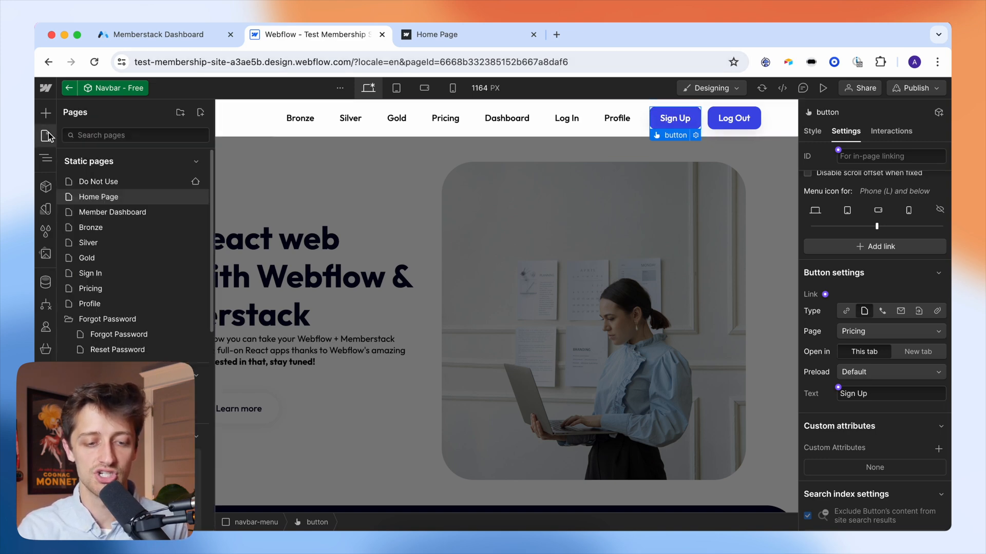
pyautogui.click(99, 288)
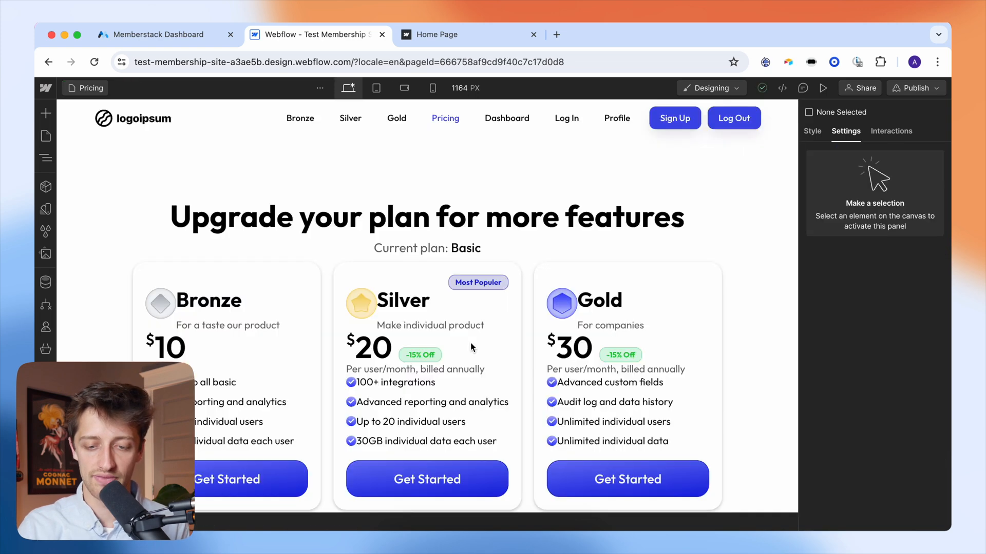
pyautogui.scroll(-2, 469, 347)
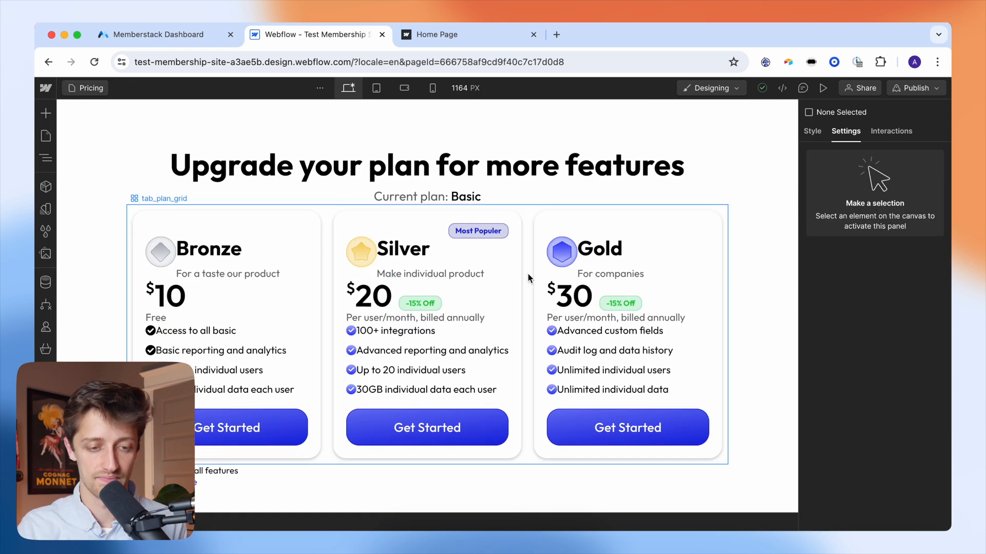
pyautogui.click(51, 137)
pyautogui.click(100, 197)
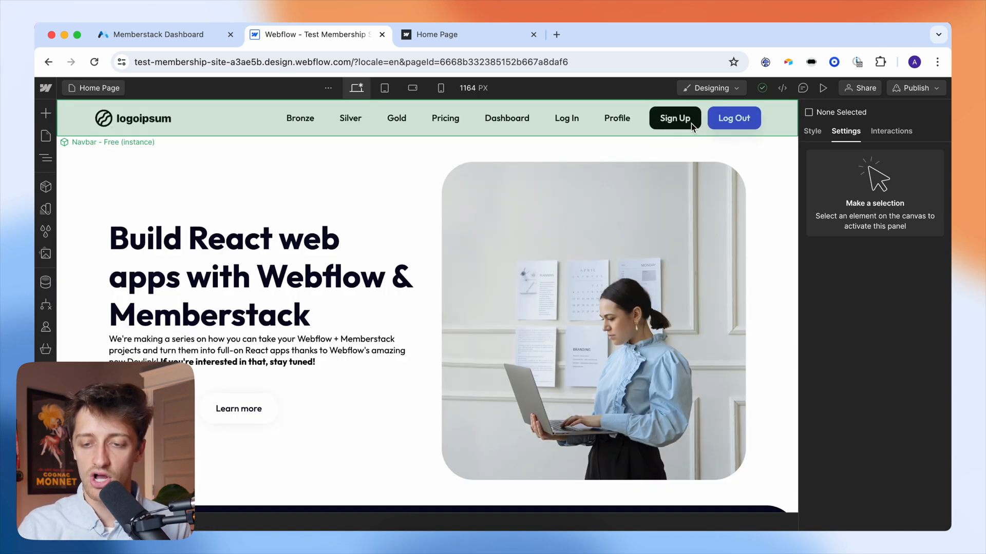
pyautogui.doubleClick(692, 123)
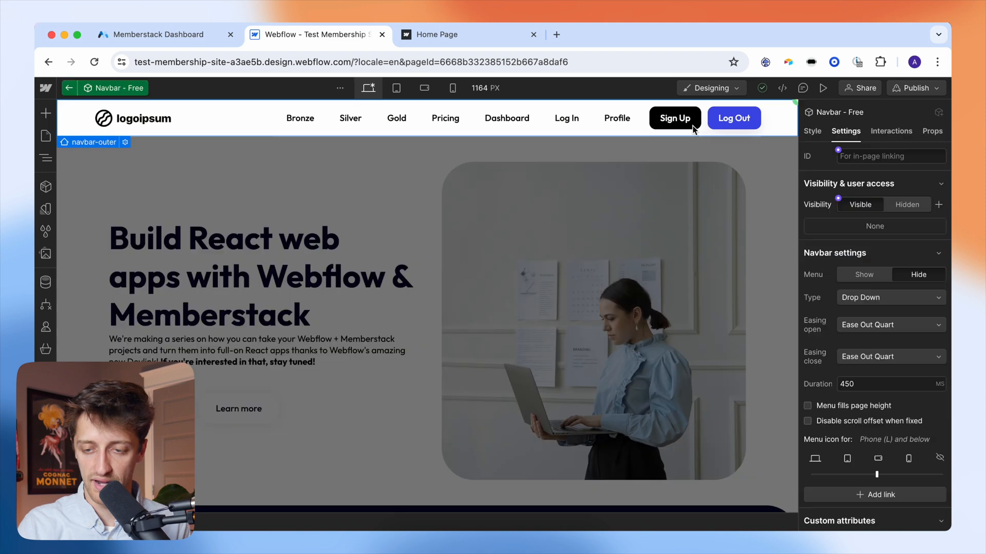
# - Add the custom attribute data-ms-action = logout to the navbar's Log Out button
pyautogui.click(749, 128)
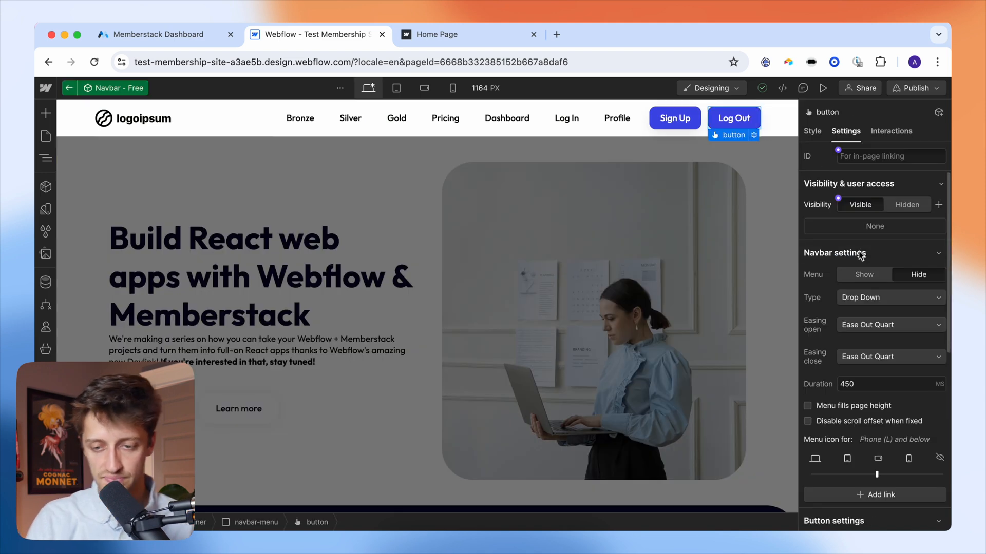
pyautogui.scroll(-2, 851, 327)
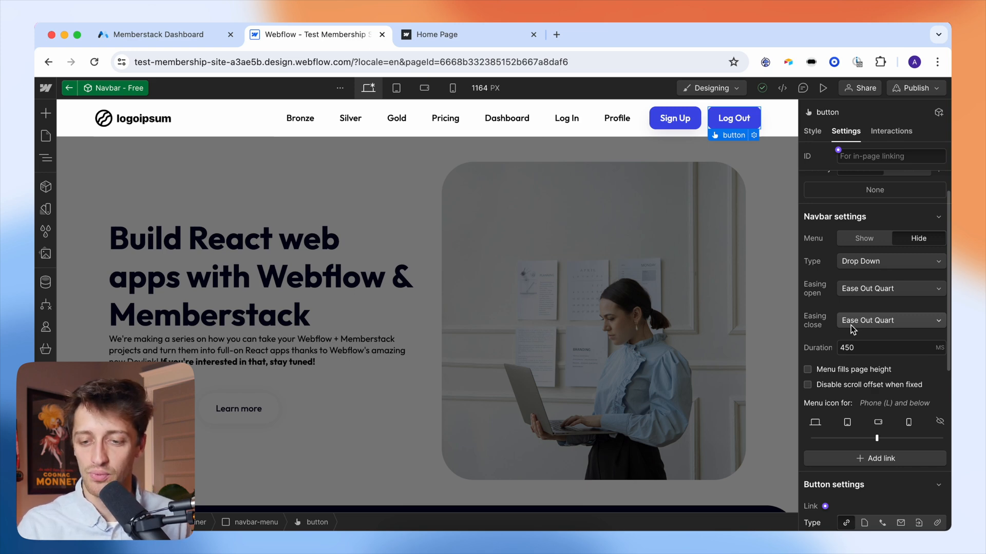
pyautogui.scroll(-10, 851, 325)
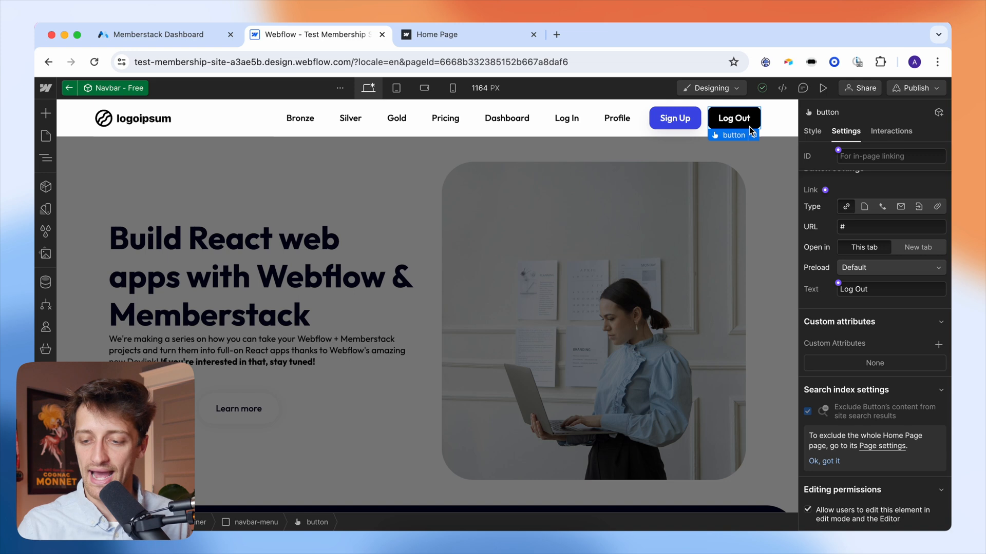
pyautogui.click(938, 344)
pyautogui.write('data-')
pyautogui.write('ms')
pyautogui.write('-action')
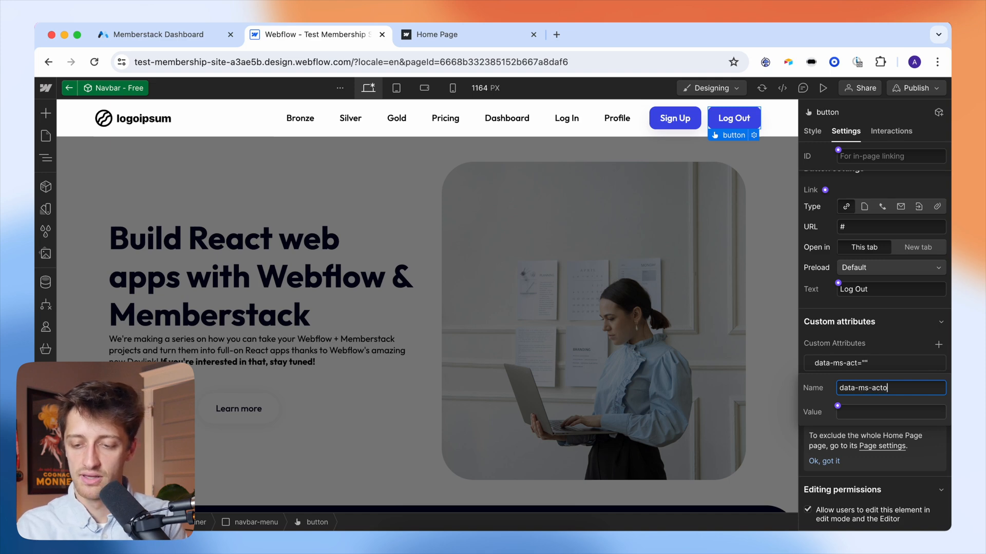
pyautogui.press('BackSpace')
pyautogui.press('BackSpace')
pyautogui.press('BackSpace')
pyautogui.write('ion')
pyautogui.press('Tab')
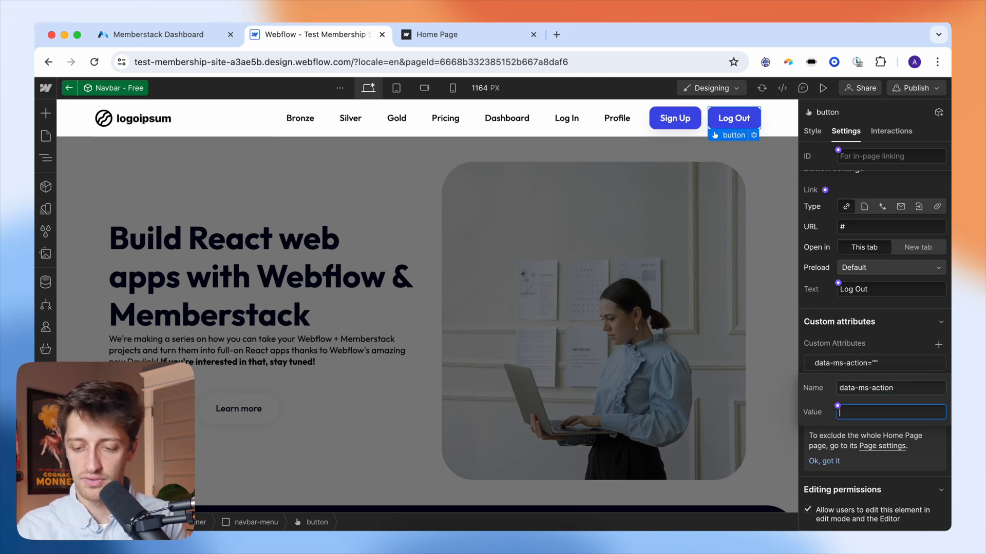
pyautogui.write('logout')
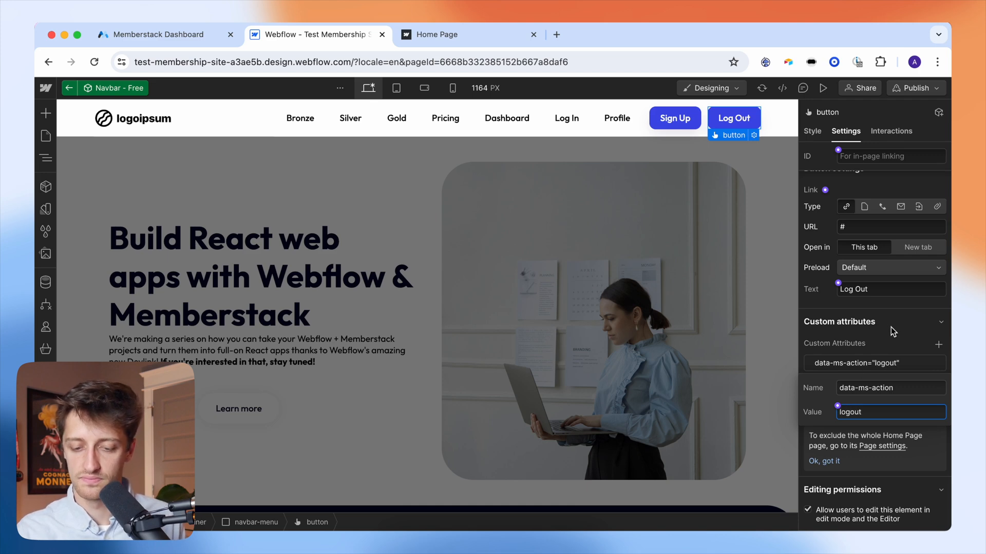
pyautogui.press('Return')
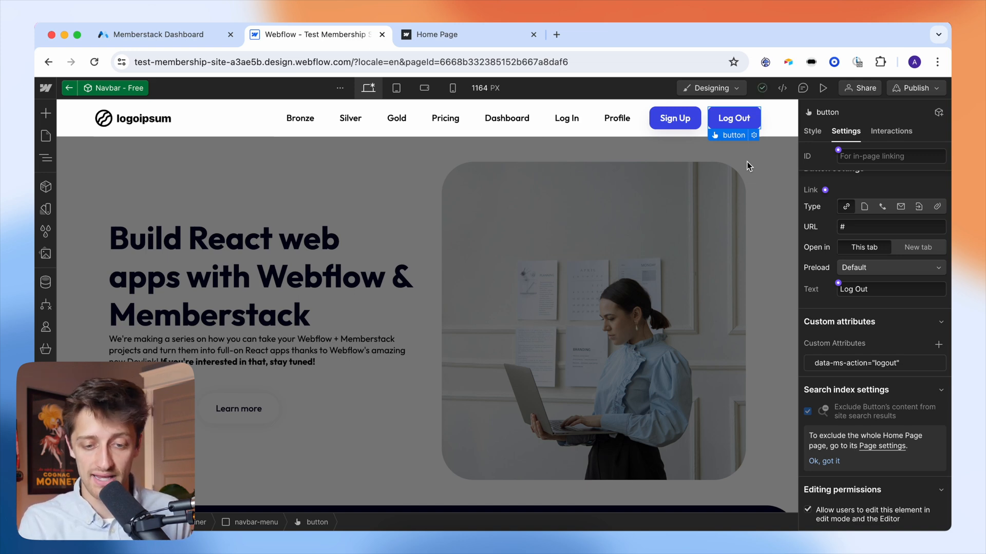
pyautogui.click(729, 143)
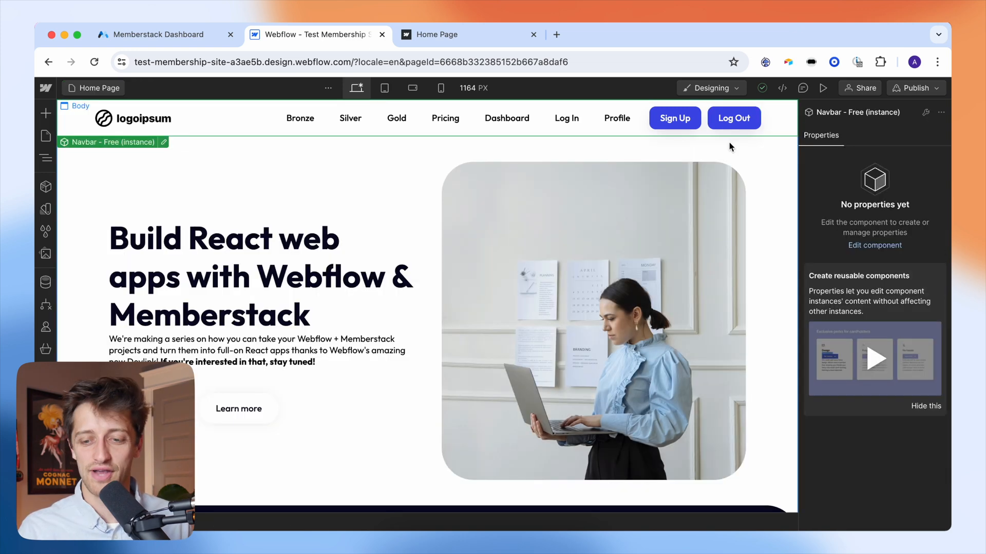
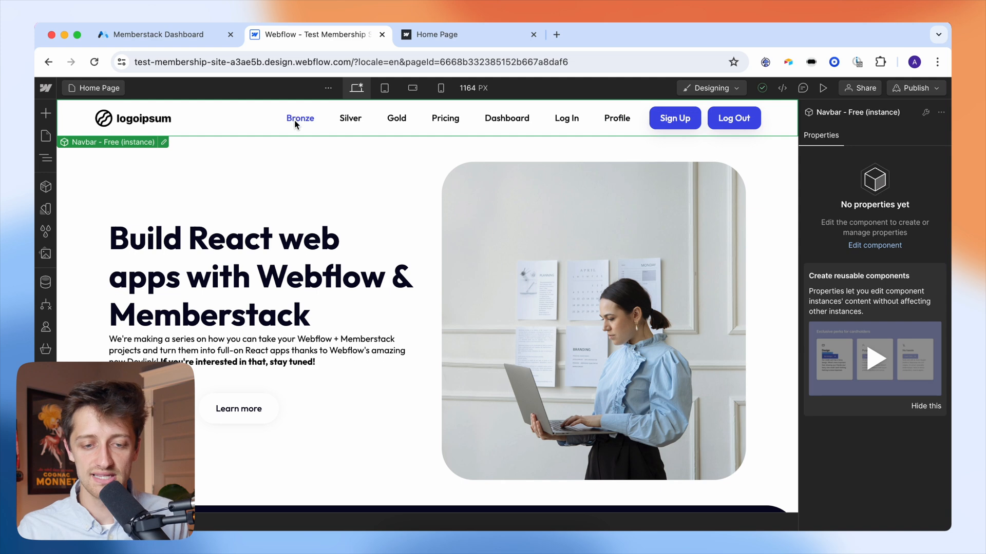
# - Edit the Navbar component, step through Bronze, Silver and Gold, and view the Pricing link's settings
pyautogui.doubleClick(314, 131)
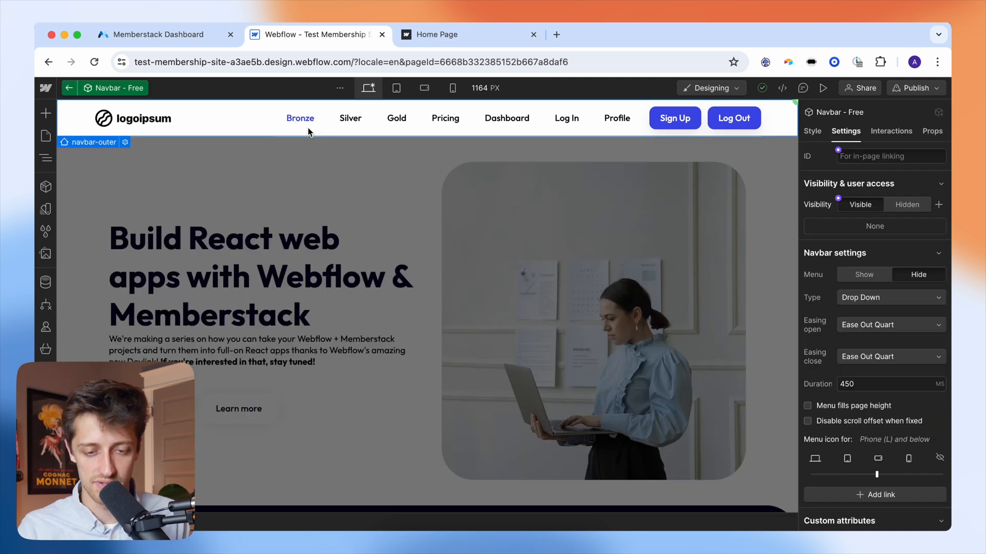
pyautogui.click(309, 129)
pyautogui.click(349, 132)
pyautogui.click(395, 127)
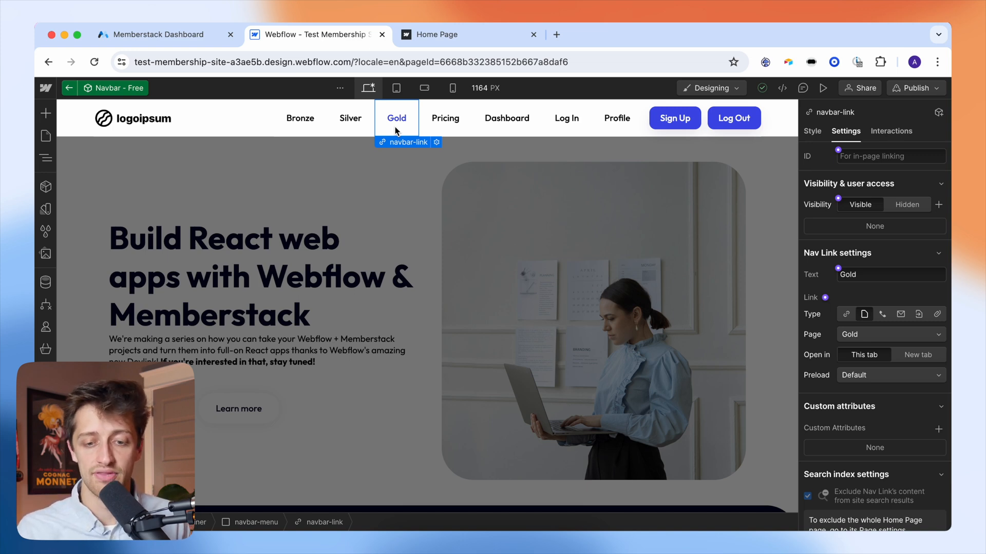
pyautogui.click(437, 131)
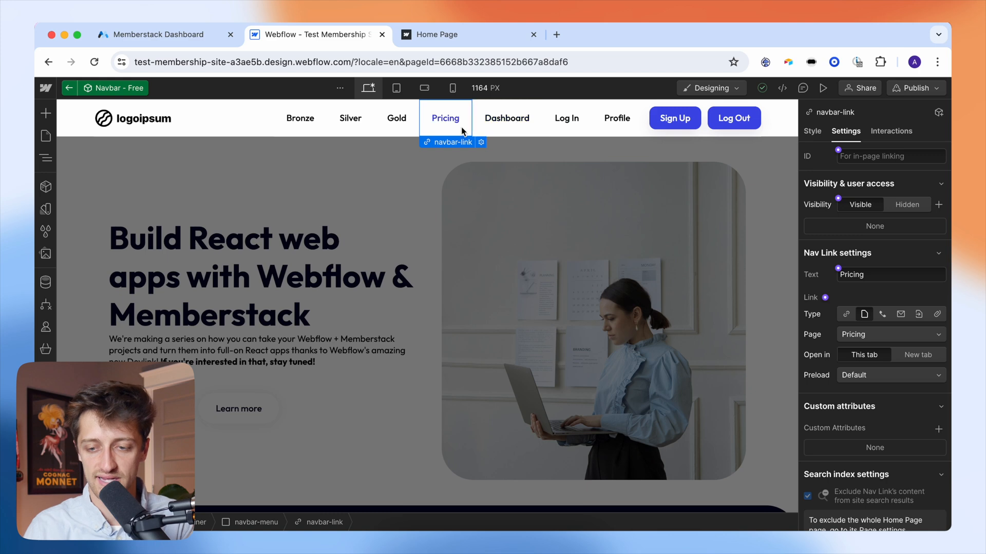
pyautogui.scroll(-2, 884, 384)
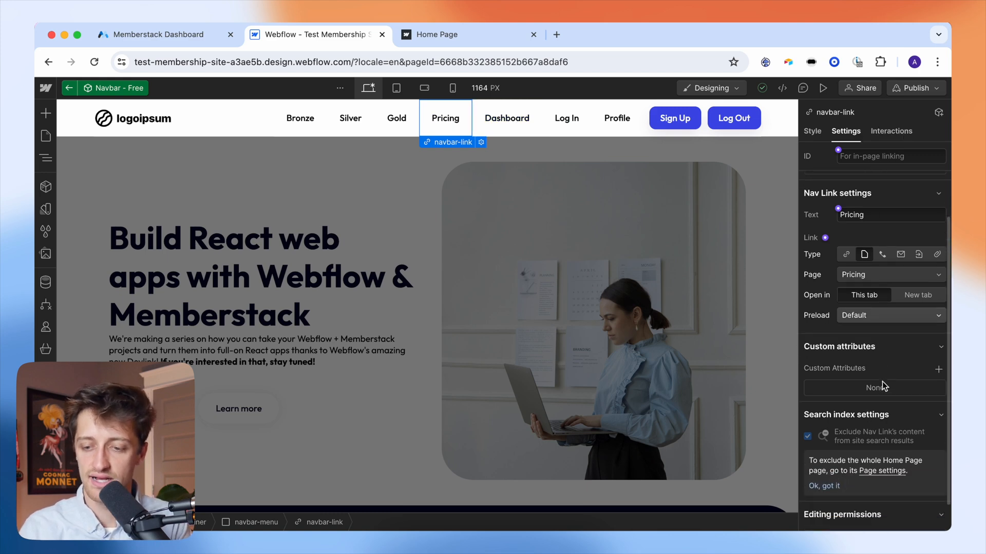
# - Add the custom attribute data-ms-content = !members to the Pricing nav link
pyautogui.click(939, 360)
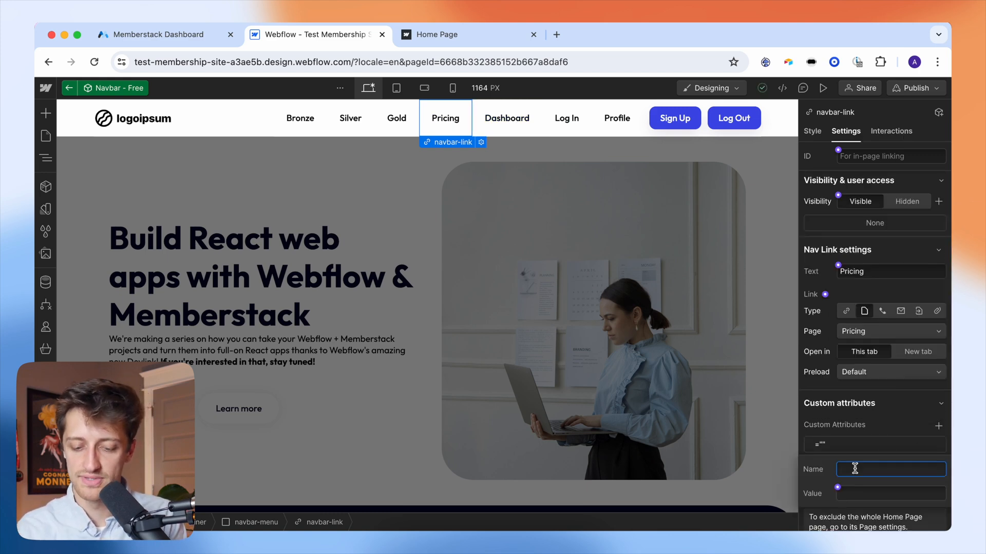
pyautogui.write('data-m')
pyautogui.write('s-content')
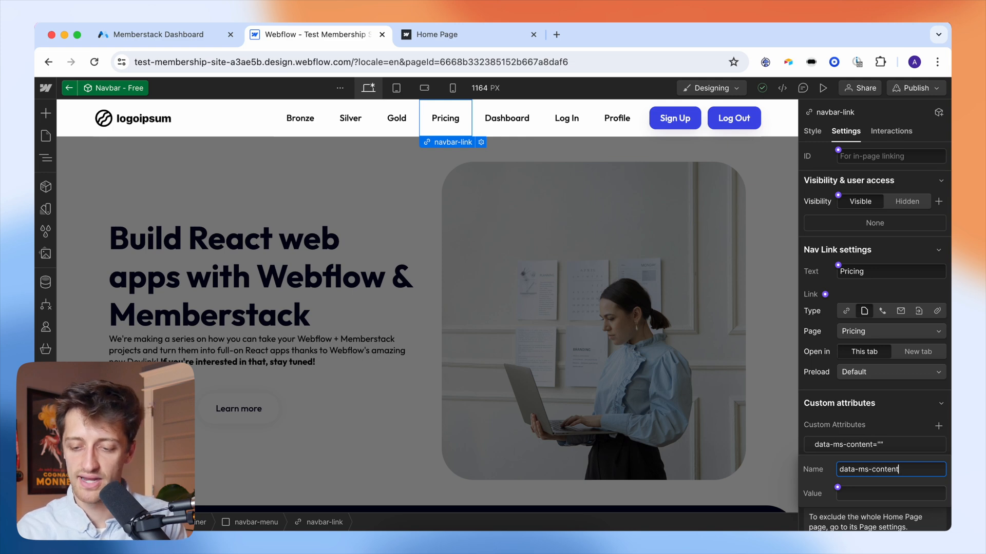
pyautogui.press('Tab')
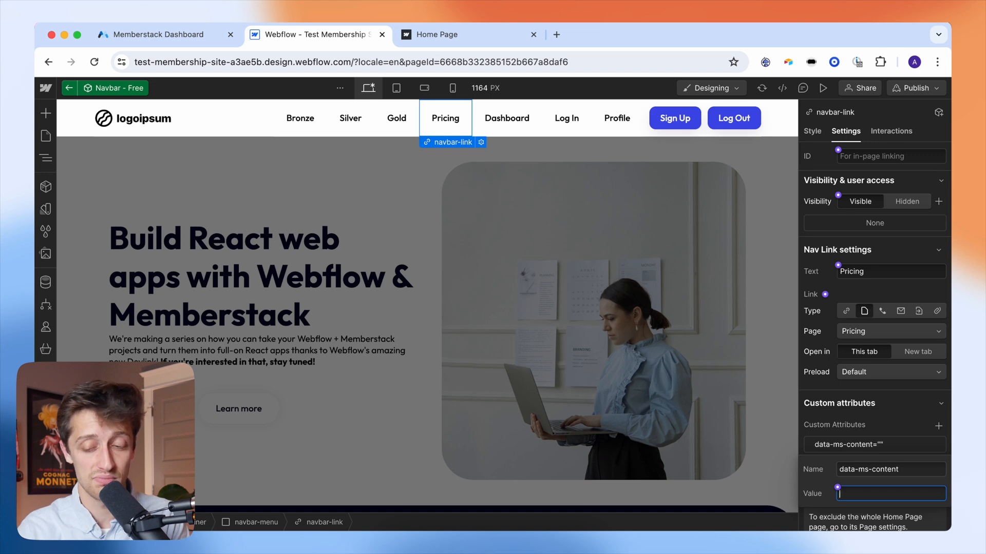
pyautogui.write('mbers')
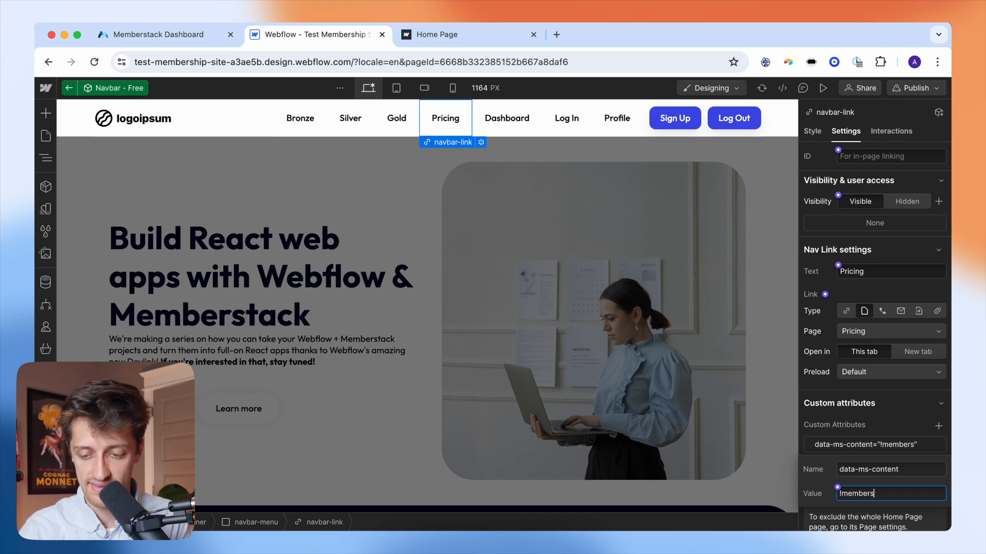
pyautogui.press('Return')
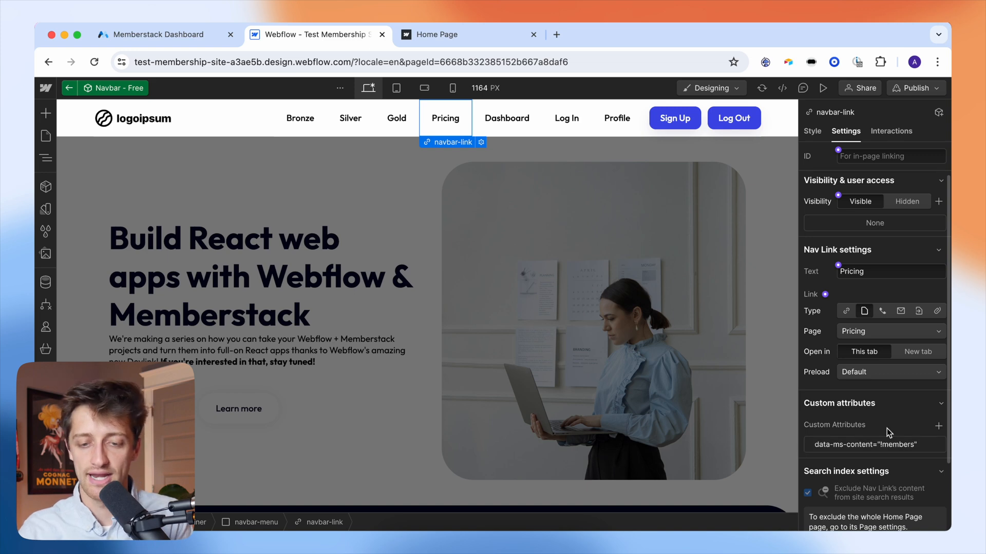
pyautogui.click(500, 132)
# - Add the custom attribute data-ms-content = members to the Dashboard nav link
pyautogui.scroll(-2, 883, 394)
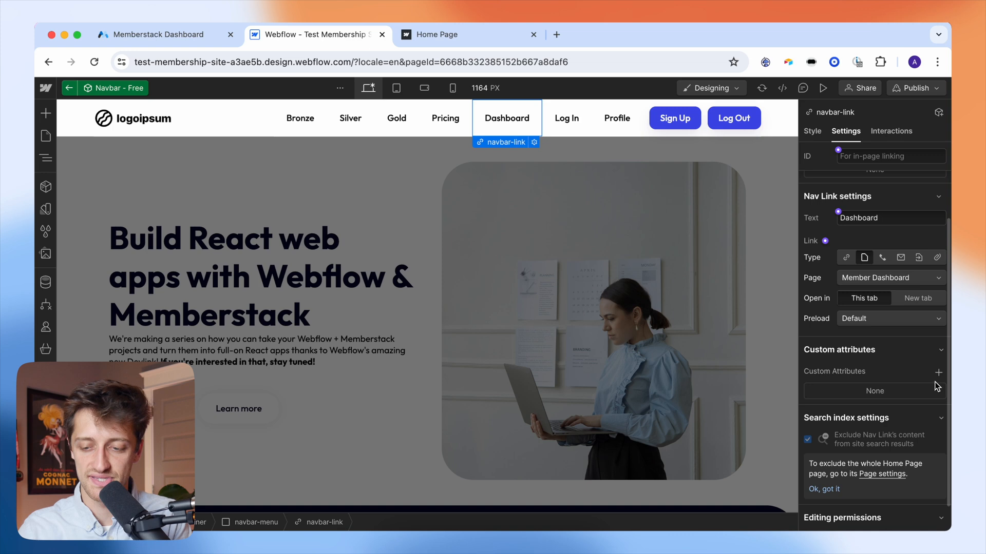
pyautogui.scroll(-1, 938, 386)
pyautogui.click(938, 356)
pyautogui.write('data-ms-con')
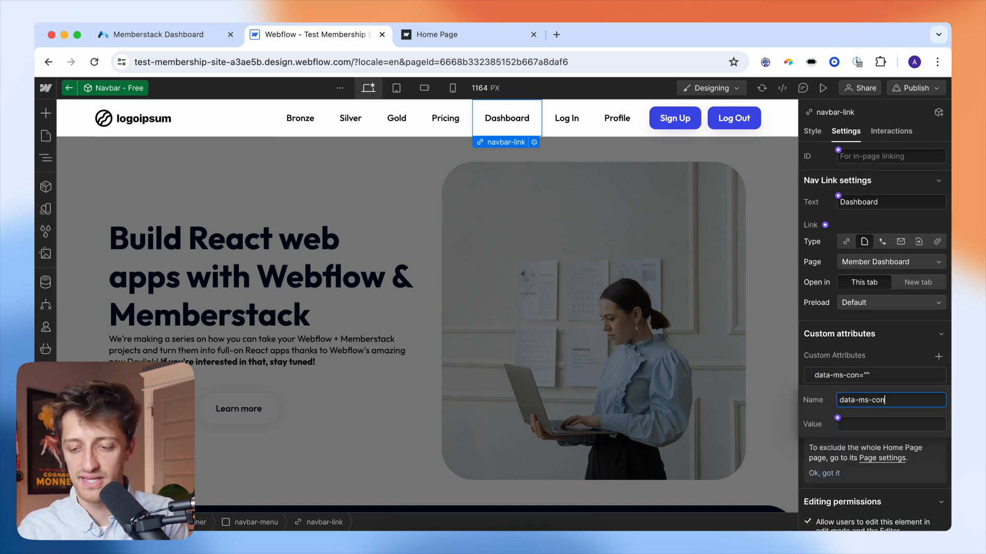
pyautogui.write('tent')
pyautogui.click(872, 424)
pyautogui.write('members')
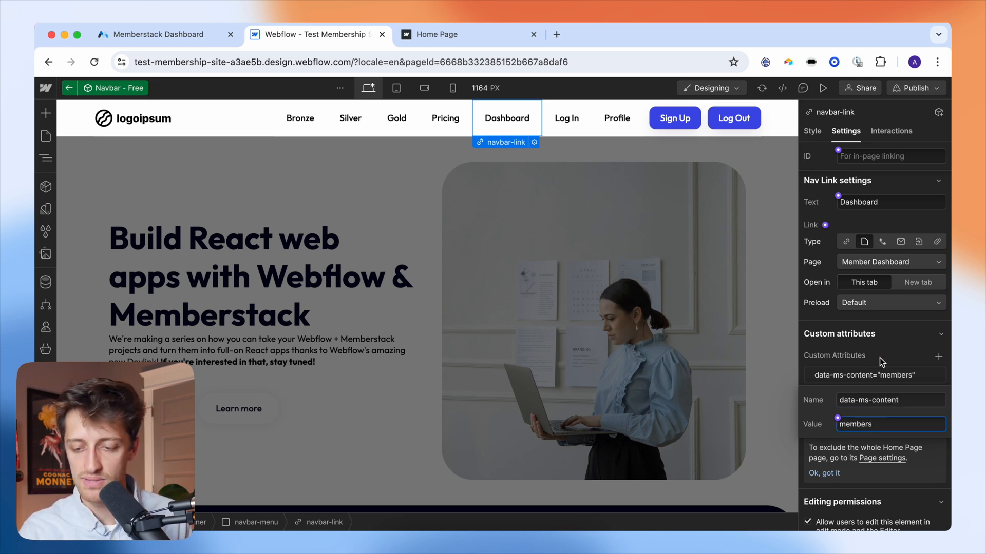
pyautogui.press('Return')
pyautogui.click(877, 381)
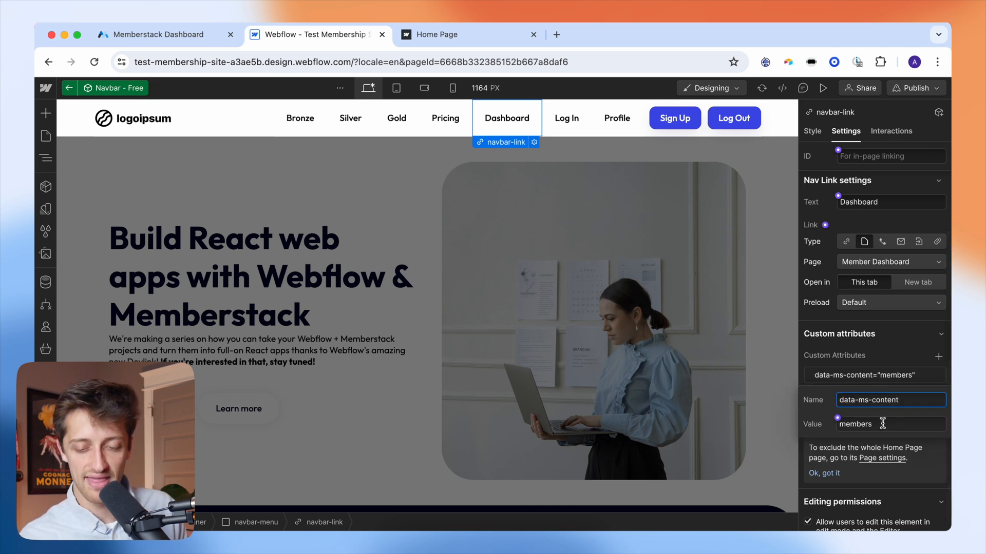
# - Add the custom attribute data-ms-content = !members to the Log In nav link
pyautogui.click(566, 118)
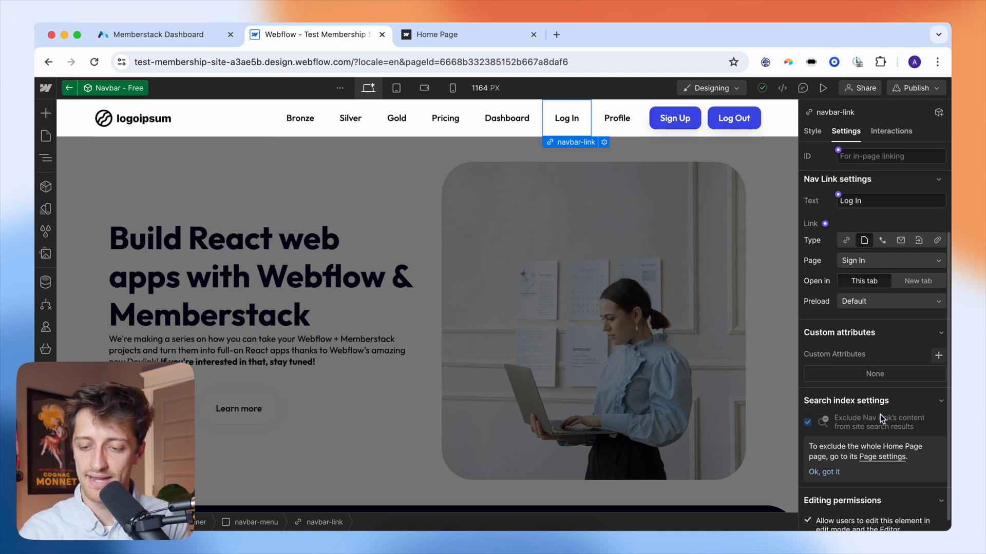
pyautogui.click(938, 355)
pyautogui.write('data-ms-')
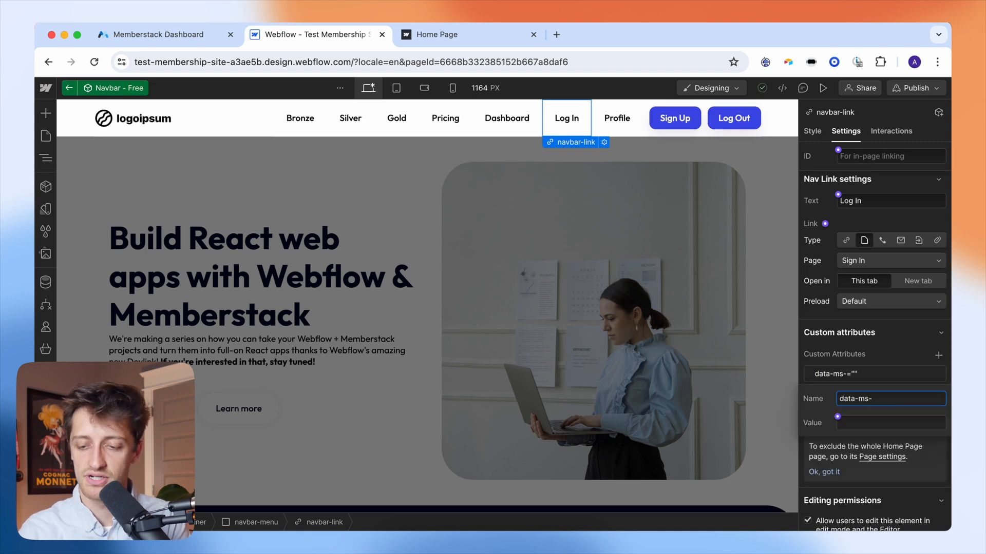
pyautogui.write('content')
pyautogui.click(908, 424)
pyautogui.write('!memb')
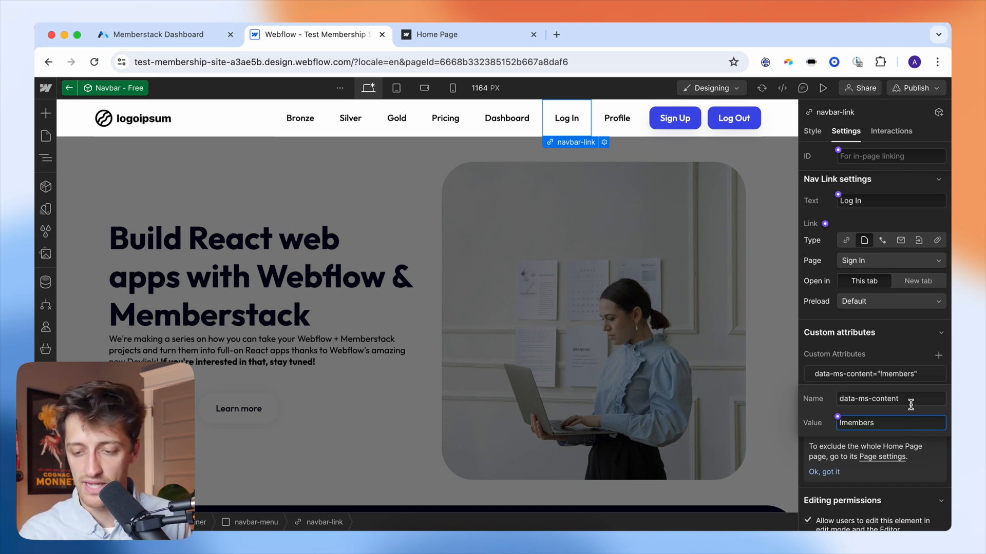
pyautogui.write('ers')
pyautogui.click(895, 352)
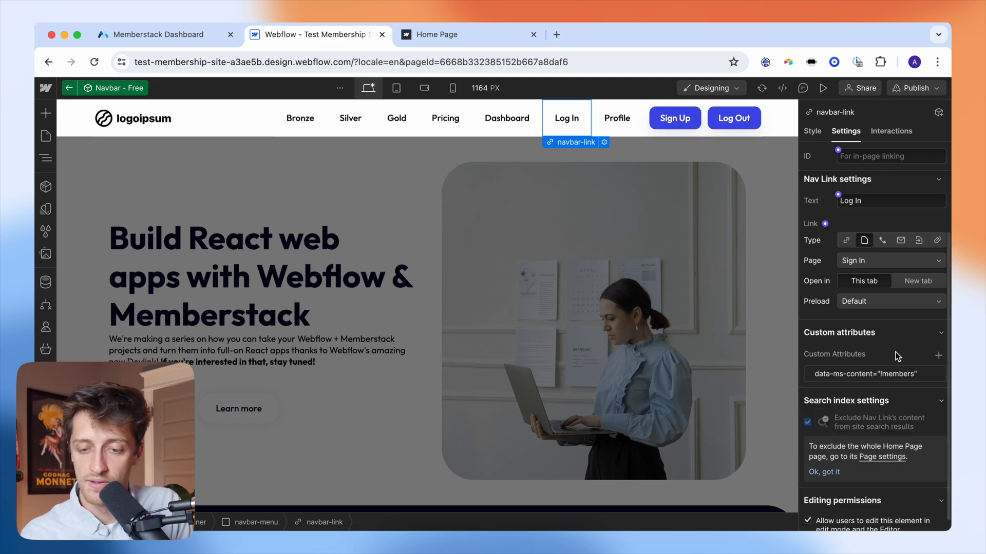
pyautogui.click(629, 127)
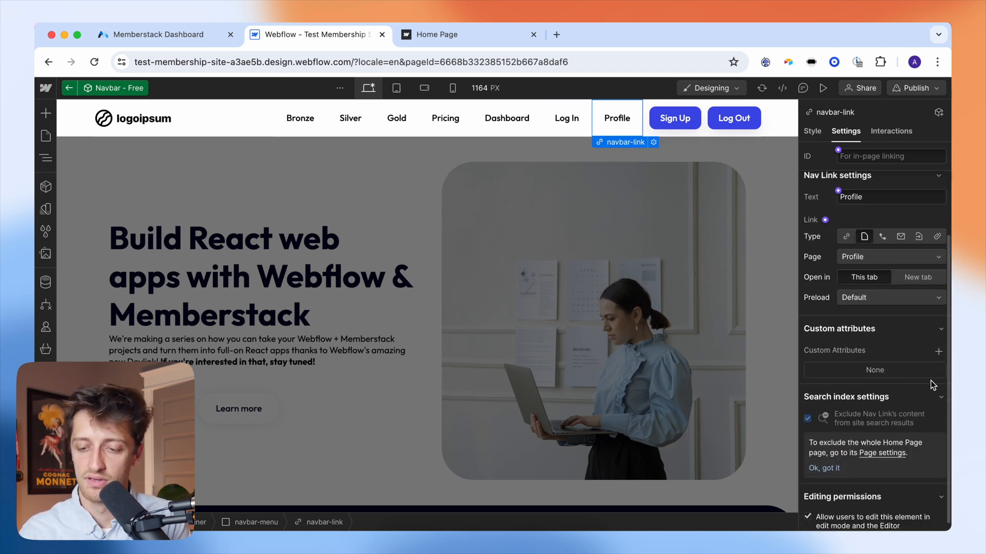
# - Add the custom attribute data-ms-content = members to the Profile nav link
pyautogui.click(938, 352)
pyautogui.write('data-ms-content')
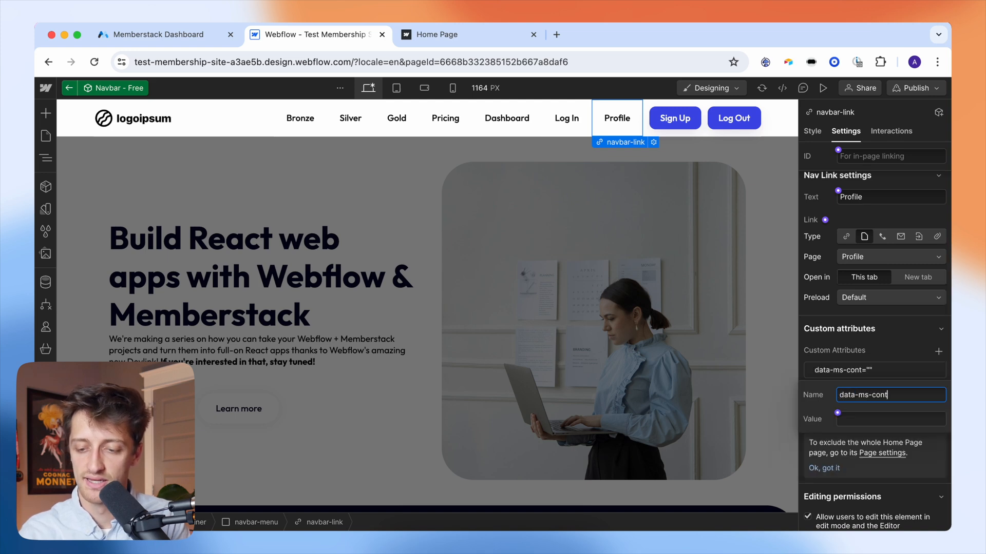
pyautogui.click(894, 419)
pyautogui.write('members')
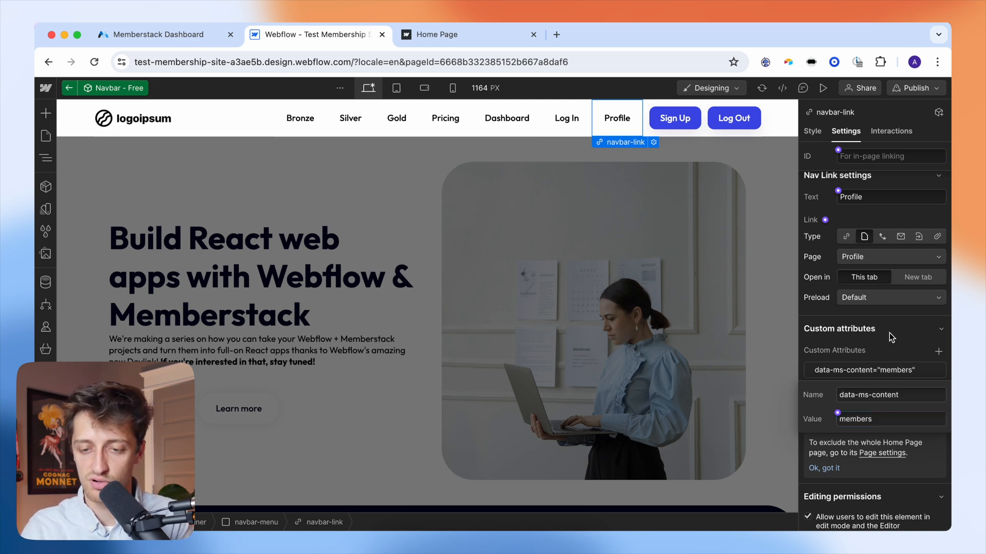
pyautogui.click(889, 333)
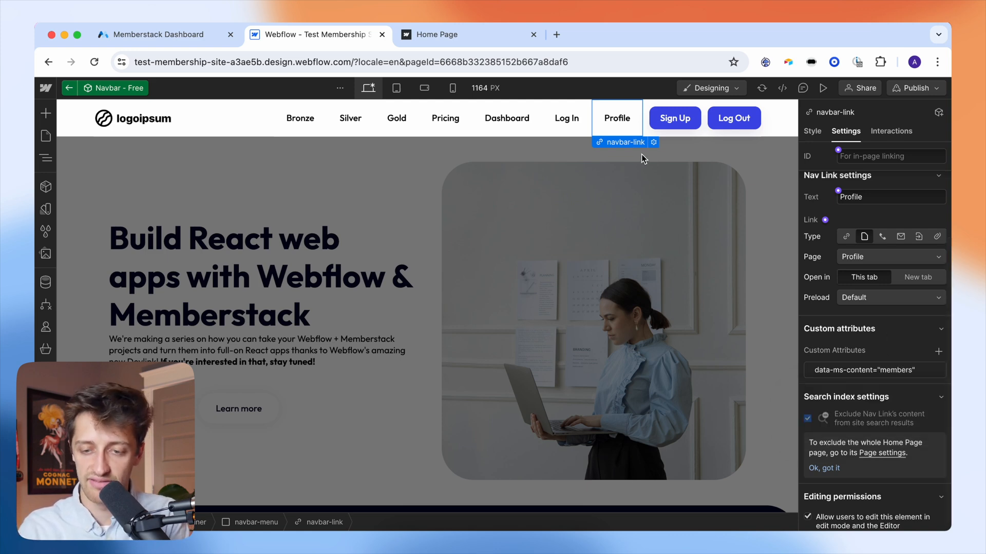
# - Add the custom attribute data-ms-content = !members to the Sign Up button
pyautogui.click(668, 127)
pyautogui.scroll(-3, 873, 334)
pyautogui.scroll(-5, 874, 359)
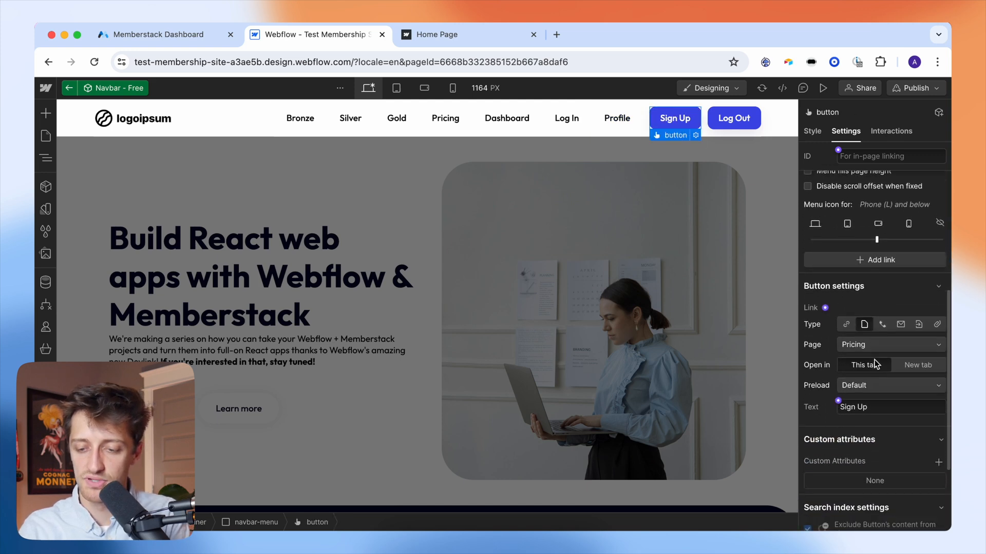
pyautogui.click(937, 345)
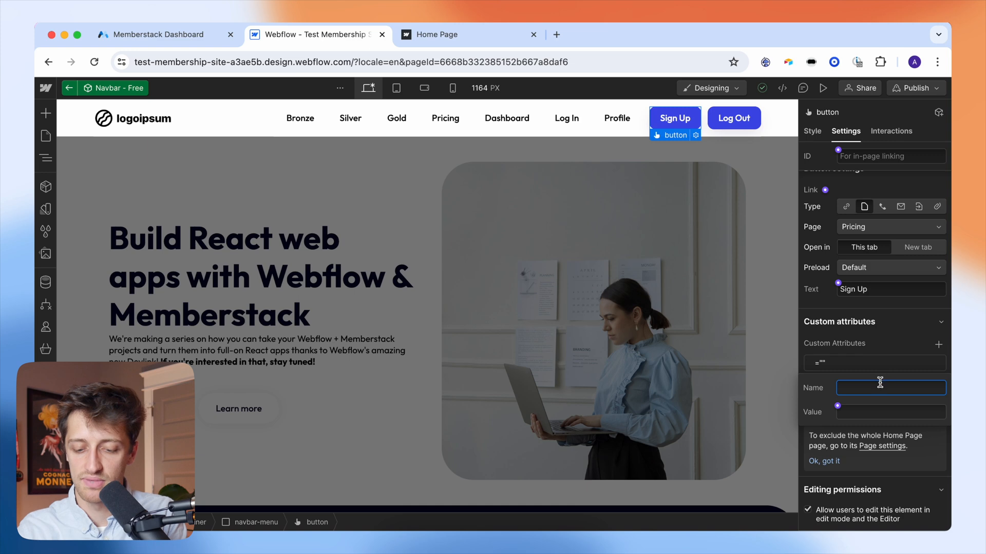
pyautogui.write('data-ms')
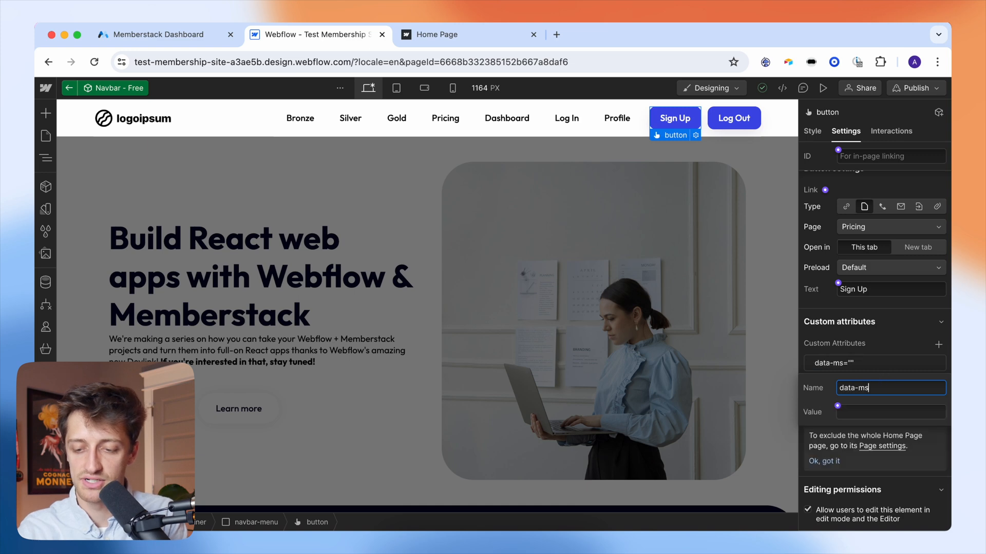
pyautogui.write('-content')
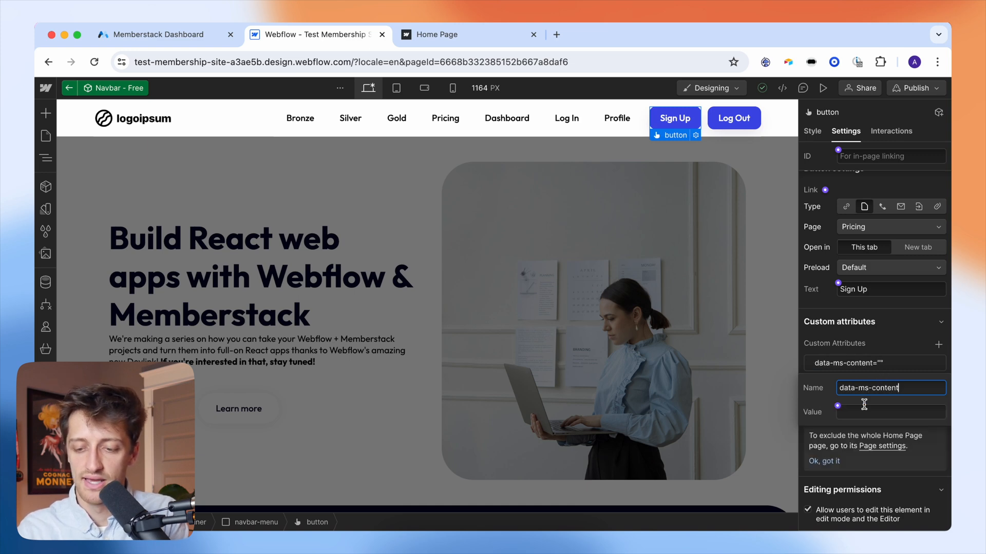
pyautogui.click(863, 408)
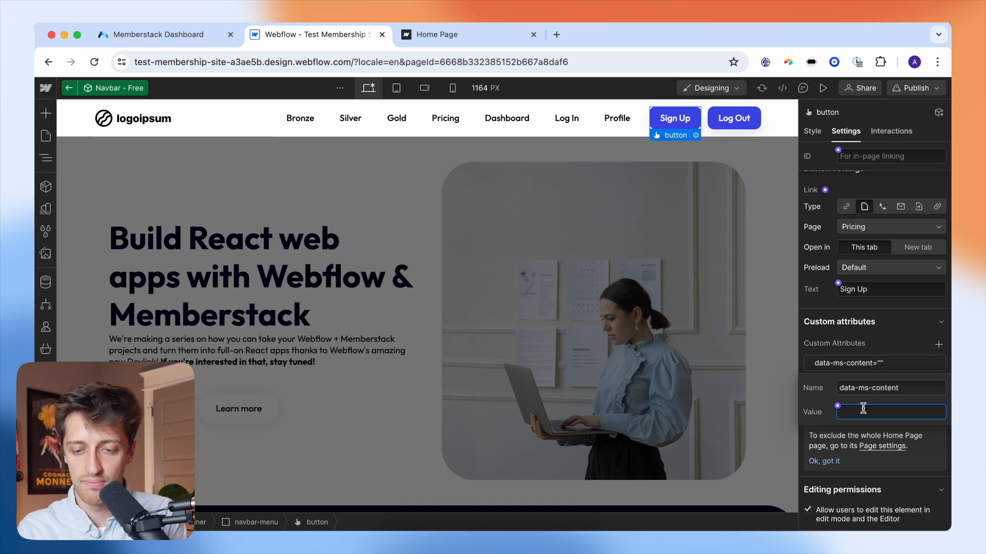
pyautogui.write('!meme')
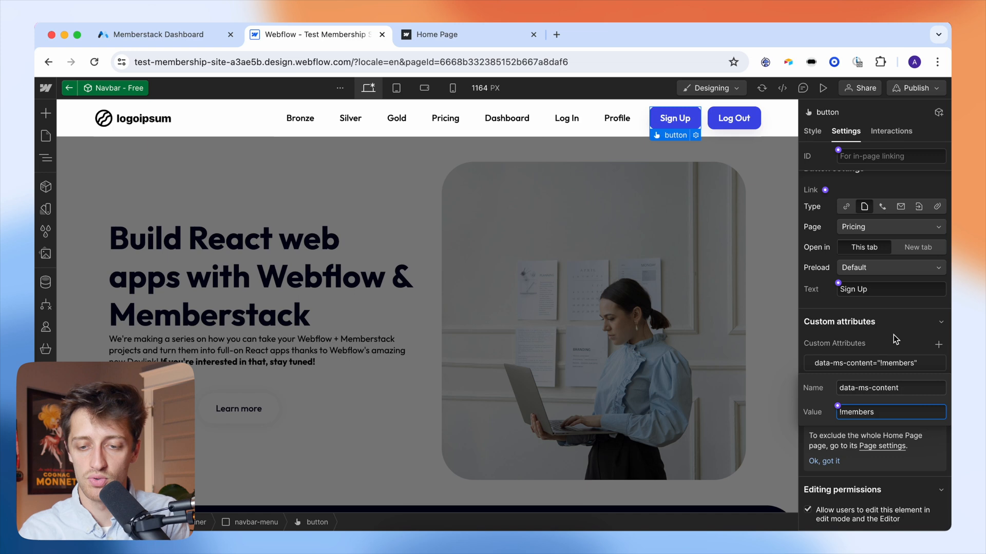
pyautogui.press('Return')
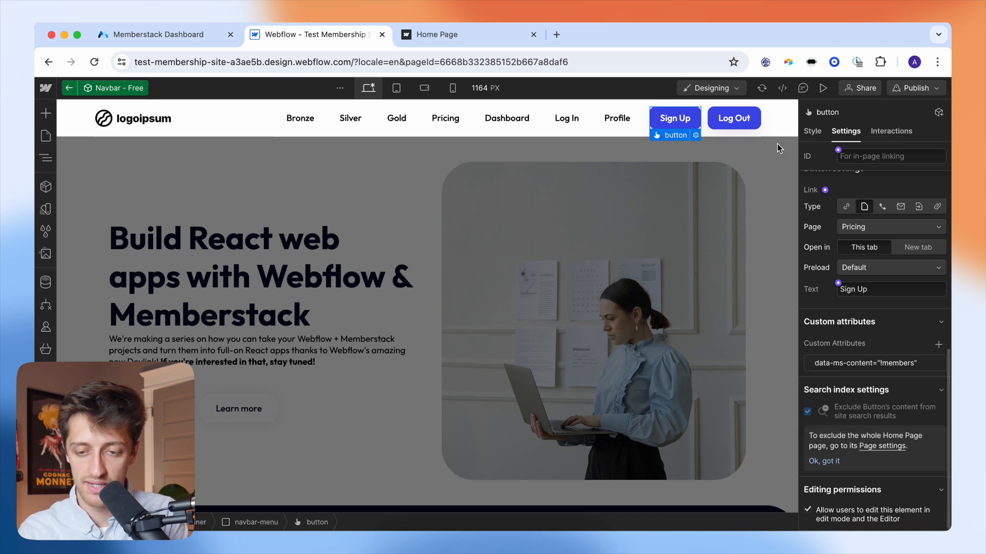
# - Give the Log Out button a second attribute, data-ms-content = members
pyautogui.click(755, 122)
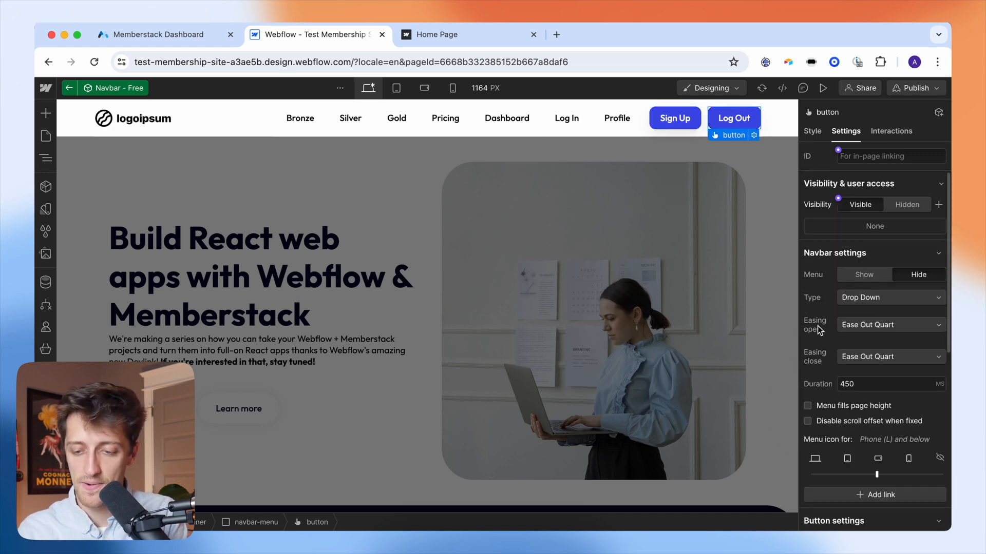
pyautogui.scroll(-3, 848, 391)
pyautogui.scroll(-5, 847, 390)
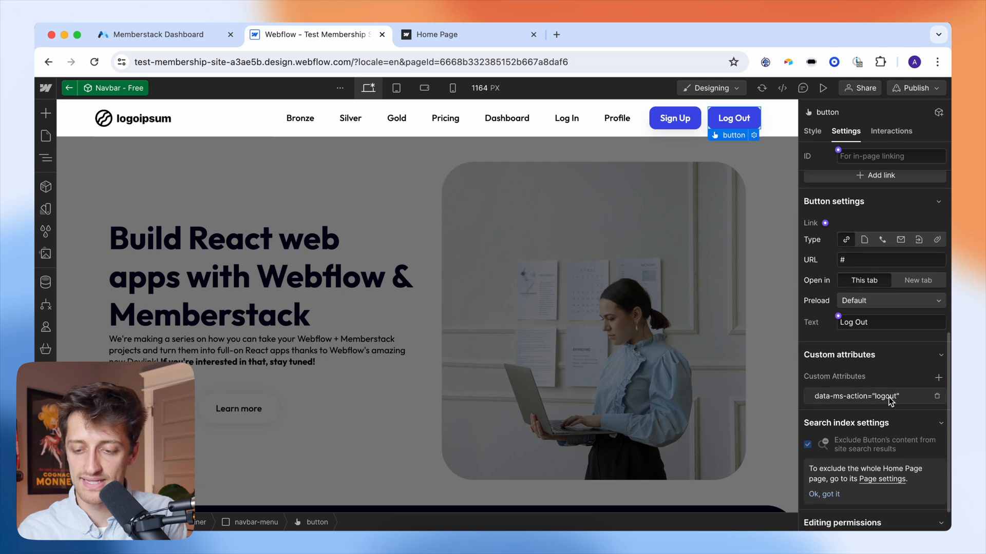
pyautogui.click(938, 378)
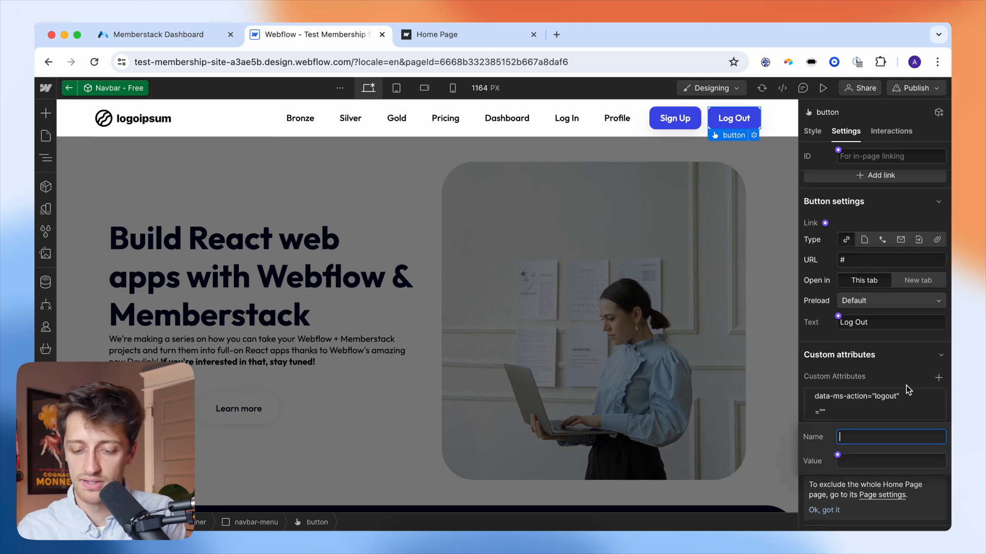
pyautogui.write('data-ms-content')
pyautogui.click(863, 462)
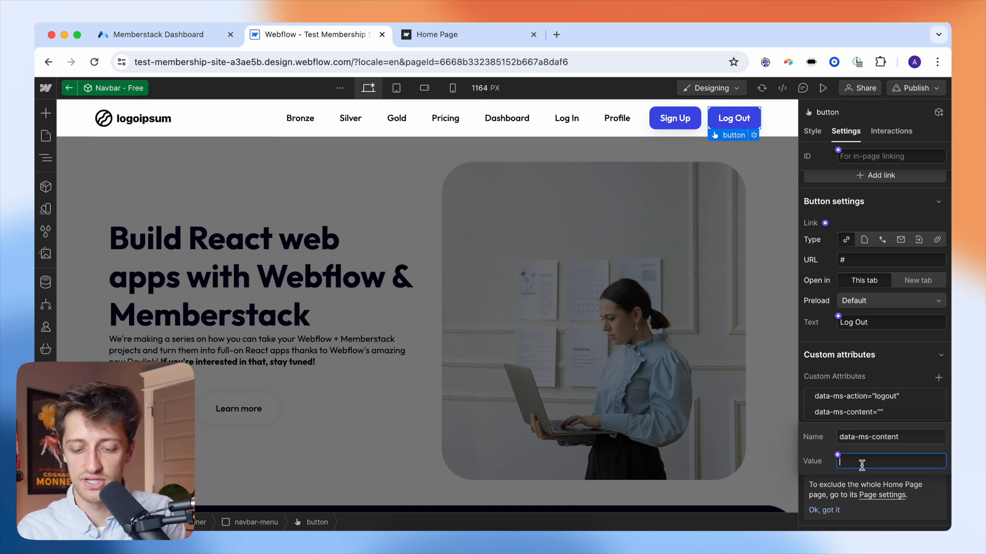
pyautogui.write('members')
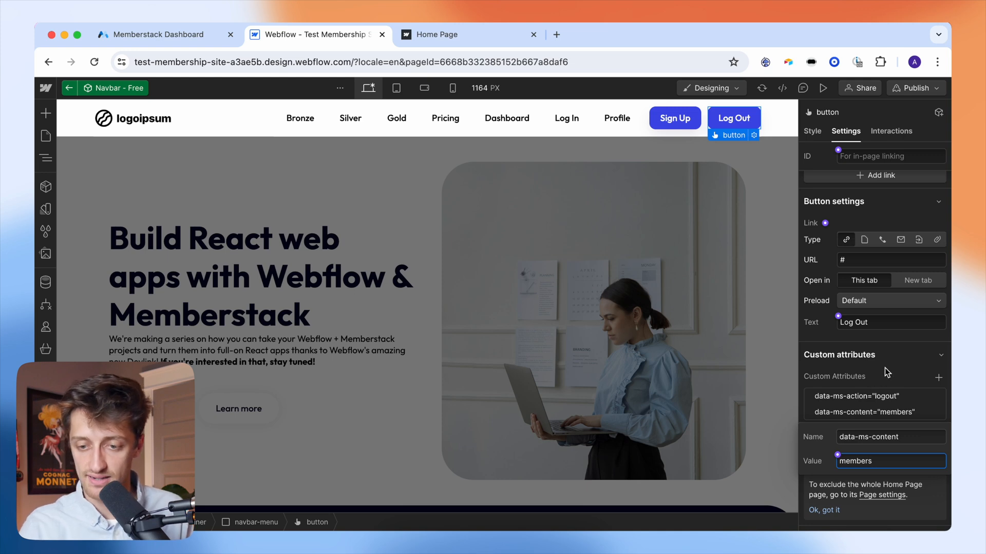
pyautogui.press('Return')
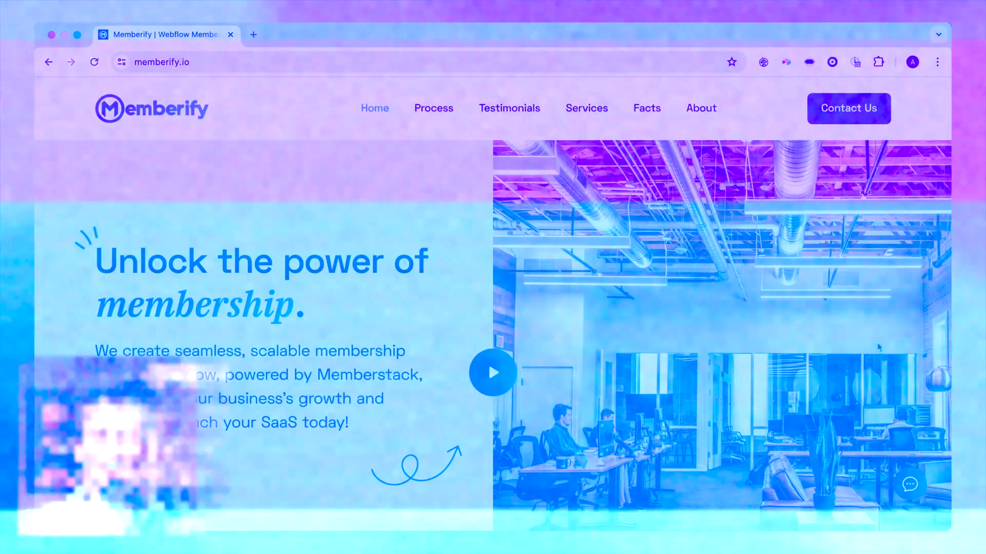
pyautogui.scroll(-4, 895, 360)
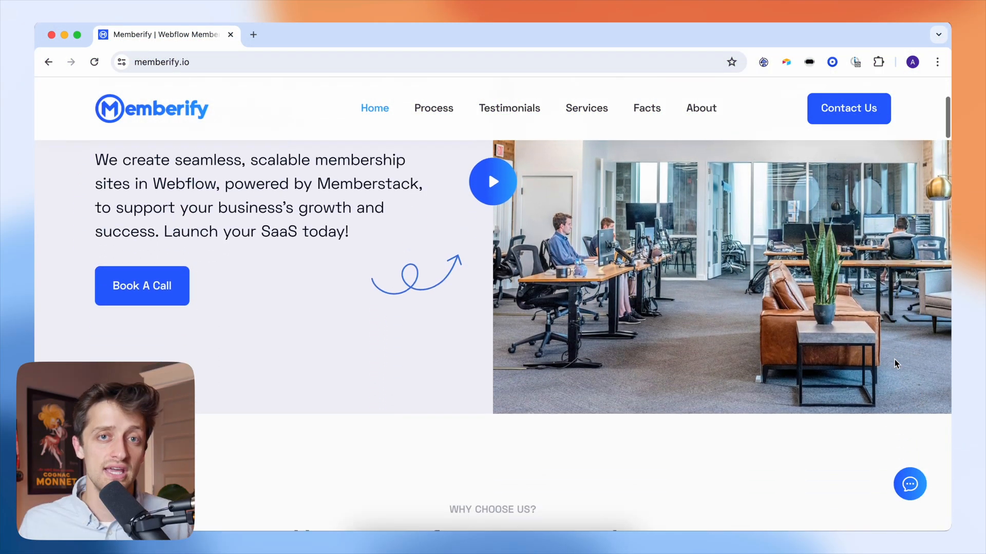
pyautogui.scroll(-7, 894, 359)
pyautogui.scroll(-3, 894, 362)
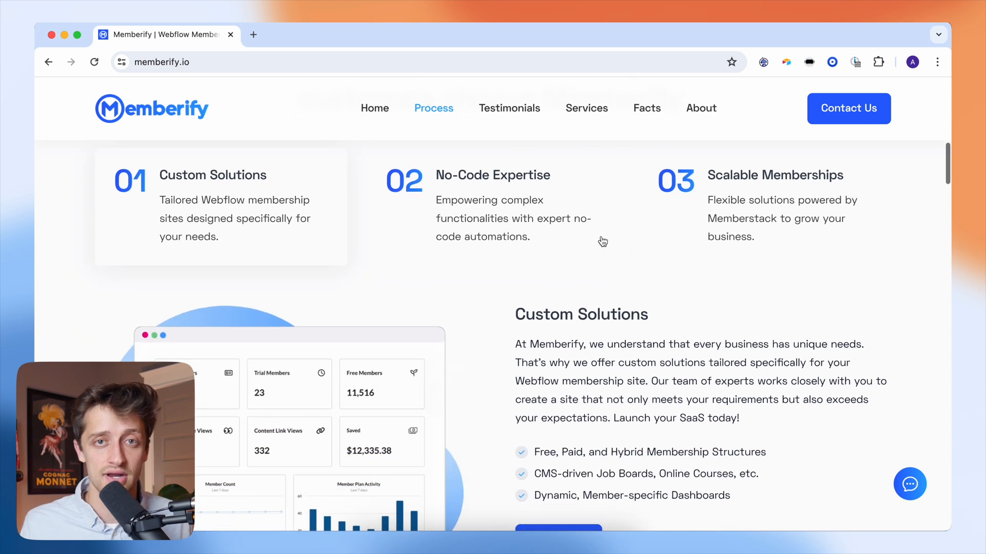
pyautogui.click(587, 222)
pyautogui.click(748, 227)
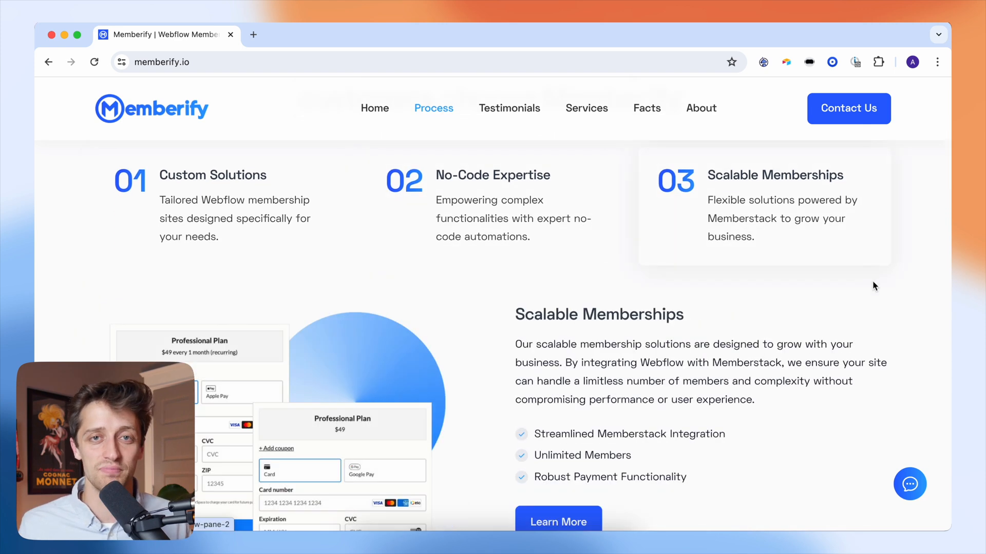
pyautogui.scroll(-8, 874, 286)
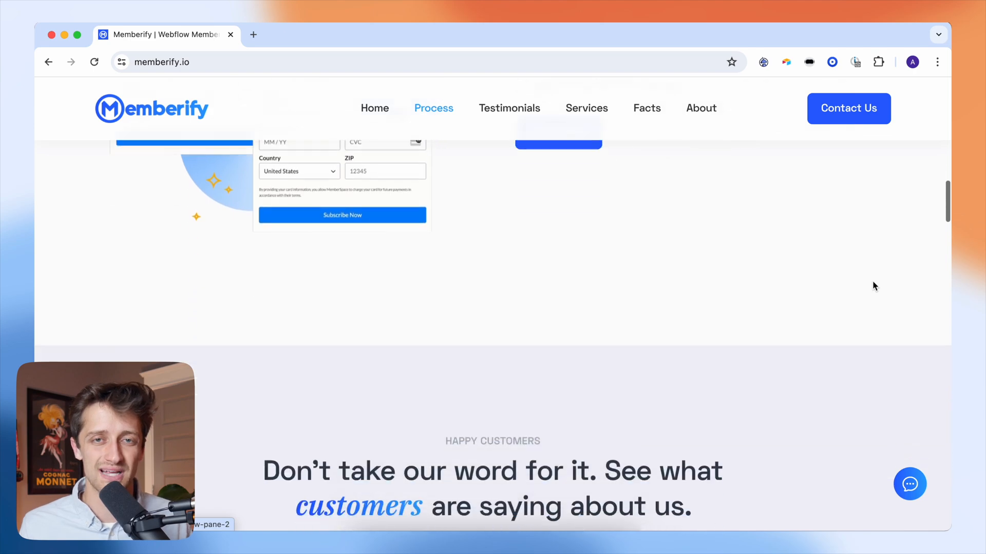
pyautogui.scroll(-8, 875, 286)
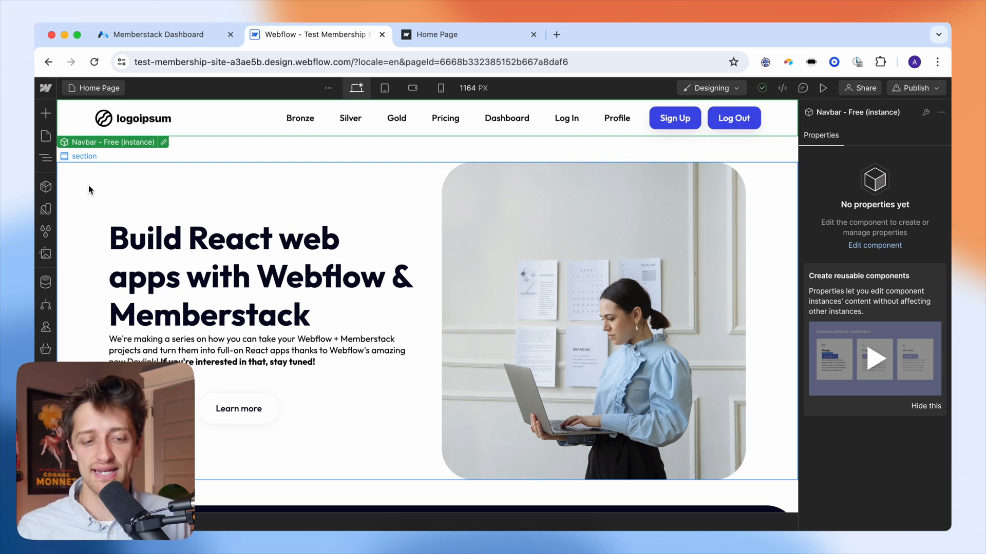
# - Review the Profile page's email and password forms, then open Memberstack's Components library
pyautogui.click(46, 136)
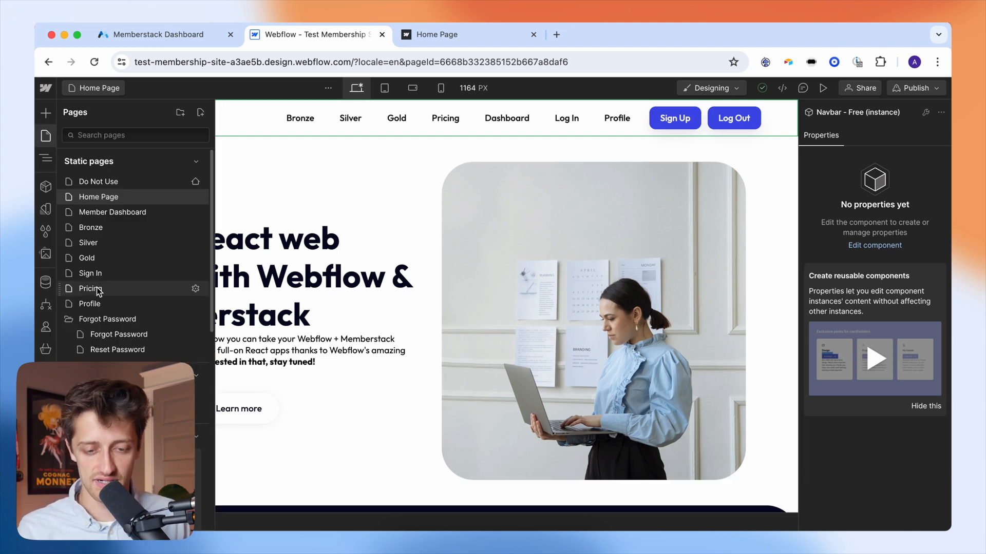
pyautogui.click(96, 303)
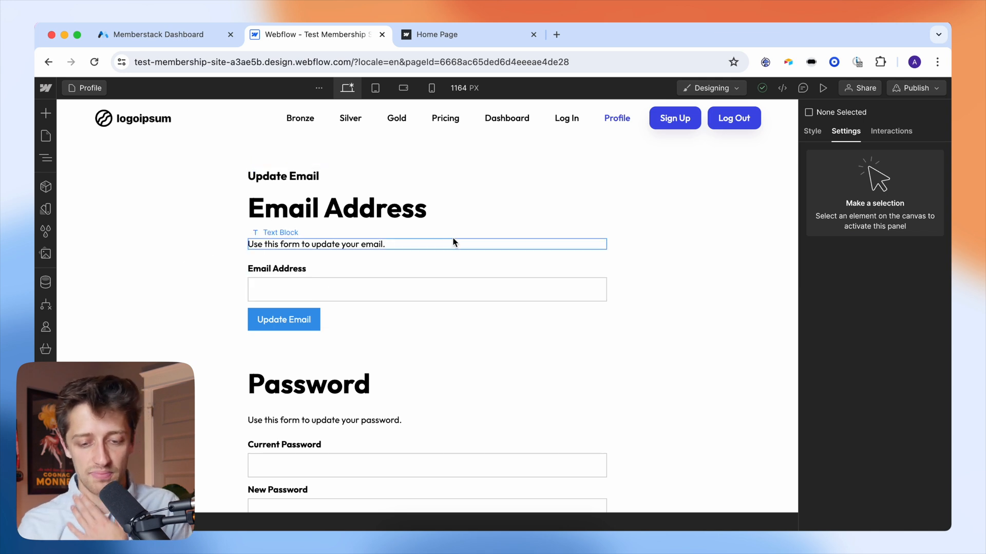
pyautogui.scroll(-3, 452, 240)
pyautogui.scroll(-3, 420, 363)
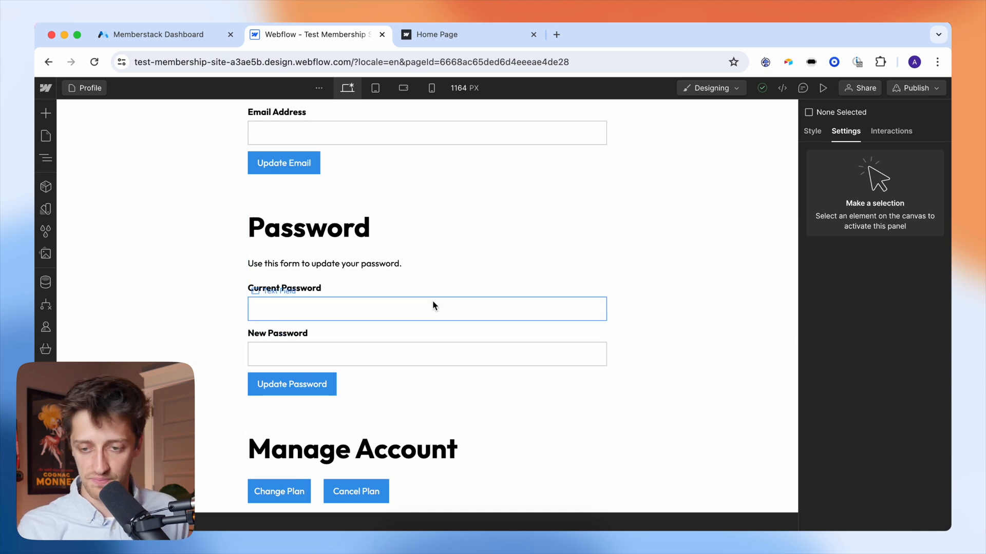
pyautogui.scroll(6, 433, 304)
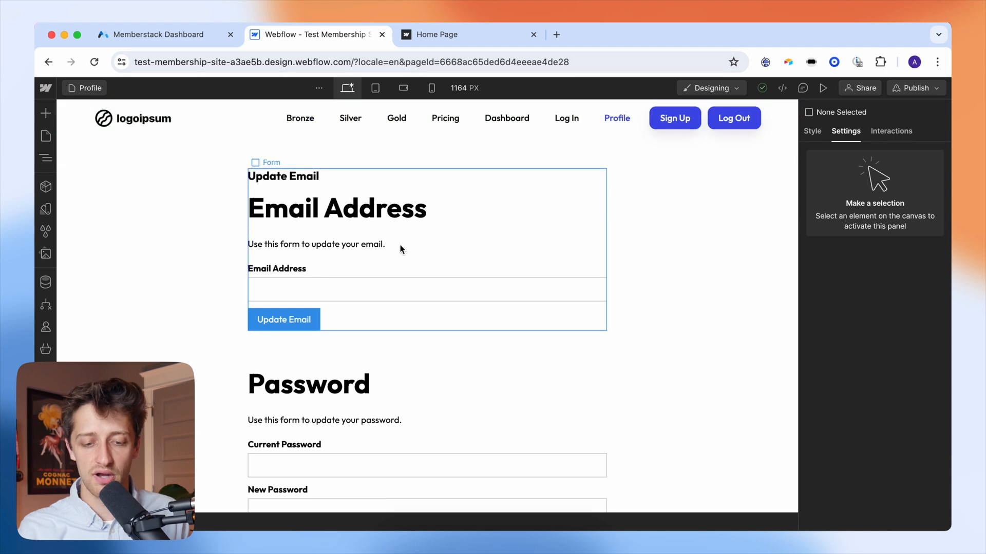
pyautogui.scroll(-6, 402, 249)
pyautogui.scroll(6, 403, 236)
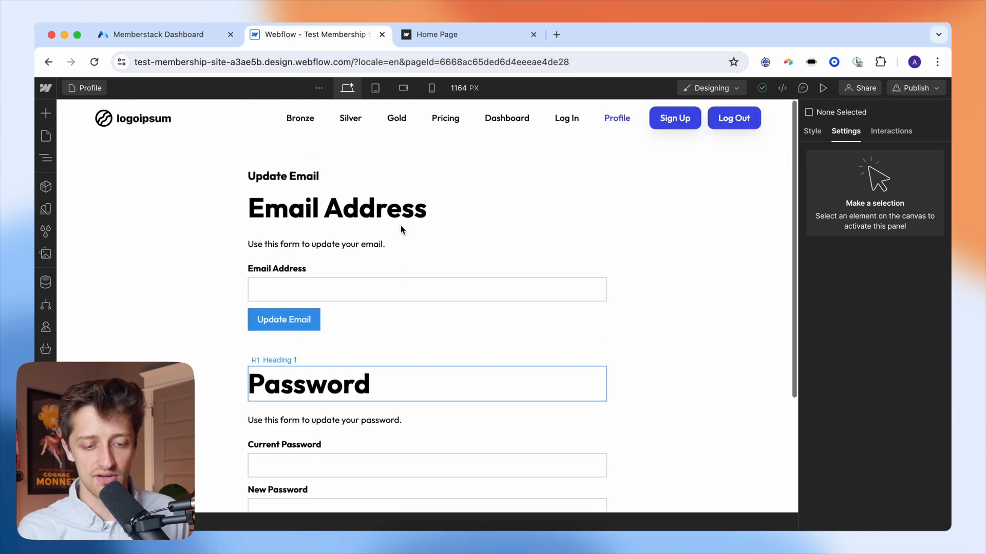
pyautogui.click(163, 41)
pyautogui.click(103, 319)
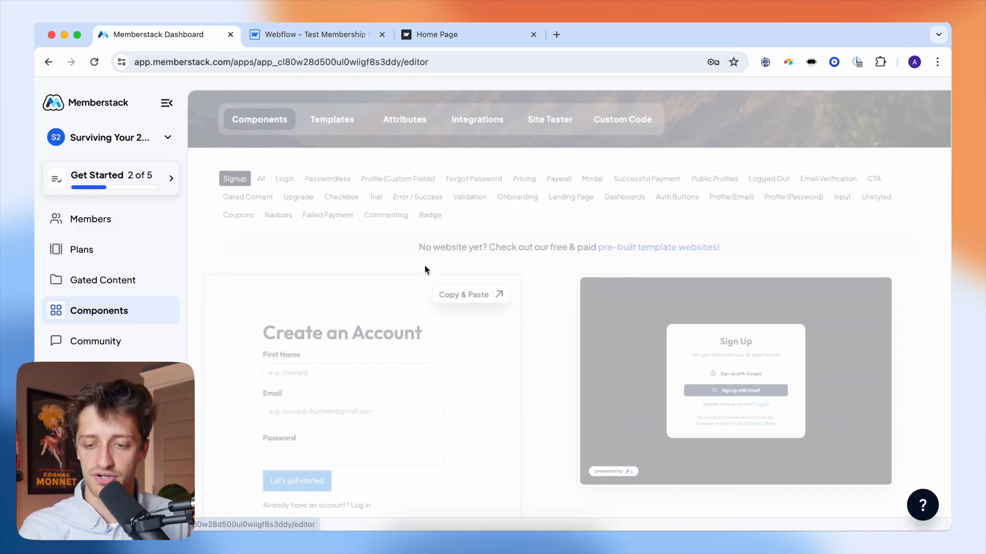
# - Review Memberstack's Profile (Email) and Profile (Password) examples, then select Webflow's Update Email form
pyautogui.click(728, 198)
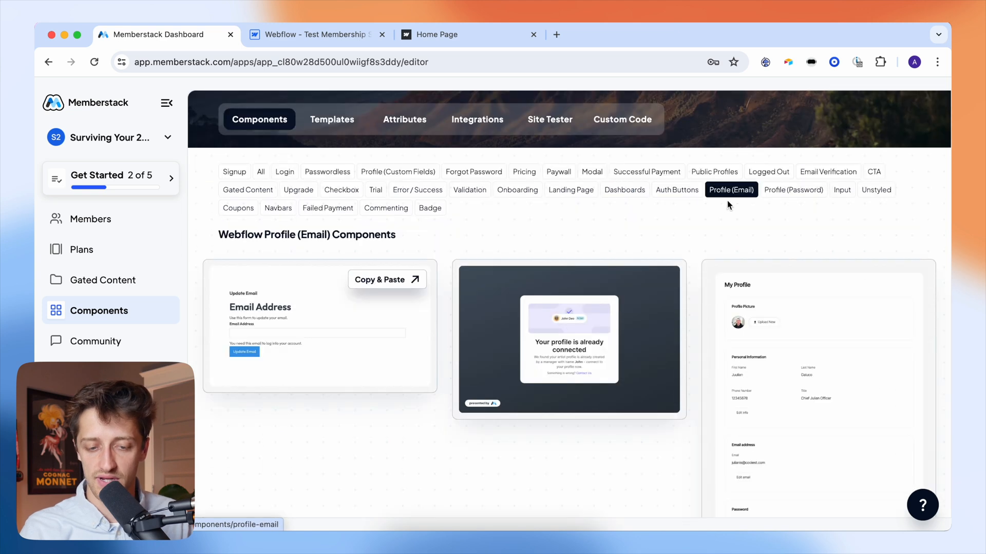
pyautogui.click(777, 198)
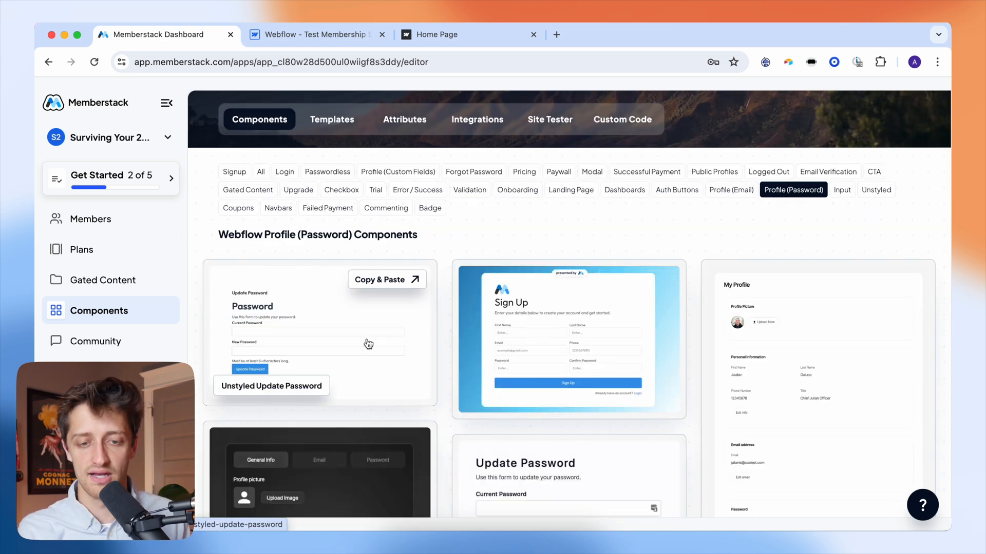
pyautogui.click(331, 40)
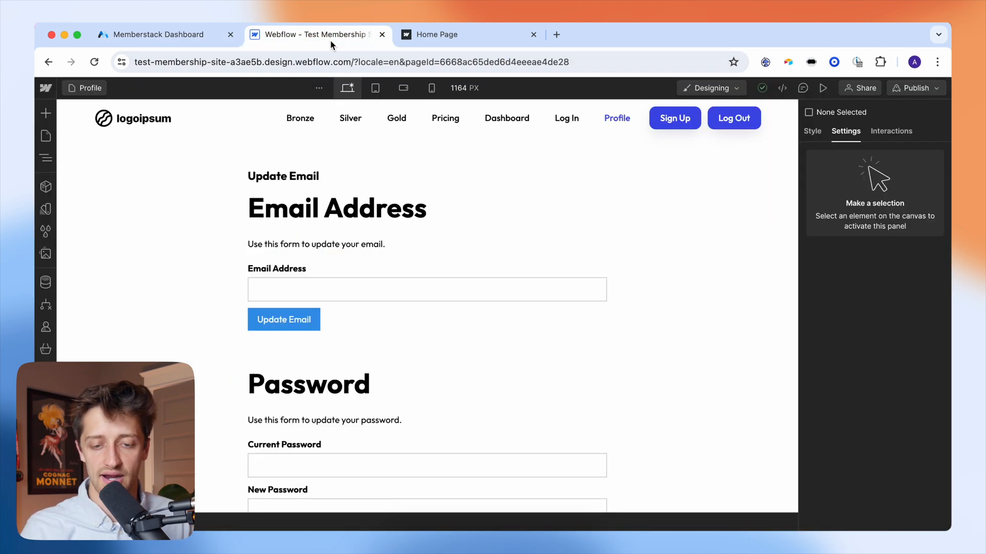
pyautogui.click(407, 234)
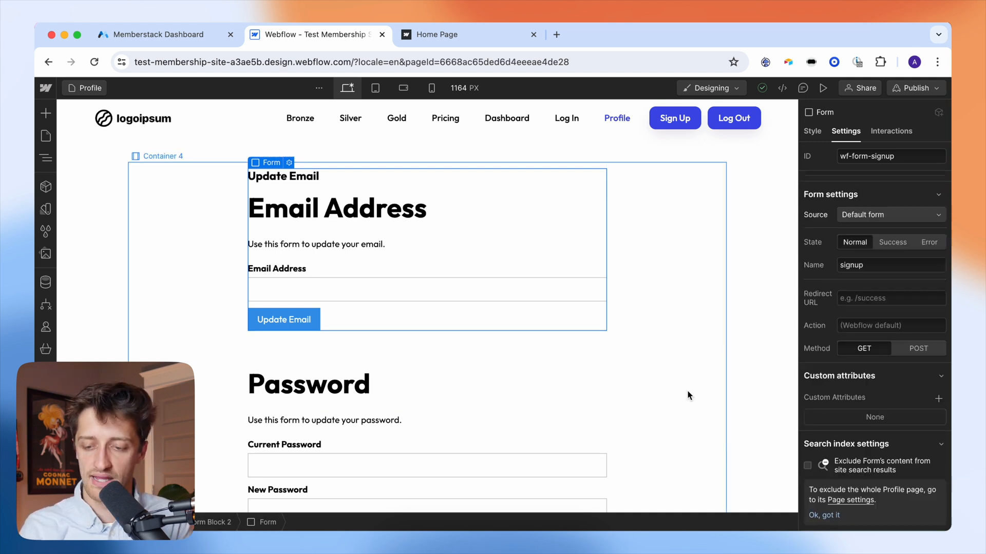
# - Add the custom attribute data-ms-form = email to the Update Email form
pyautogui.click(937, 400)
pyautogui.write('dat')
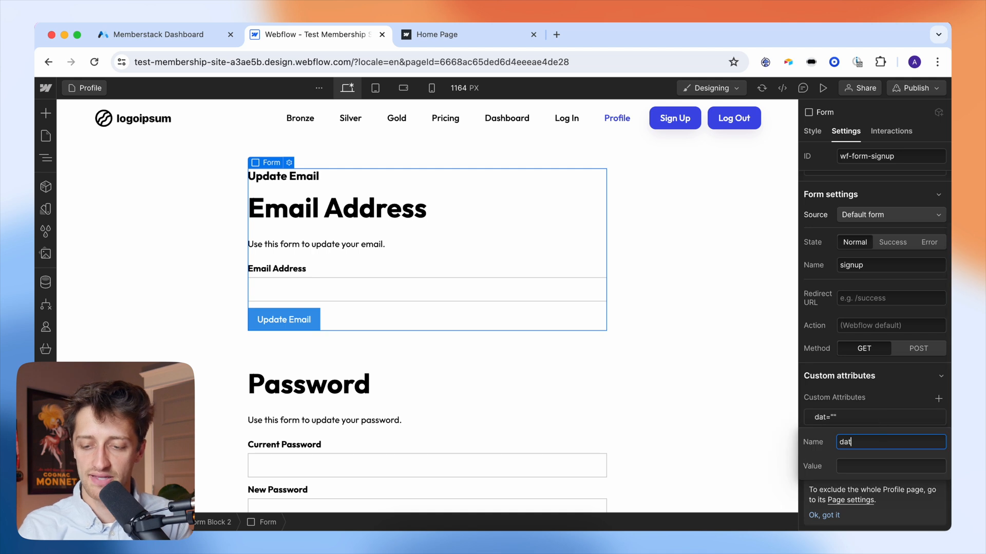
pyautogui.write('a-ms-form')
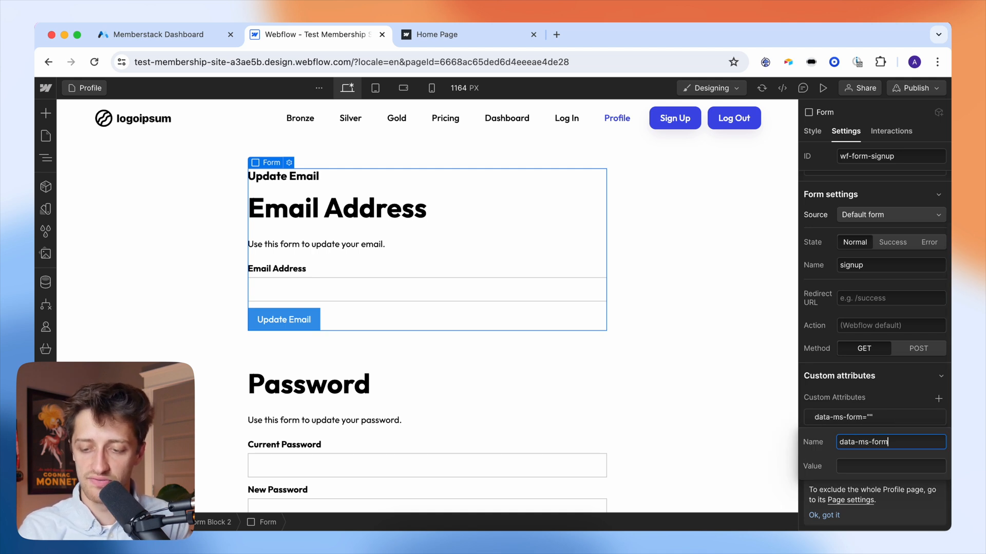
pyautogui.press('Tab')
pyautogui.write('email')
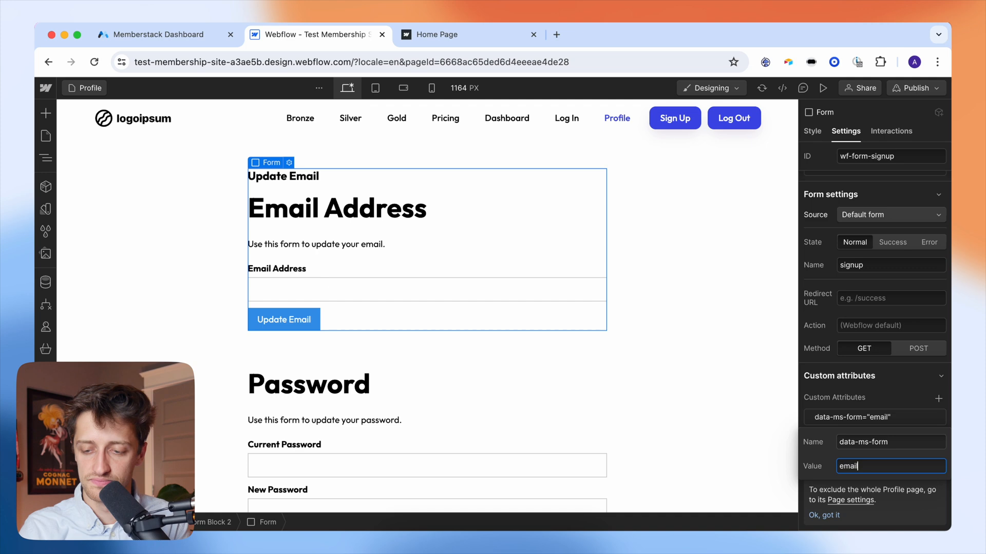
pyautogui.press('Return')
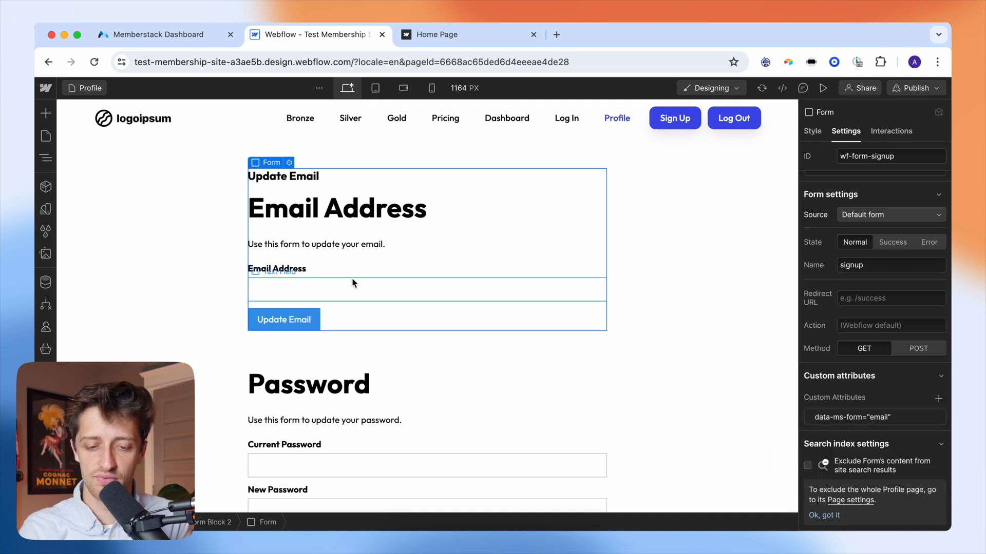
# - Add the custom attribute data-ms-member = email to the form's email input field
pyautogui.click(375, 279)
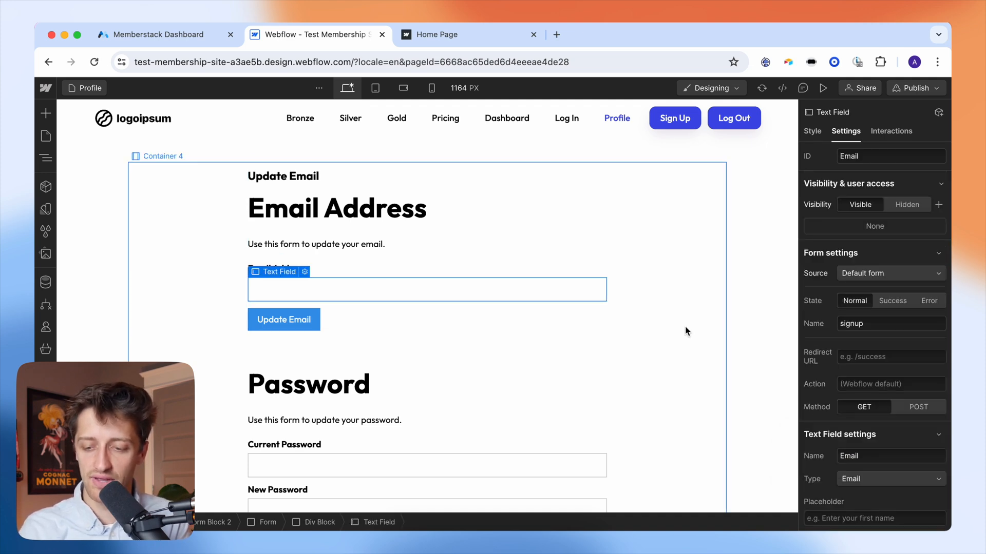
pyautogui.scroll(-8, 879, 380)
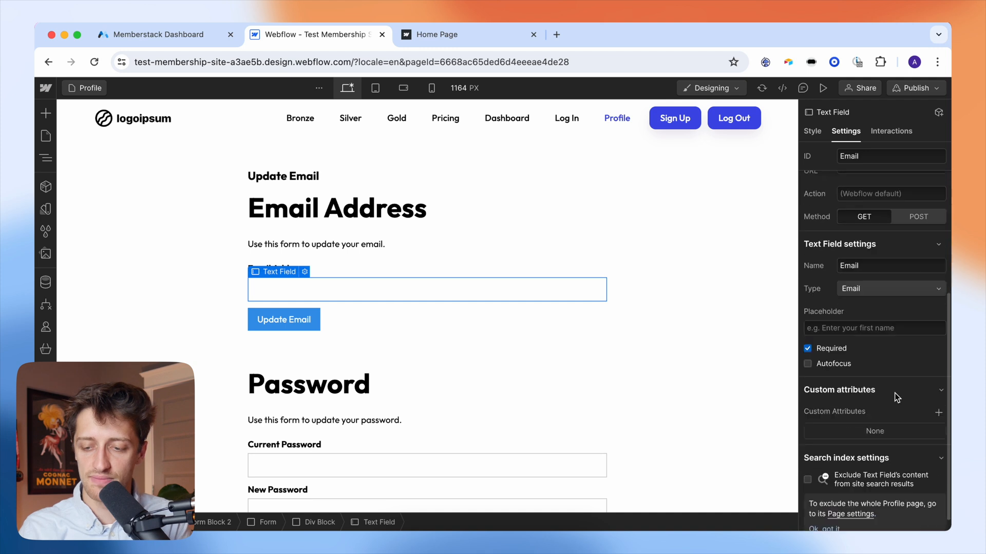
pyautogui.click(938, 399)
pyautogui.write('data')
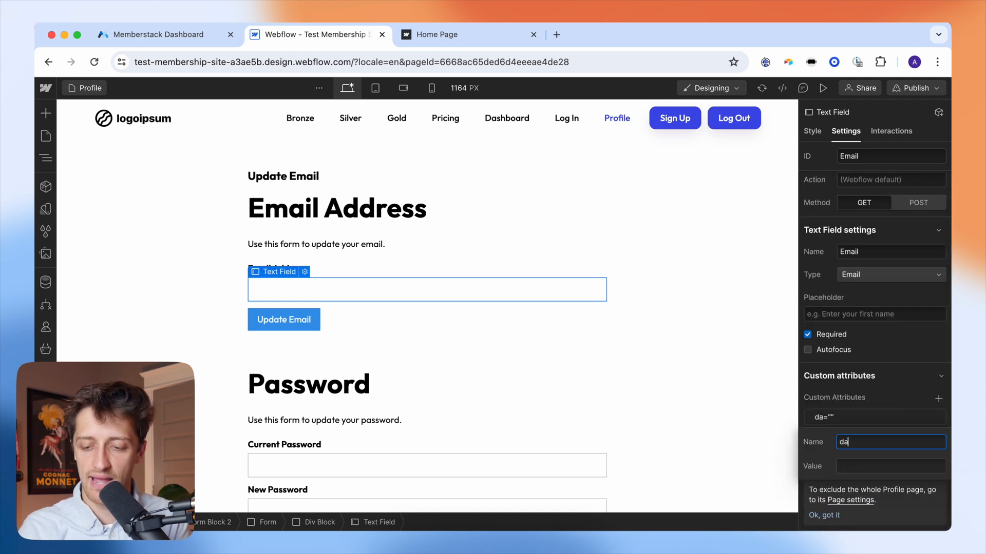
pyautogui.write('-member')
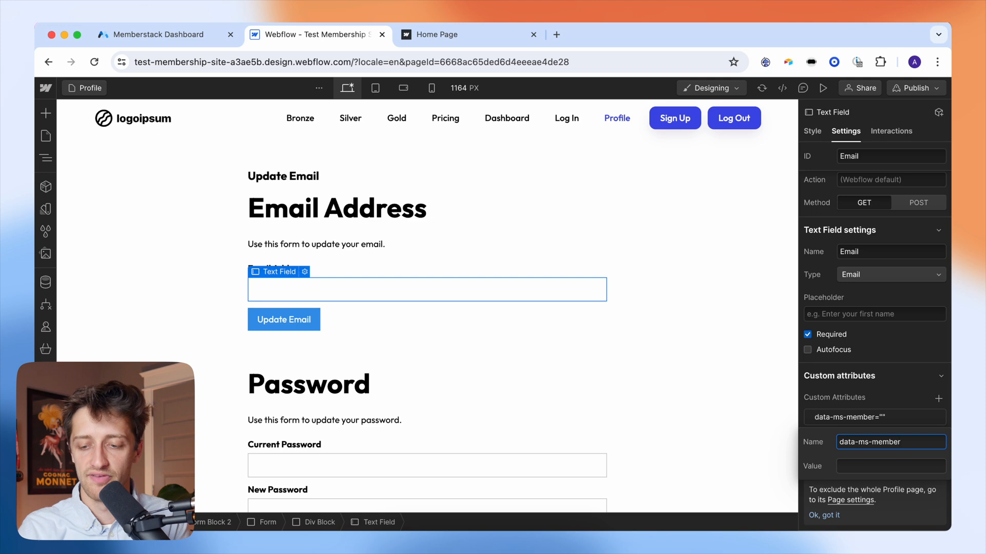
pyautogui.press('Tab')
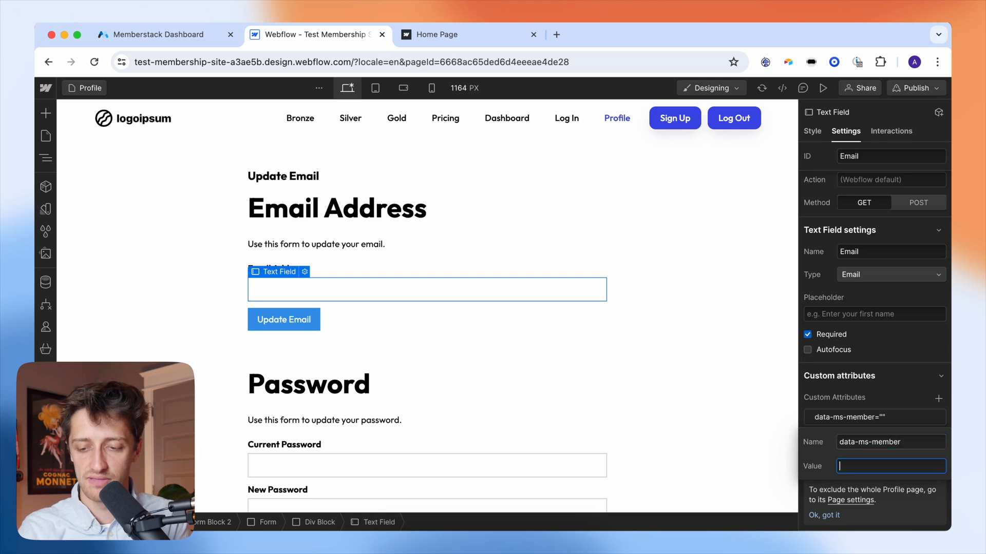
pyautogui.write('email')
pyautogui.click(889, 363)
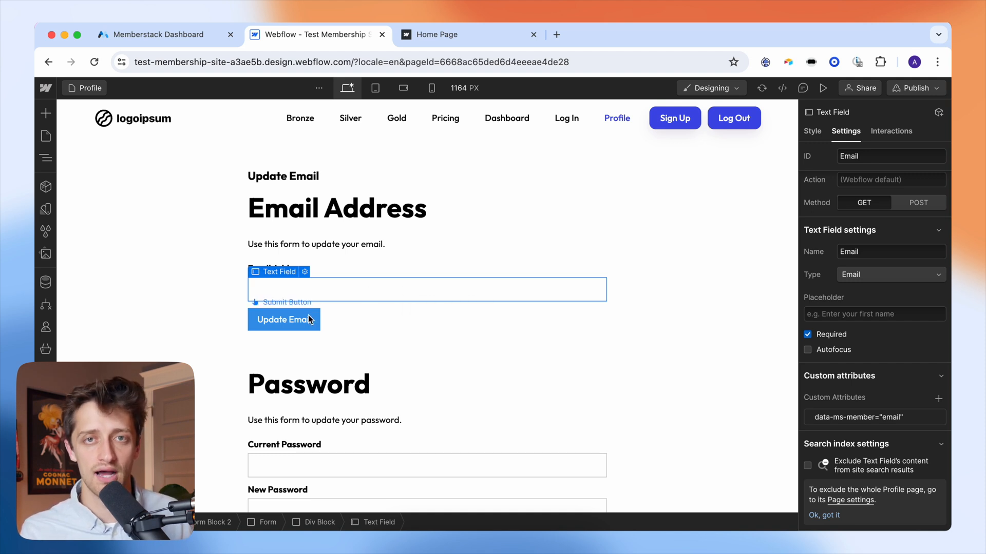
pyautogui.scroll(-5, 210, 319)
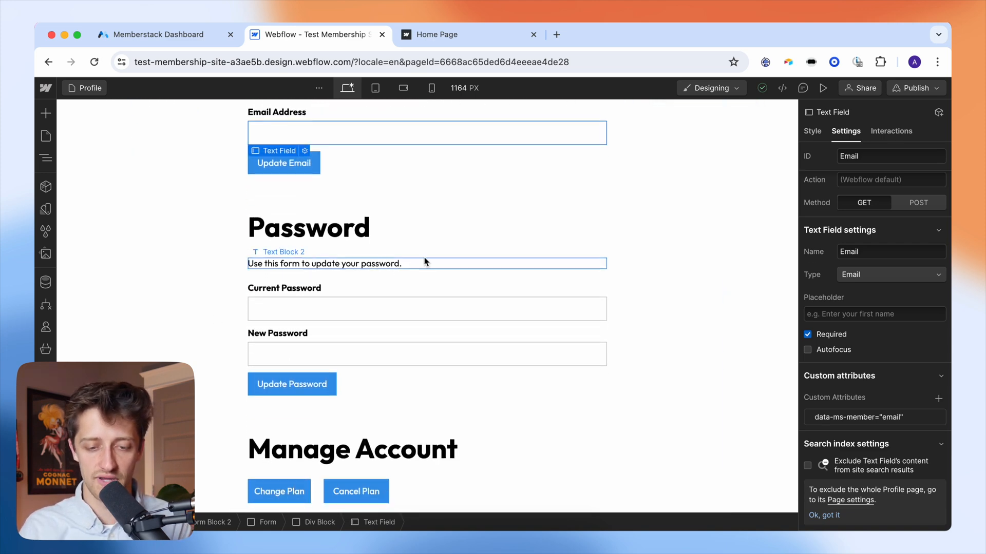
pyautogui.click(431, 257)
# - Add the custom attribute data-ms-form = password to the Password form
pyautogui.click(431, 288)
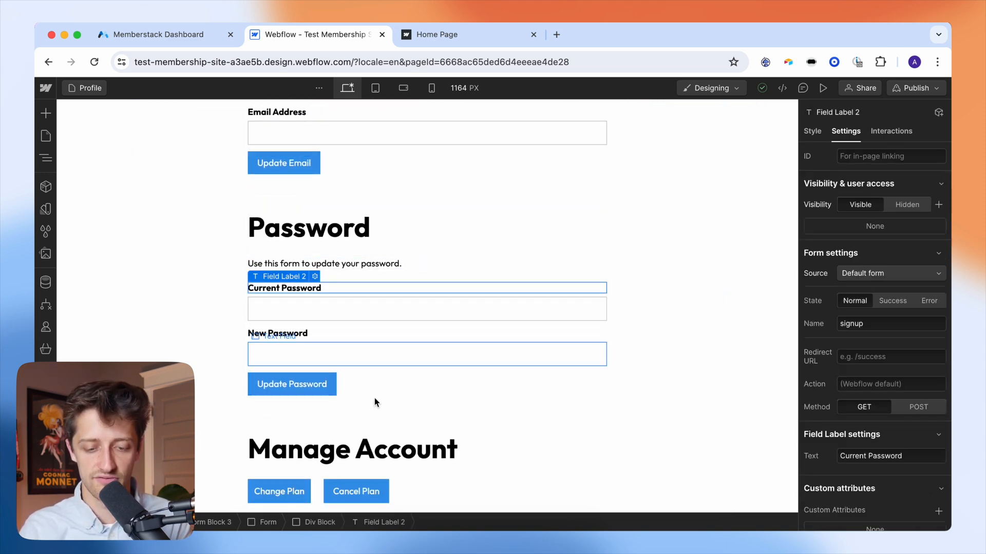
pyautogui.click(267, 522)
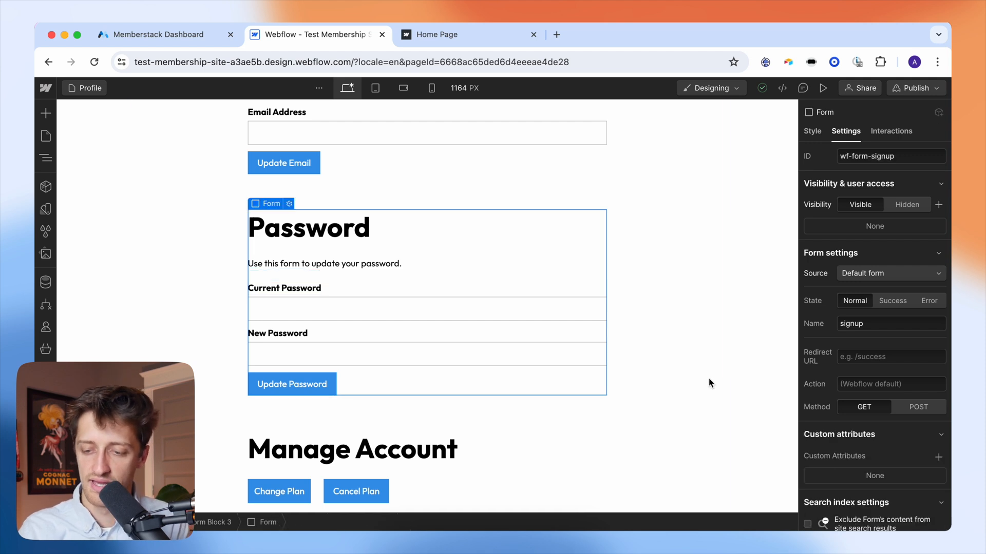
pyautogui.scroll(-2, 893, 393)
pyautogui.click(938, 399)
pyautogui.write('data-ms-form')
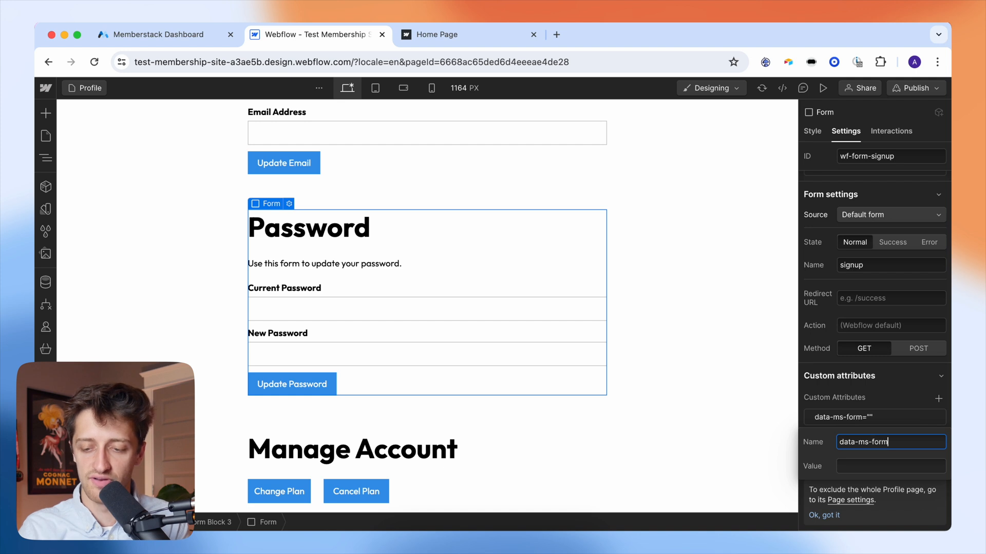
pyautogui.press('Tab')
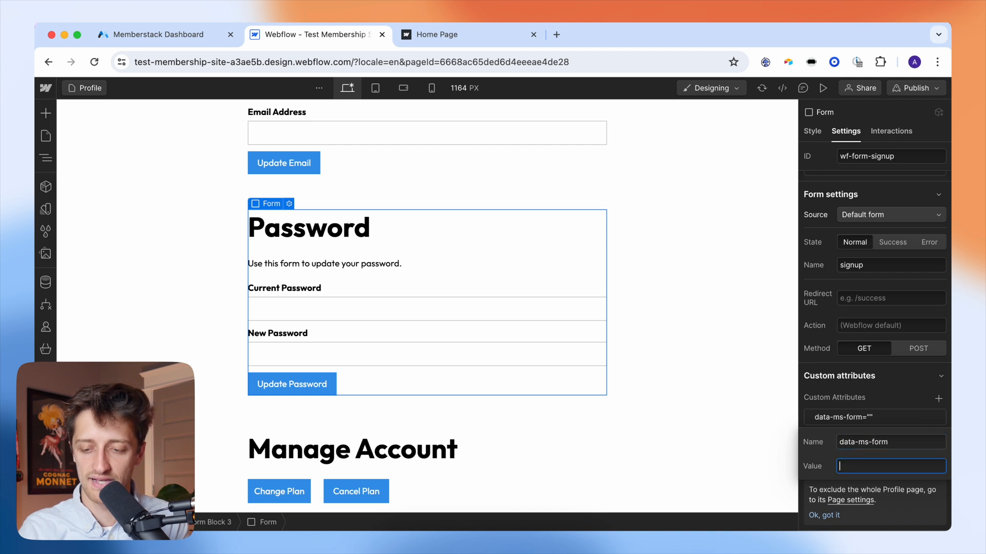
pyautogui.write('password')
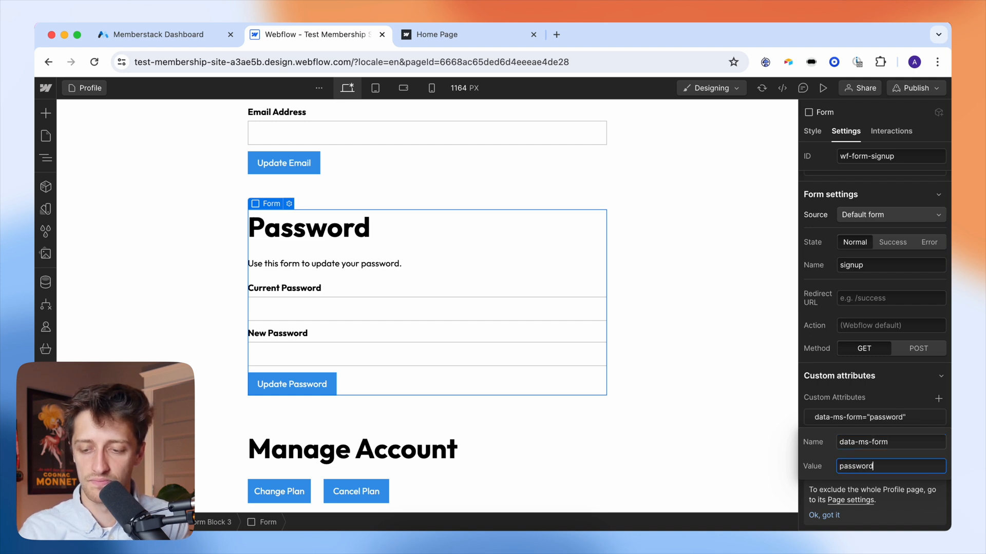
pyautogui.press('Return')
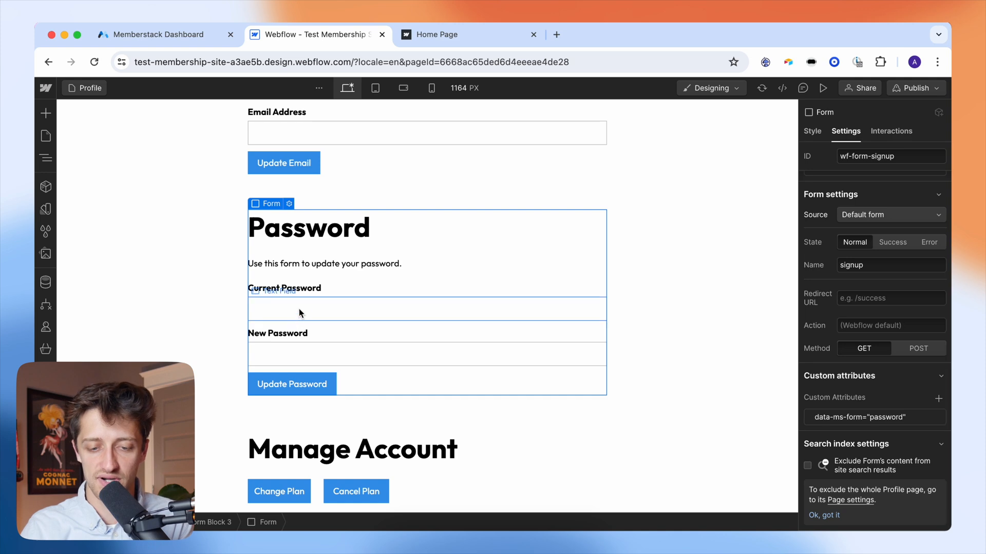
# - Add data-ms-member = current-password to the Current Password input field
pyautogui.click(322, 310)
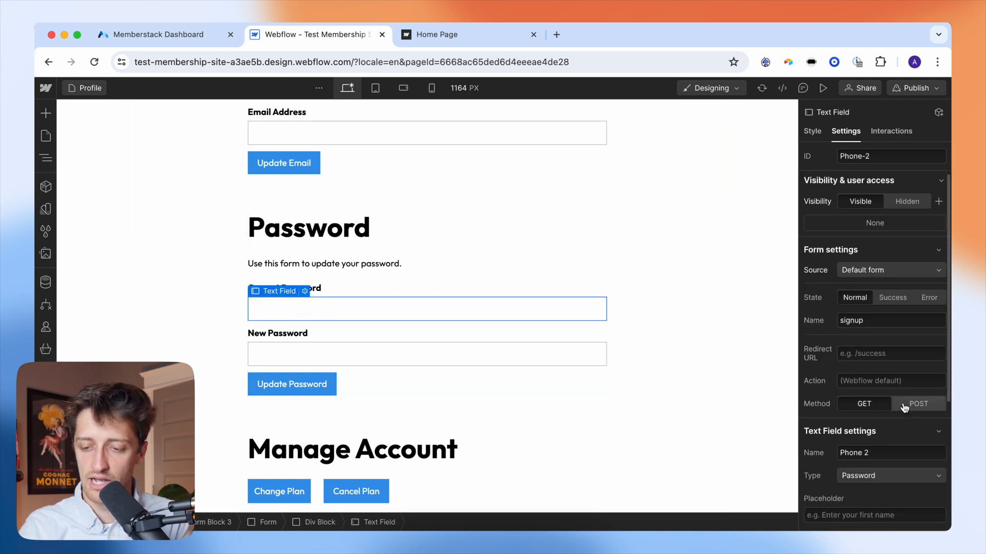
pyautogui.scroll(-4, 935, 388)
pyautogui.click(938, 398)
pyautogui.write('data')
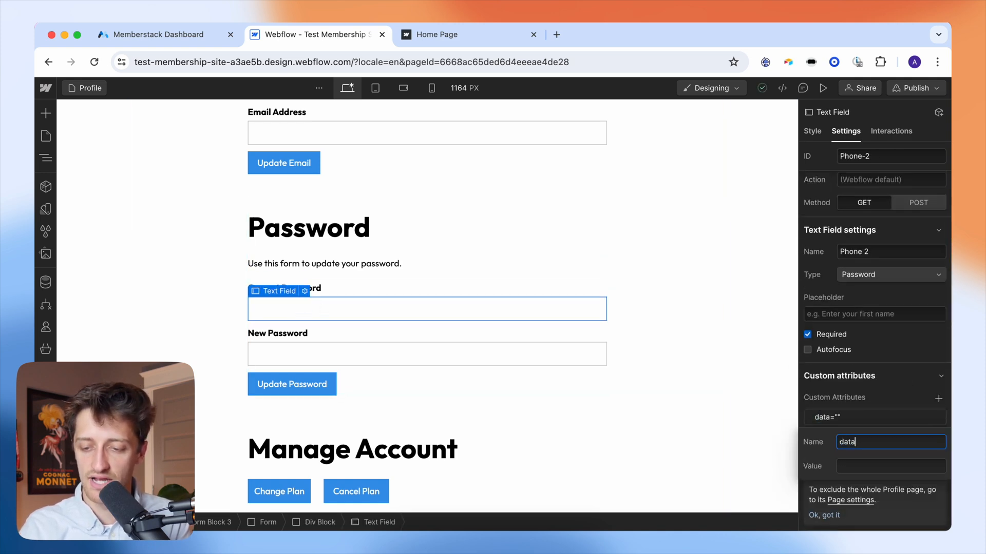
pyautogui.write('-ms-membe')
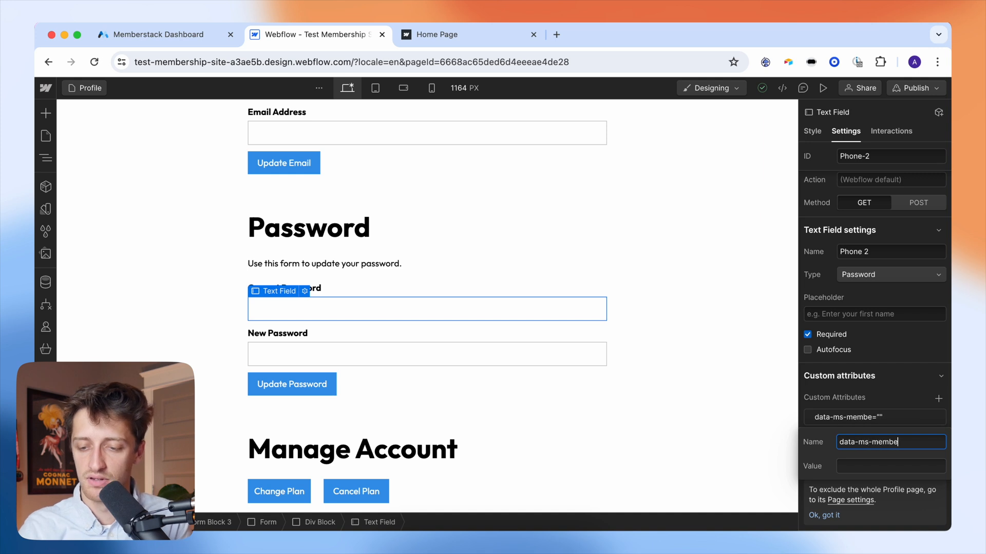
pyautogui.press('Tab')
pyautogui.click(929, 440)
pyautogui.write('r')
pyautogui.click(892, 465)
pyautogui.write('current')
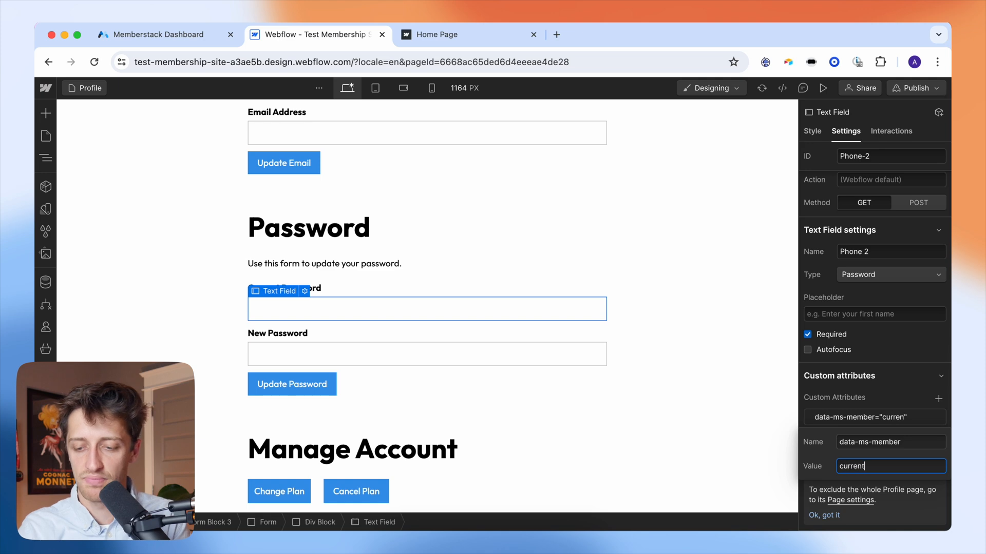
pyautogui.write('-password')
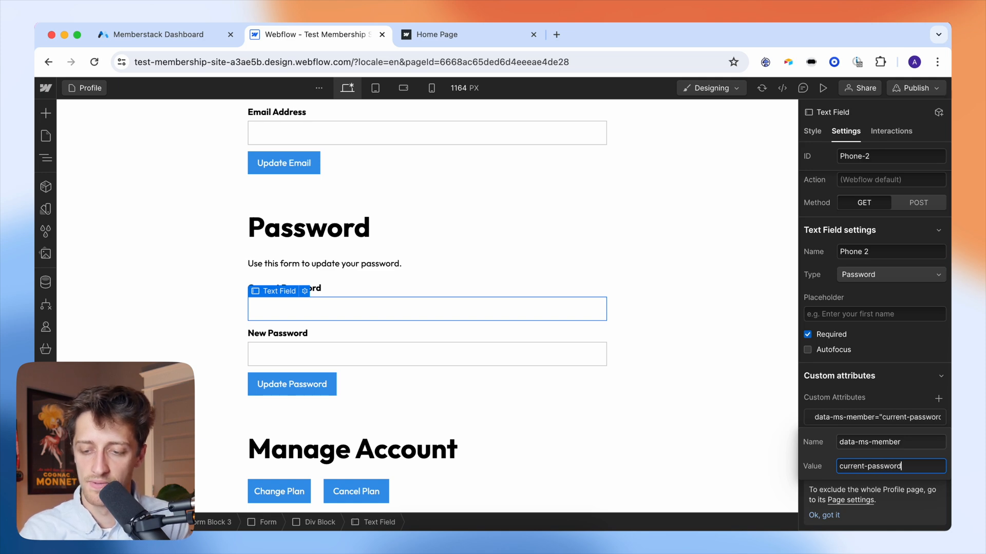
pyautogui.click(893, 397)
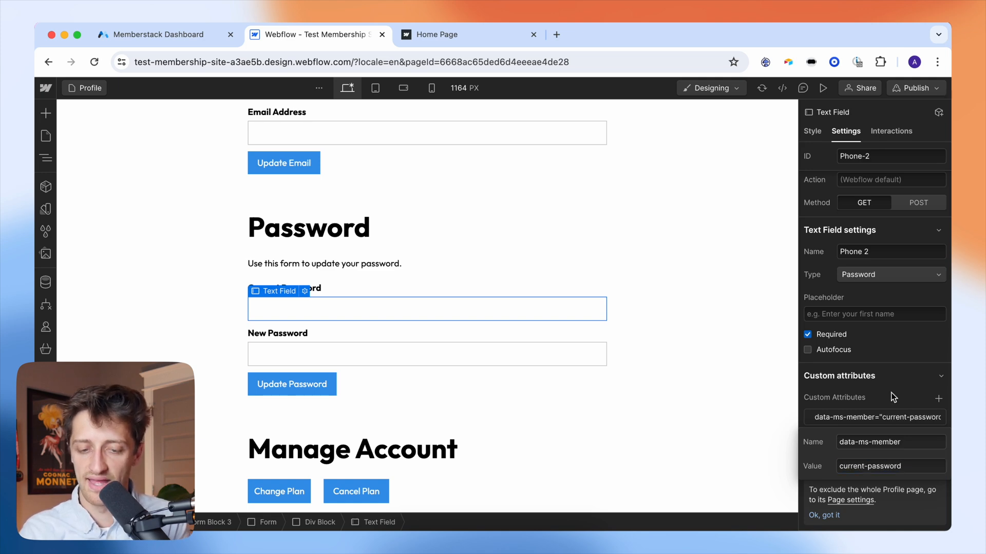
# - Add data-ms-member = new-password to the New Password input field
pyautogui.click(450, 359)
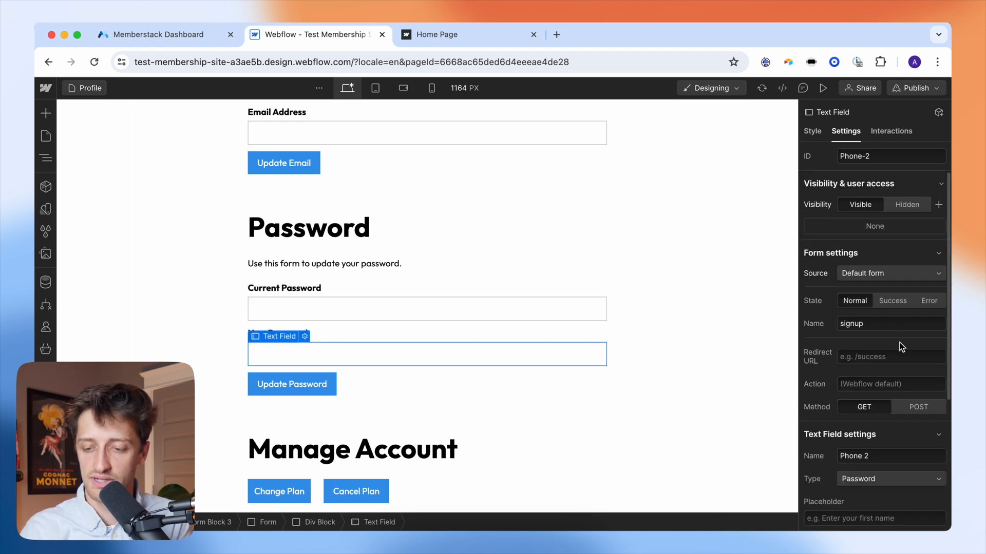
pyautogui.scroll(-5, 902, 411)
pyautogui.scroll(-1, 901, 411)
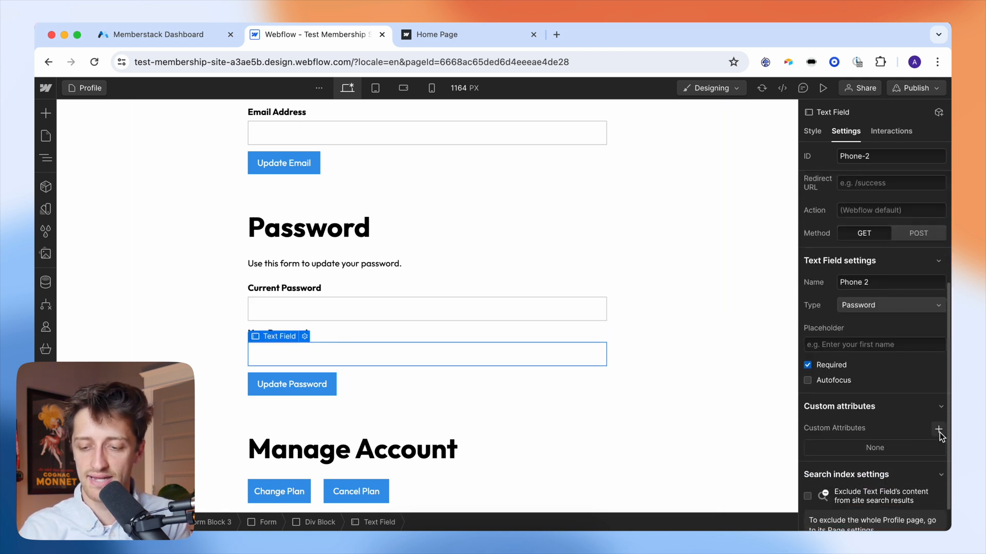
pyautogui.click(938, 431)
pyautogui.write('data-ms-member')
pyautogui.press('Tab')
pyautogui.write('new-password')
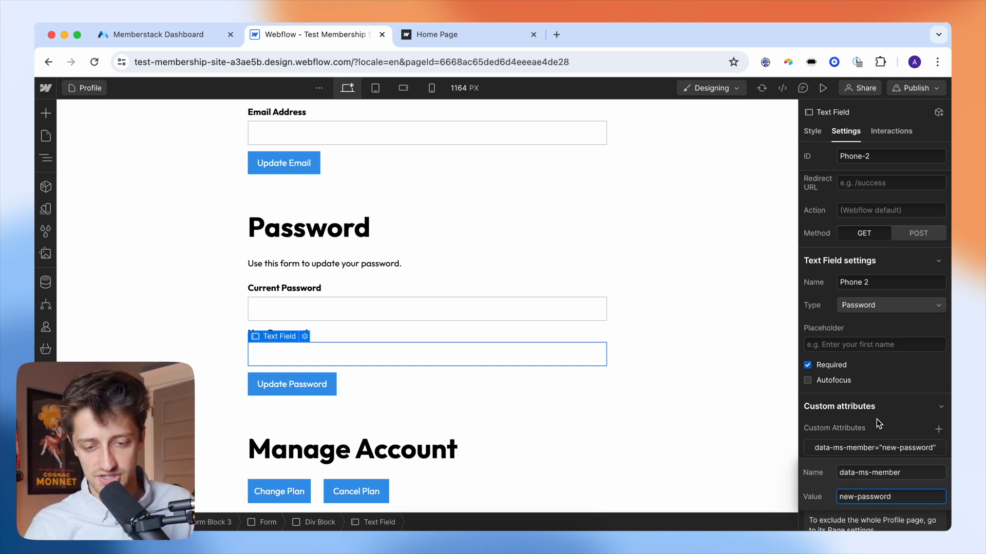
pyautogui.press('Return')
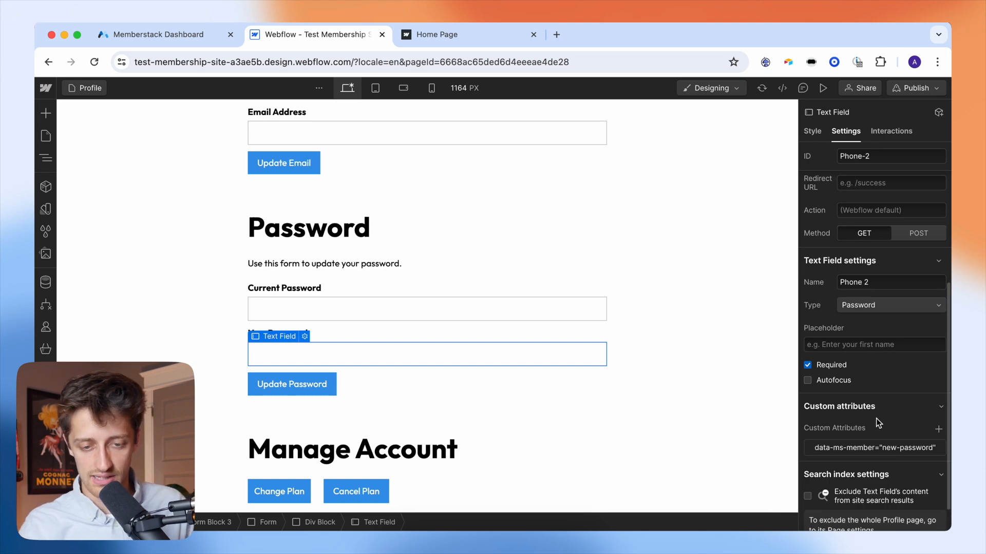
pyautogui.scroll(5, 511, 257)
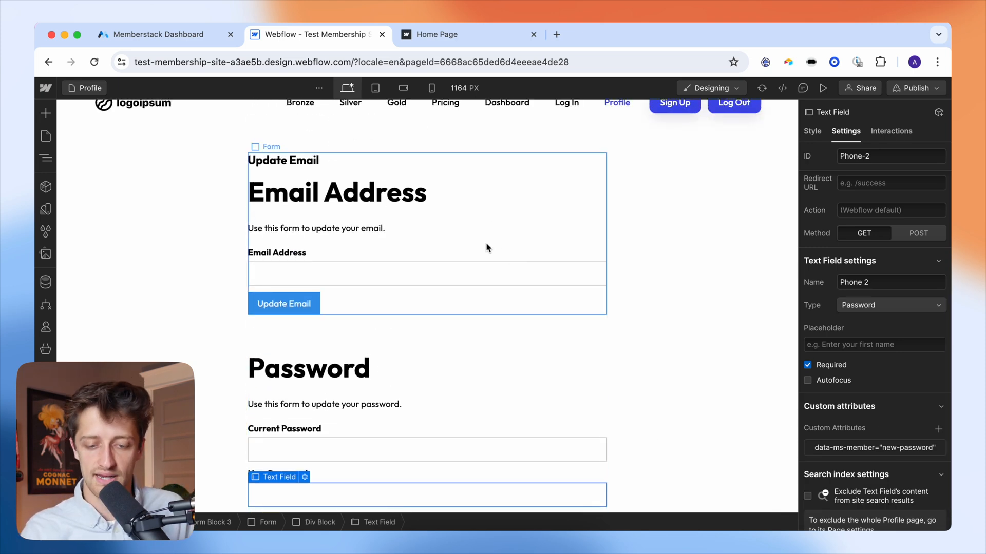
pyautogui.scroll(-5, 487, 247)
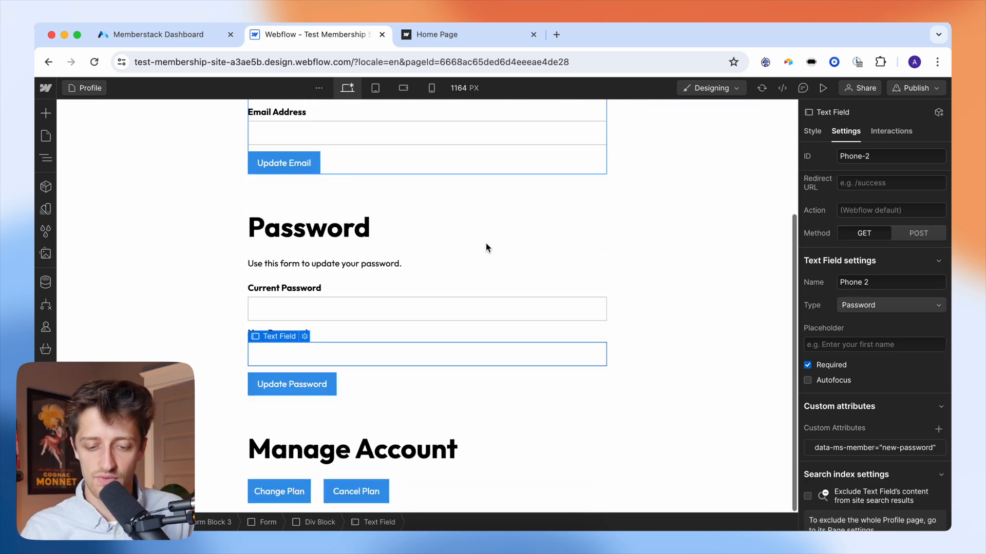
# - Insert an empty Link Block into the Manage Account form below the plan buttons
pyautogui.click(479, 474)
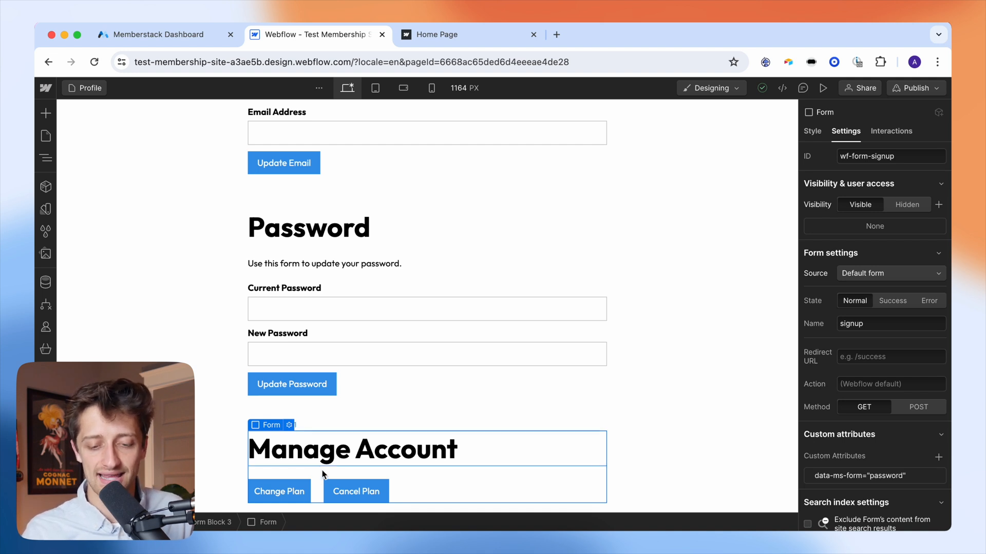
pyautogui.click(304, 489)
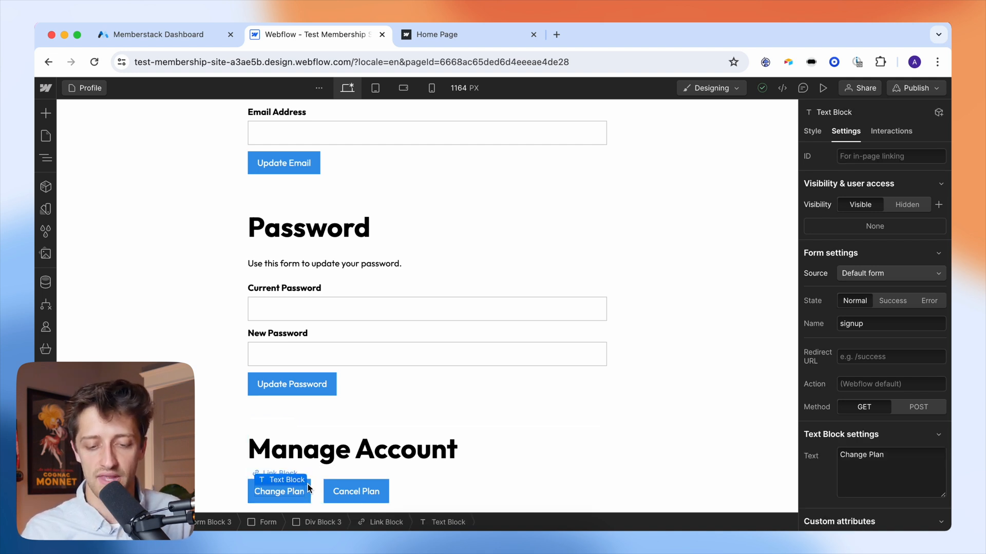
pyautogui.click(308, 491)
pyautogui.click(457, 469)
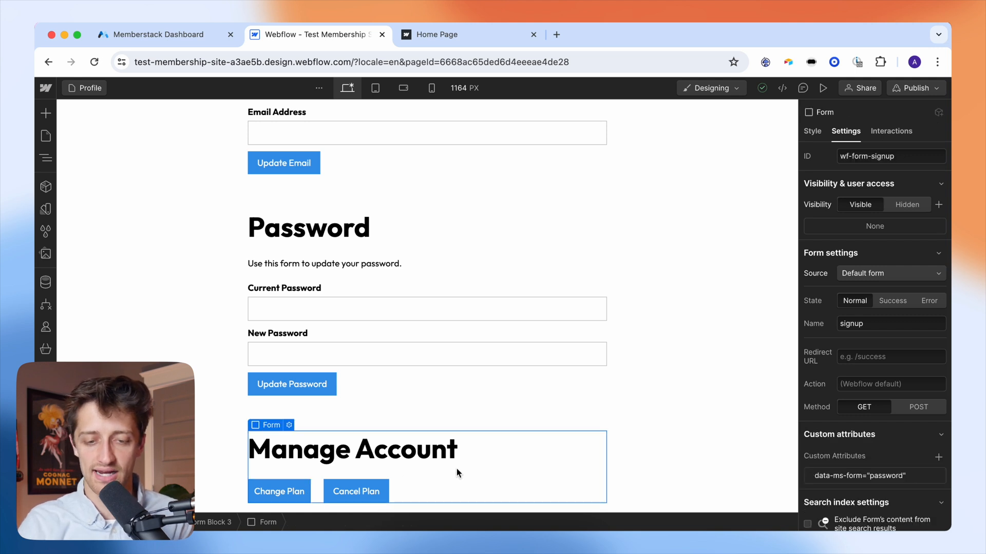
pyautogui.press('super+e')
pyautogui.write('link')
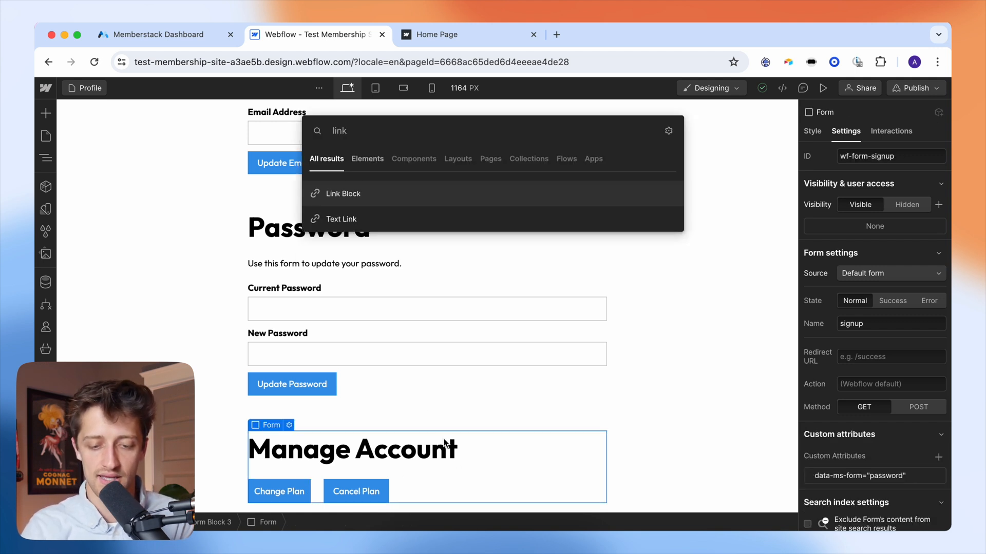
pyautogui.click(368, 200)
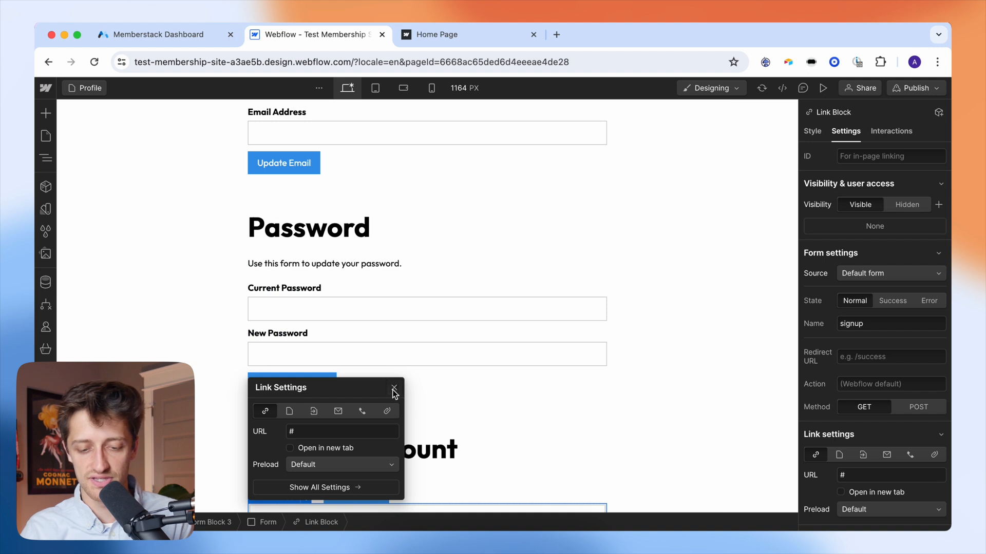
# - Confirm the Change Plan link block points to the Pricing page
pyautogui.scroll(-1, 408, 426)
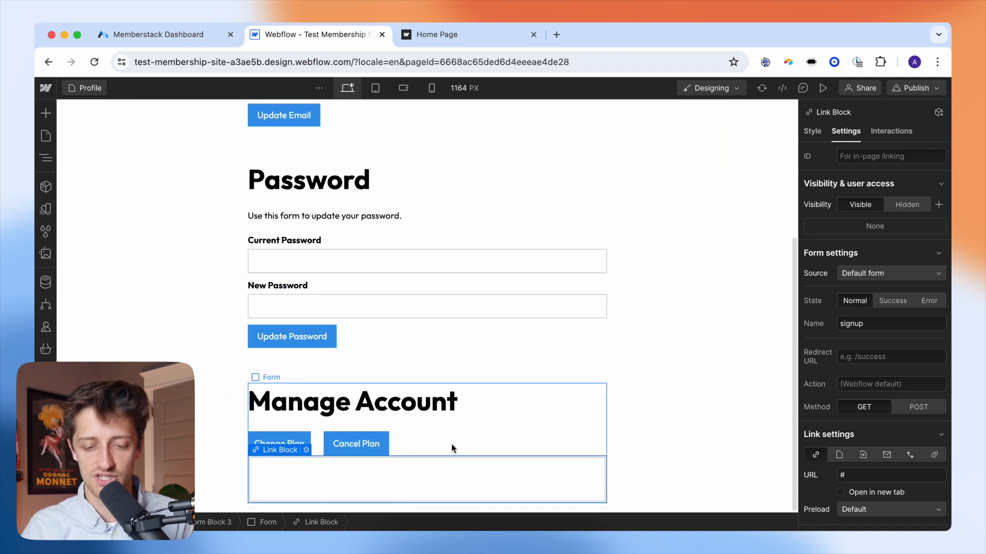
pyautogui.click(306, 444)
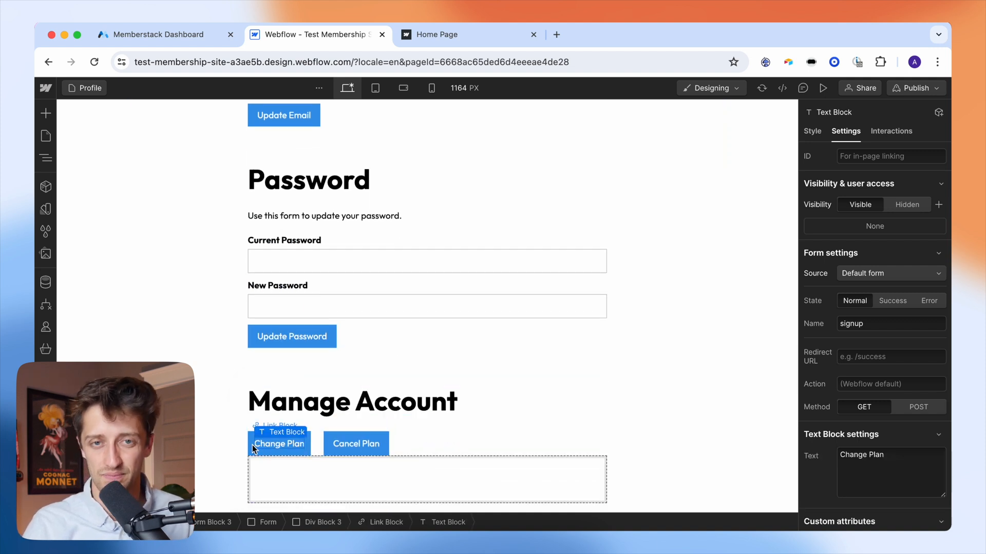
pyautogui.click(251, 445)
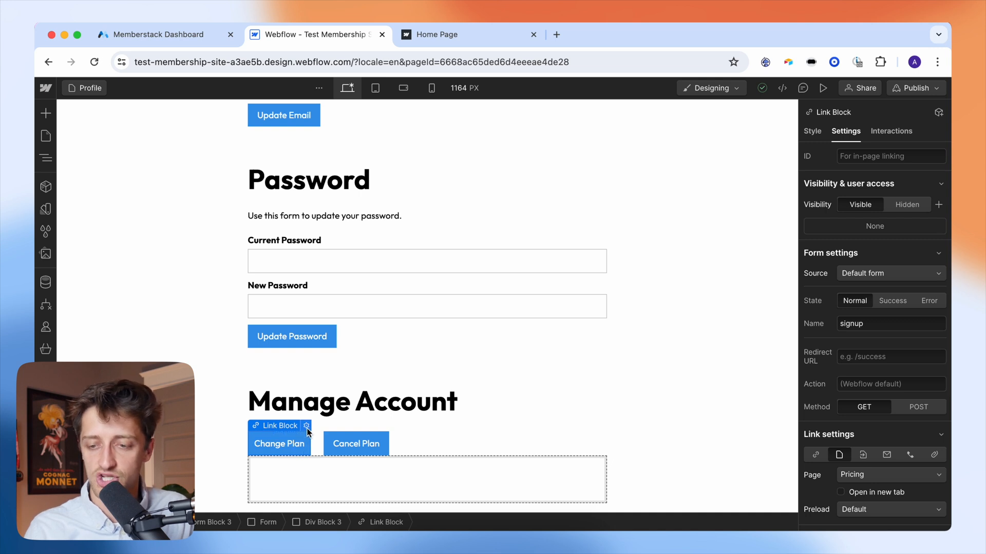
pyautogui.scroll(-5, 868, 282)
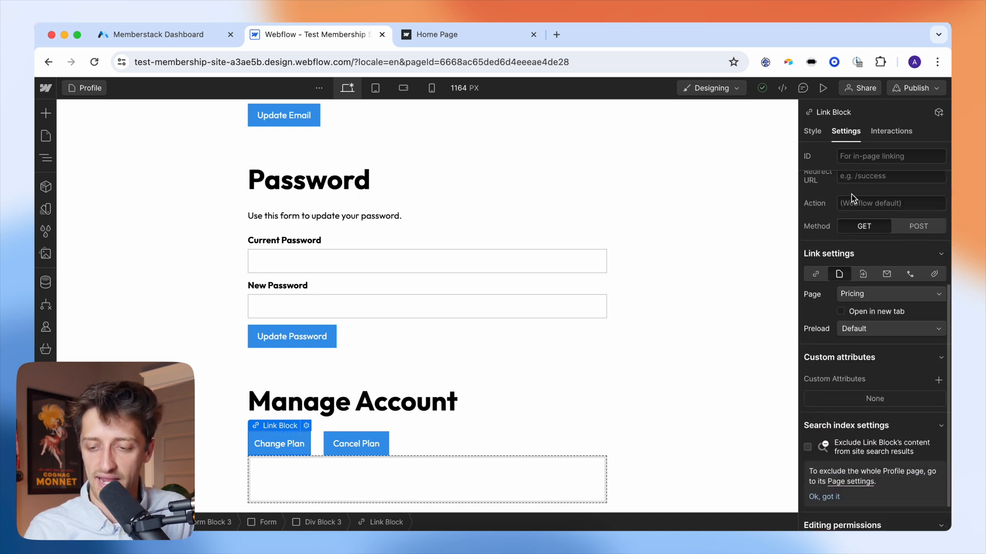
pyautogui.click(868, 281)
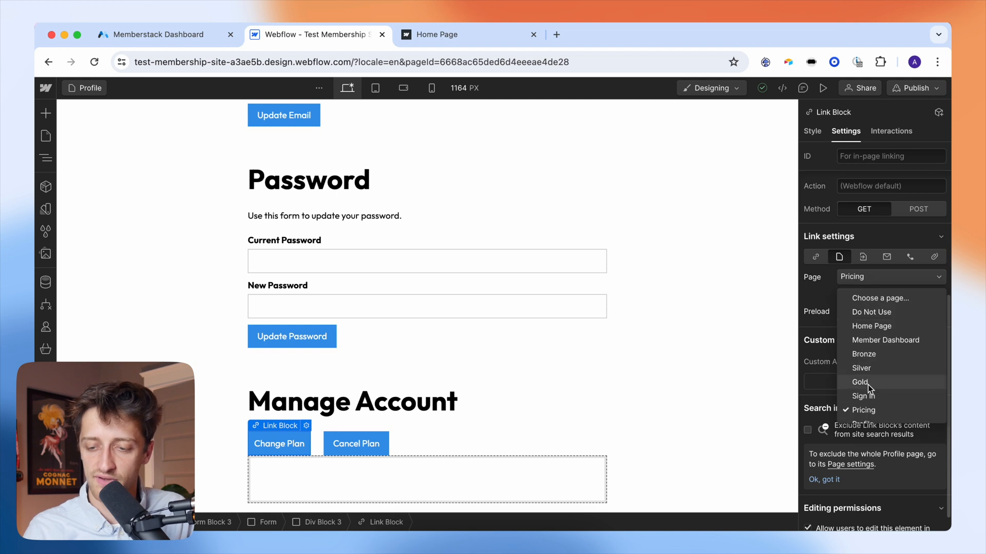
pyautogui.click(863, 410)
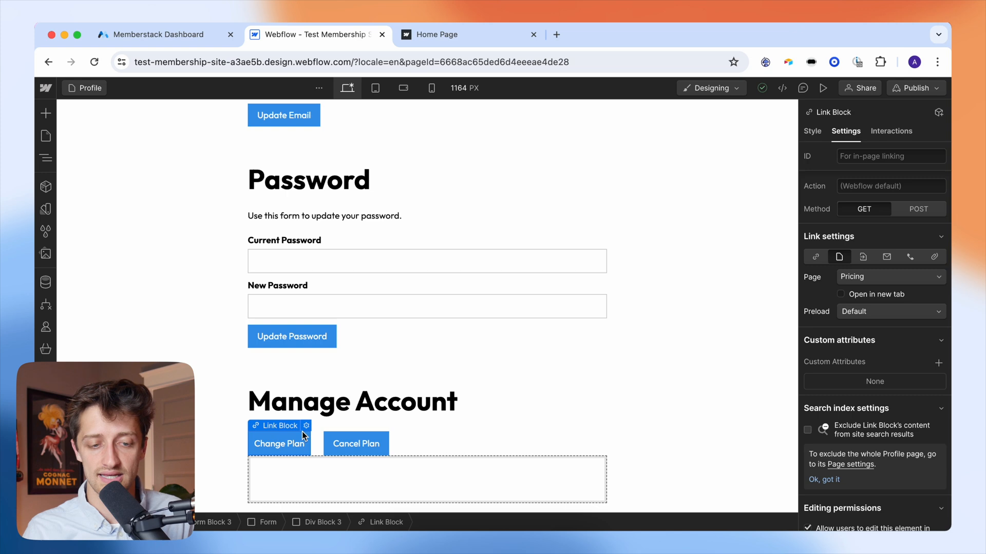
pyautogui.click(46, 136)
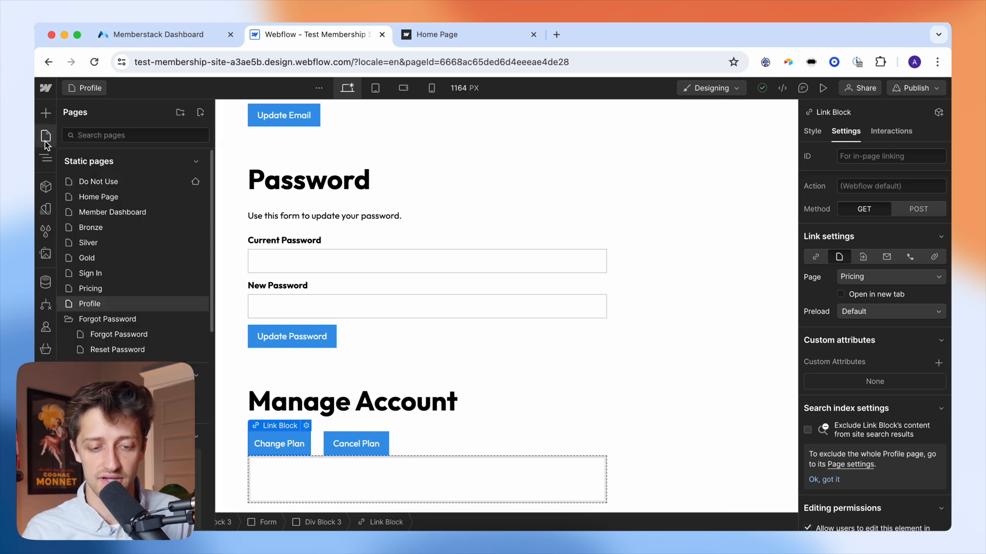
# - Return to the Profile page and select the Cancel Plan button under Manage Account
pyautogui.click(97, 287)
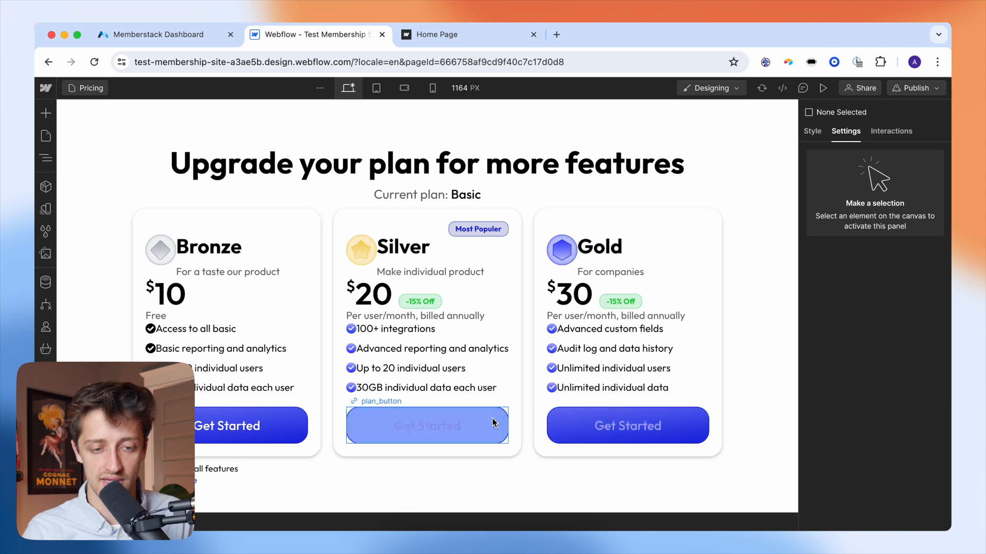
pyautogui.click(46, 135)
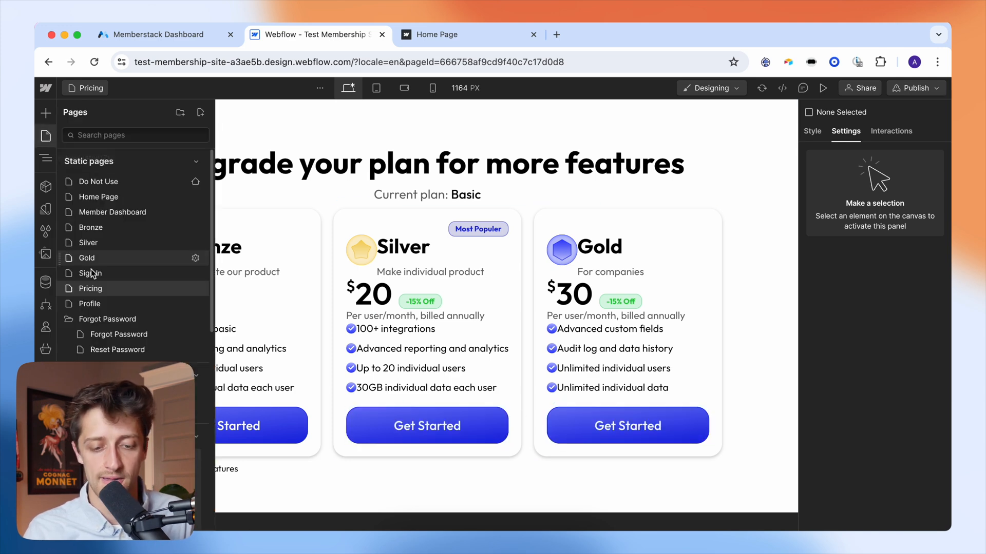
pyautogui.click(101, 304)
pyautogui.scroll(-5, 381, 372)
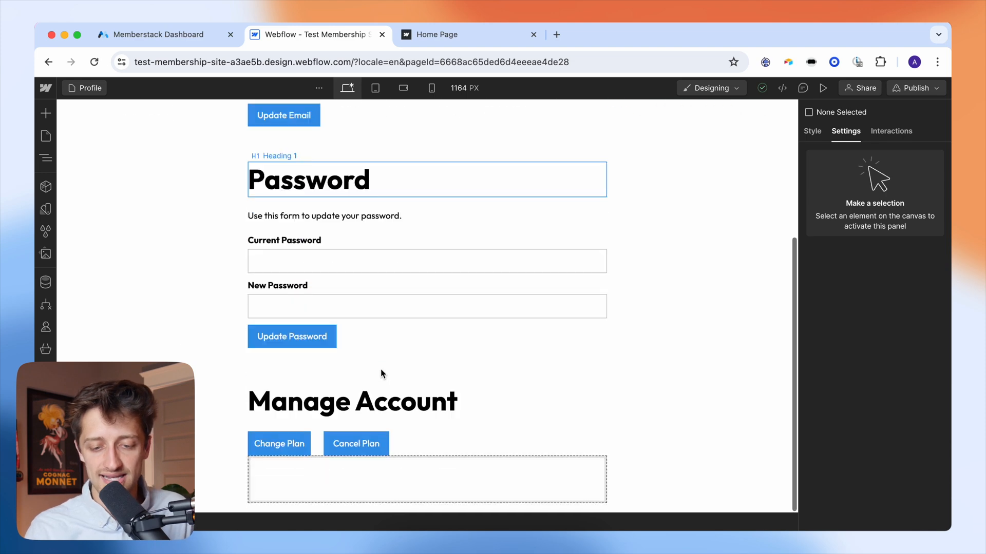
pyautogui.click(385, 443)
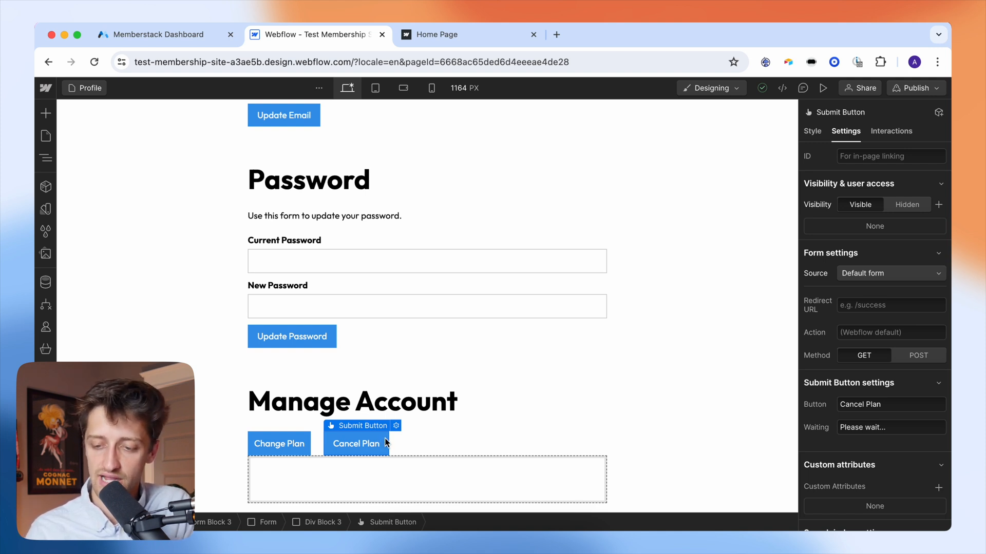
# - Add the custom attribute data-ms-action = customer-portal to the Cancel Plan button
pyautogui.scroll(-4, 872, 359)
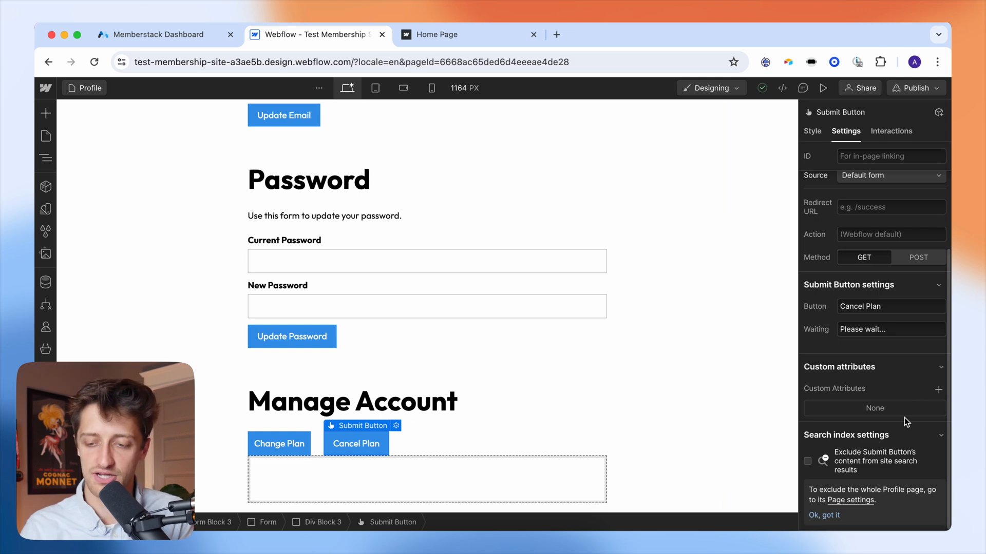
pyautogui.click(938, 389)
pyautogui.write('da')
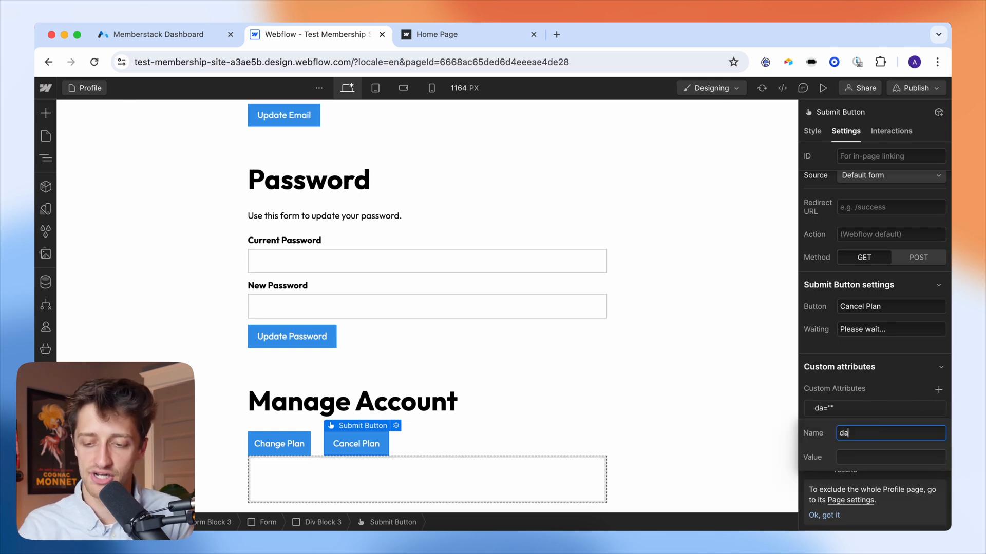
pyautogui.write('ta-ms-aa')
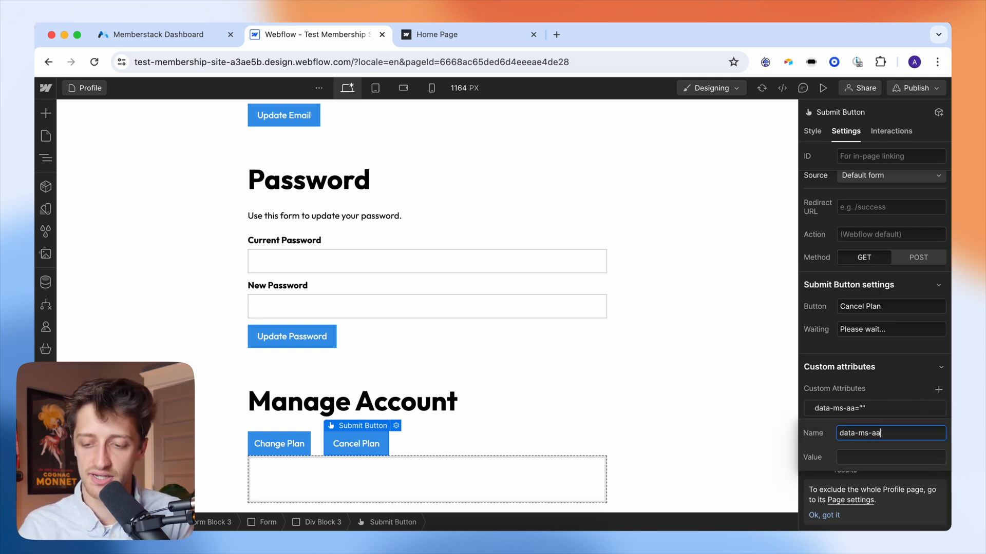
pyautogui.press('BackSpace')
pyautogui.write('ction')
pyautogui.press('Tab')
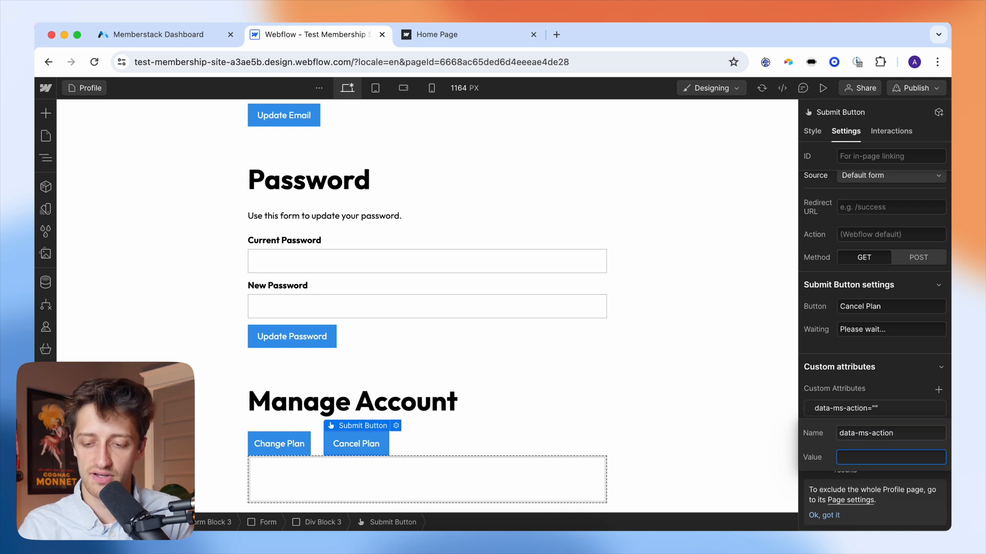
pyautogui.write('customer')
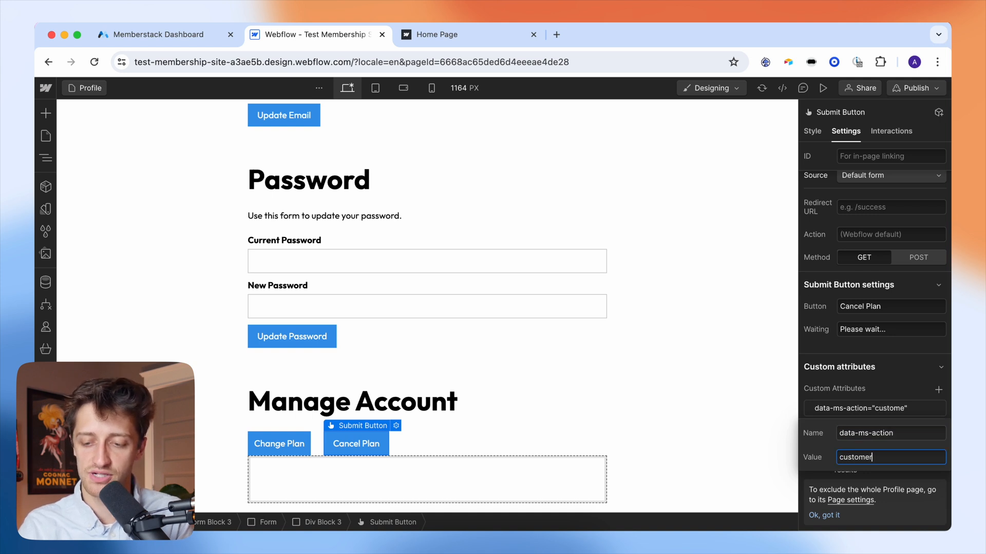
pyautogui.write('-portal')
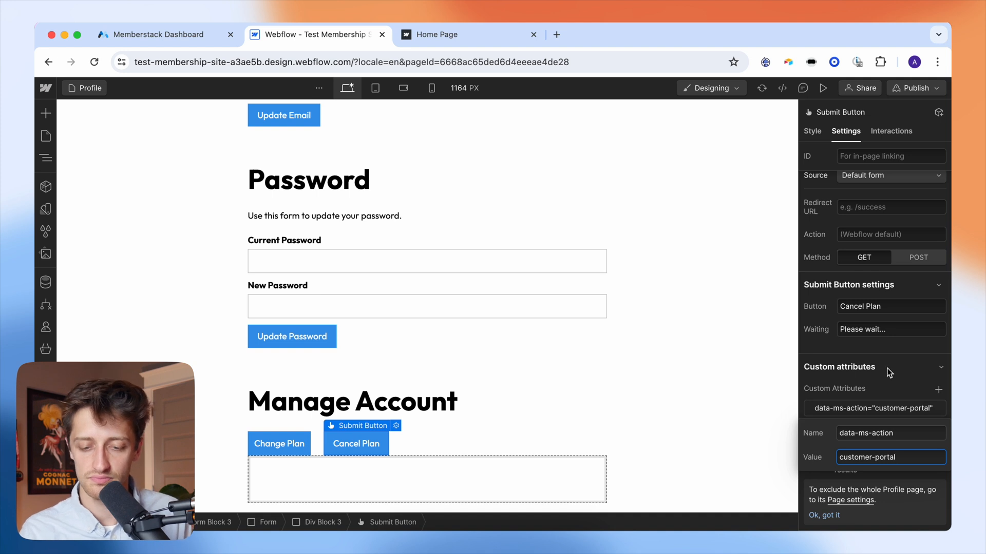
pyautogui.click(386, 453)
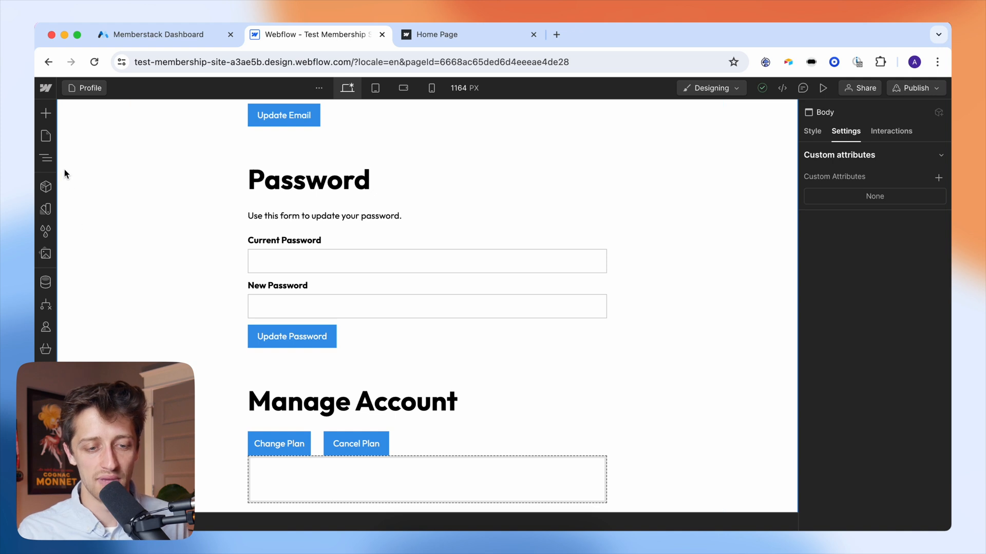
# - Switch to the Pricing page and select the Bronze plan's Get Started button
pyautogui.click(54, 142)
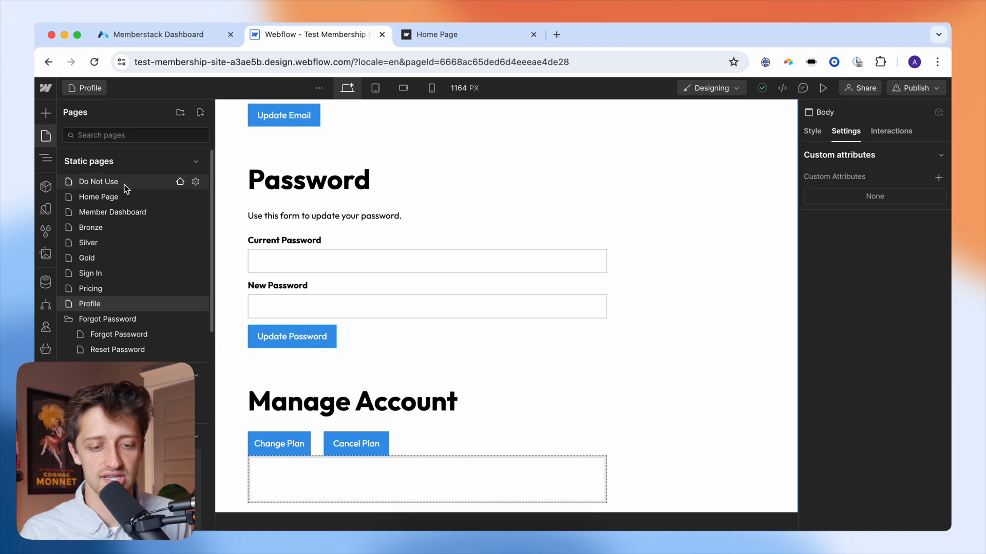
pyautogui.click(98, 288)
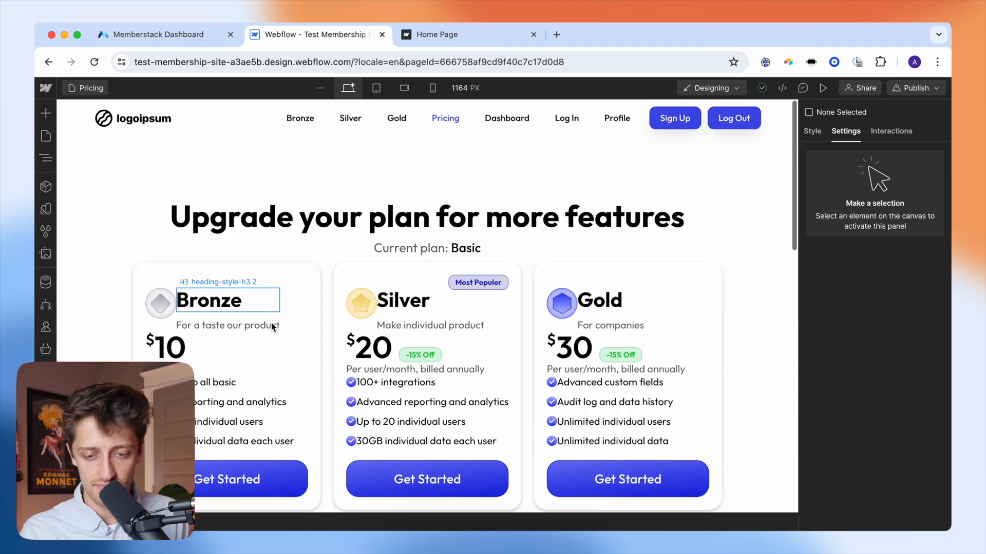
pyautogui.scroll(-3, 329, 369)
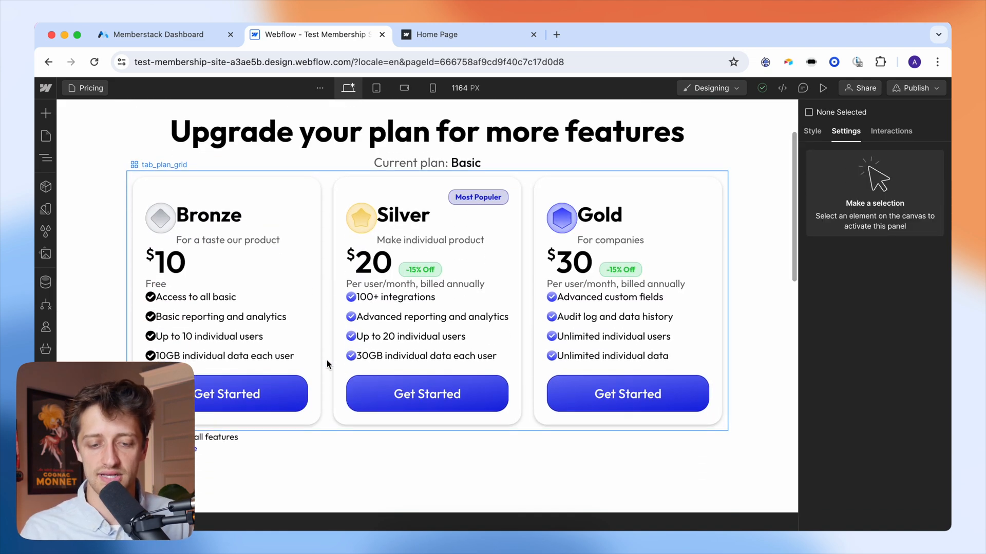
pyautogui.click(295, 392)
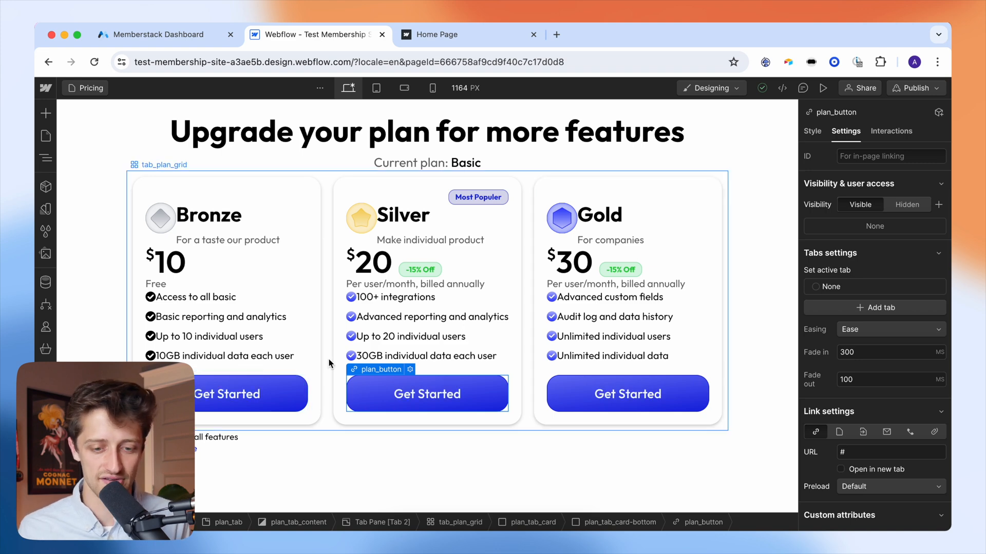
pyautogui.click(297, 386)
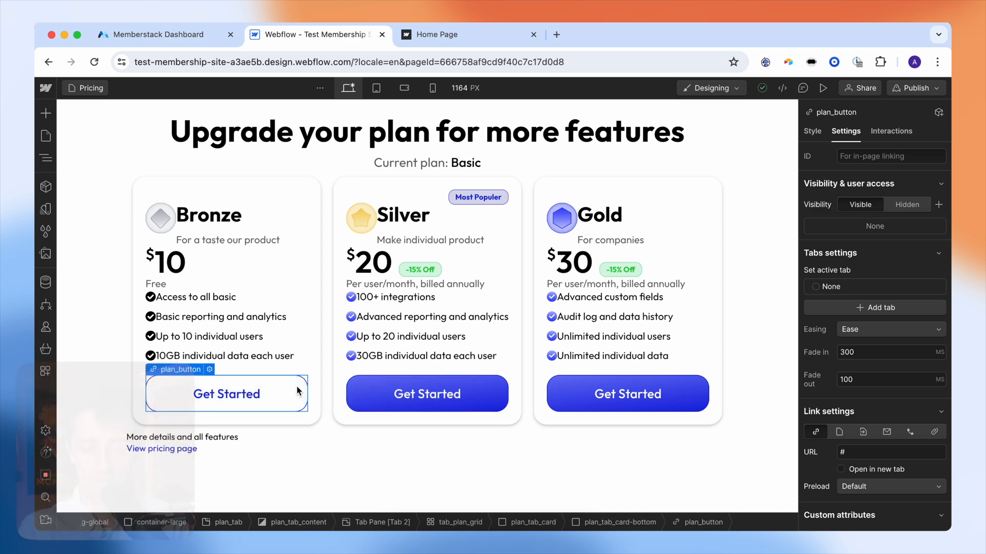
# - Insert a Div Block inside the Bronze Get Started button and set the button's position mode
pyautogui.press('super+e')
pyautogui.write('div')
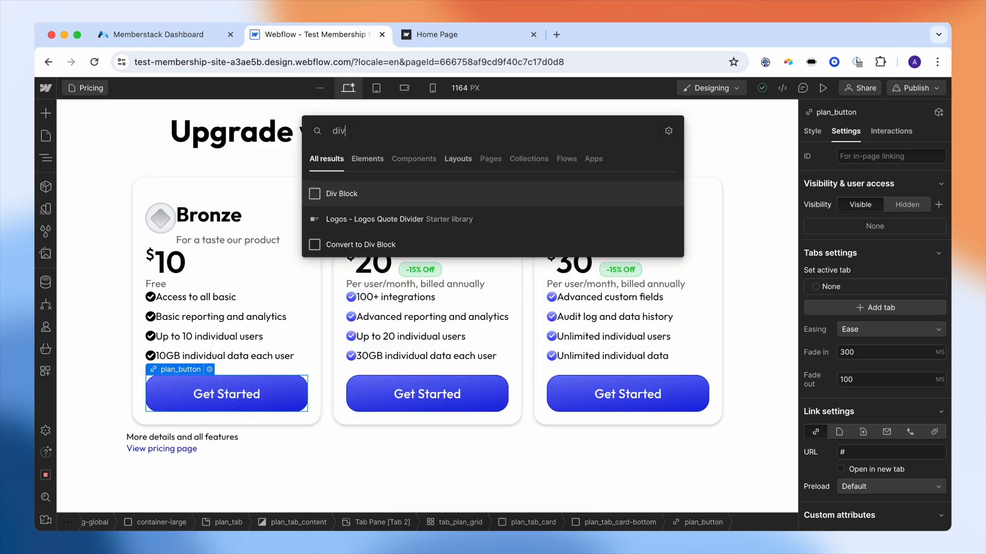
pyautogui.press('Return')
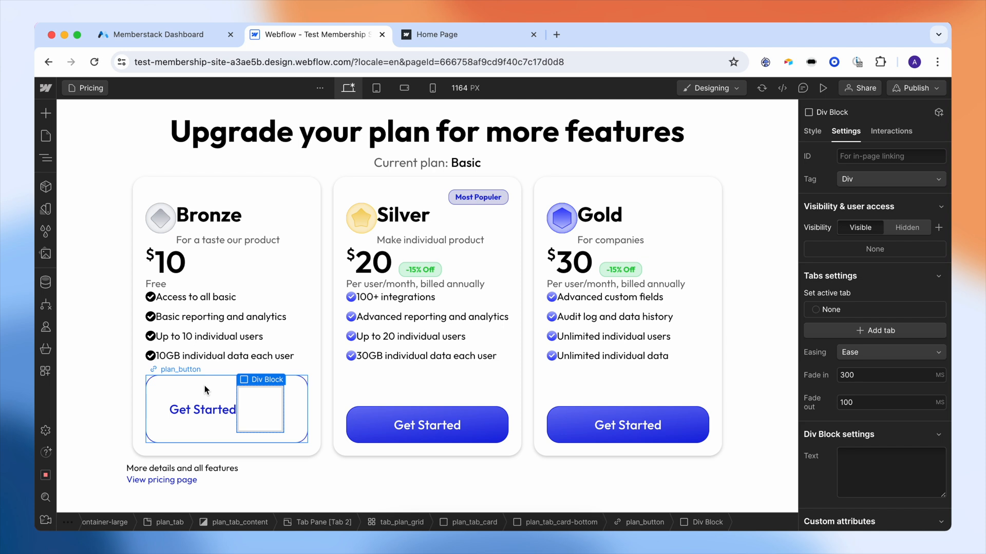
pyautogui.click(146, 381)
pyautogui.scroll(-1, 871, 268)
pyautogui.press('s')
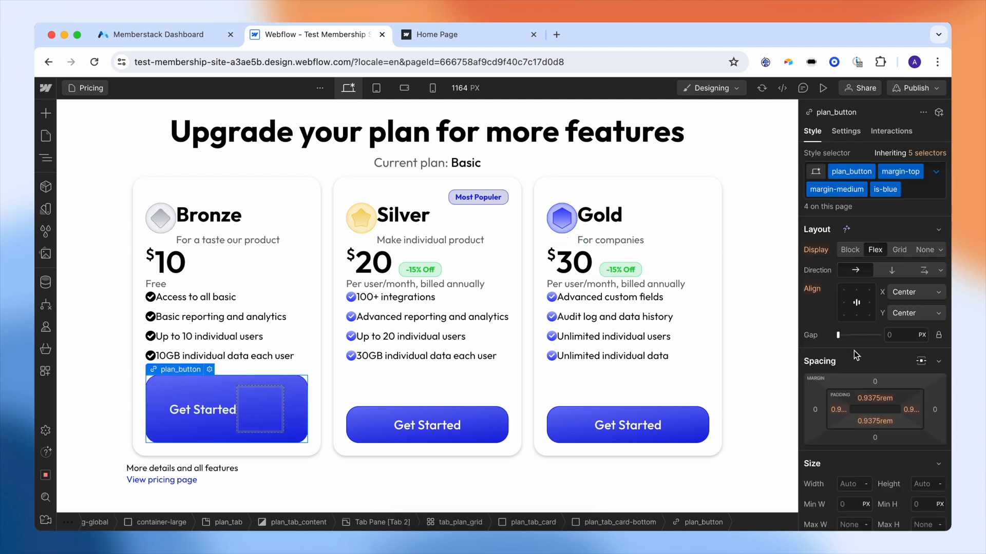
pyautogui.scroll(-5, 854, 349)
pyautogui.click(875, 358)
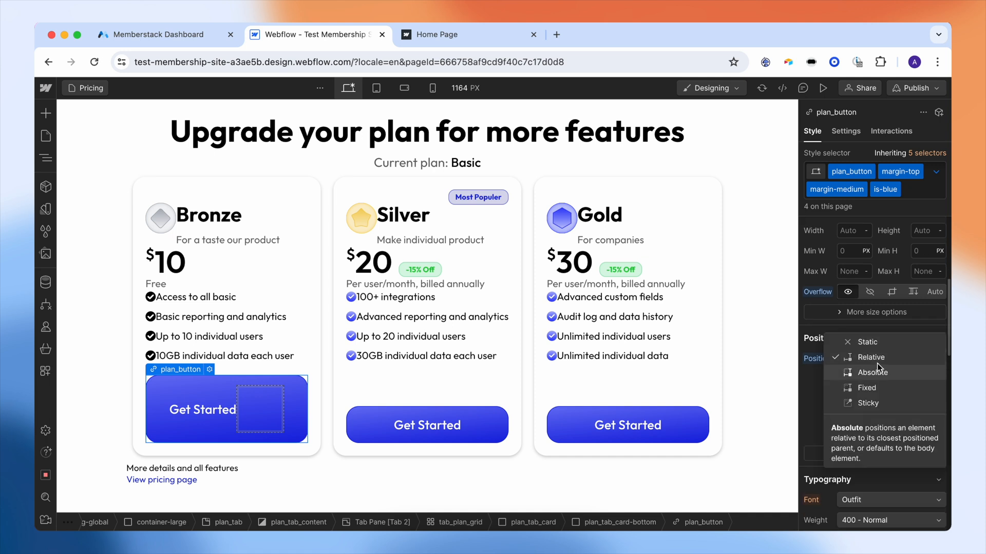
pyautogui.click(873, 372)
# - Give the Div Block the class Cover Button, positioned absolute to fill the whole button
pyautogui.click(271, 410)
pyautogui.press('super+Return')
pyautogui.write('Cover ')
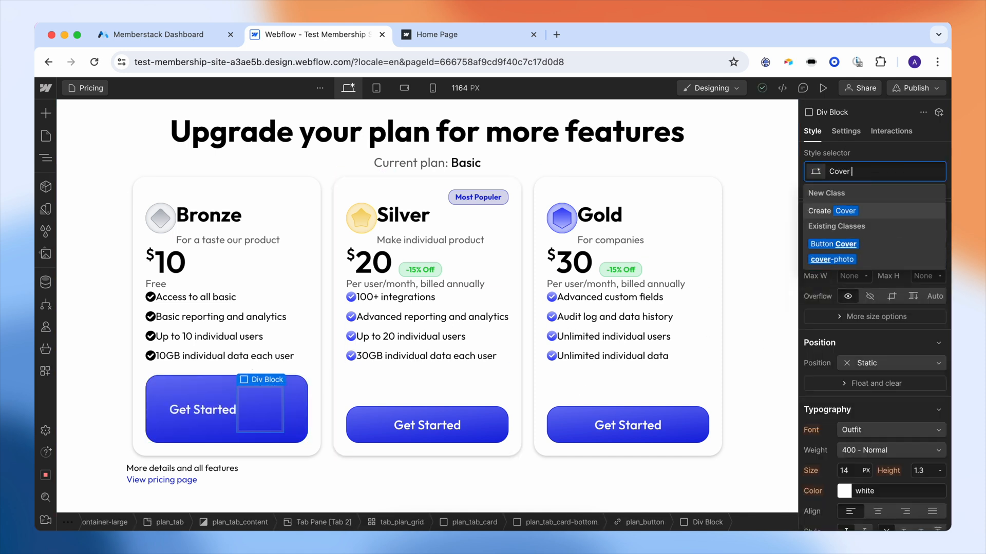
pyautogui.write('Button')
pyautogui.press('Return')
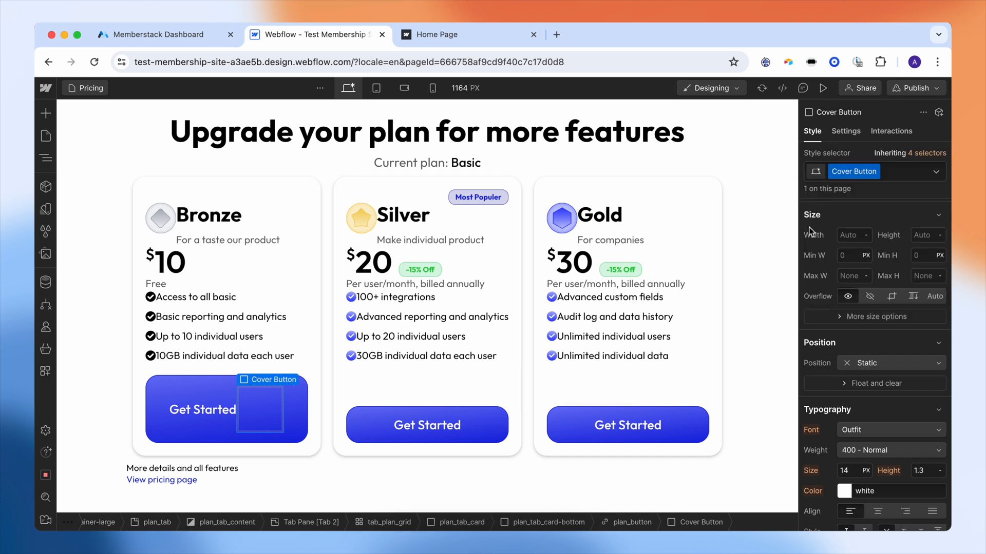
pyautogui.scroll(-2, 868, 360)
pyautogui.click(871, 320)
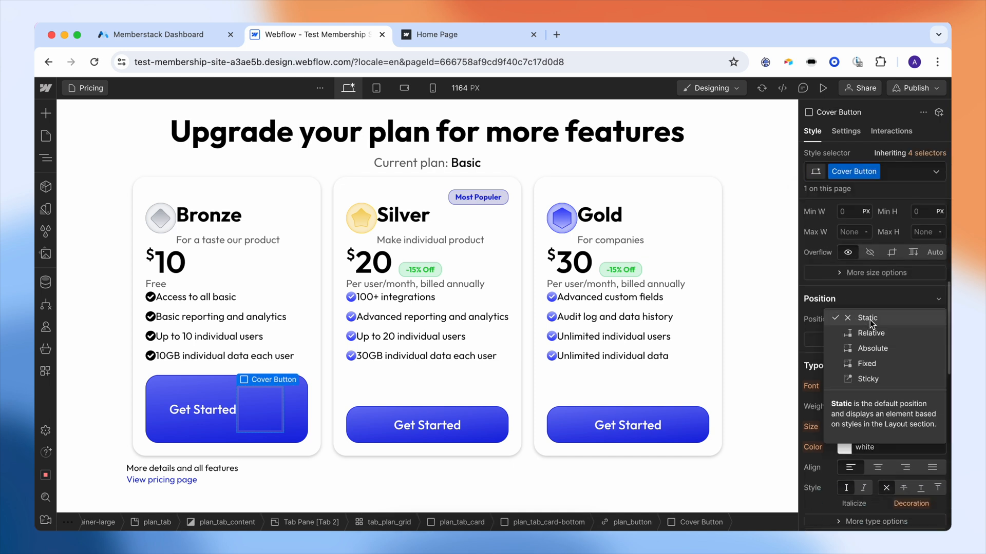
pyautogui.click(873, 349)
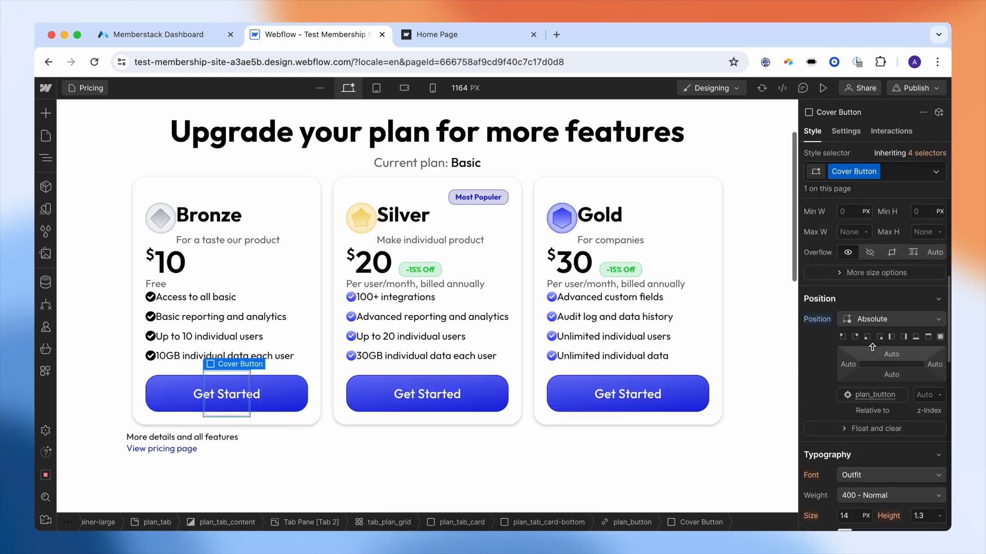
pyautogui.click(940, 337)
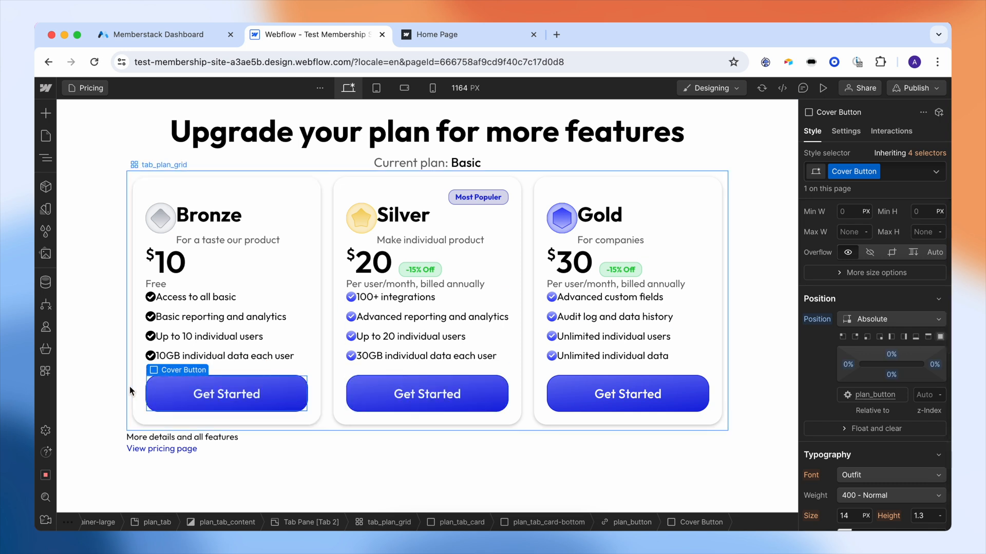
# - Set the Cover Button background colour to white
pyautogui.scroll(-5, 853, 394)
pyautogui.scroll(-2, 853, 393)
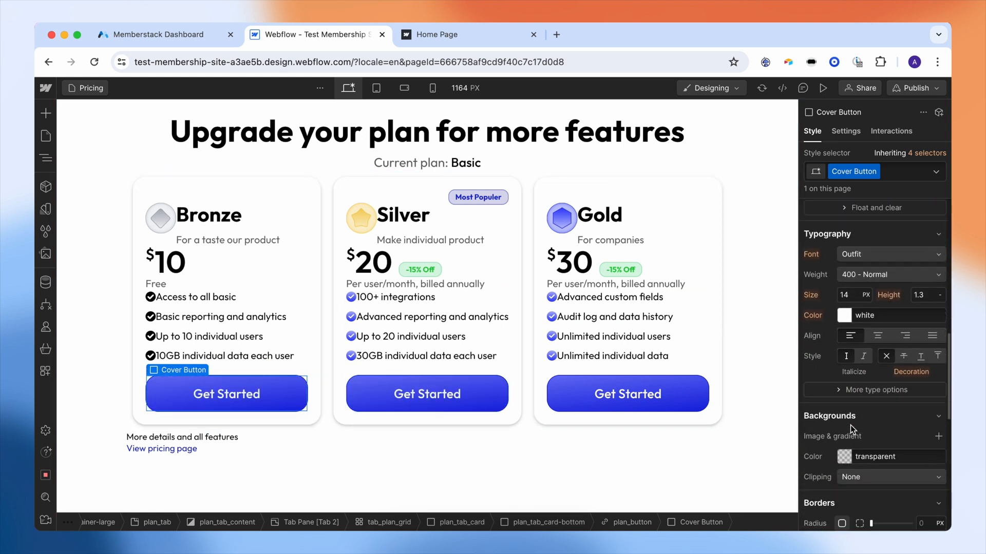
pyautogui.click(846, 449)
pyautogui.click(849, 297)
pyautogui.moveTo(849, 296); pyautogui.dragTo(804, 265)
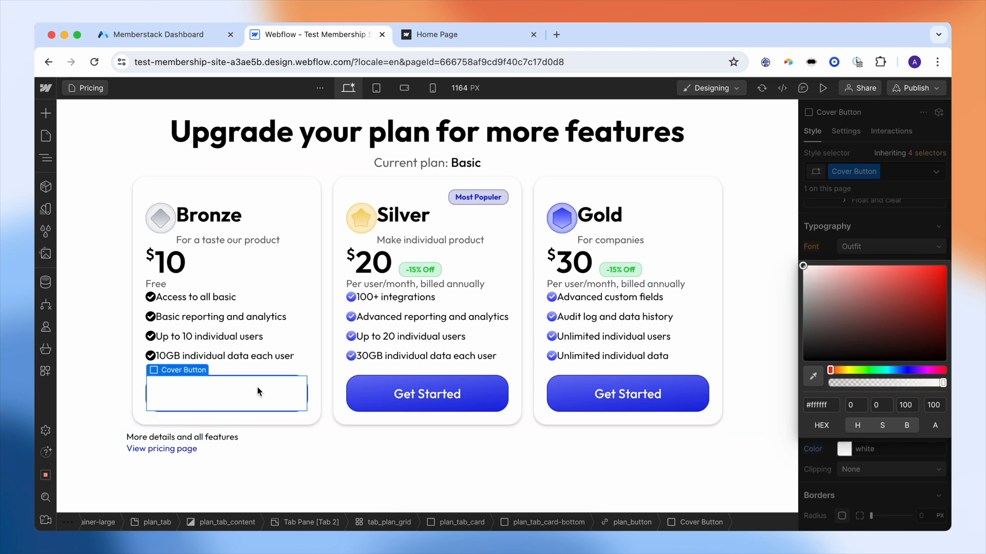
pyautogui.click(873, 231)
# - Round Cover Button's corners to 1.25 REM and give it 2 px margins on all sides
pyautogui.scroll(-6, 872, 308)
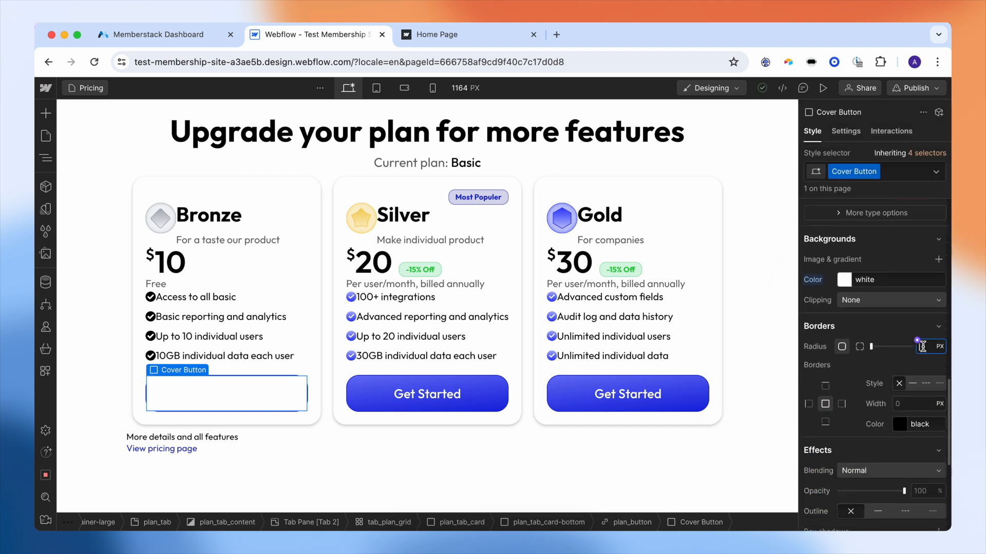
pyautogui.click(922, 347)
pyautogui.write('1.25')
pyautogui.click(939, 347)
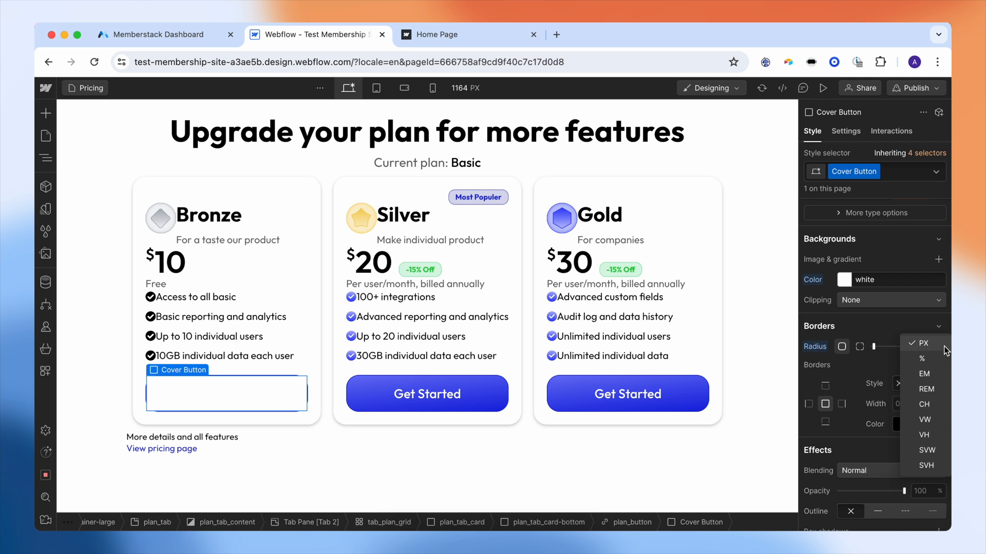
pyautogui.click(927, 390)
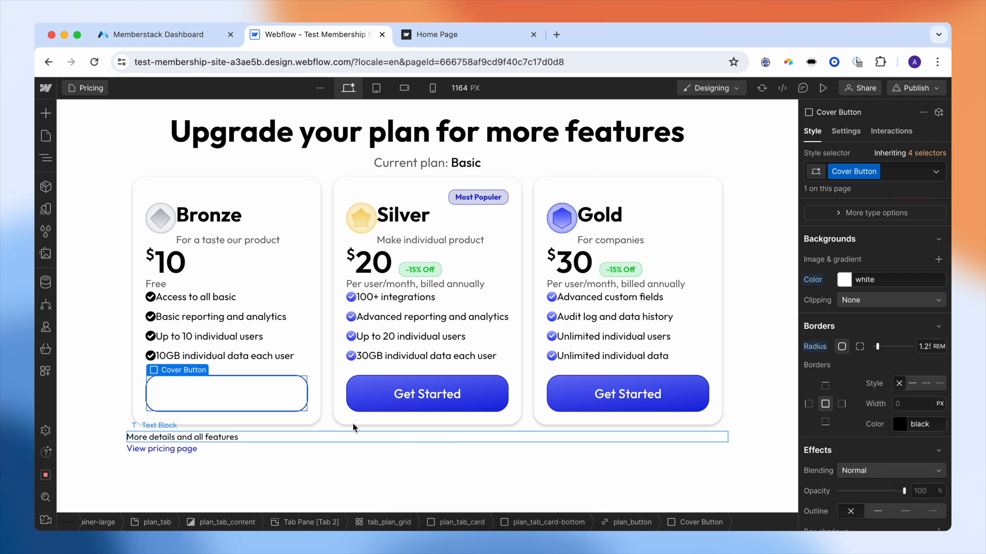
pyautogui.scroll(10, 811, 354)
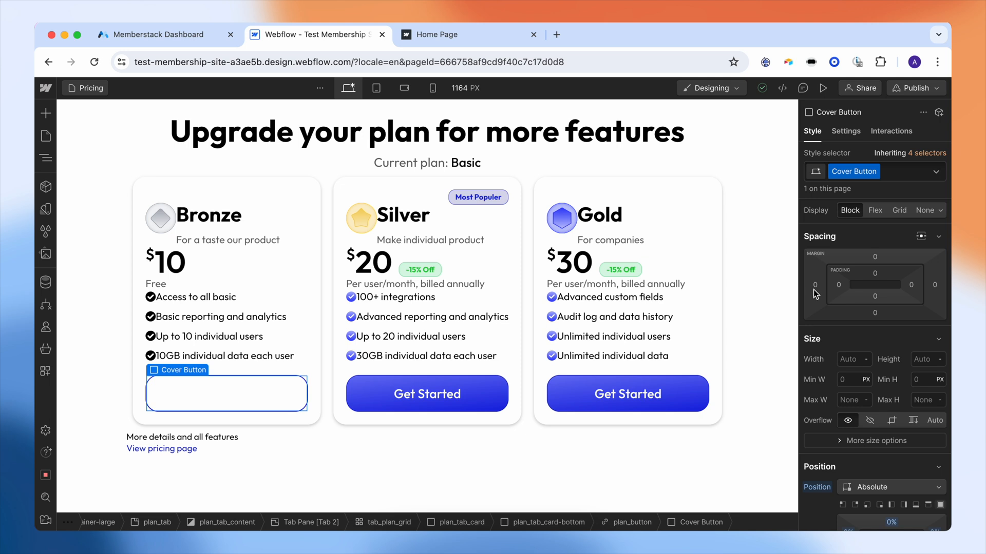
pyautogui.moveTo(815, 292); pyautogui.dragTo(807, 286)
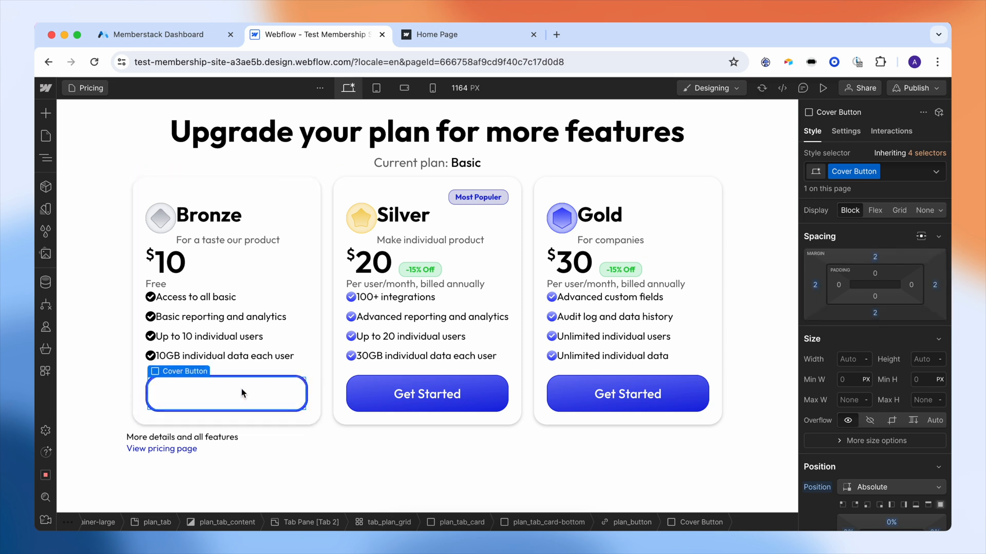
pyautogui.press('super+k')
# - Add a Text Block labelled for the Bronze plan inside the Bronze cover button
pyautogui.write('text')
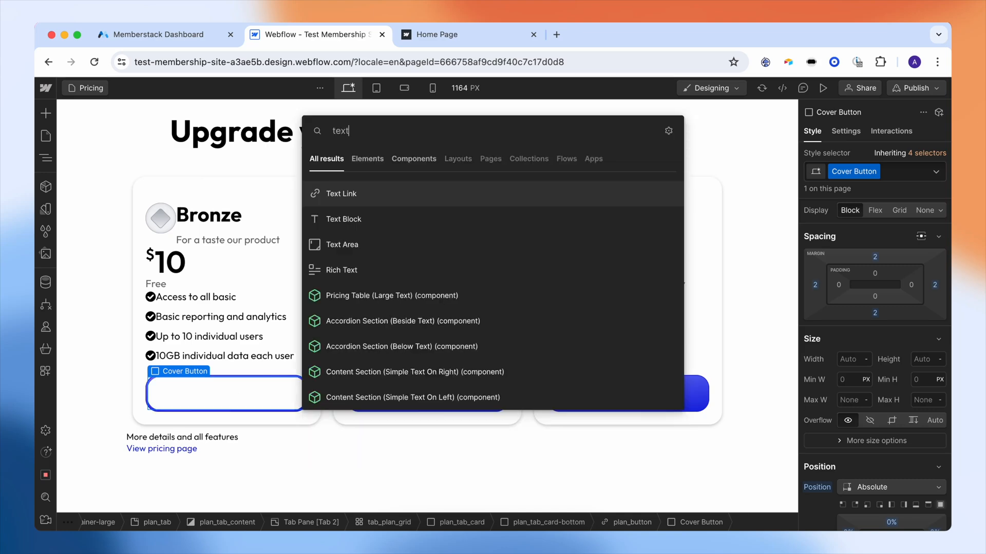
pyautogui.click(334, 220)
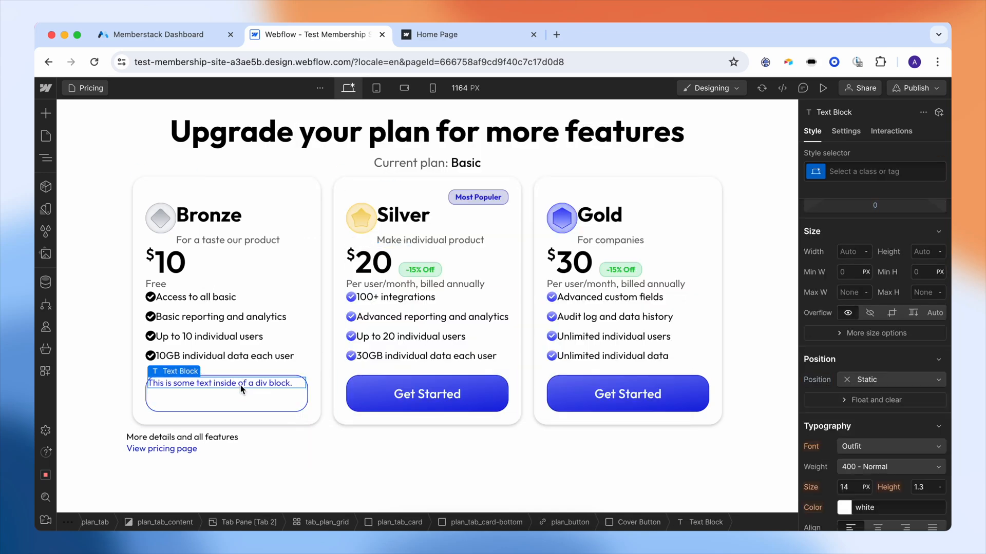
pyautogui.doubleClick(241, 383)
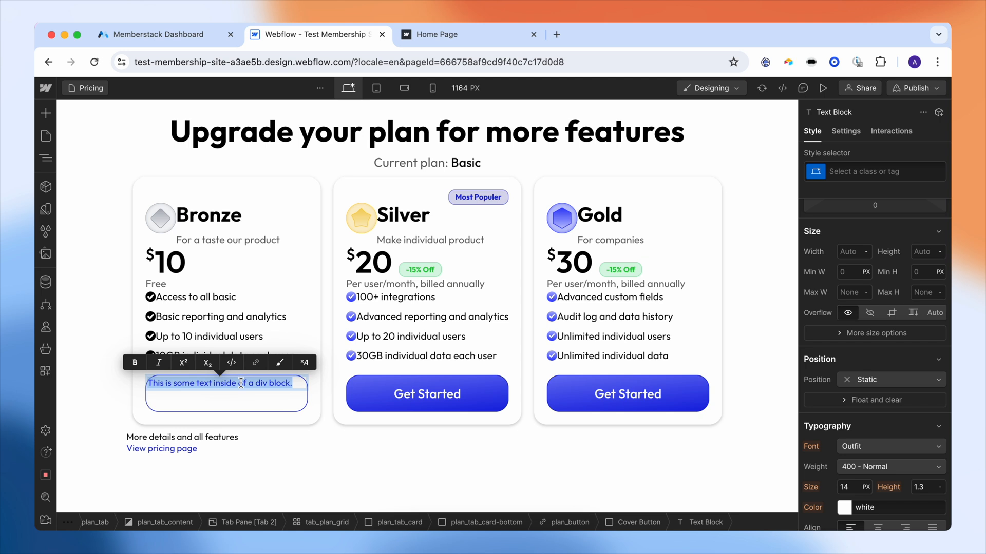
pyautogui.write('Bronze Plan Unl')
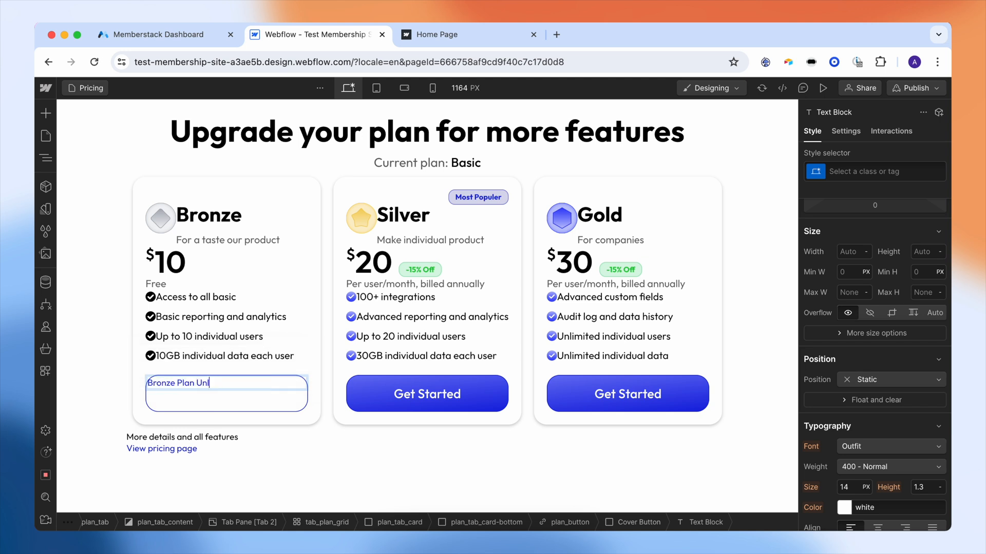
# - Make the cover button a centred flex layout and colour its label text black
pyautogui.click(201, 402)
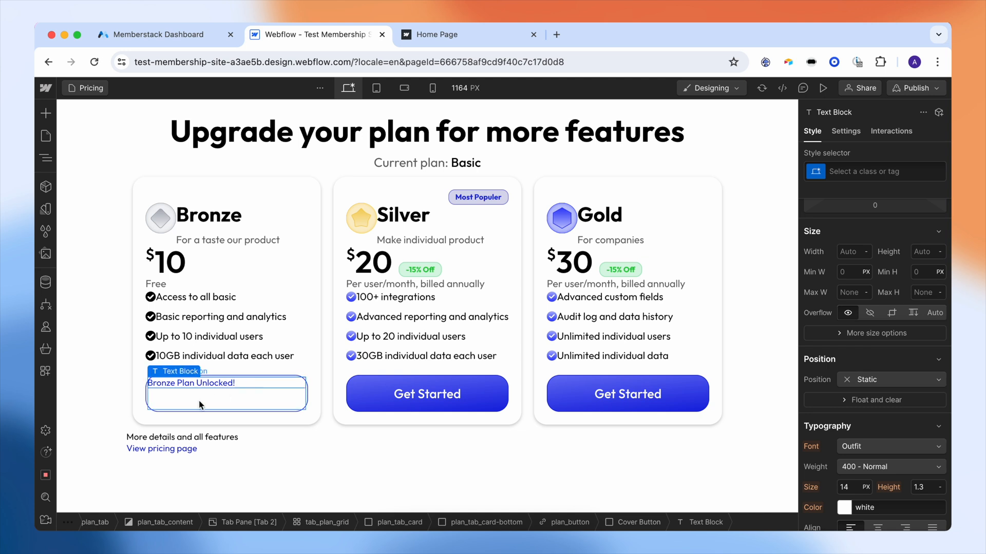
pyautogui.click(201, 402)
pyautogui.click(869, 210)
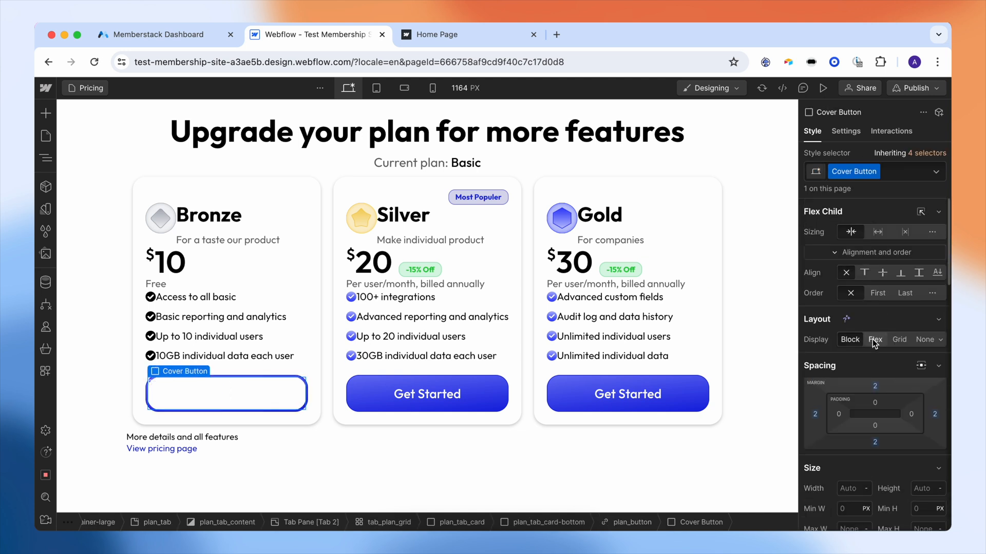
pyautogui.click(856, 392)
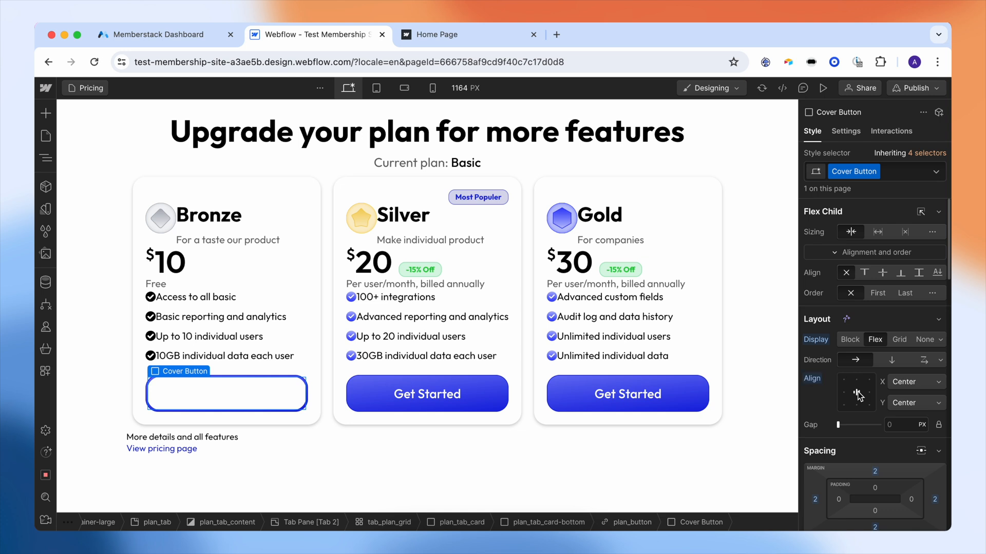
pyautogui.click(258, 400)
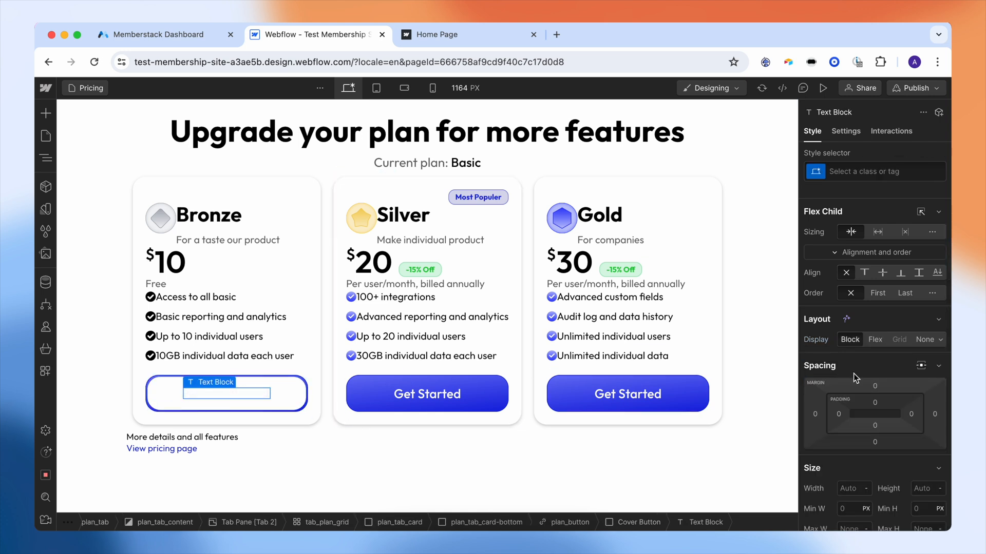
pyautogui.scroll(-5, 873, 360)
pyautogui.click(845, 395)
pyautogui.moveTo(851, 236); pyautogui.dragTo(782, 293)
# - Put the cover button on the Silver and Gold cards and relabel Silver's as 'Silver Plan Unlocked!'
pyautogui.click(370, 394)
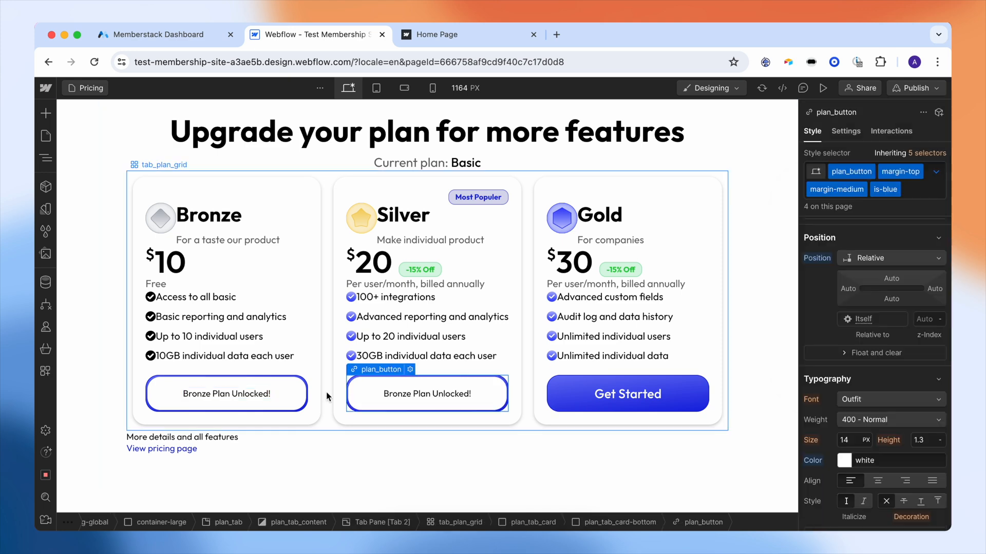
pyautogui.click(291, 397)
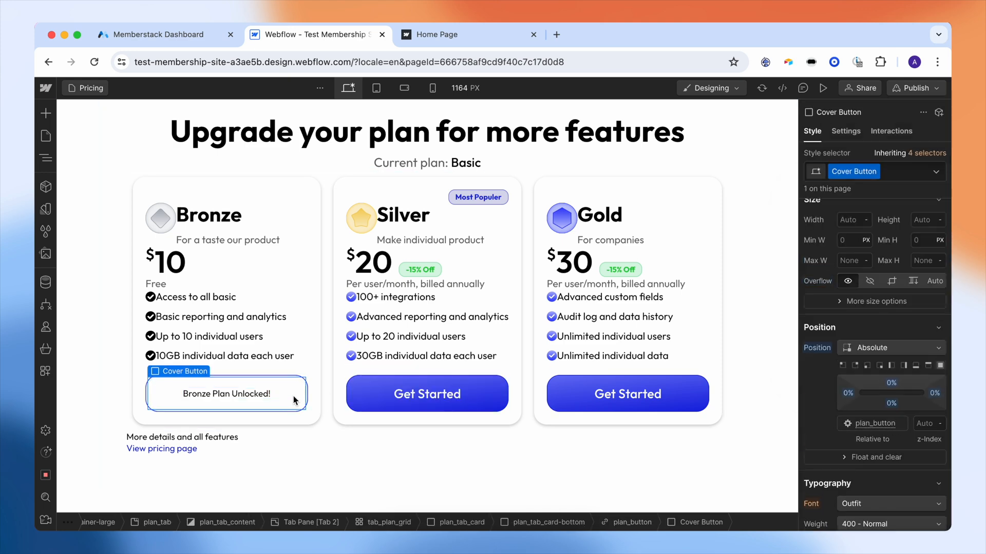
pyautogui.click(365, 389)
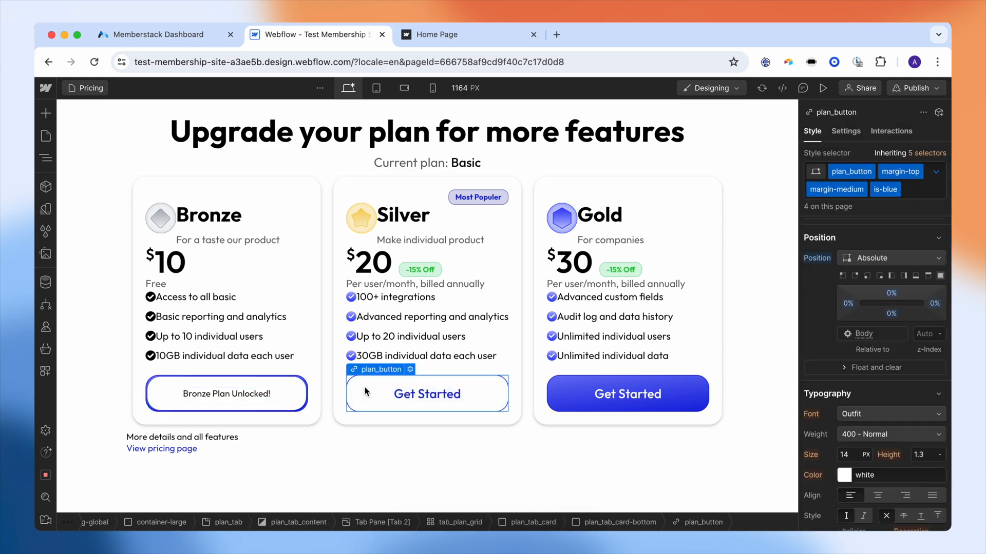
pyautogui.click(569, 398)
pyautogui.click(408, 395)
pyautogui.doubleClick(411, 395)
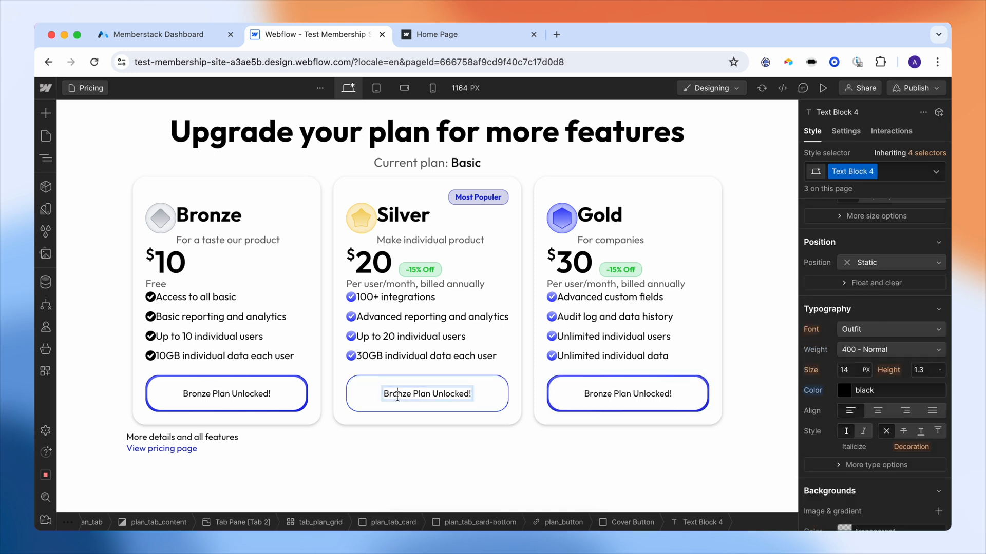
pyautogui.moveTo(412, 394); pyautogui.dragTo(382, 399)
pyautogui.write('Silver')
# - Relabel the Gold card's cover button as 'Gold Plan Unlocked!'
pyautogui.click(593, 392)
pyautogui.click(592, 393)
pyautogui.doubleClick(592, 393)
pyautogui.click(614, 394)
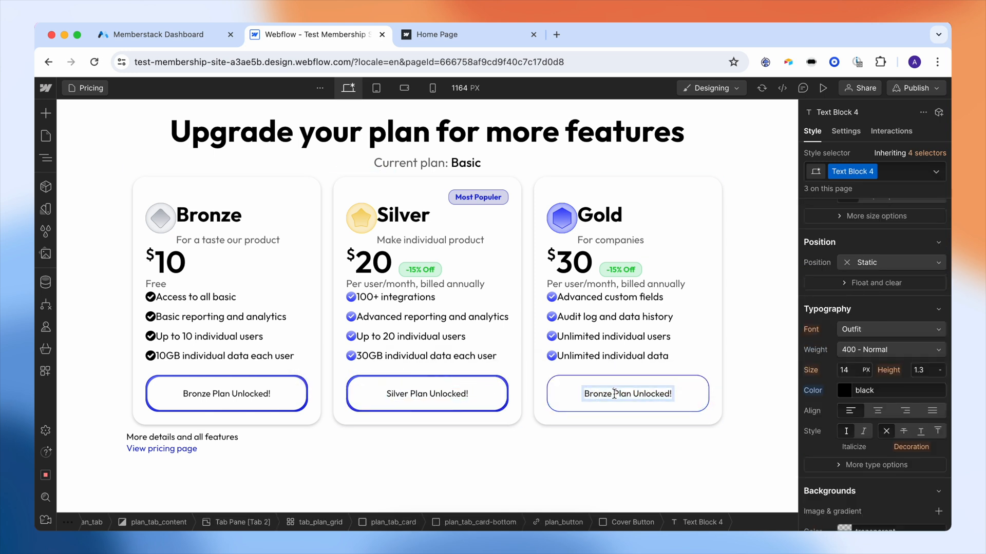
pyautogui.doubleClick(611, 394)
pyautogui.write('Gold')
pyautogui.press('Escape')
pyautogui.click(559, 465)
# - Start a data-ms-content custom attribute on the Bronze card's cover button
pyautogui.scroll(1, 293, 417)
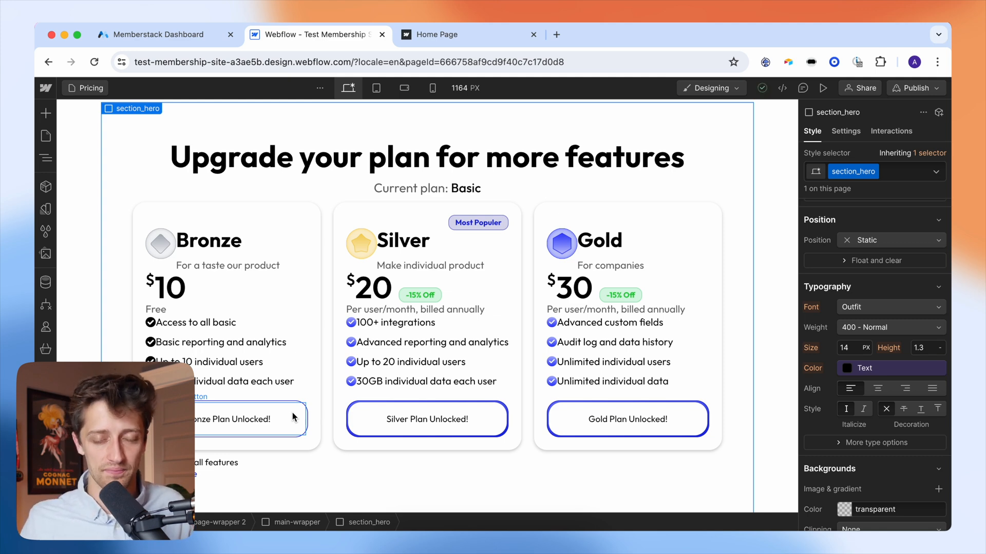
pyautogui.click(179, 421)
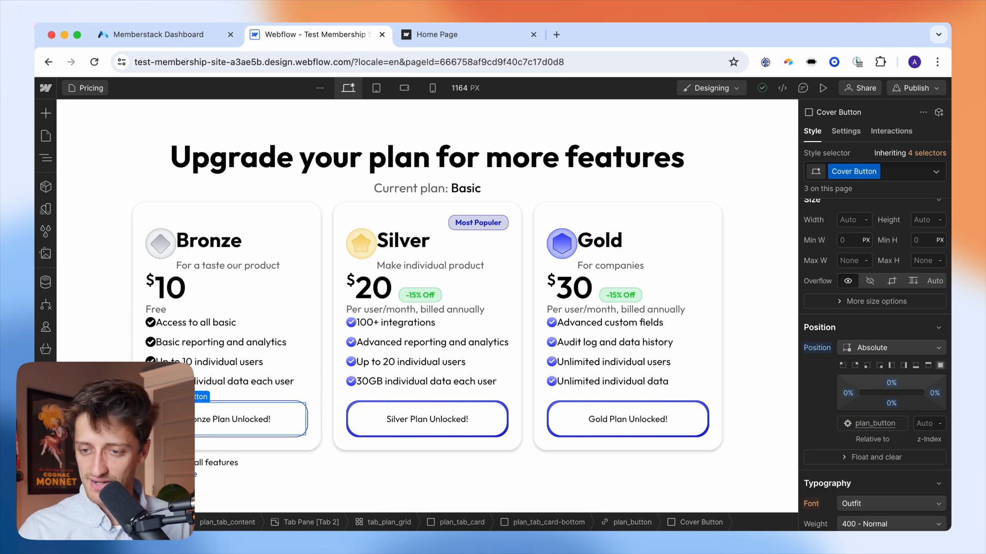
pyautogui.click(845, 131)
pyautogui.scroll(-3, 860, 303)
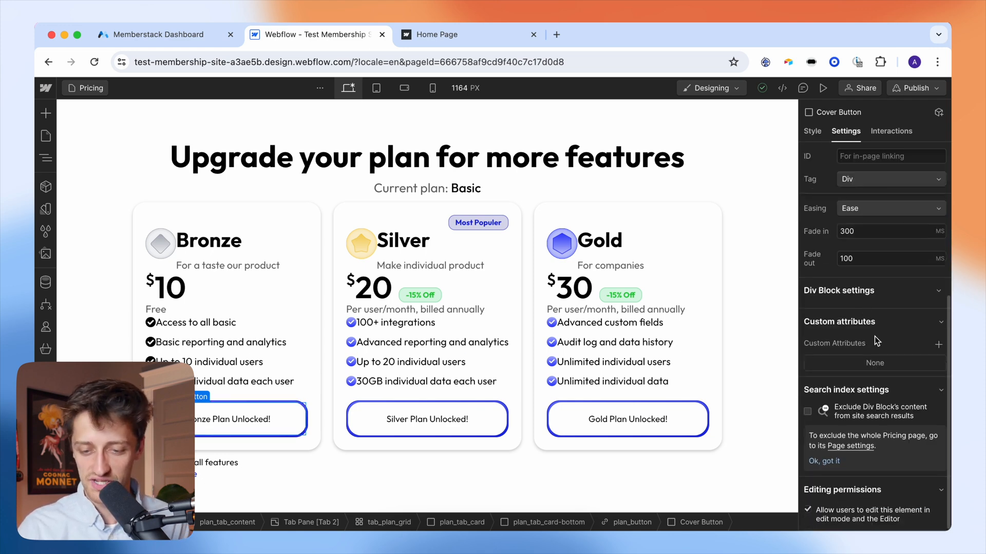
pyautogui.click(937, 344)
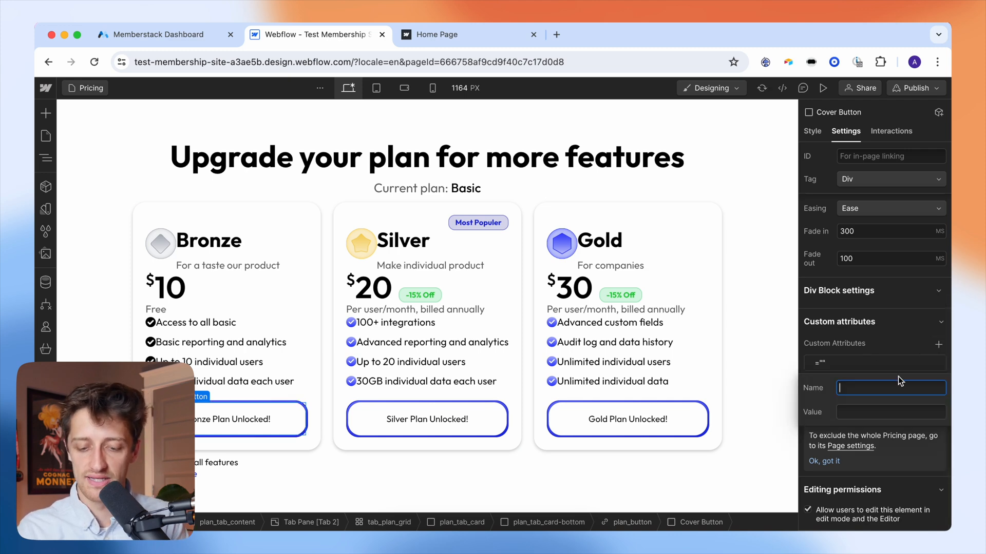
pyautogui.write('data')
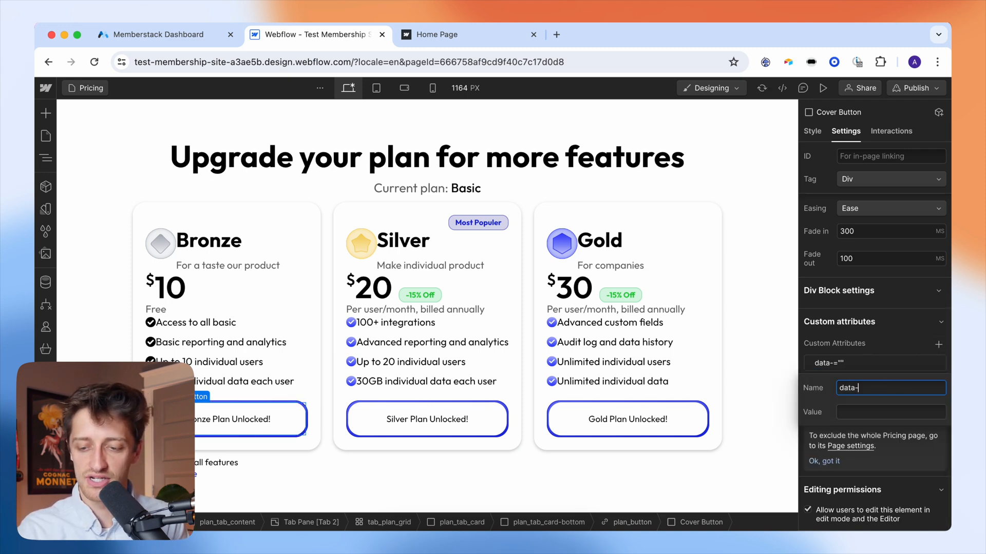
pyautogui.write('-ms-content')
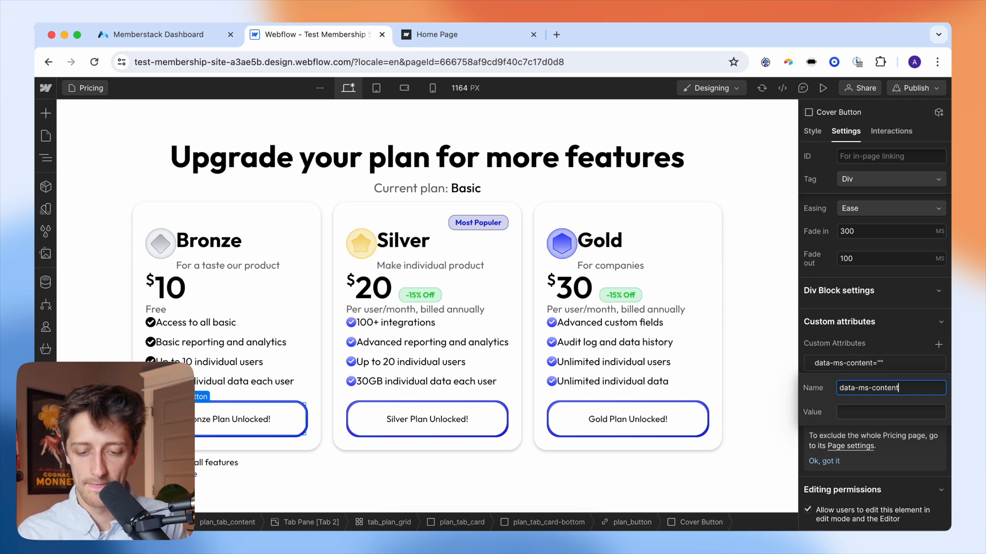
pyautogui.click(877, 411)
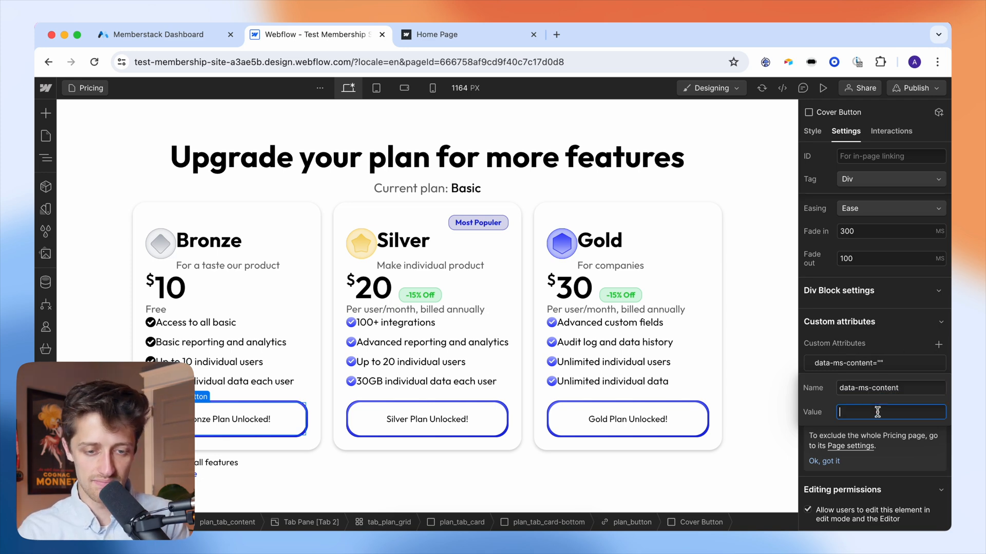
# - Copy the bronze-content ID from Memberstack's Bronze plan and paste it as the attribute value
pyautogui.click(164, 35)
pyautogui.click(117, 253)
pyautogui.click(354, 244)
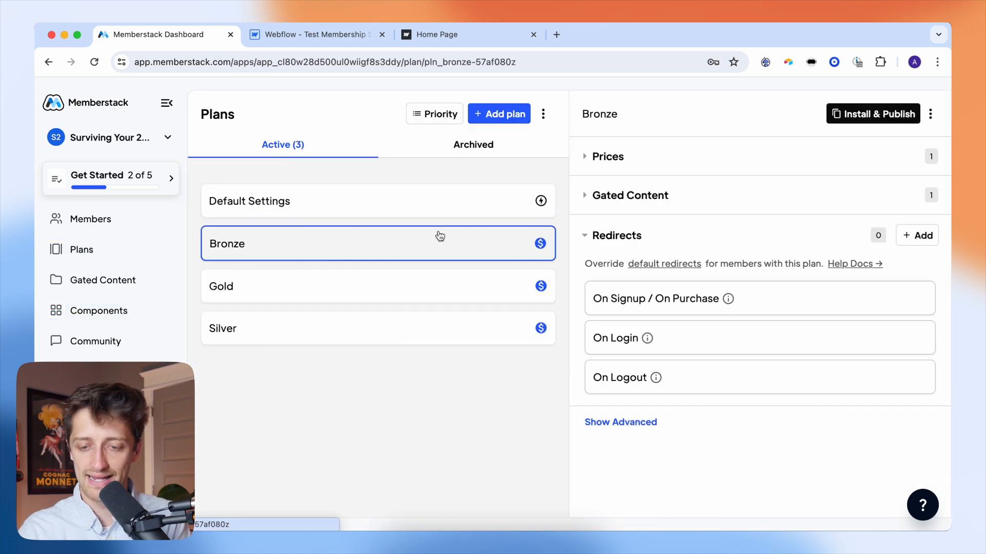
pyautogui.click(609, 198)
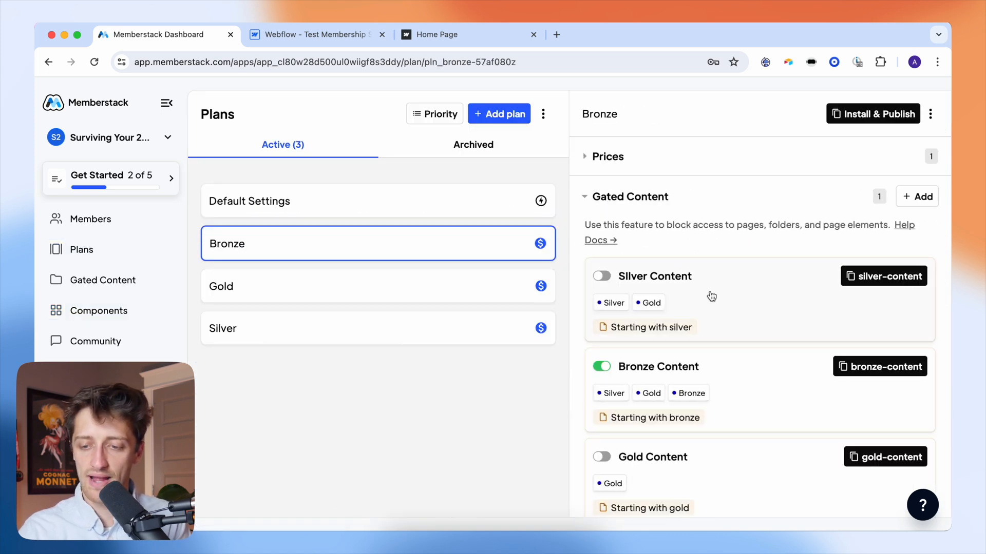
pyautogui.scroll(-2, 731, 310)
pyautogui.scroll(-2, 731, 310)
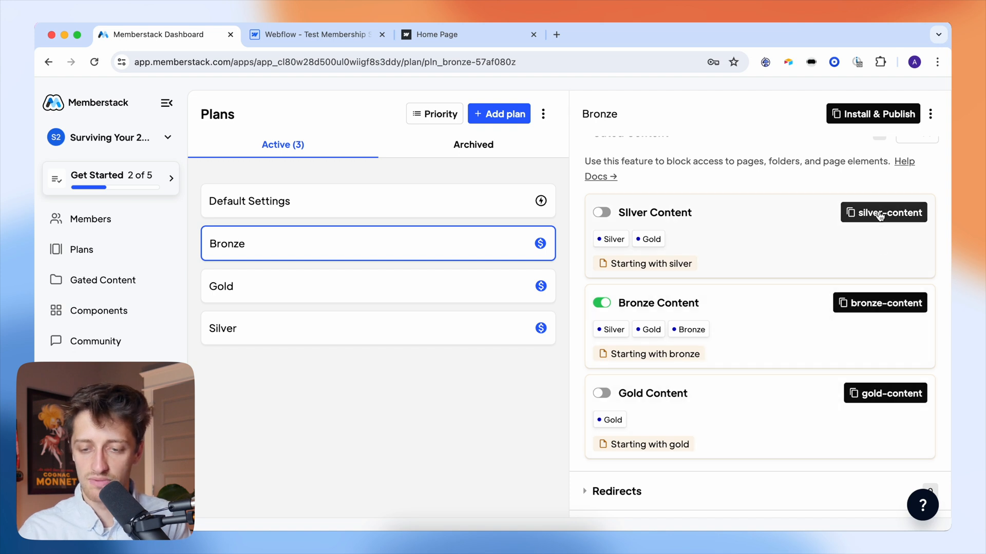
pyautogui.click(888, 305)
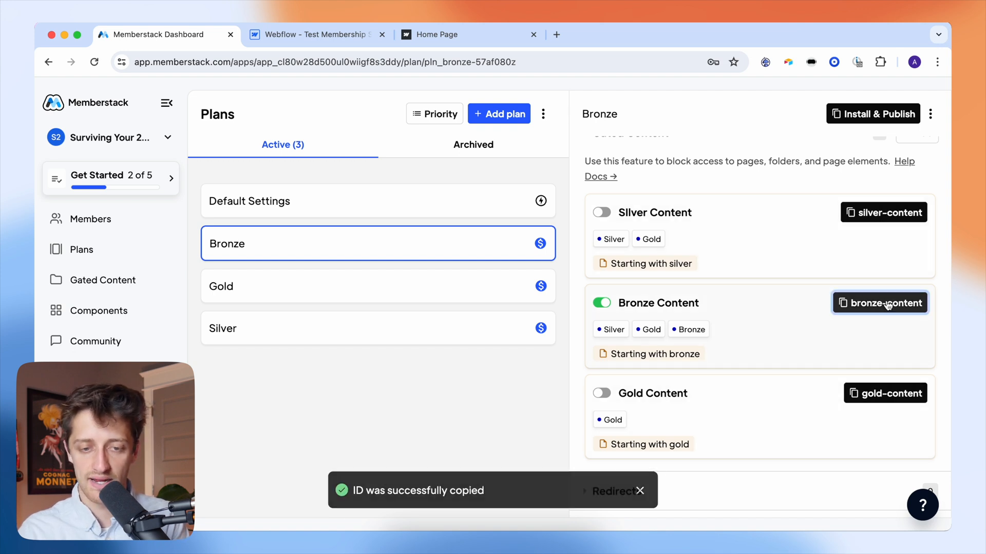
pyautogui.click(349, 41)
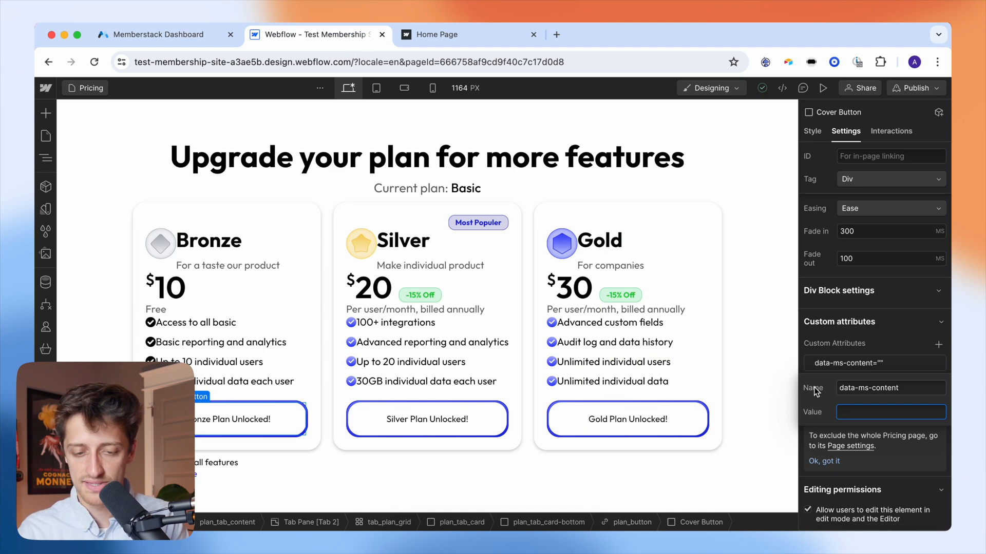
pyautogui.press('super+v')
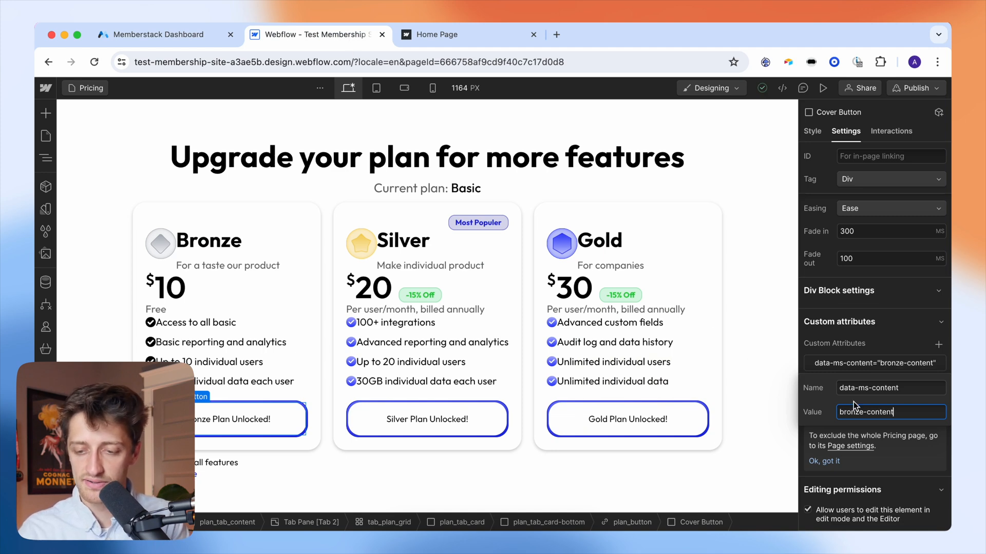
pyautogui.press('Return')
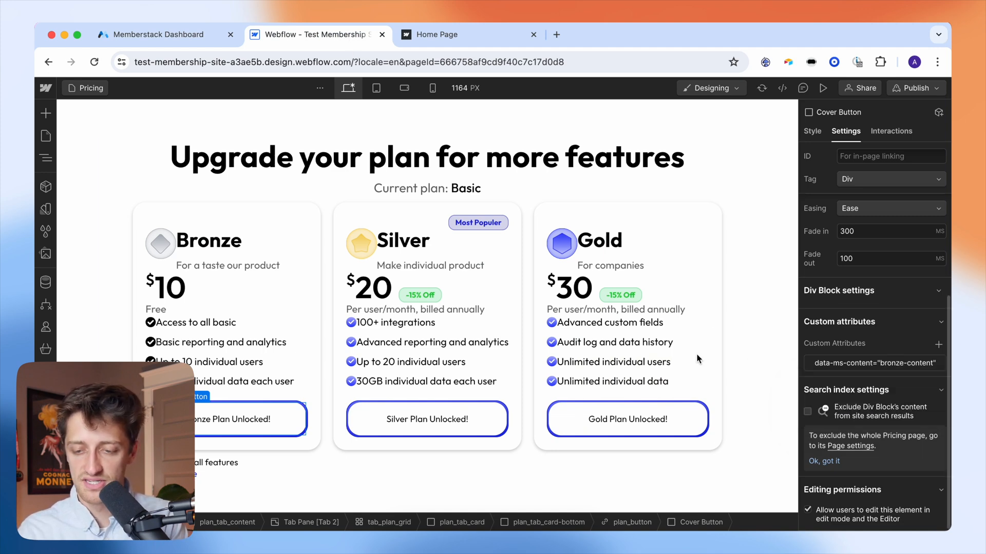
# - Give the Silver cover button data-ms-content = silver-content, copied from Memberstack
pyautogui.click(478, 418)
pyautogui.scroll(-4, 892, 319)
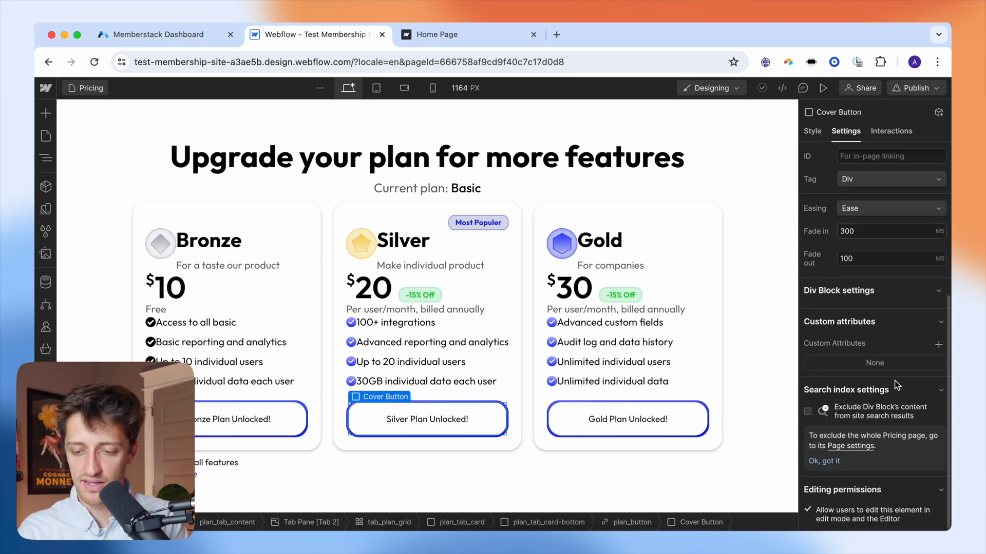
pyautogui.click(938, 345)
pyautogui.write('data')
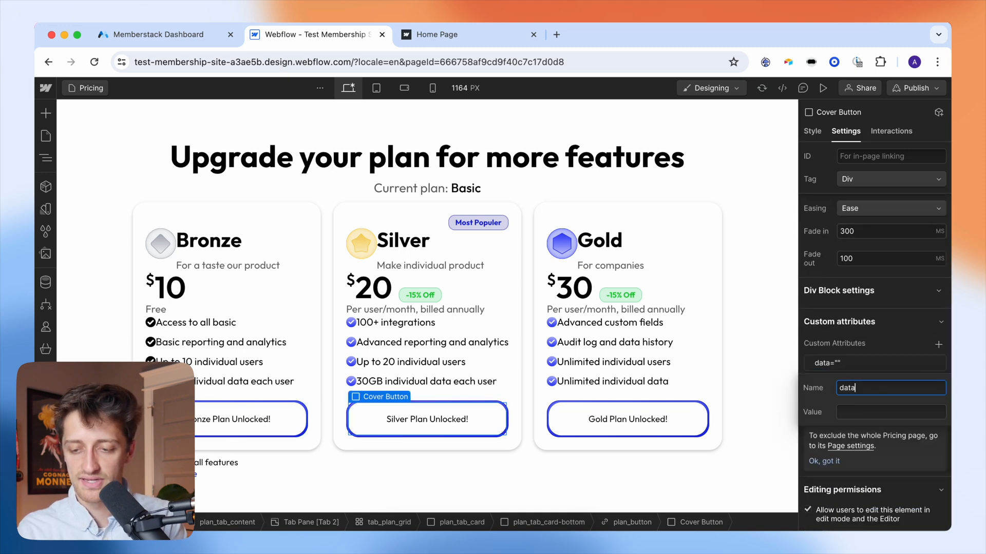
pyautogui.write('-ms-content')
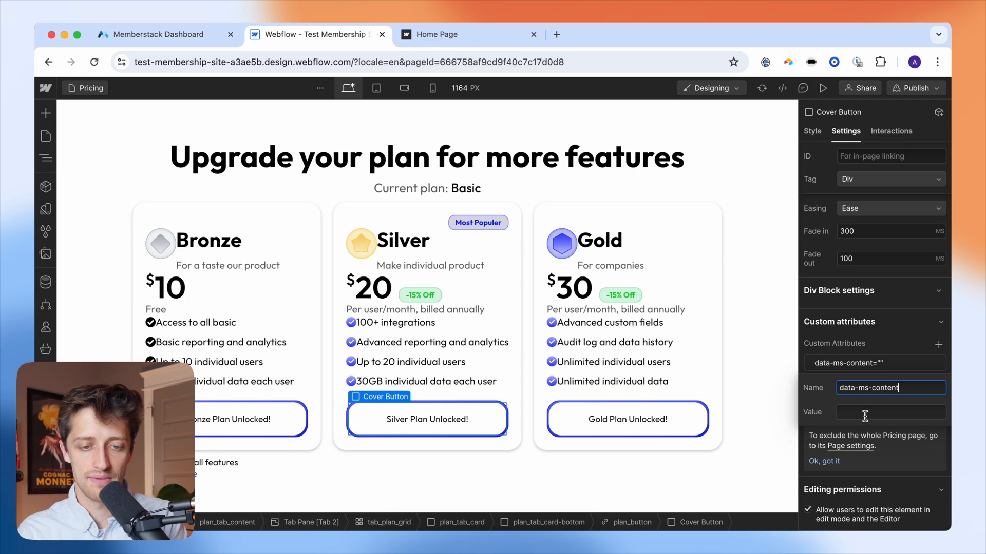
pyautogui.click(154, 34)
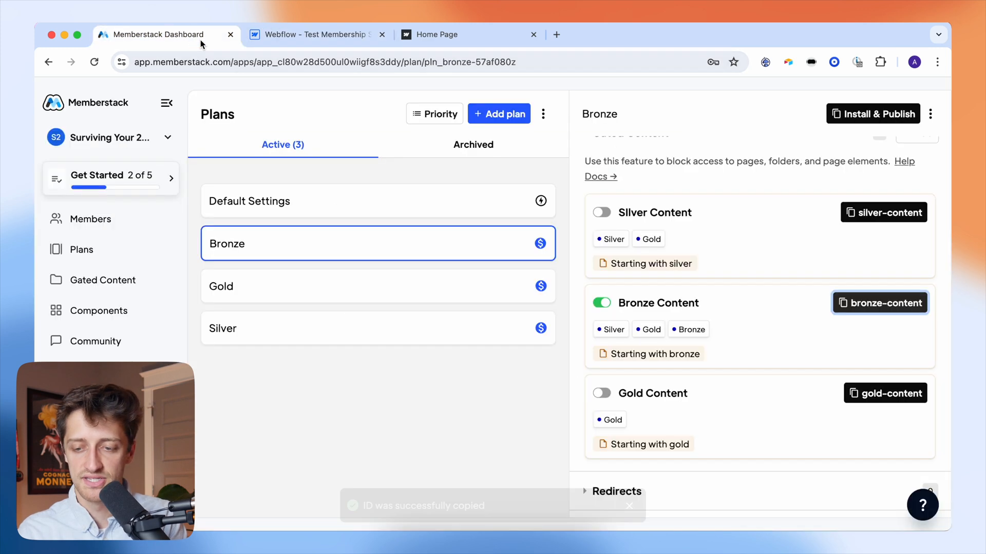
pyautogui.click(738, 233)
pyautogui.click(646, 168)
pyautogui.click(866, 215)
pyautogui.hotkey('ctrl', 'Tab')
pyautogui.click(875, 411)
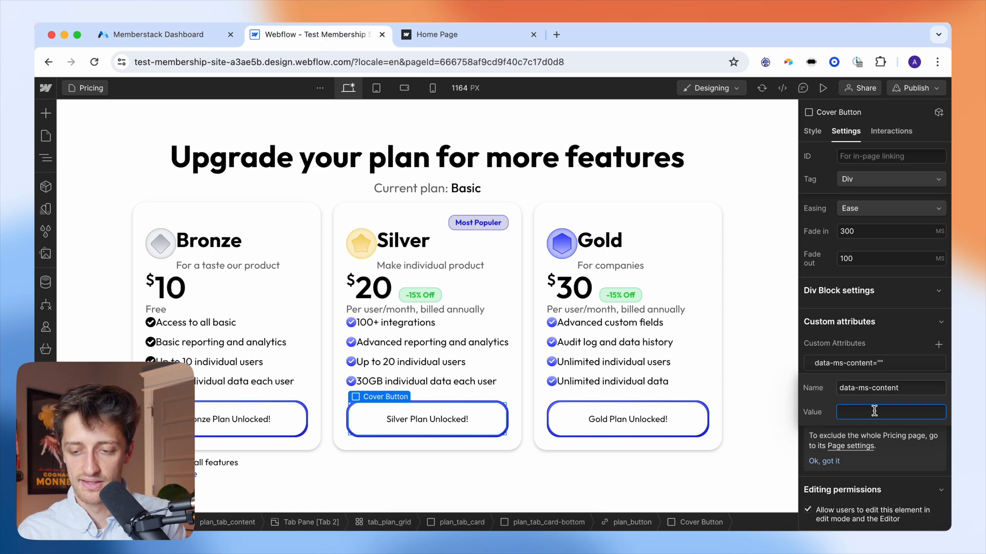
pyautogui.press('super+v')
pyautogui.press('Return')
# - Give the Gold cover button data-ms-content = gold-content, copied from Memberstack
pyautogui.click(682, 416)
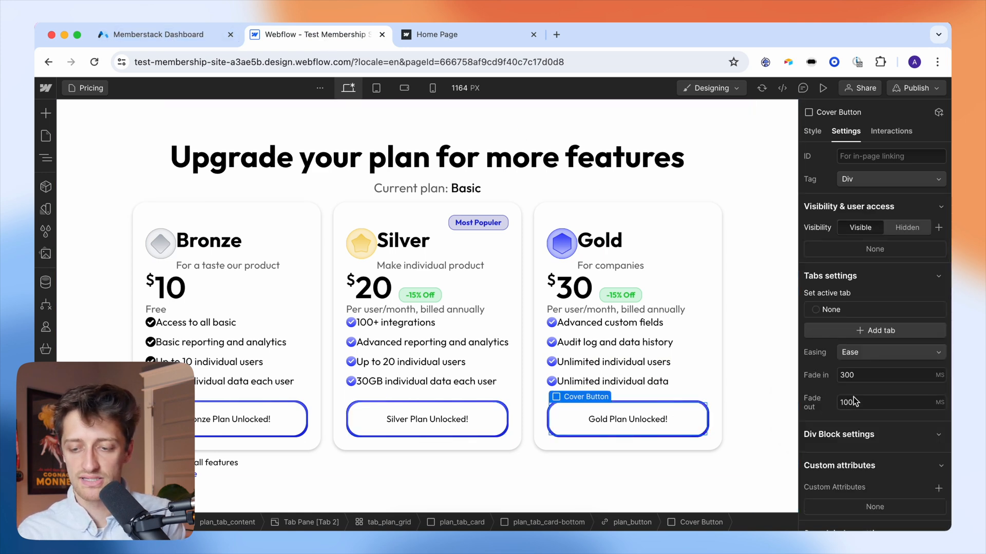
pyautogui.scroll(-3, 921, 361)
pyautogui.click(937, 345)
pyautogui.write('data-ms-content')
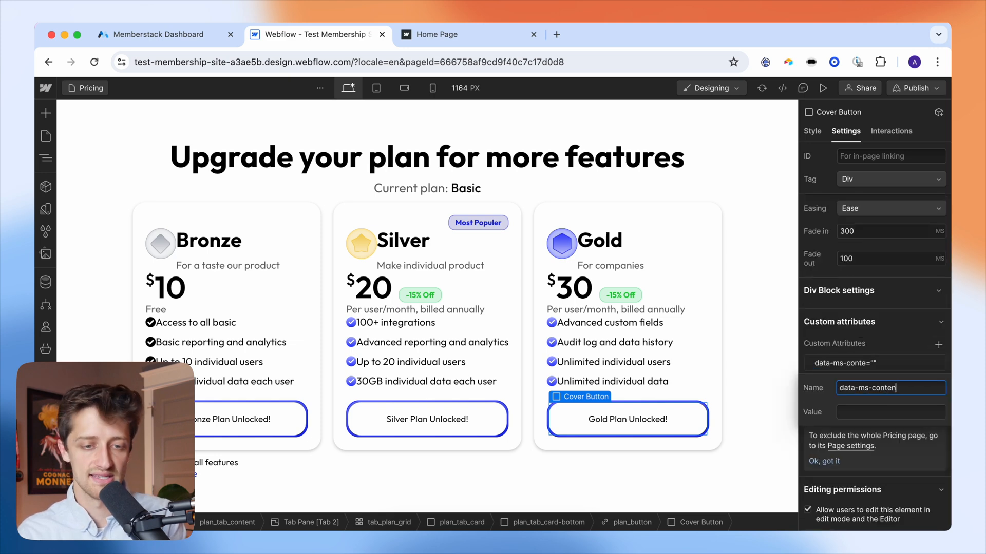
pyautogui.click(879, 412)
pyautogui.click(159, 41)
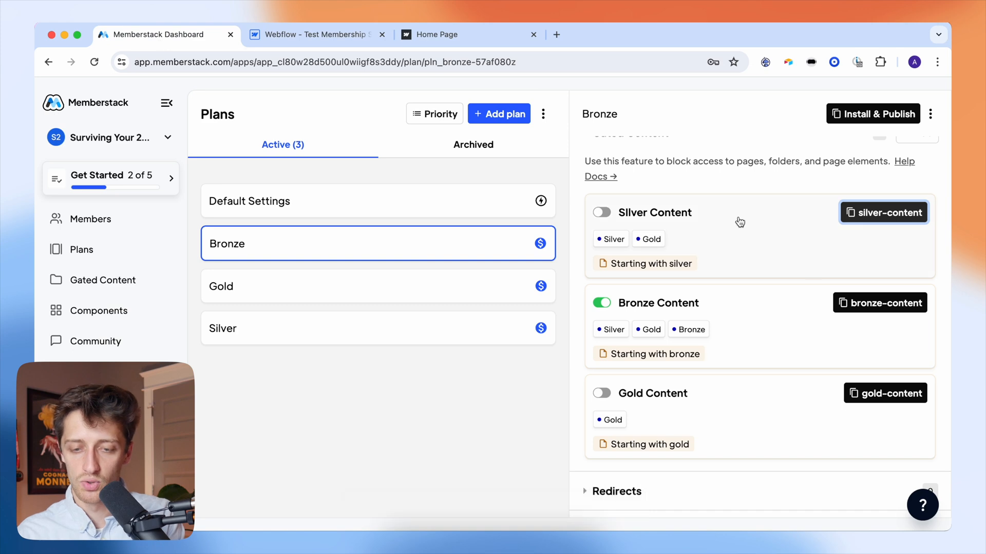
pyautogui.click(884, 394)
pyautogui.click(354, 35)
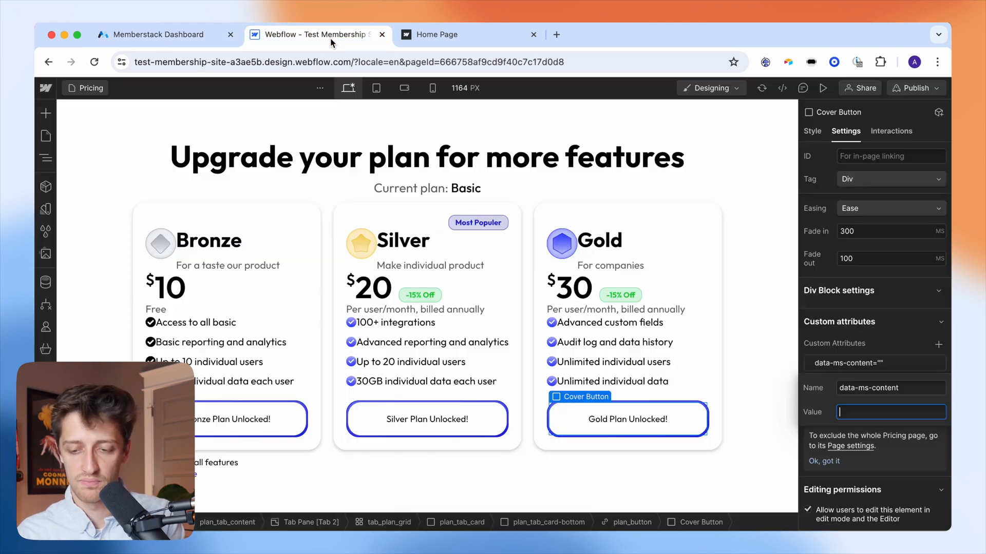
pyautogui.press('super+v')
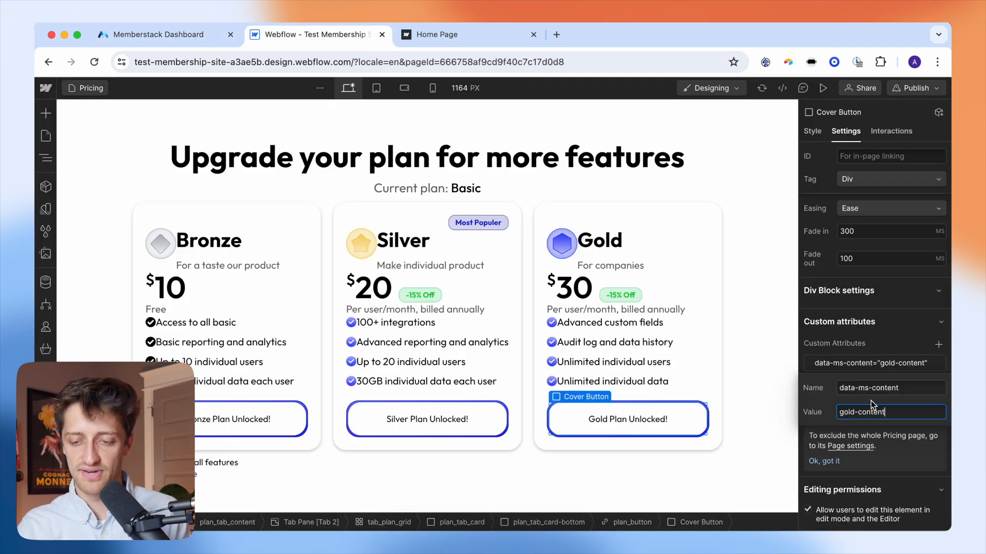
pyautogui.click(887, 344)
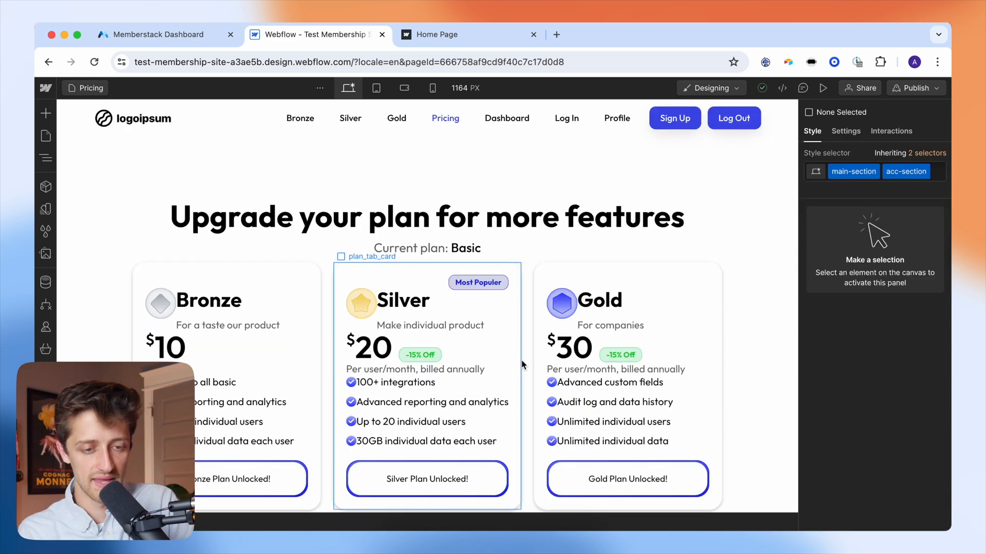
# - Open the Member Dashboard page and select the profile name text
pyautogui.scroll(-1, 525, 361)
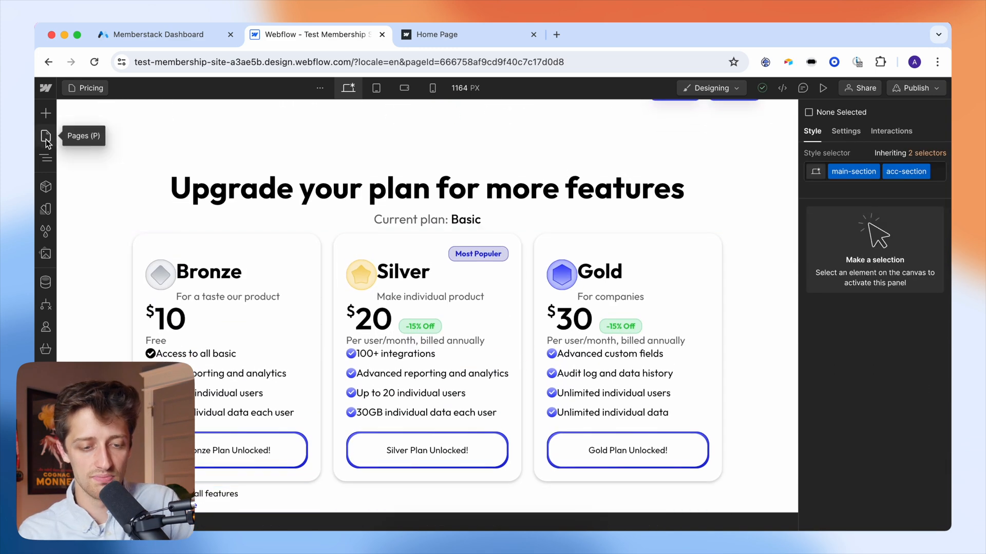
pyautogui.click(45, 136)
pyautogui.click(108, 214)
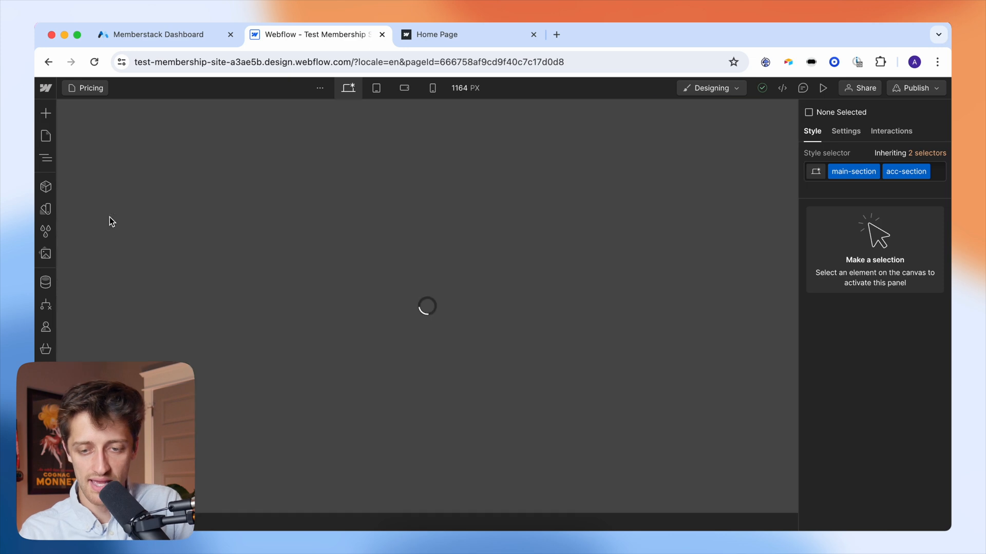
pyautogui.scroll(-2, 341, 336)
pyautogui.scroll(-2, 341, 336)
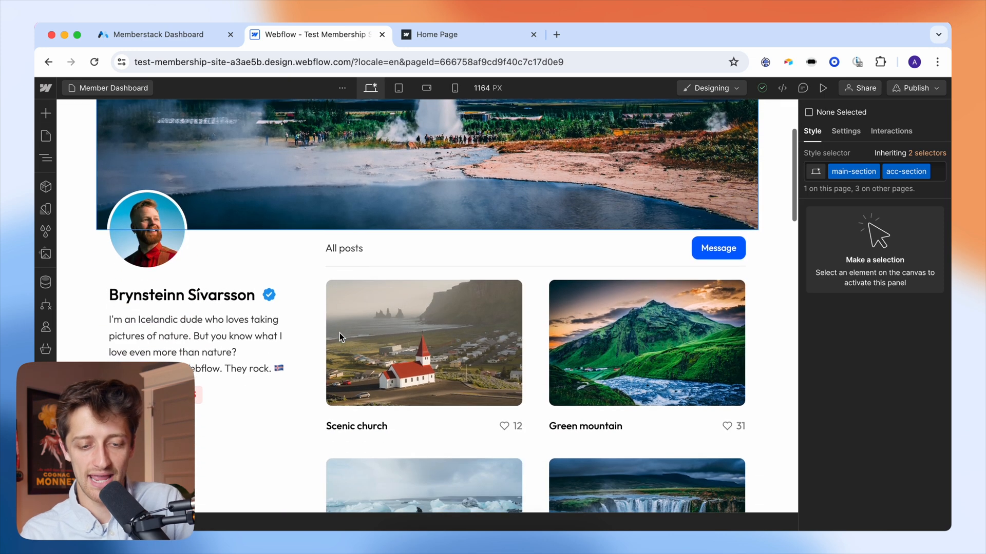
pyautogui.click(235, 298)
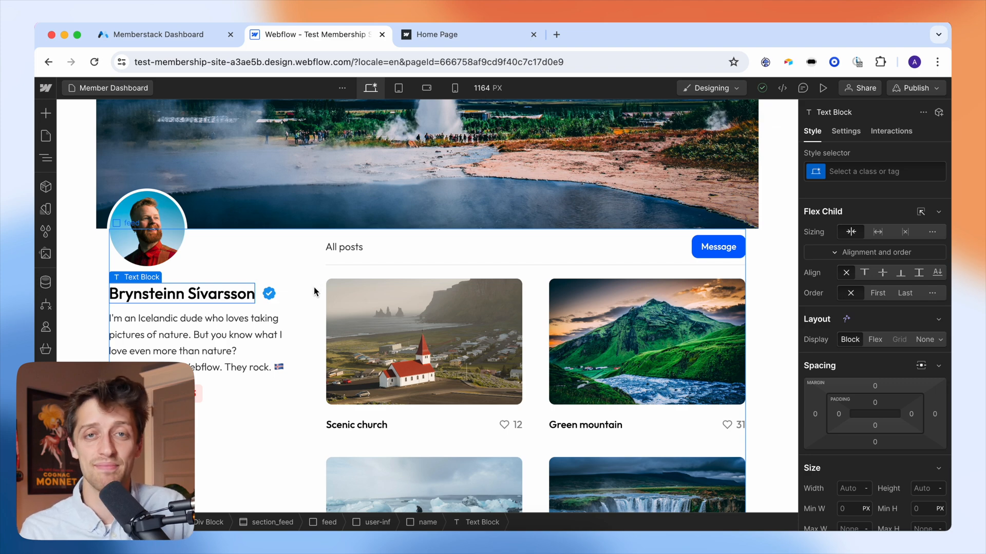
# - Add a data-ms-member custom attribute to the profile name heading
pyautogui.scroll(-2, 313, 288)
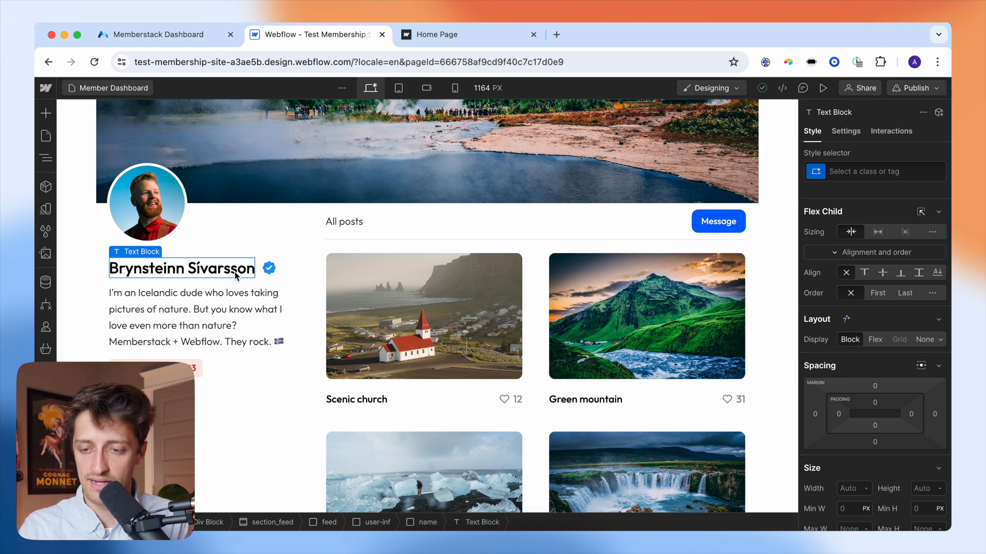
pyautogui.click(846, 131)
pyautogui.scroll(-1, 876, 386)
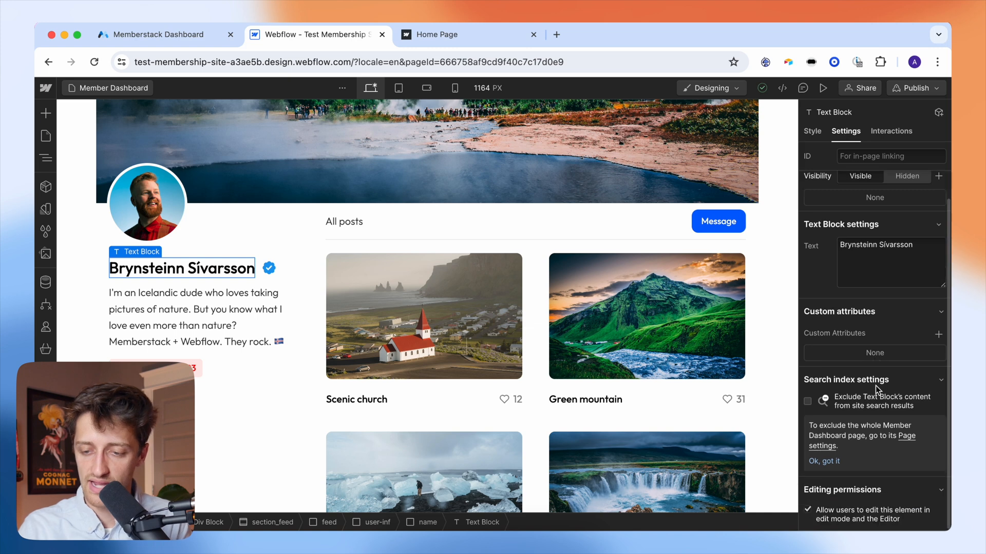
pyautogui.click(939, 335)
pyautogui.write('data')
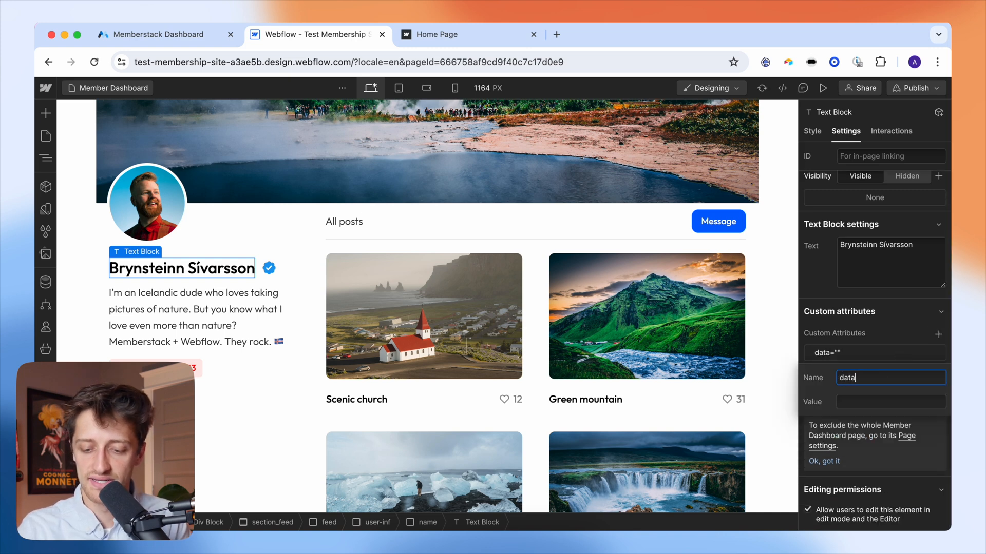
pyautogui.write('-ms-member')
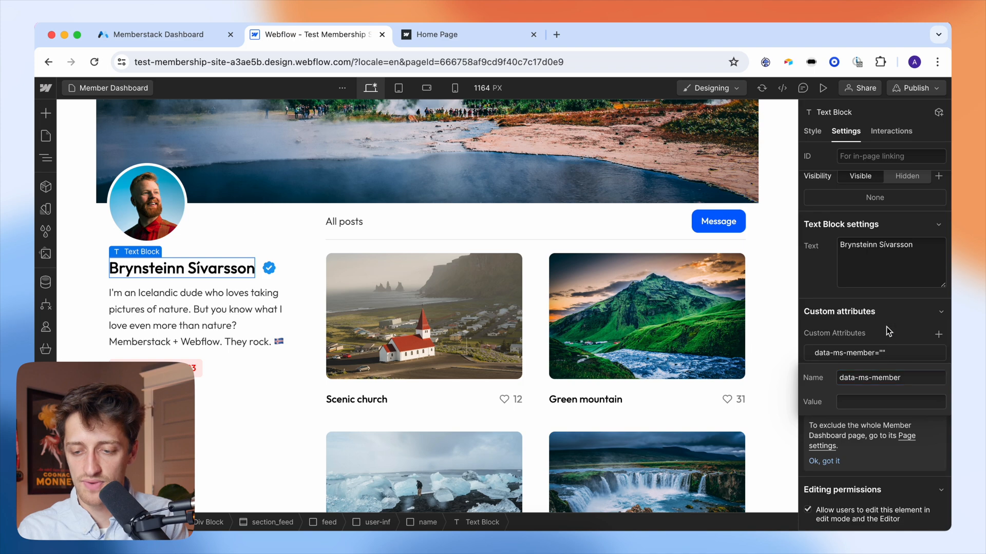
pyautogui.click(886, 328)
pyautogui.click(877, 354)
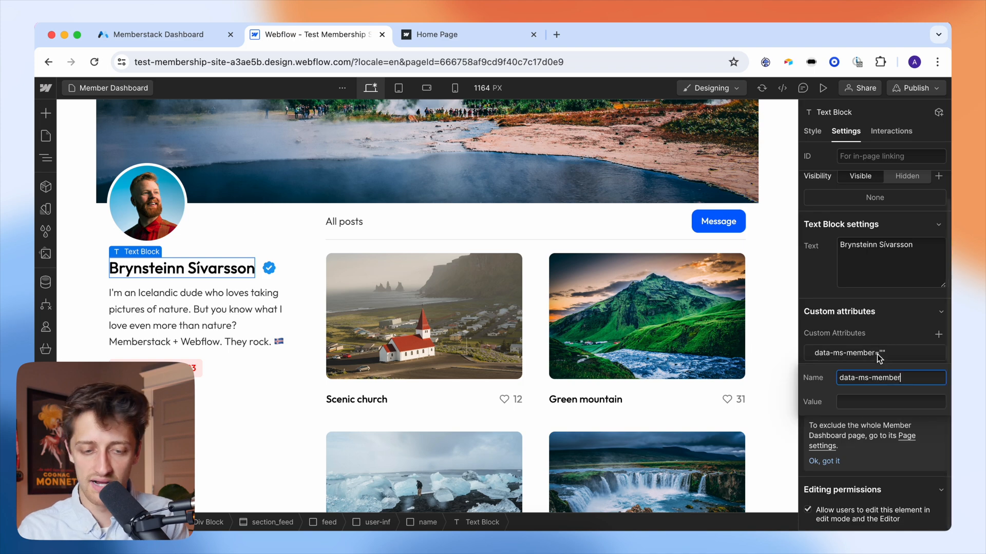
pyautogui.click(156, 37)
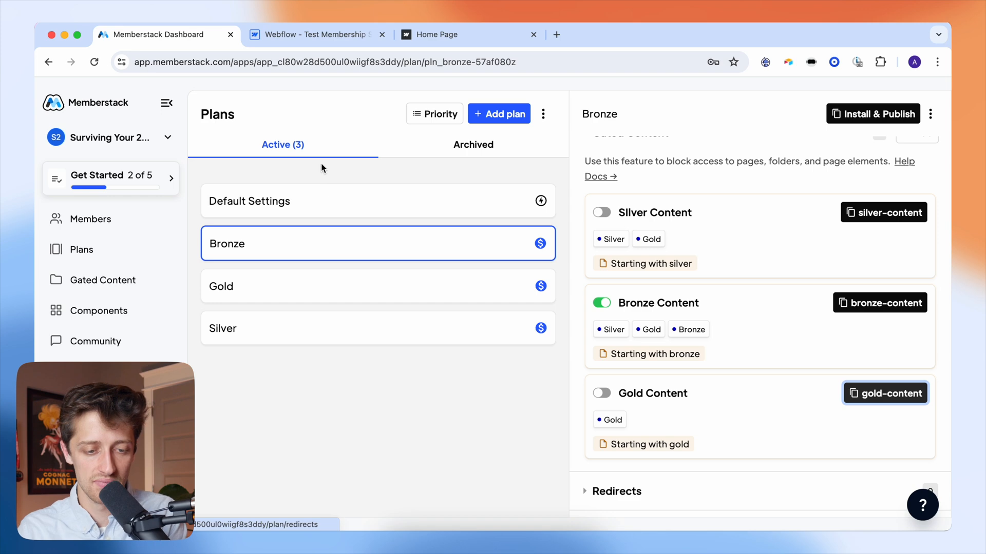
# - Add a new test member in Memberstack with a test e-mail address and password
pyautogui.click(126, 219)
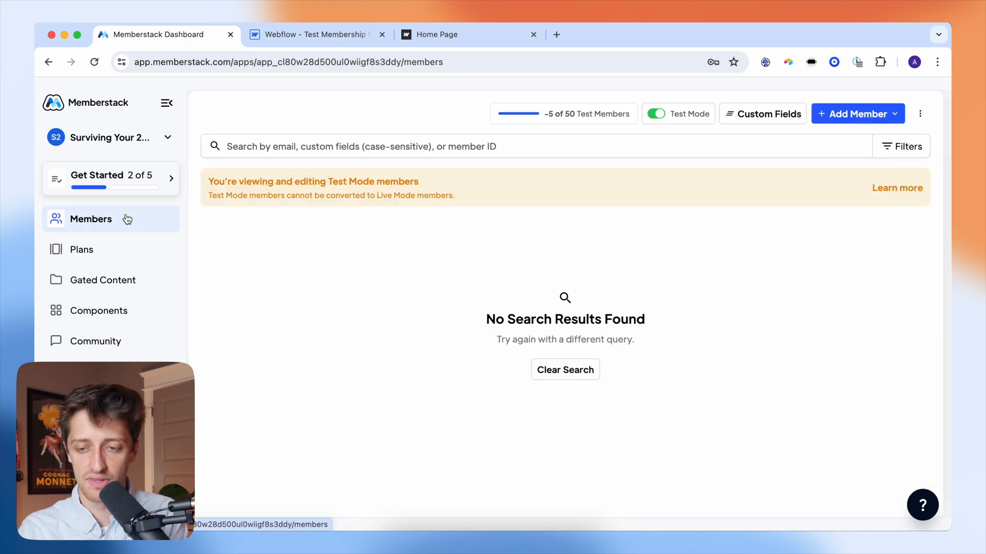
pyautogui.click(838, 113)
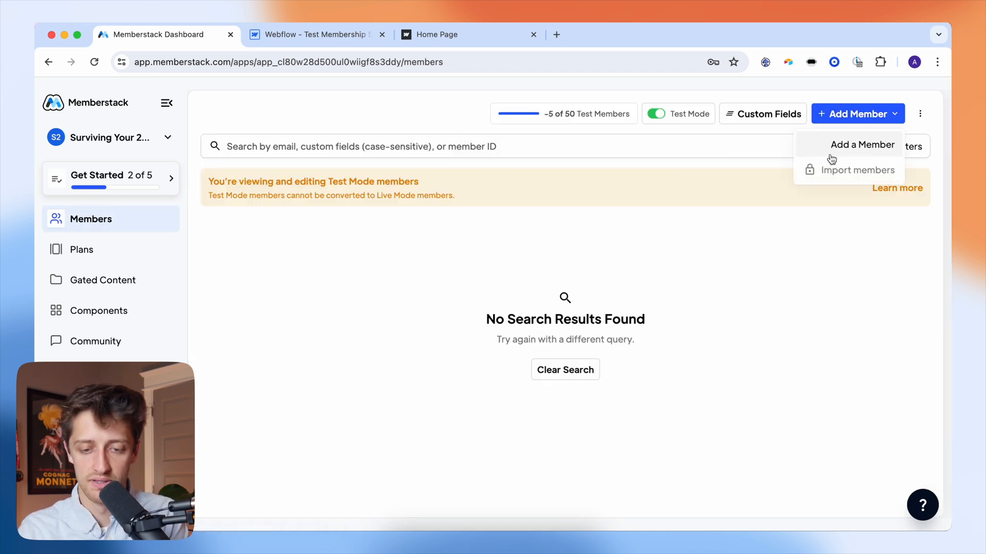
pyautogui.click(836, 152)
pyautogui.tripleClick(454, 250)
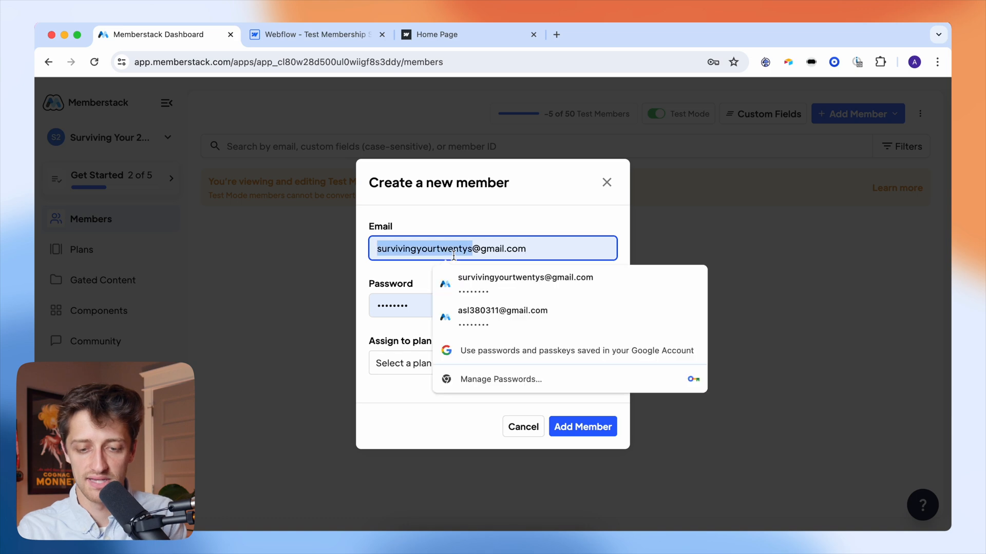
pyautogui.write('a')
pyautogui.press('BackSpace')
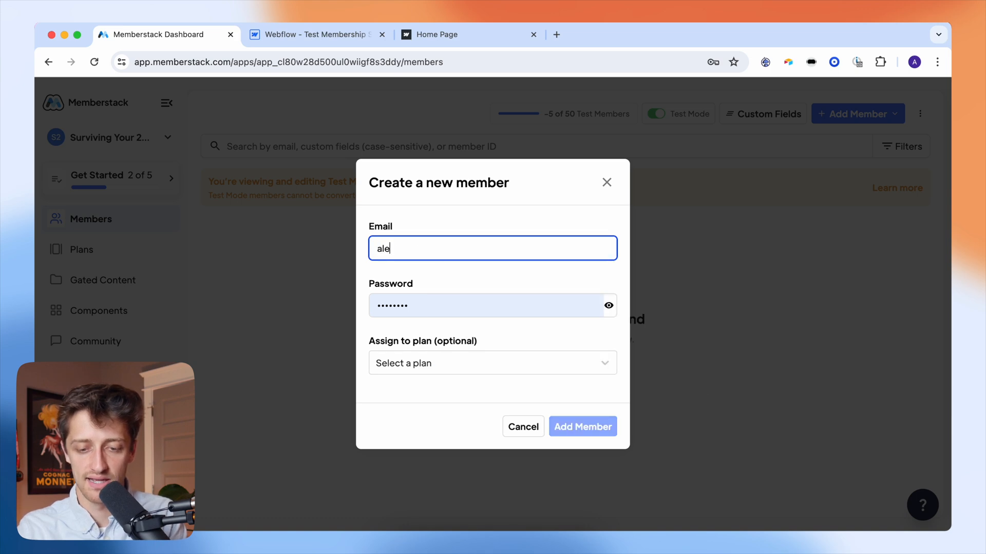
pyautogui.tripleClick(433, 299)
pyautogui.write('••••••••')
pyautogui.click(572, 436)
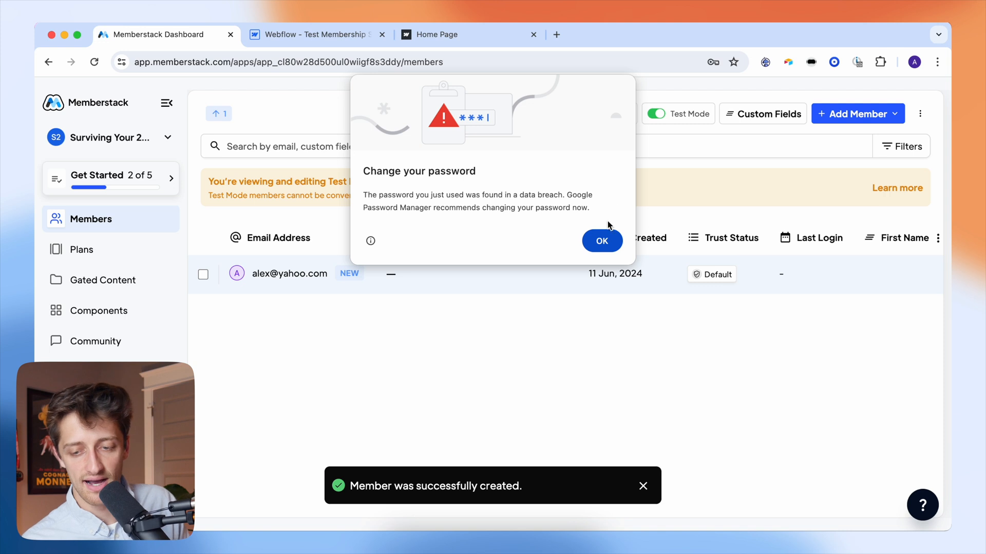
pyautogui.click(608, 238)
# - Copy the First Name custom field's ID from its column menu and return to Webflow
pyautogui.hscroll(3, 700, 272)
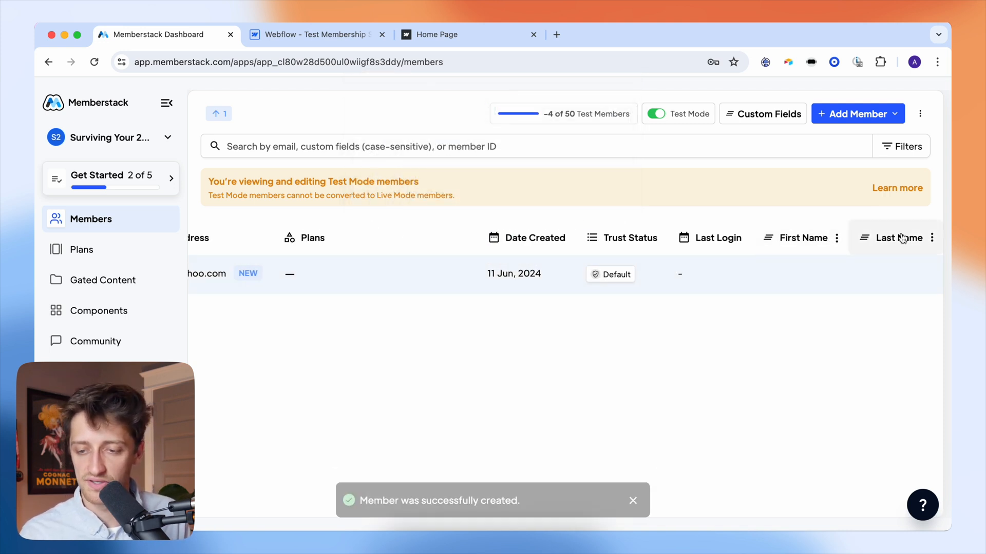
pyautogui.click(811, 241)
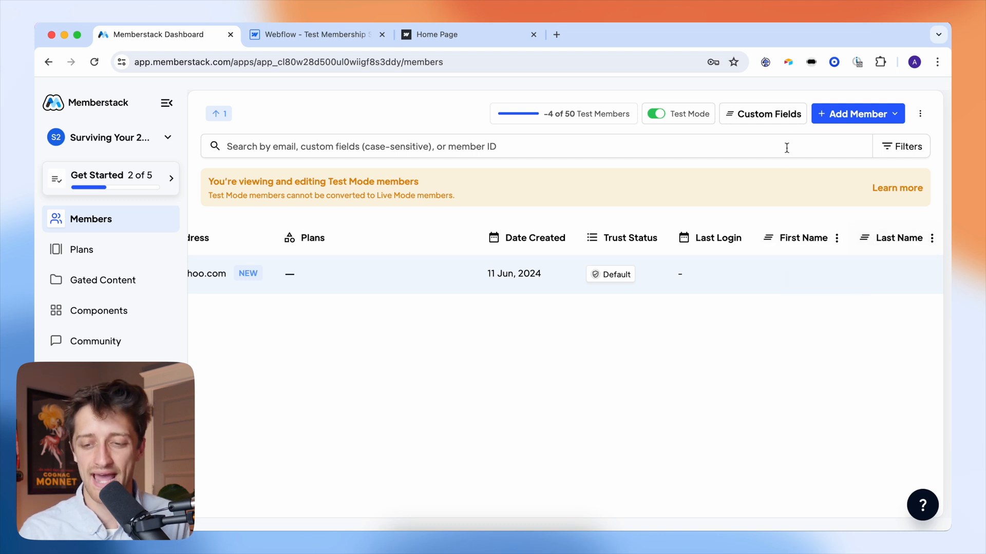
pyautogui.click(770, 118)
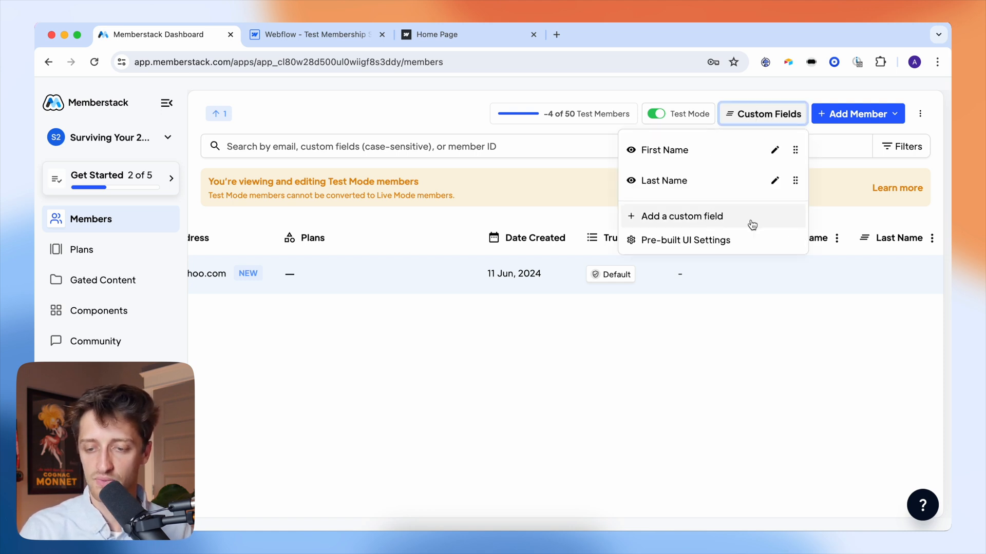
pyautogui.click(851, 291)
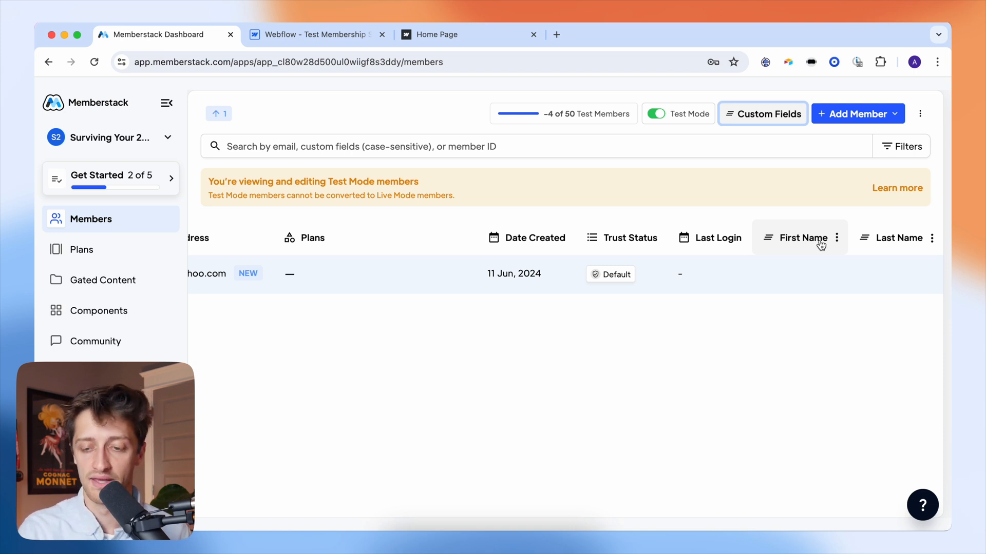
pyautogui.click(821, 245)
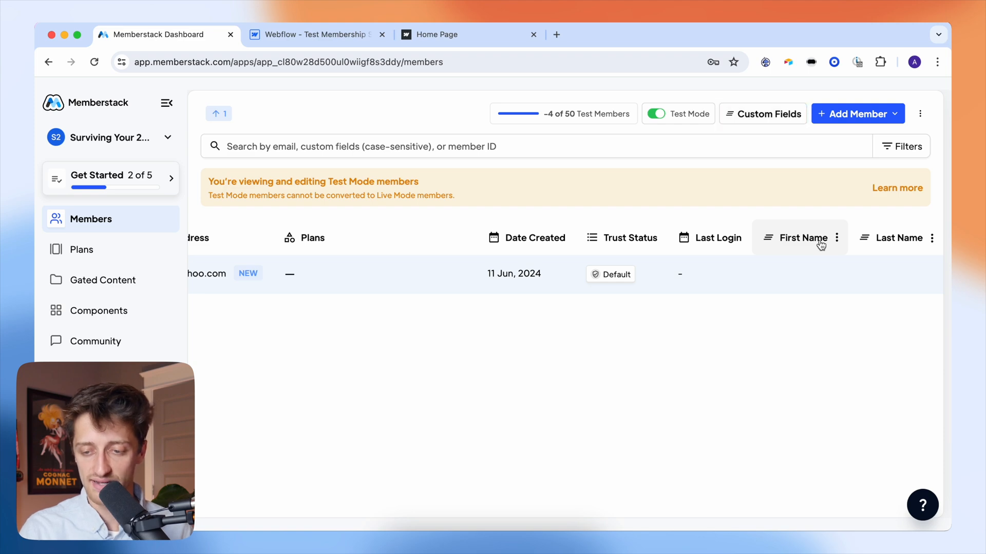
pyautogui.click(820, 277)
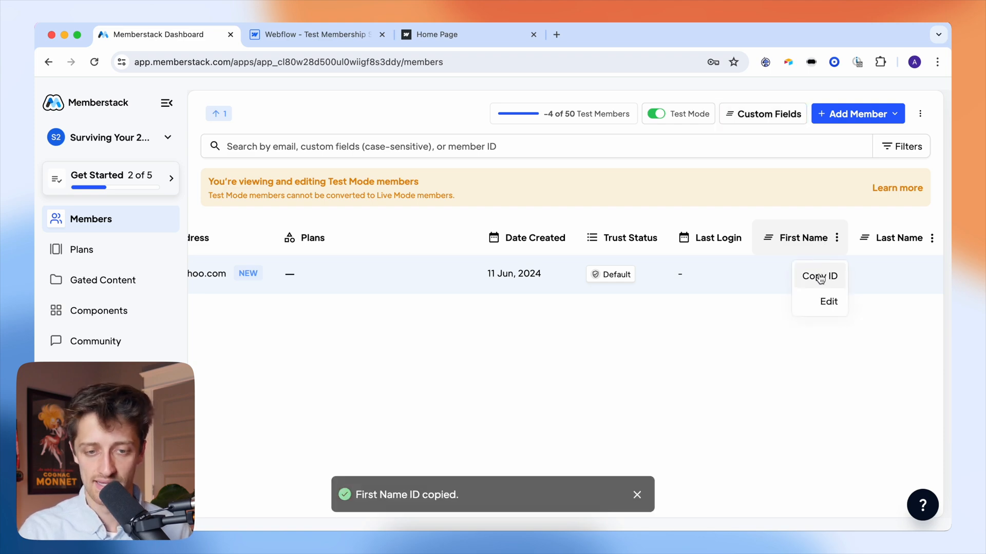
pyautogui.click(315, 34)
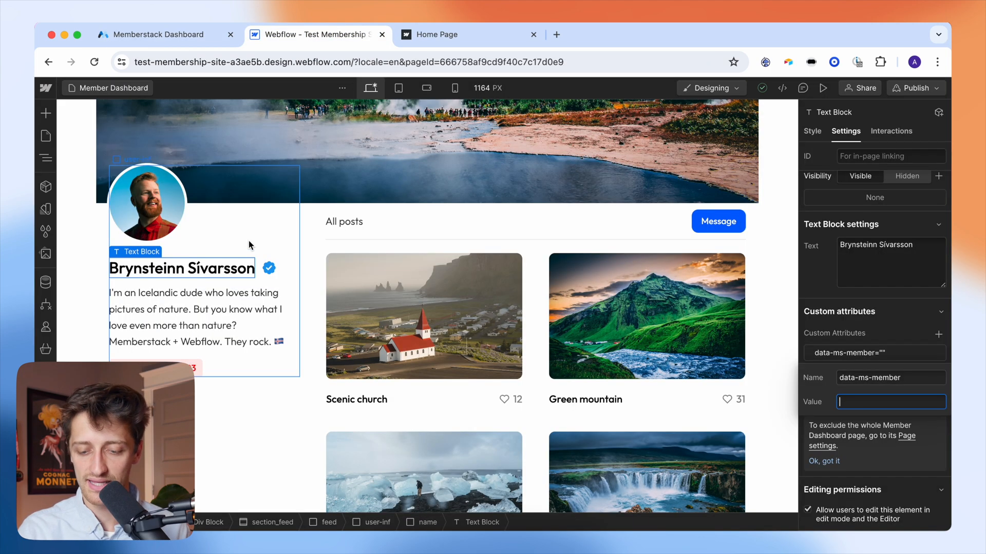
# - Set the profile name's data-ms-member attribute to first-name, checking the new member in Memberstack
pyautogui.press('super+v')
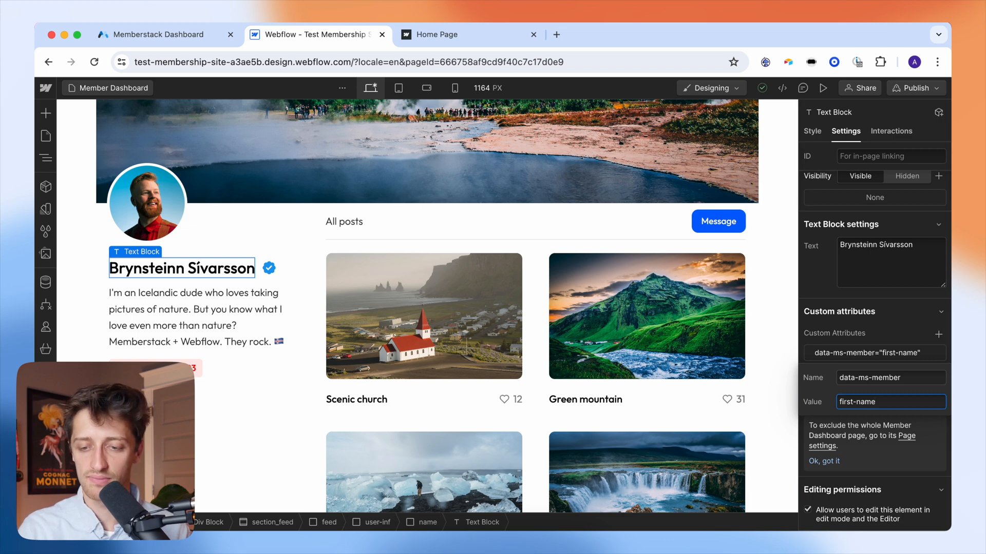
pyautogui.click(185, 36)
pyautogui.click(781, 272)
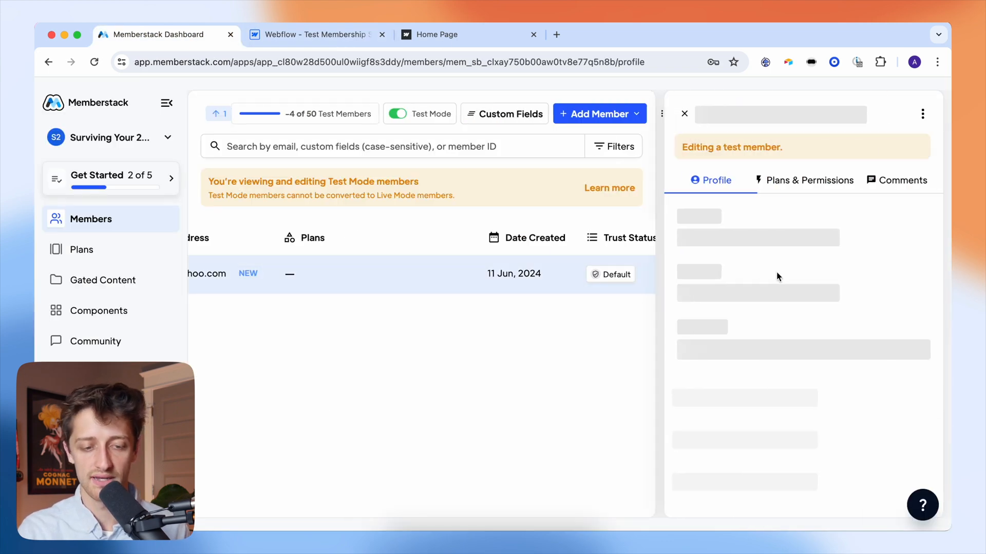
pyautogui.click(315, 34)
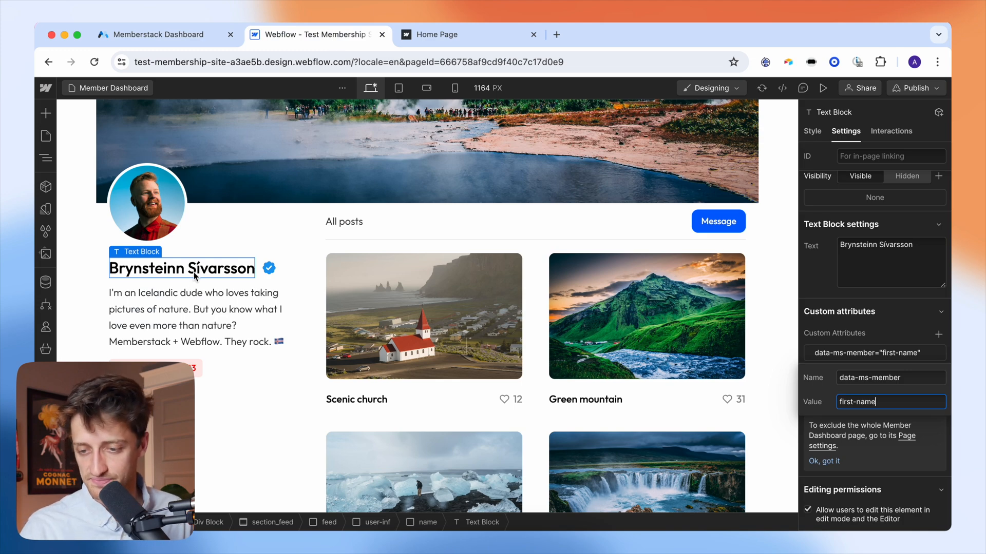
pyautogui.click(879, 323)
# - Publish the site to the staging webflow.io domain
pyautogui.scroll(5, 703, 217)
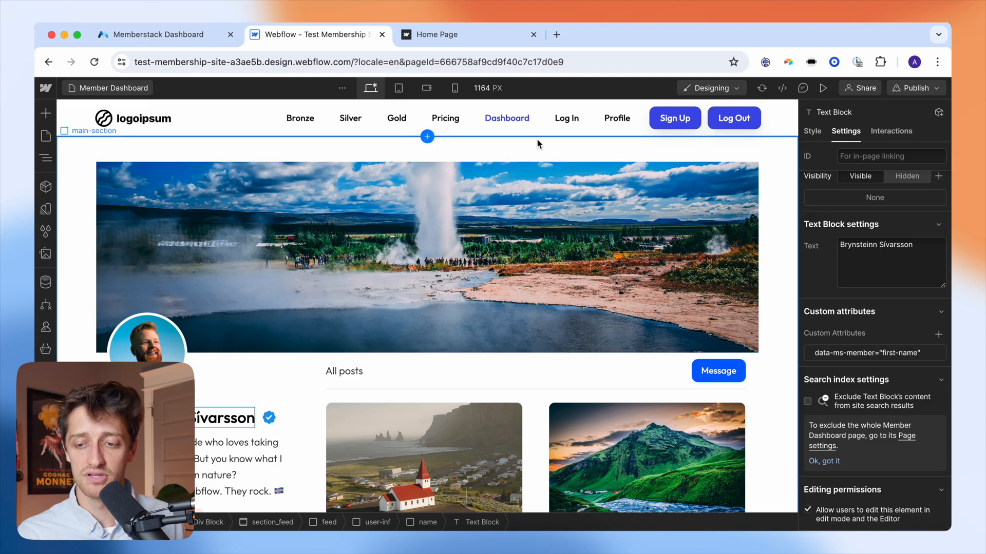
pyautogui.click(906, 91)
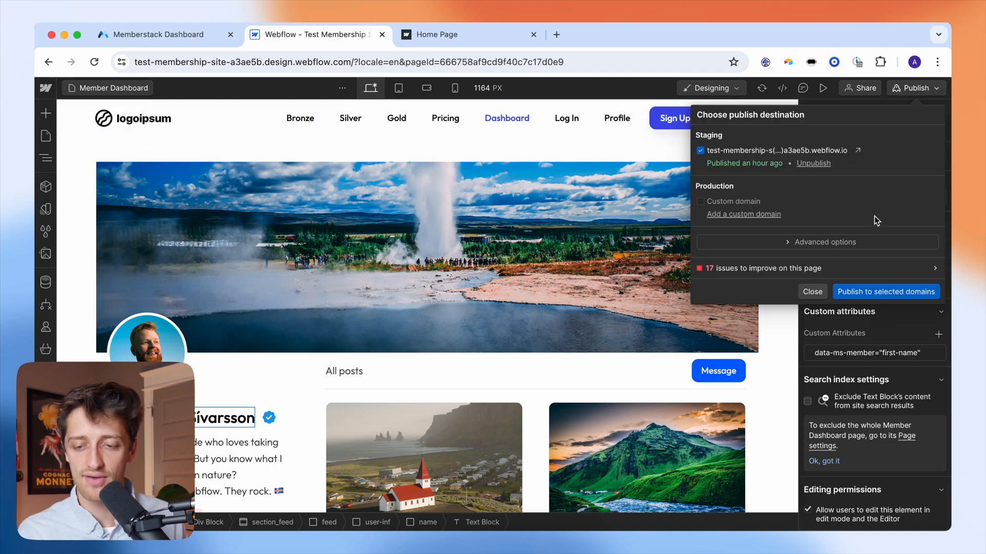
pyautogui.click(868, 290)
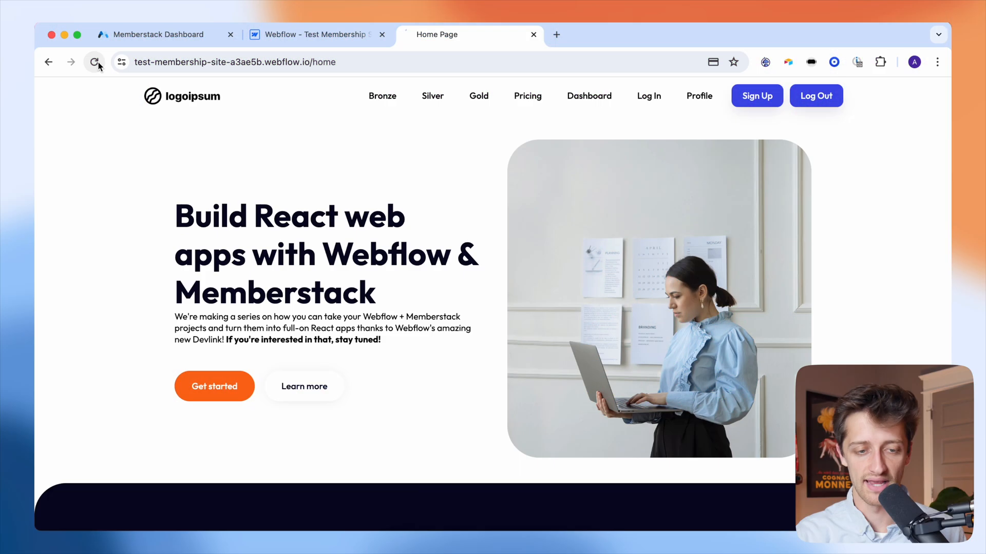
# - Reload the live site logged out and confirm the Bronze, Silver and Gold links redirect to pricing
pyautogui.press('super+r')
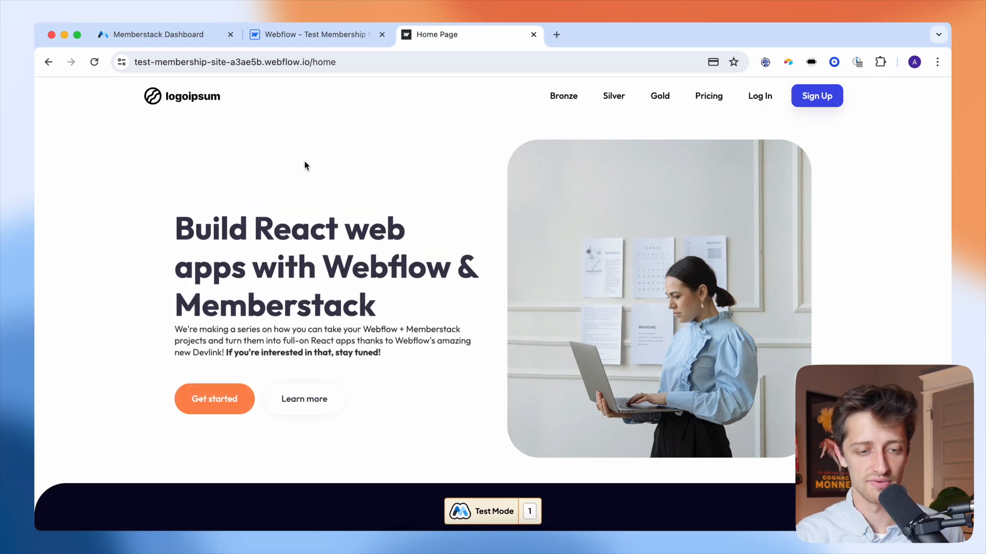
pyautogui.click(95, 62)
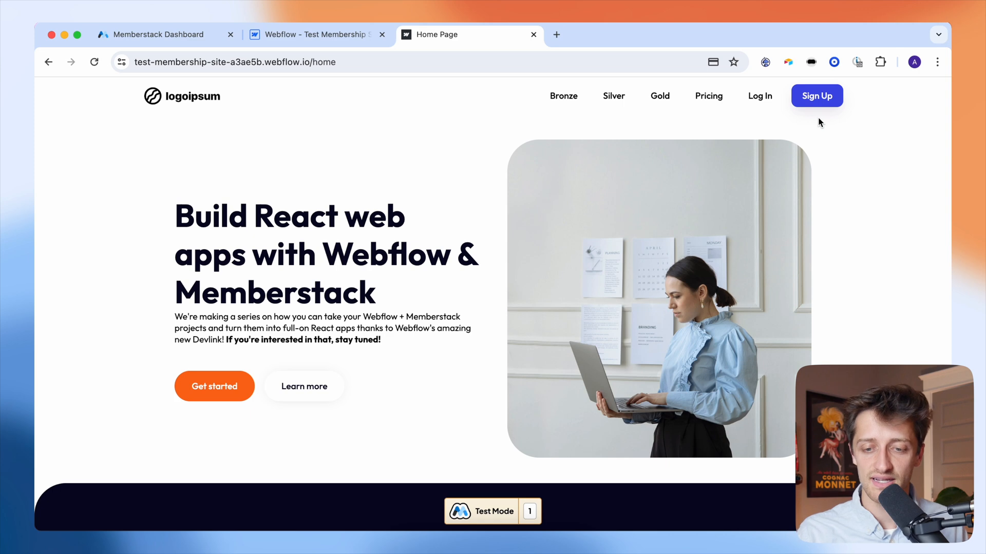
pyautogui.click(570, 101)
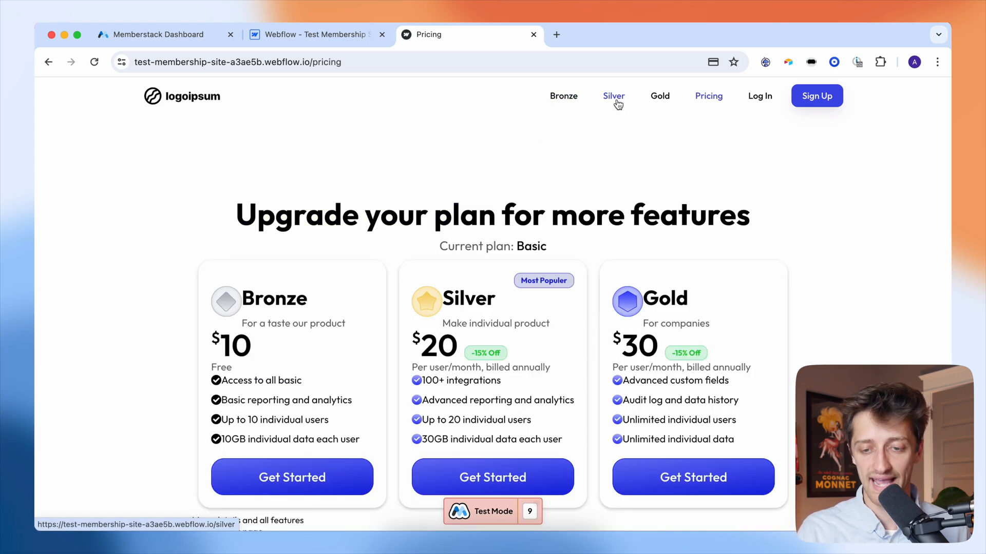
pyautogui.click(618, 102)
pyautogui.click(668, 101)
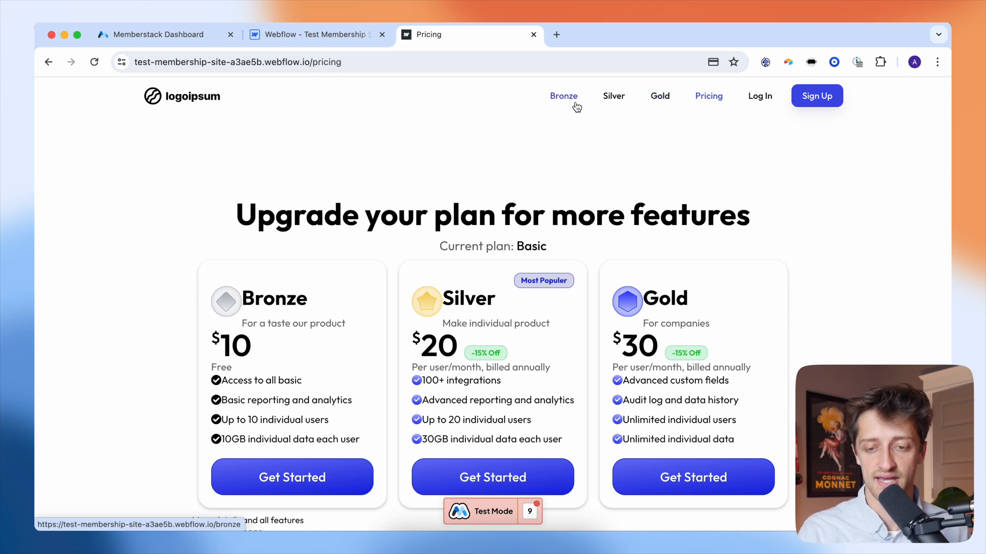
pyautogui.click(609, 101)
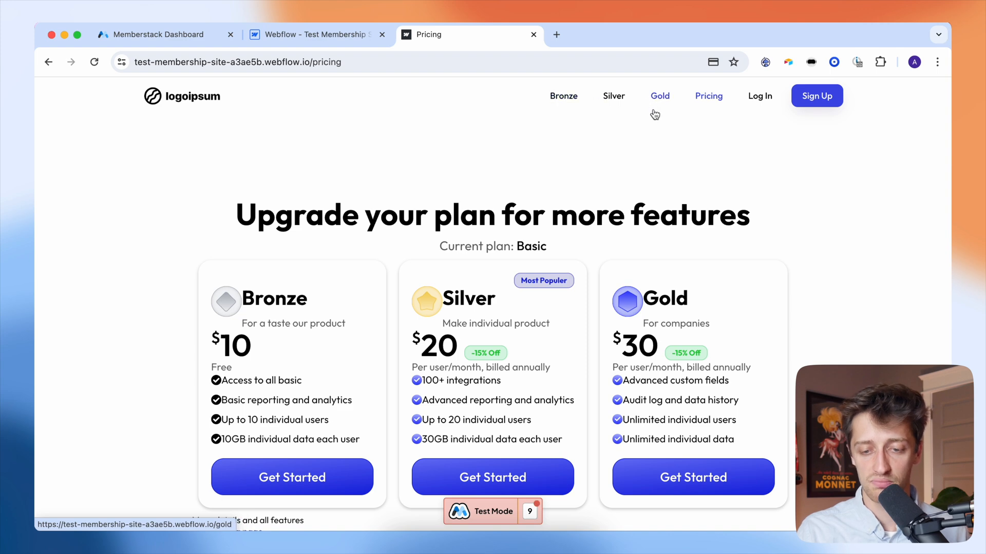
# - Review the Pricing page plans and choose Get Started on the Bronze plan
pyautogui.scroll(-1, 601, 194)
pyautogui.scroll(-1, 601, 194)
pyautogui.scroll(3, 601, 194)
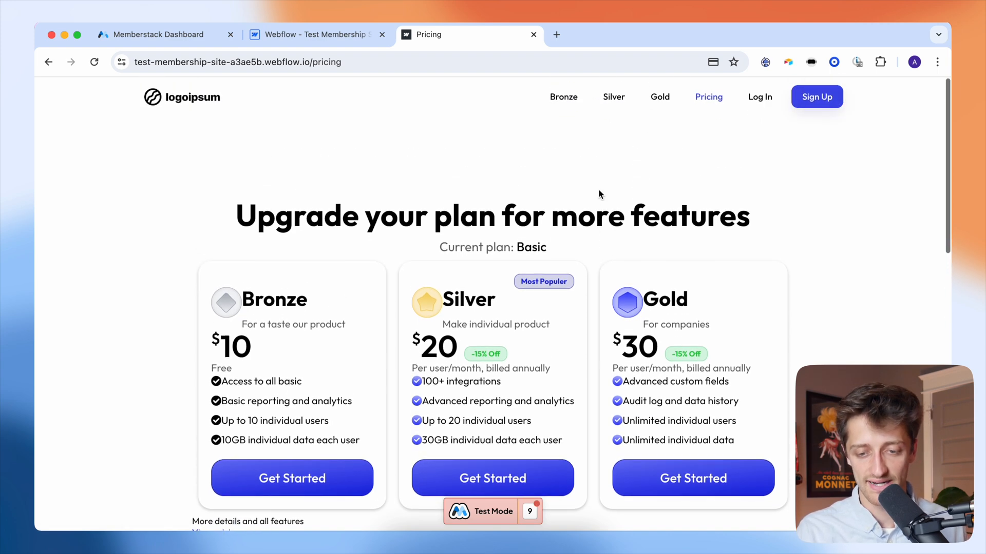
pyautogui.scroll(-2, 601, 194)
pyautogui.scroll(1, 600, 194)
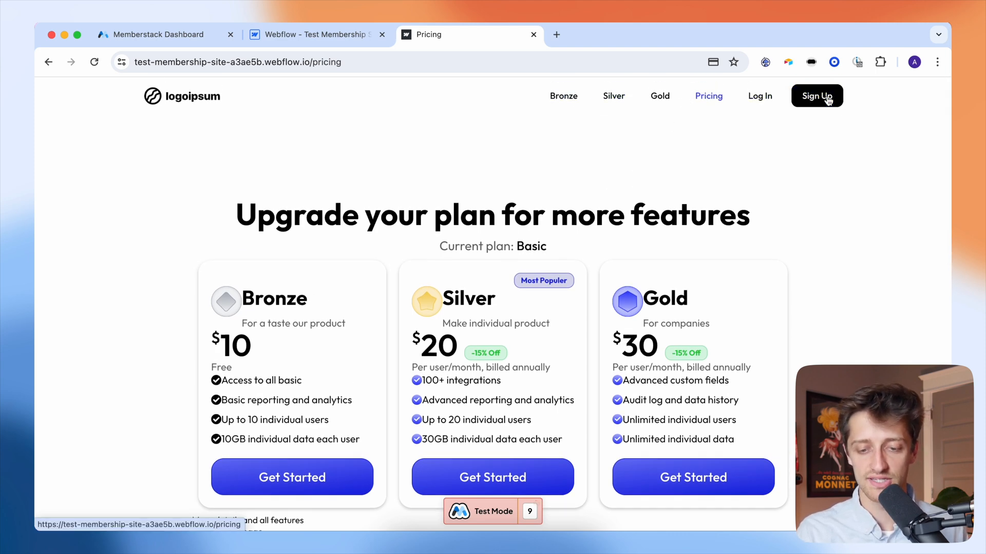
pyautogui.scroll(-3, 592, 283)
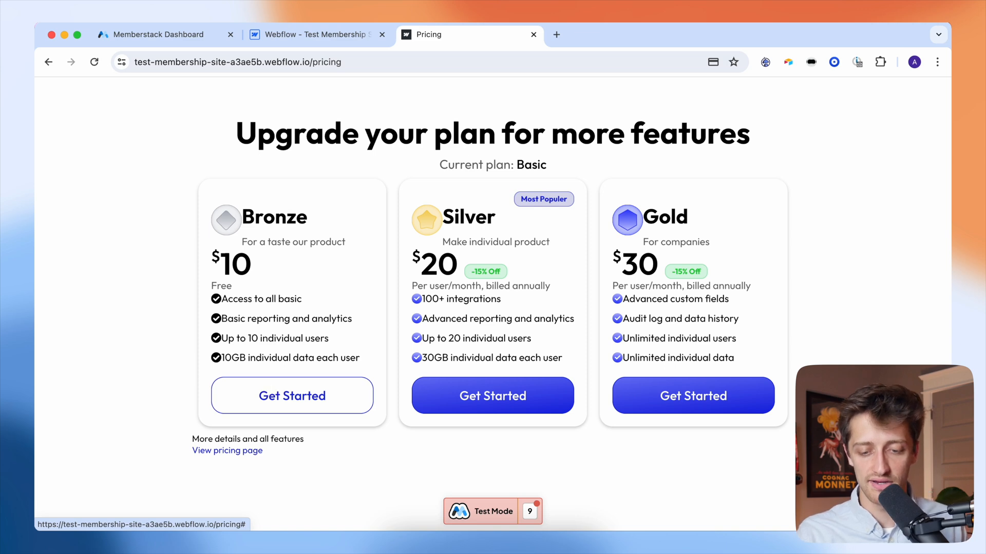
pyautogui.click(270, 394)
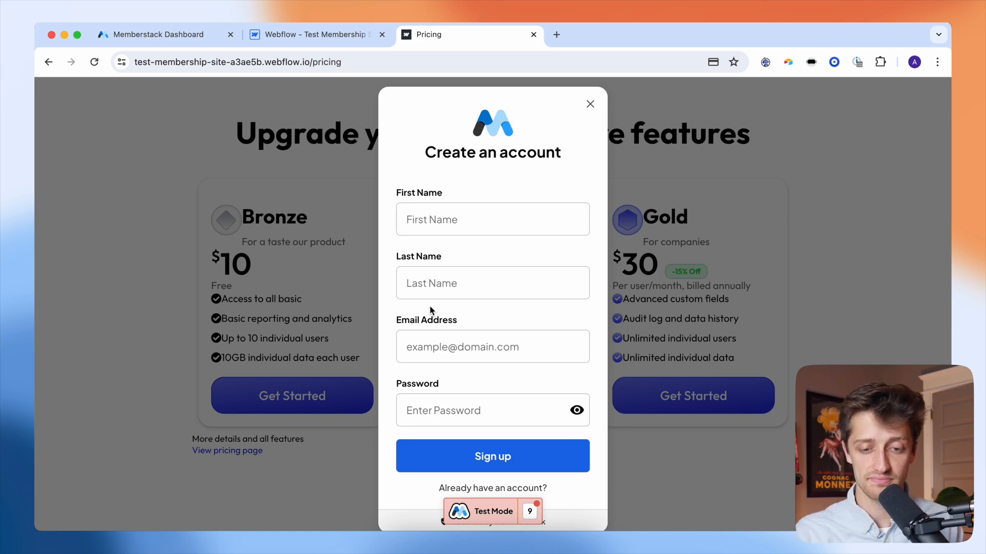
# - Fill the sign-up form with the member's first name, last name, e-mail and password
pyautogui.click(433, 228)
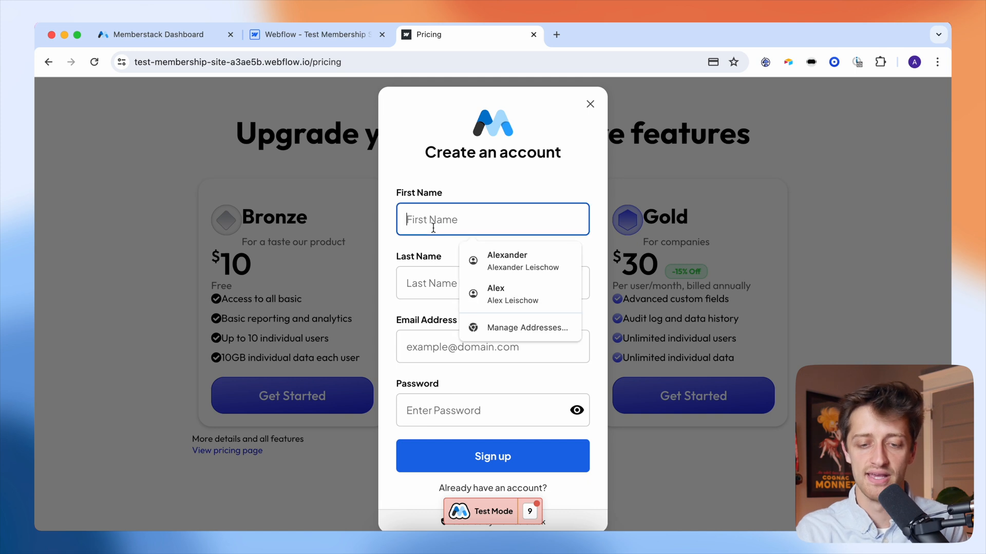
pyautogui.press('Tab')
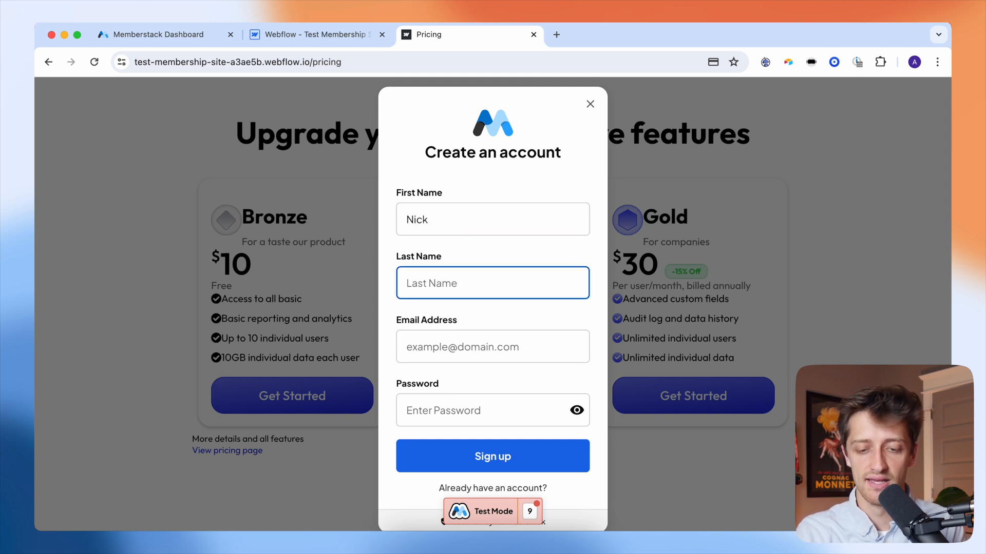
pyautogui.press('Tab')
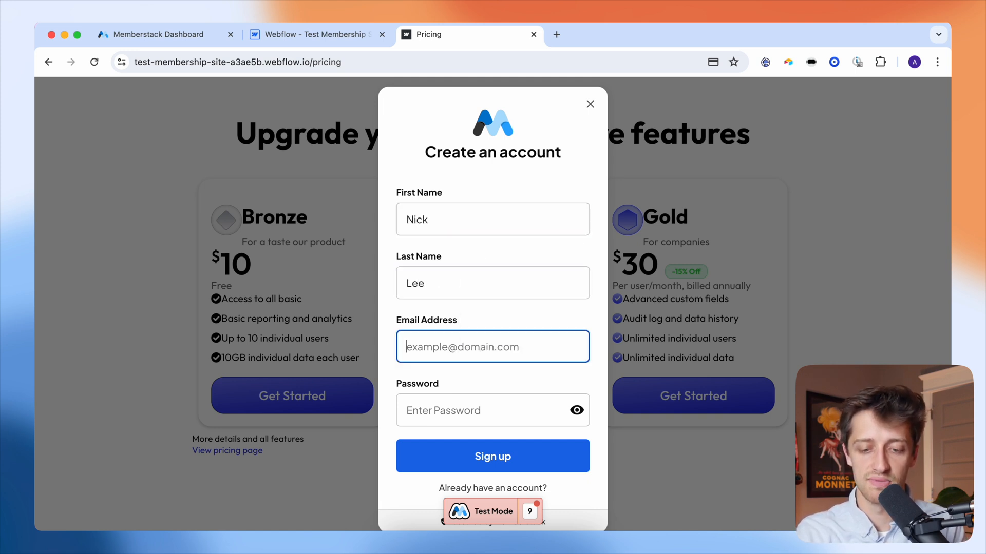
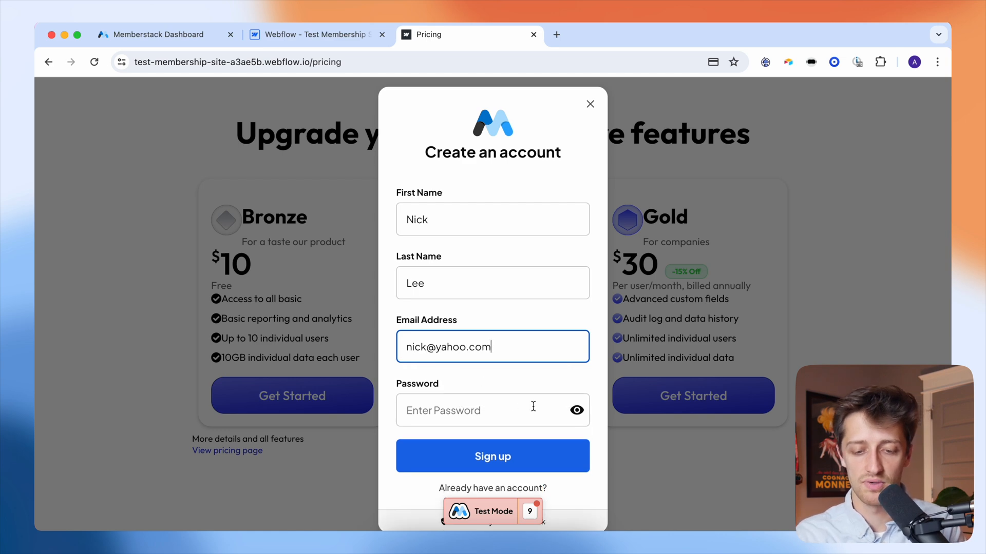
pyautogui.click(577, 411)
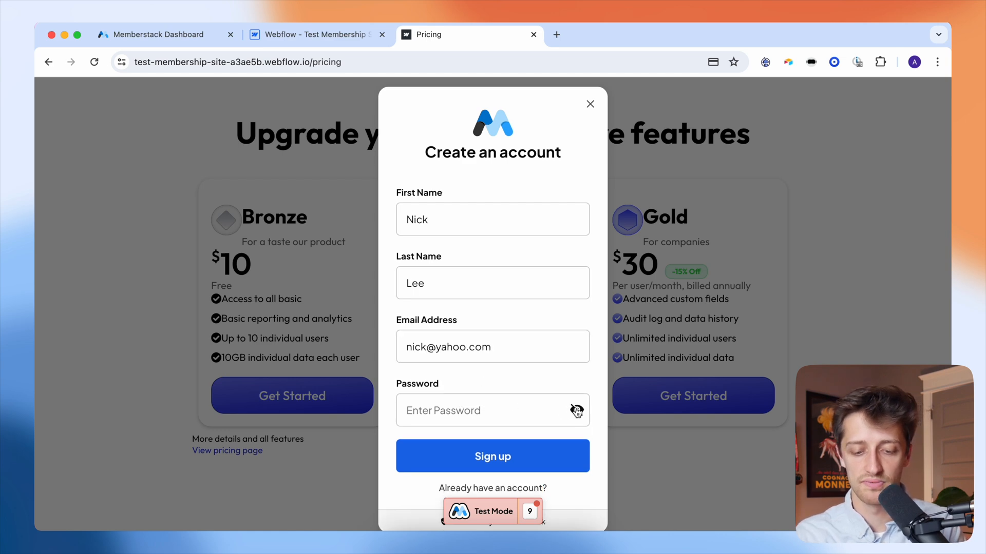
pyautogui.click(532, 409)
pyautogui.write('12345678')
# - Submit the sign-up and continue to the Stripe test checkout
pyautogui.scroll(-1, 519, 402)
pyautogui.click(538, 430)
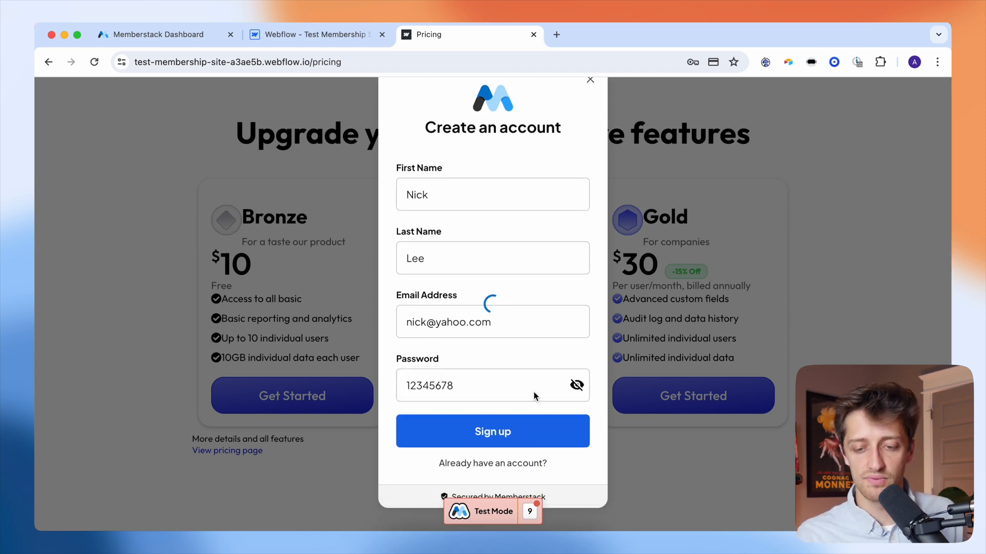
pyautogui.click(592, 240)
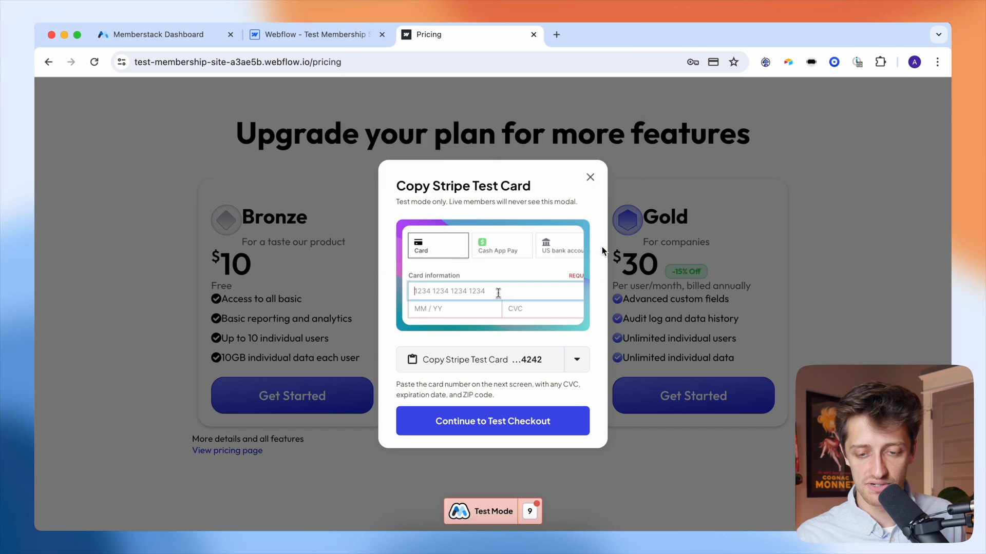
pyautogui.click(506, 419)
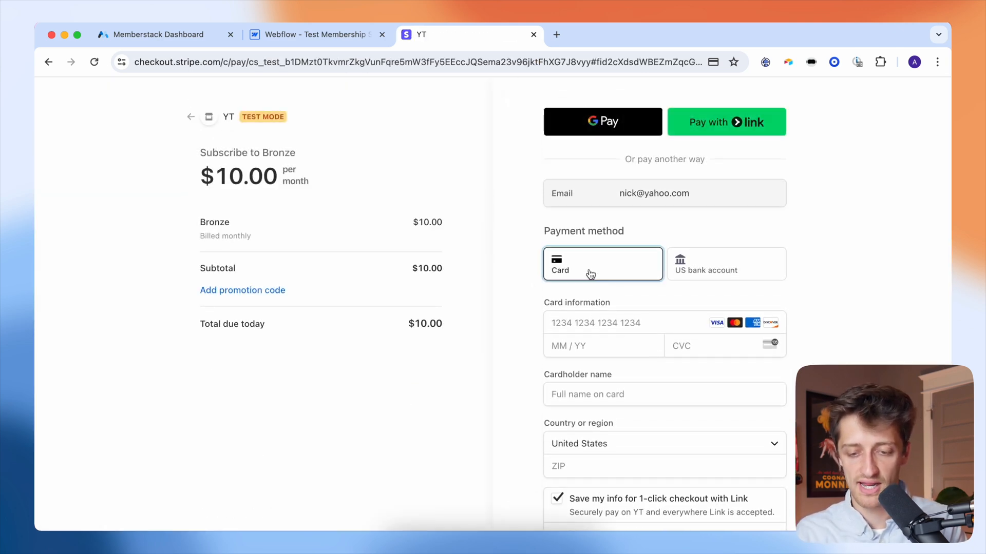
# - Enter the test card's expiry date and security code
pyautogui.click(592, 319)
pyautogui.scroll(-2, 555, 336)
pyautogui.click(586, 298)
pyautogui.write('1224')
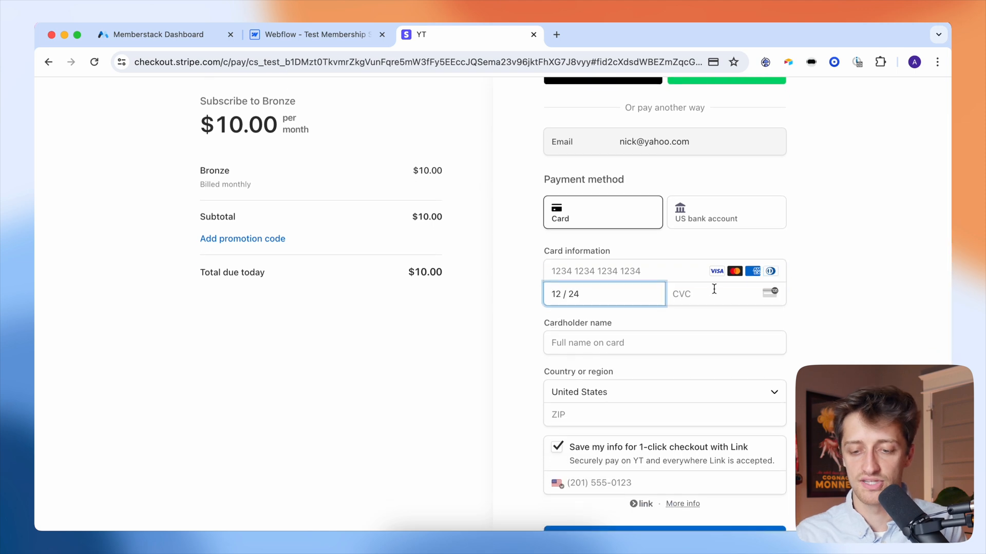
pyautogui.click(714, 289)
pyautogui.write('111')
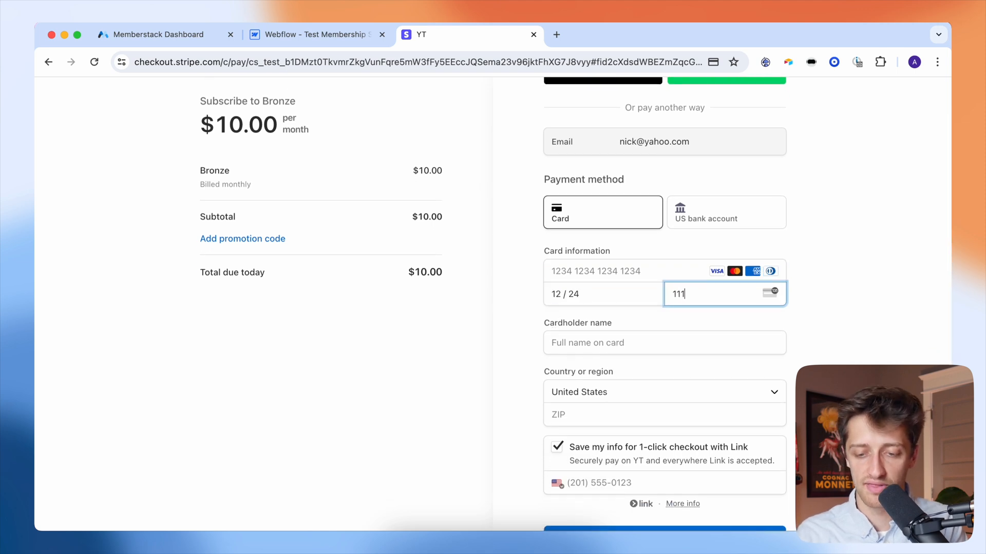
pyautogui.click(532, 315)
# - Add cardholder name, ZIP and test card number, turn off saving info, and subscribe to Bronze
pyautogui.scroll(-2, 534, 340)
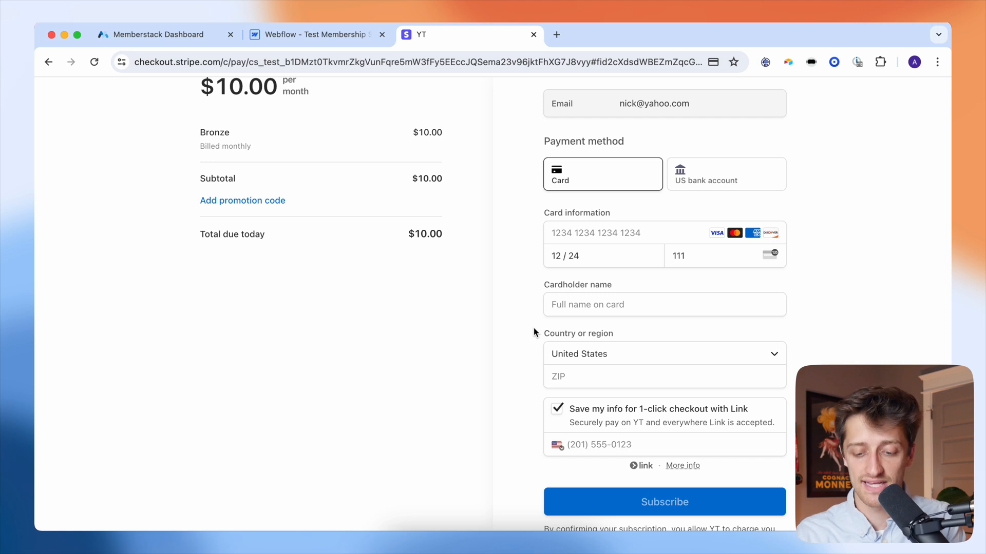
pyautogui.click(570, 307)
pyautogui.write('Nick')
pyautogui.press('Tab')
pyautogui.press('Tab')
pyautogui.write('11111')
pyautogui.click(514, 381)
pyautogui.click(557, 409)
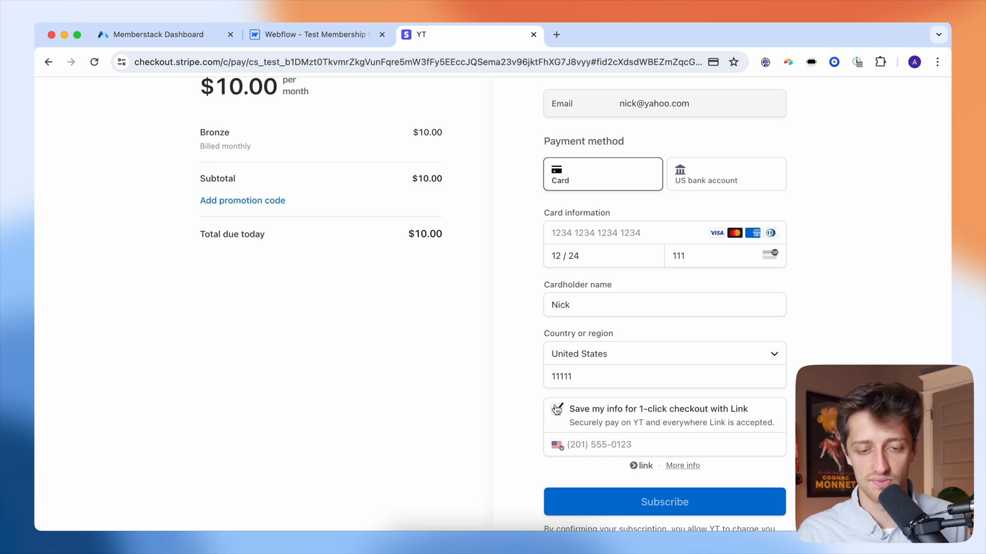
pyautogui.click(595, 232)
pyautogui.write('4242 4242 ')
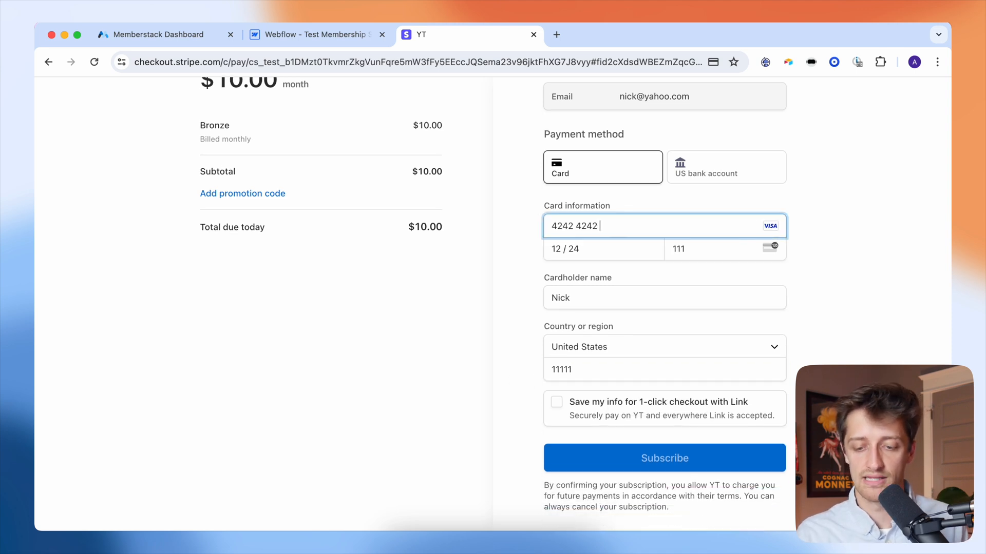
pyautogui.write('4242 4242')
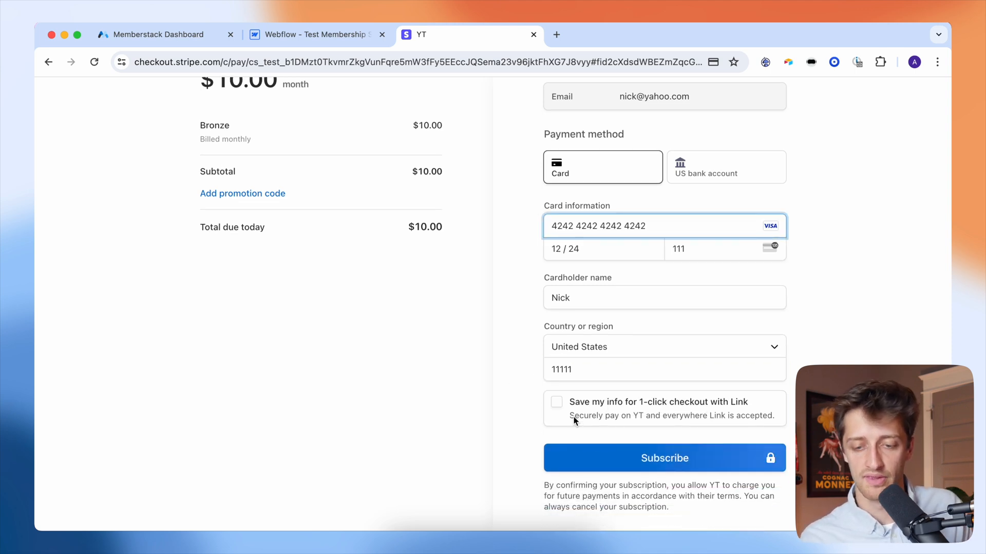
pyautogui.click(619, 464)
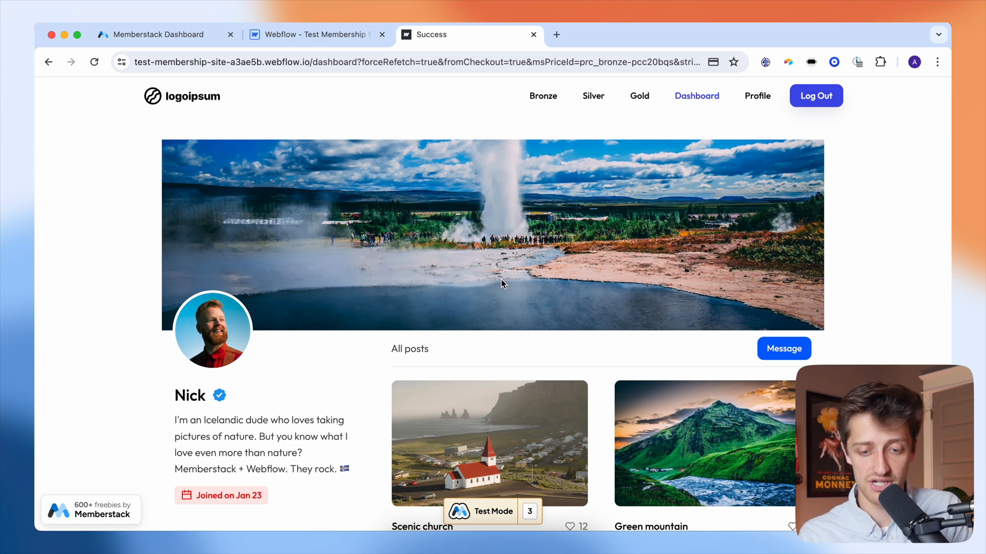
# - Check the member dashboard shows the member's first name
pyautogui.scroll(-3, 375, 380)
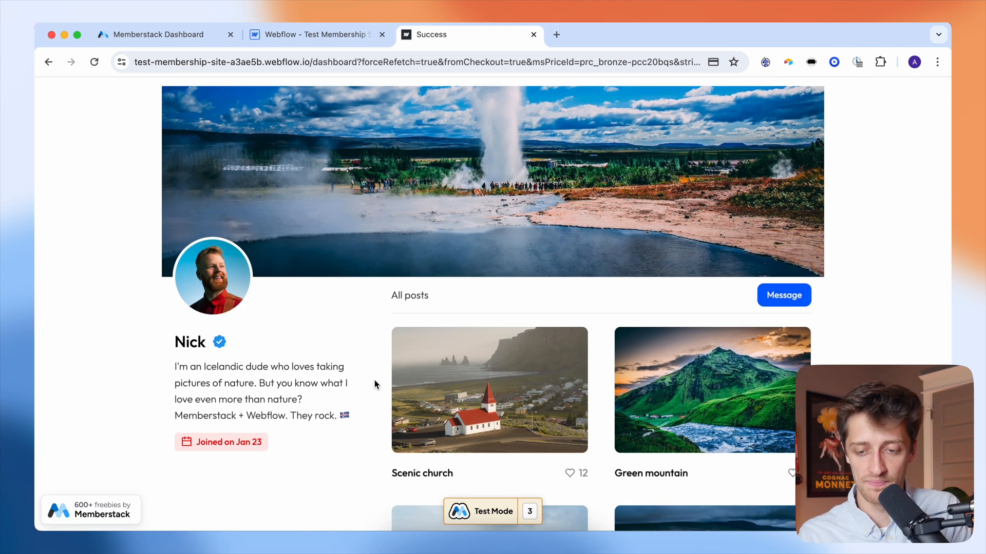
pyautogui.scroll(3, 374, 380)
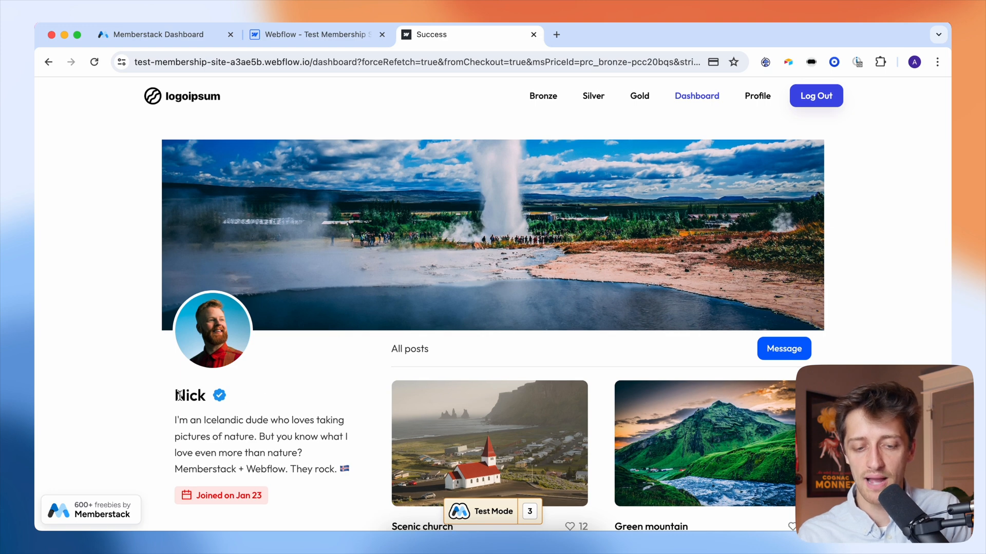
pyautogui.moveTo(177, 396); pyautogui.dragTo(203, 396)
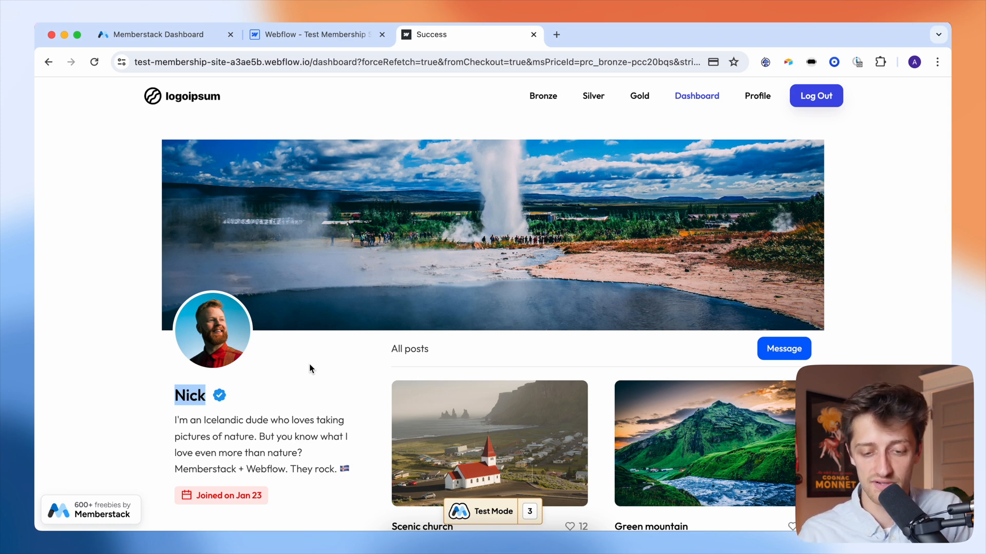
pyautogui.click(327, 371)
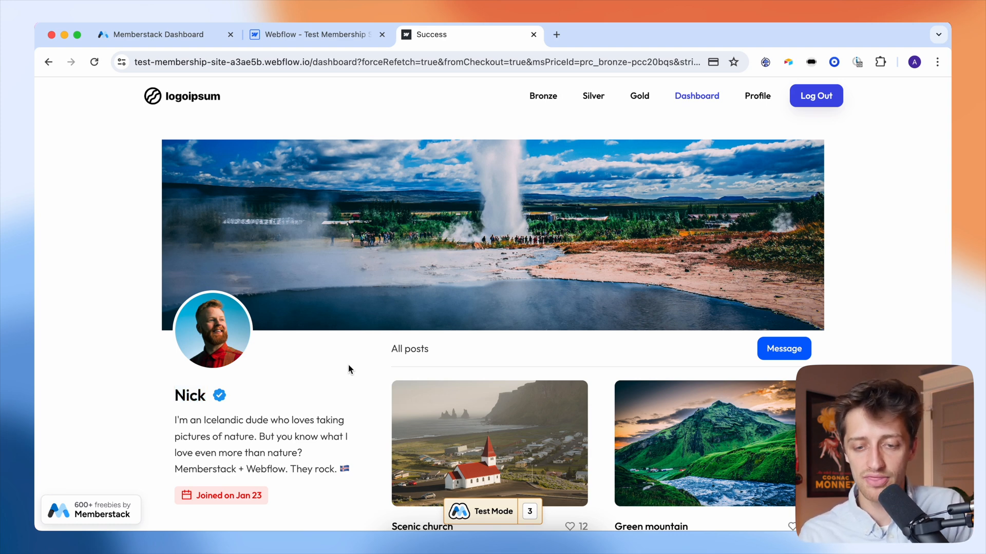
# - Open the Bronze page, then confirm Silver and Gold redirect to the pricing page
pyautogui.click(543, 102)
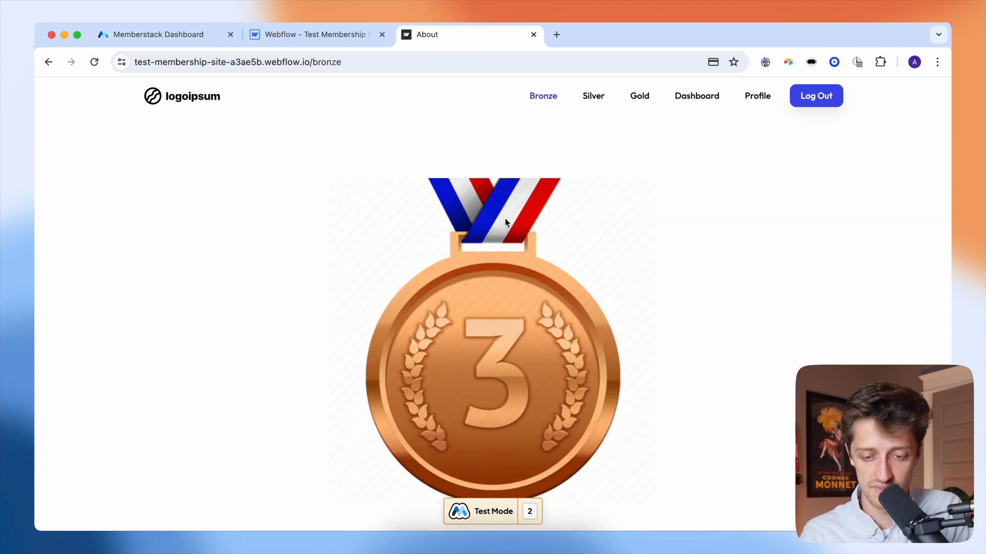
pyautogui.scroll(-2, 467, 292)
pyautogui.scroll(2, 468, 292)
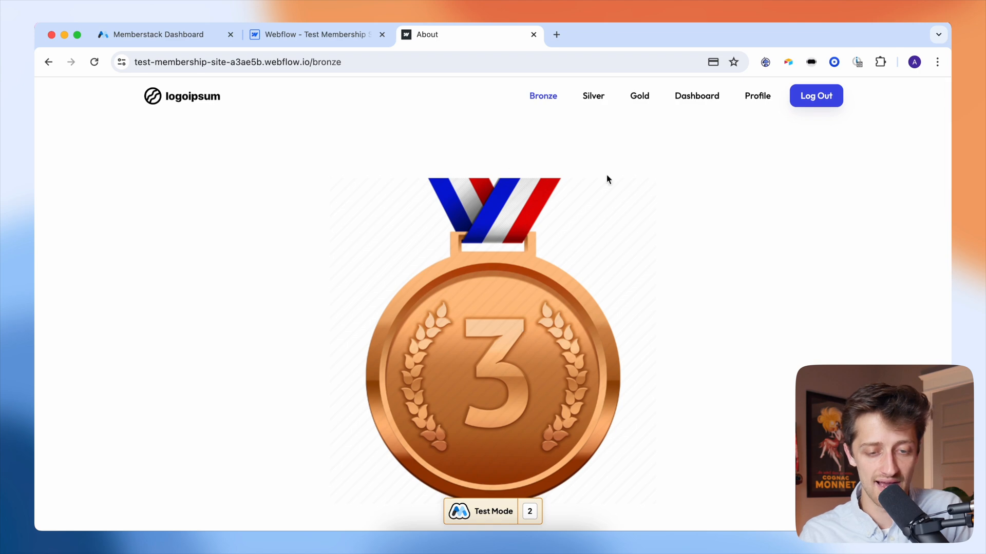
pyautogui.click(591, 98)
pyautogui.click(639, 99)
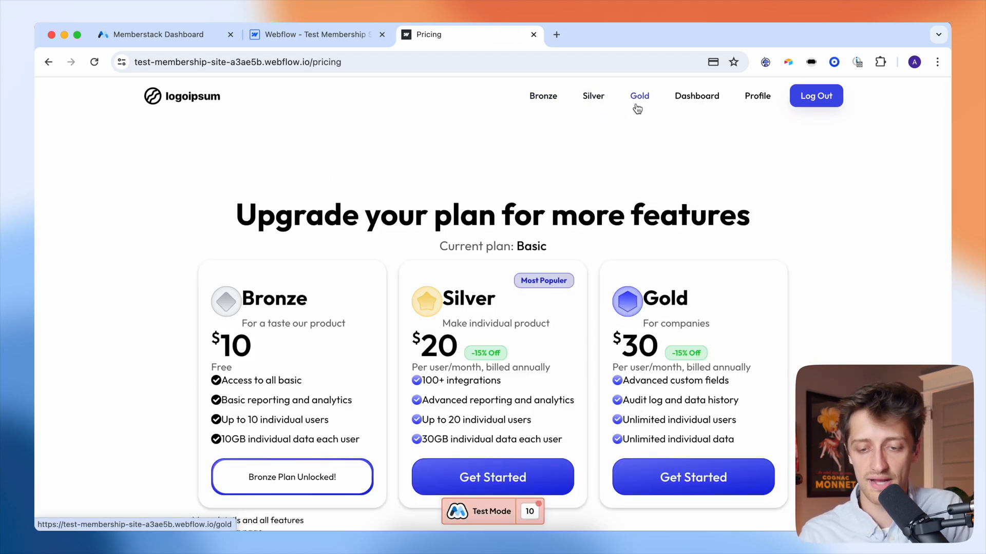
pyautogui.scroll(-2, 598, 260)
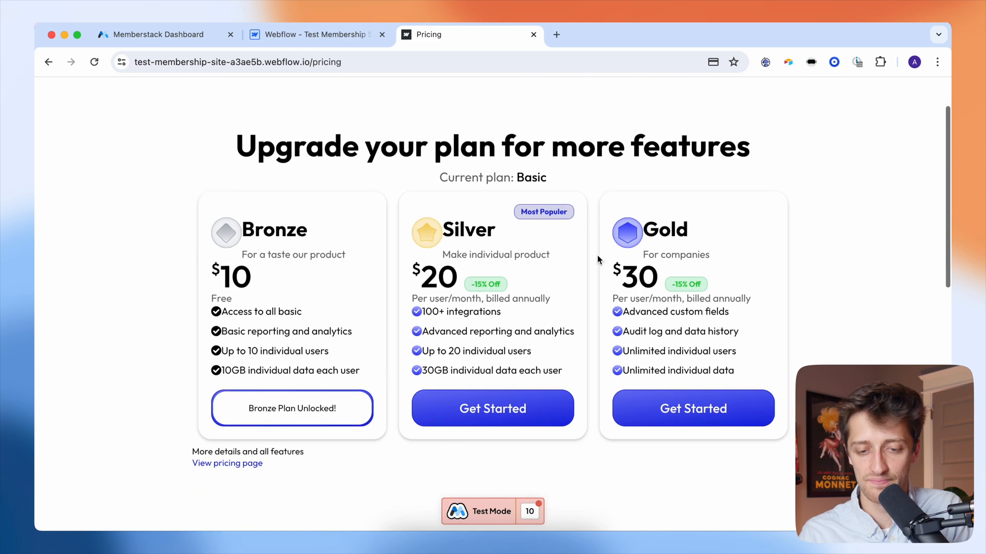
pyautogui.scroll(2, 398, 177)
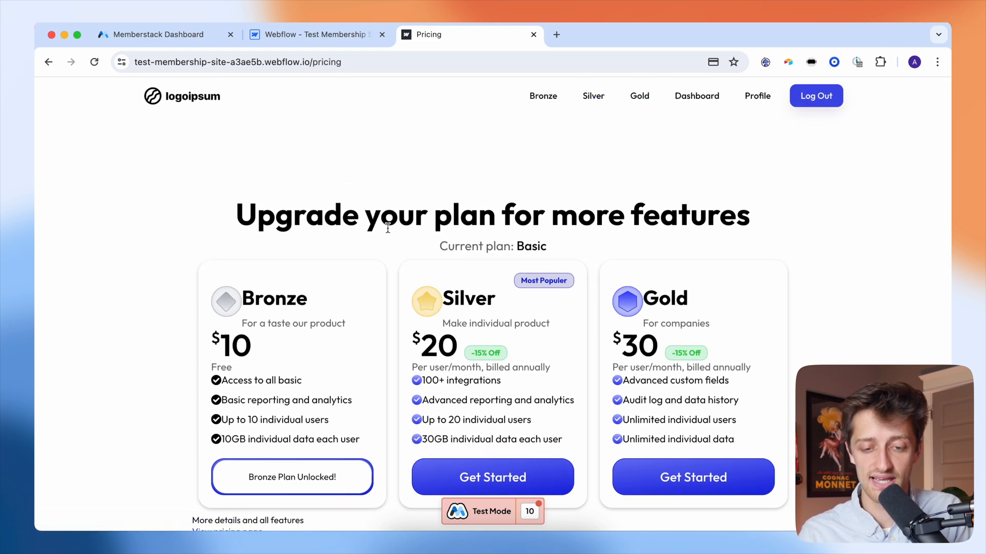
pyautogui.scroll(-4, 388, 226)
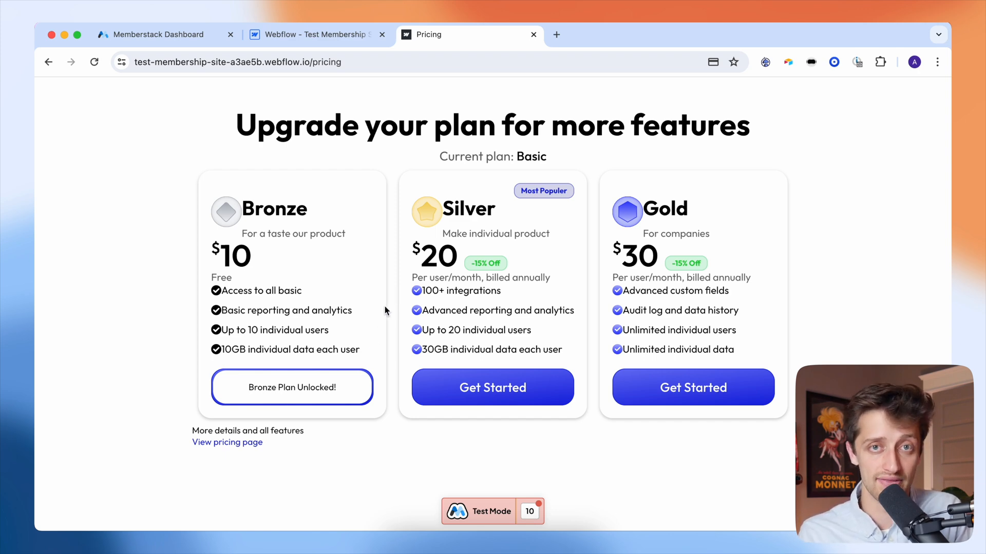
pyautogui.scroll(2, 390, 323)
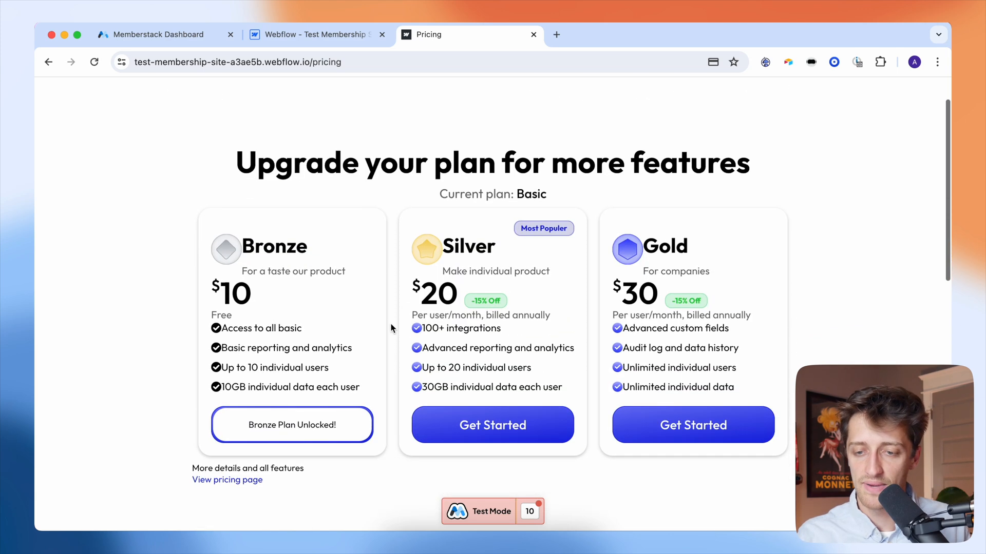
pyautogui.scroll(2, 390, 321)
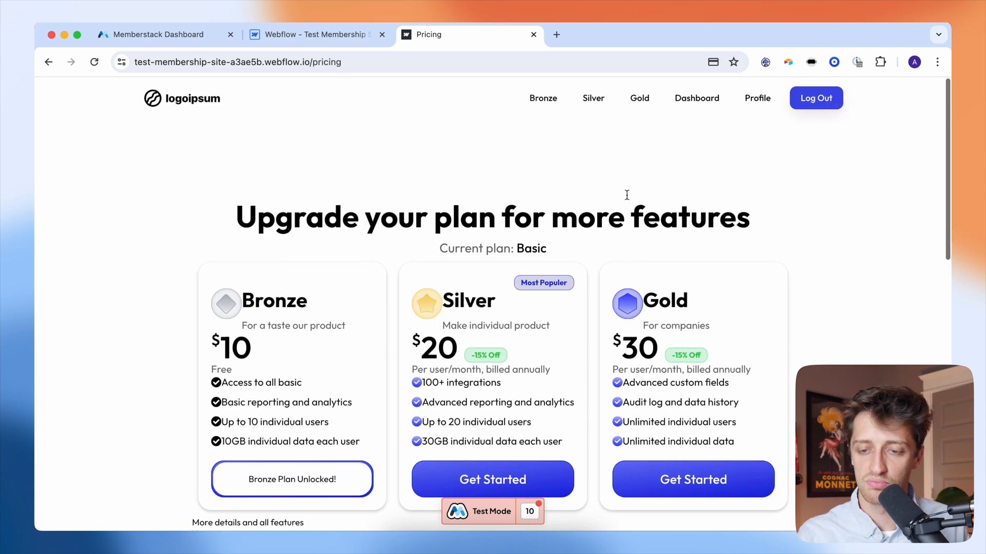
# - On the Profile page, add '123' before the @ in the e-mail, update it, then view Memberstack
pyautogui.click(759, 100)
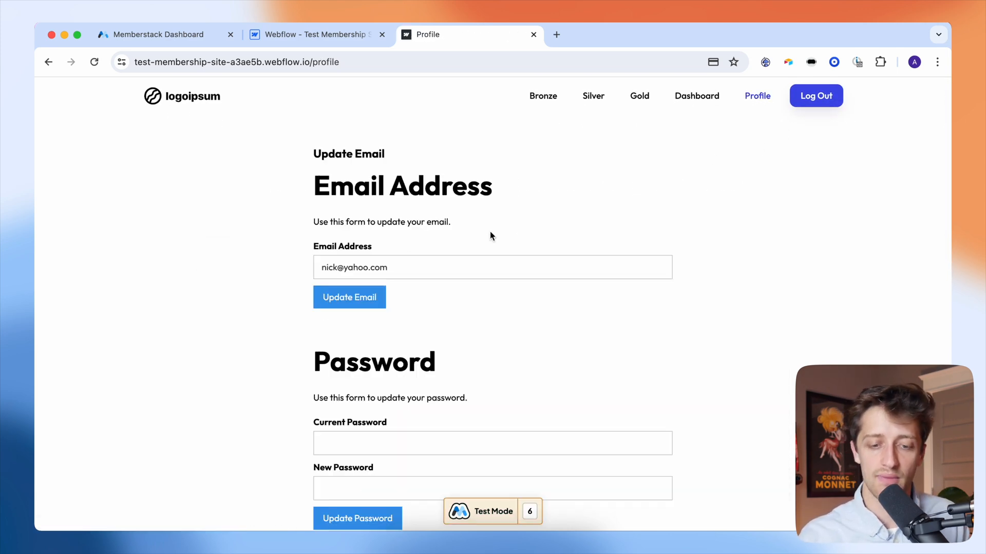
pyautogui.click(338, 268)
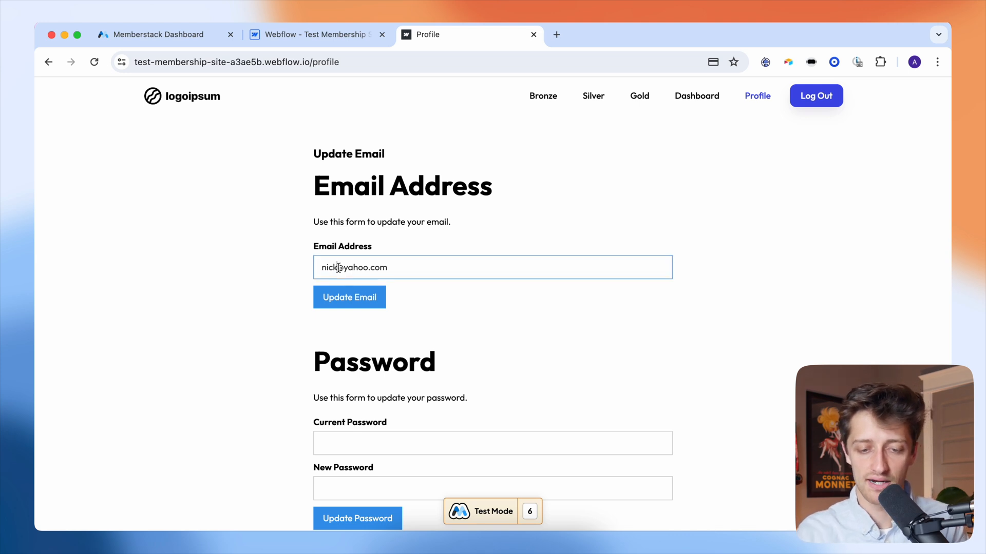
pyautogui.write('123')
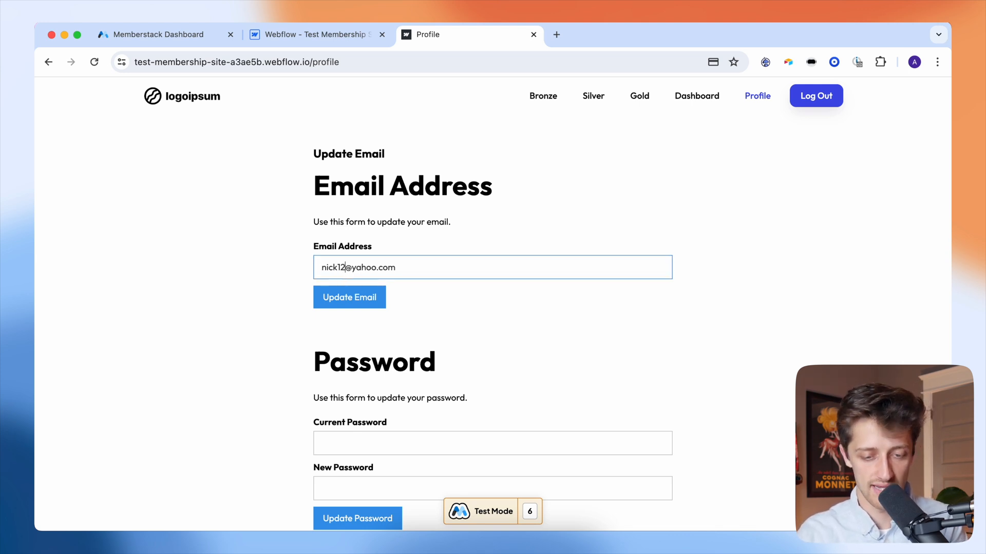
pyautogui.click(340, 302)
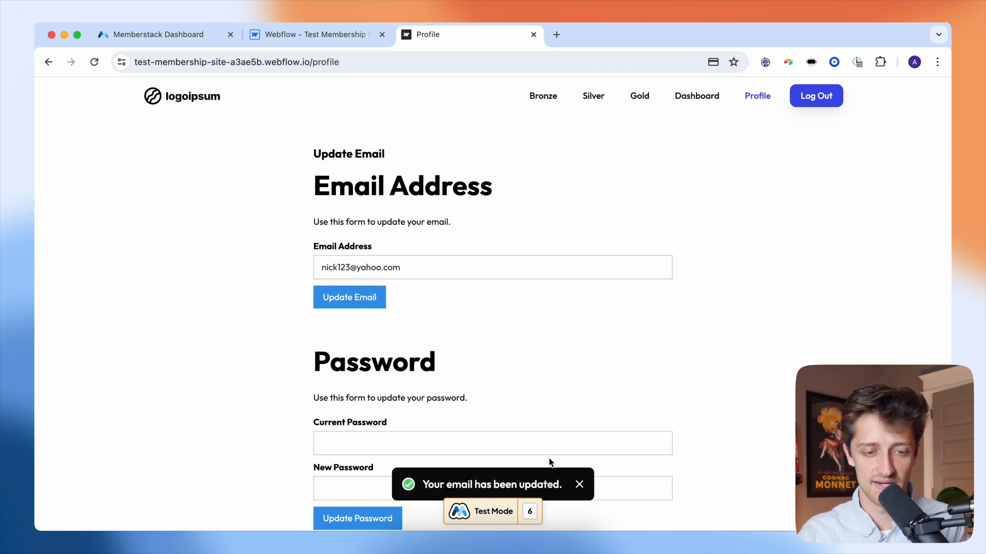
pyautogui.click(164, 36)
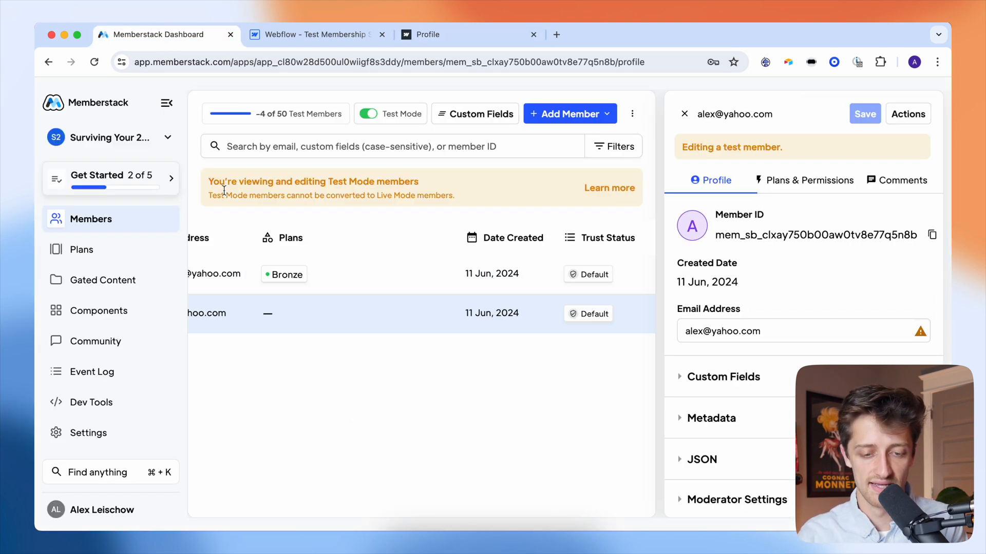
# - Confirm the Memberstack members table shows the updated e-mail, then return to the Profile page
pyautogui.hscroll(-5, 263, 308)
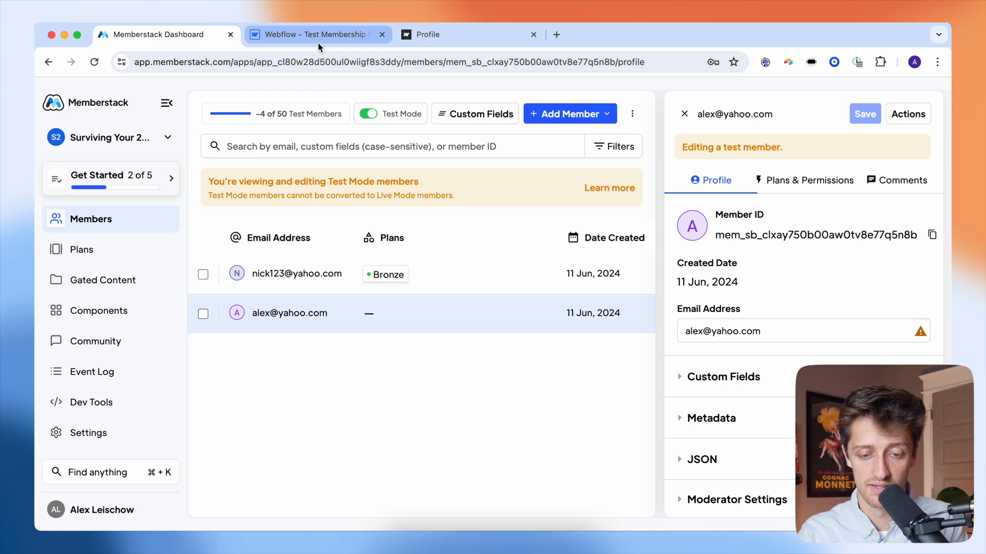
pyautogui.click(462, 39)
pyautogui.scroll(-4, 418, 297)
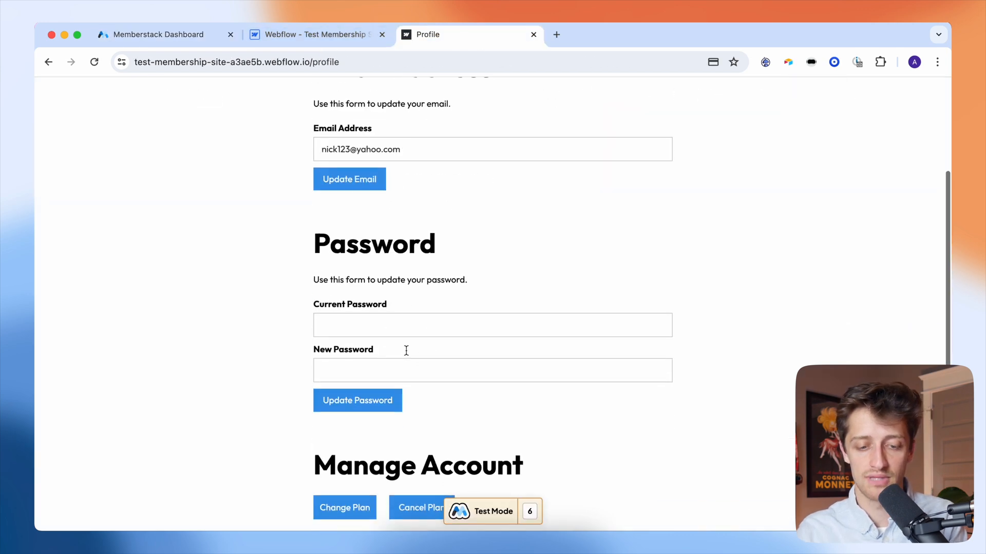
# - Change the account password from the current to a new one, then log out
pyautogui.click(378, 328)
pyautogui.write('•••')
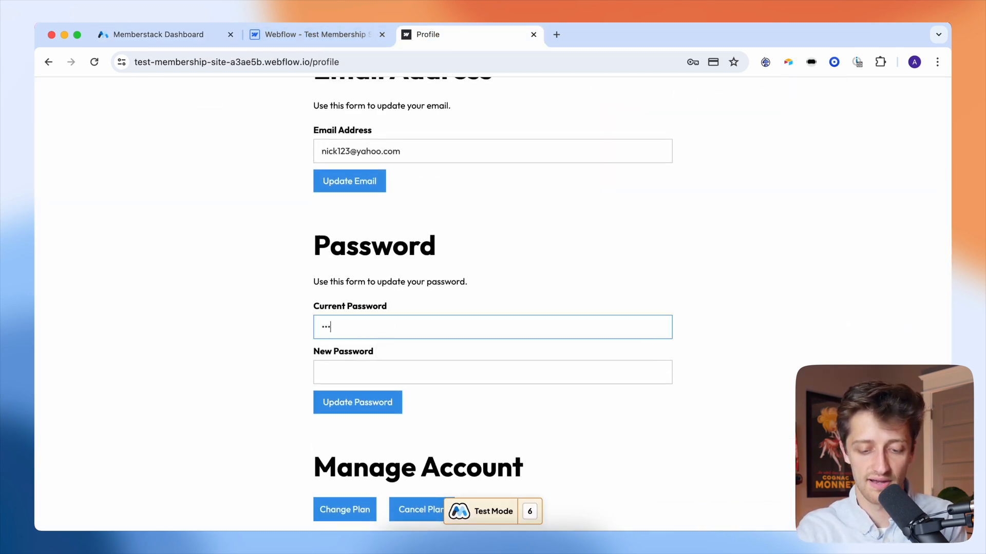
pyautogui.write('•••••')
pyautogui.press('Tab')
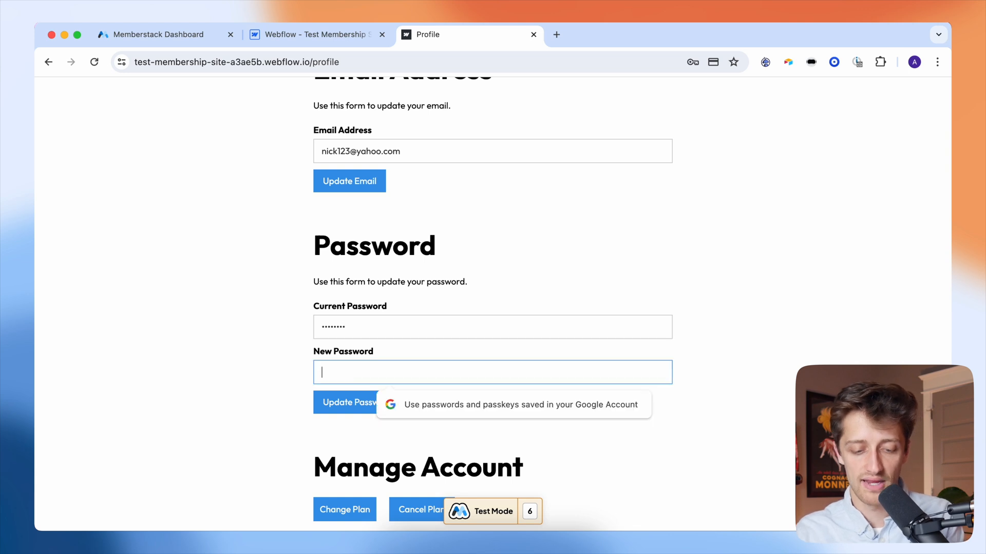
pyautogui.write('•')
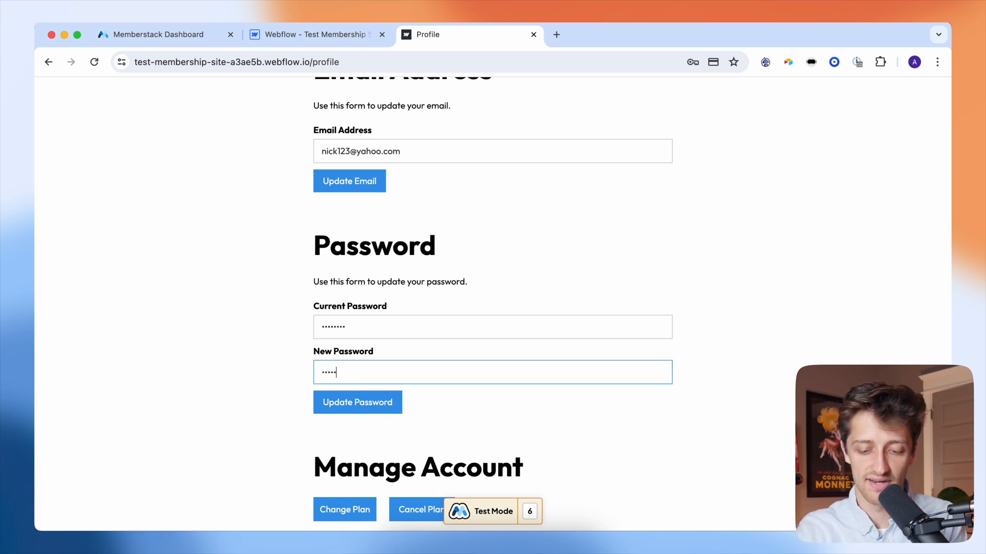
pyautogui.click(334, 402)
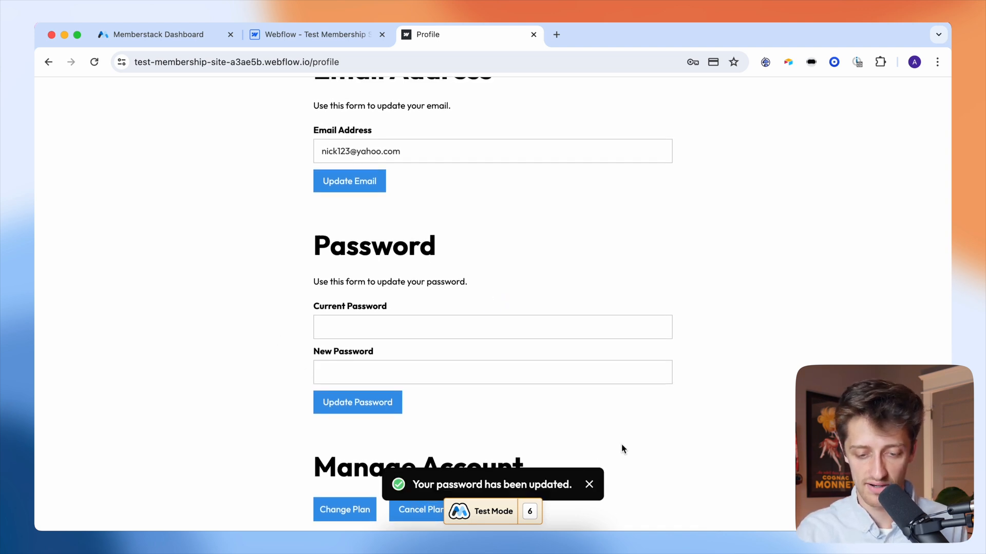
pyautogui.scroll(3, 603, 452)
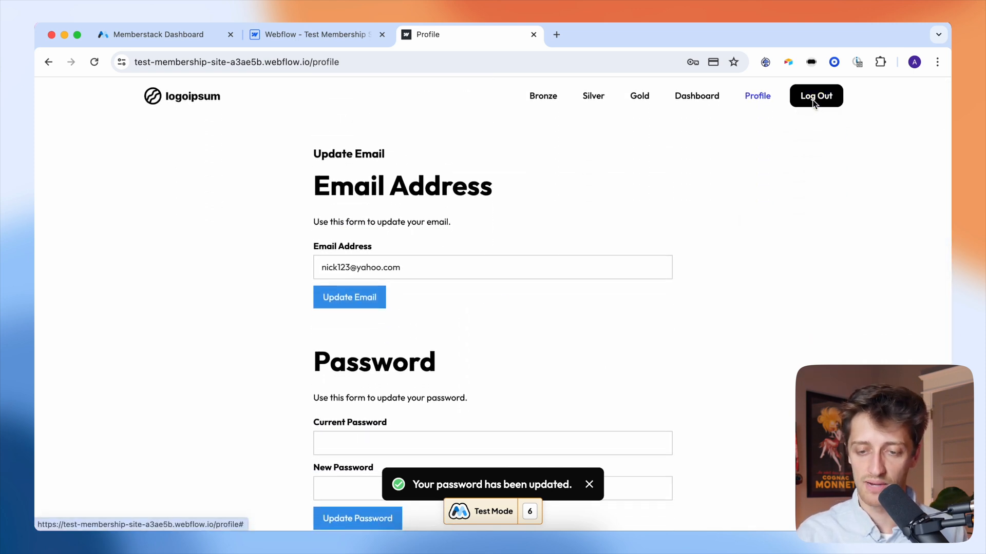
pyautogui.click(814, 104)
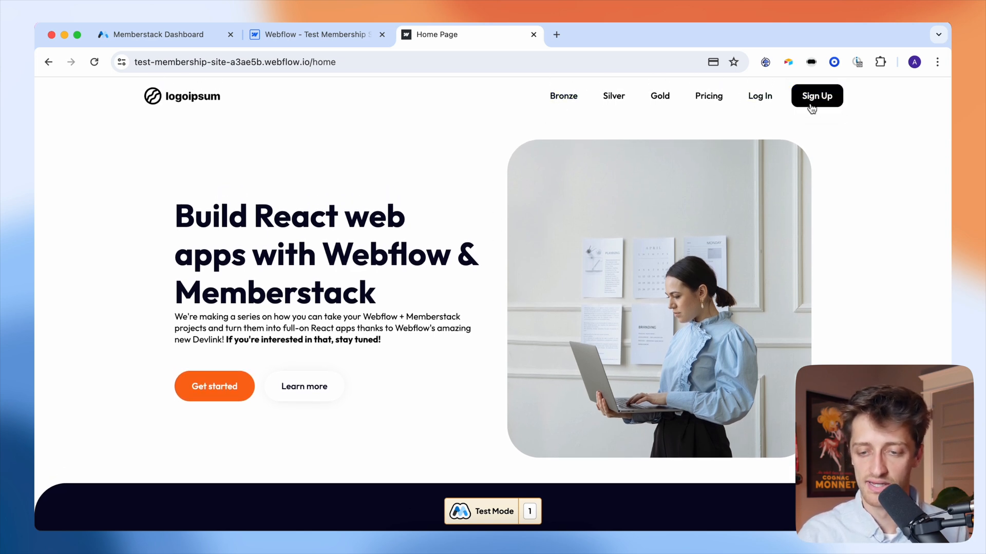
# - Sign in with the updated e-mail address and the new password
pyautogui.click(760, 103)
pyautogui.click(449, 228)
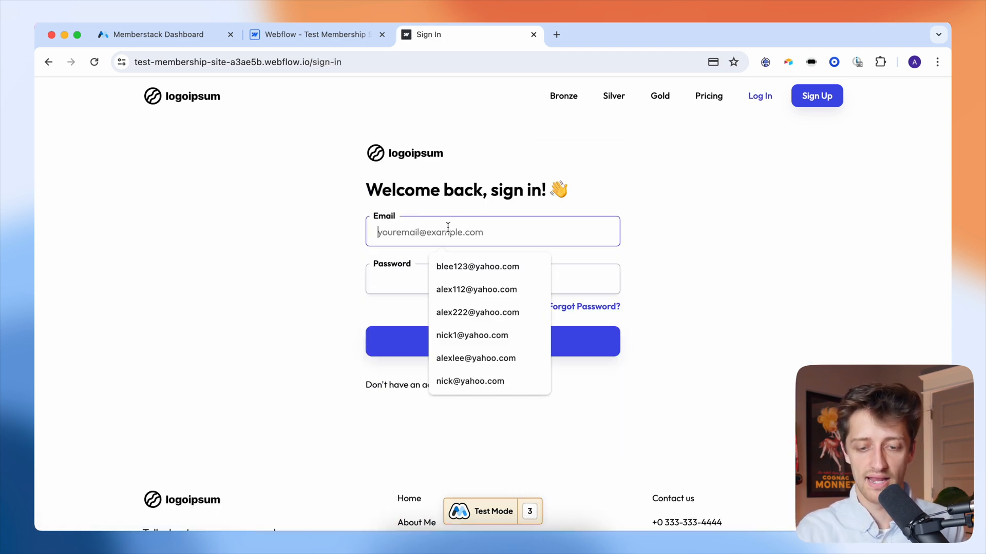
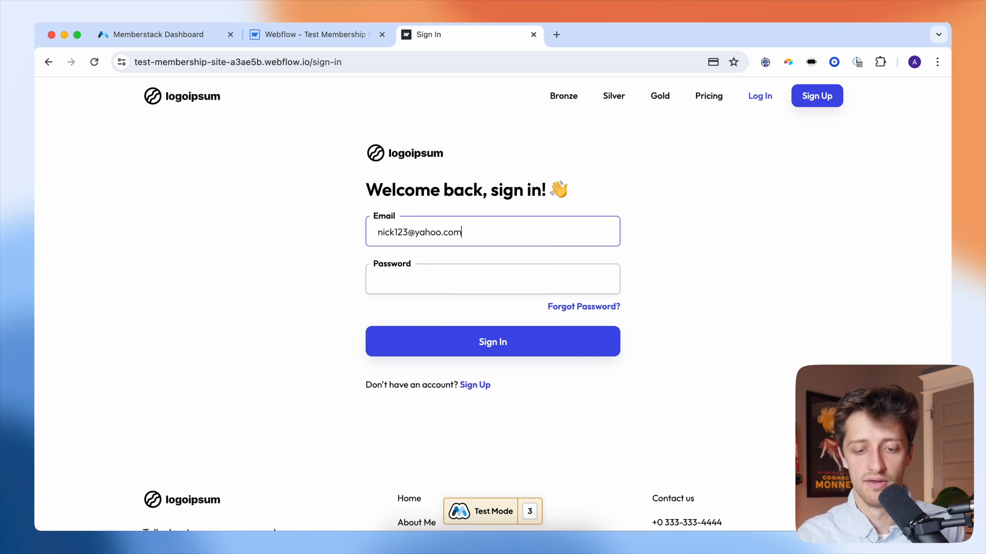
pyautogui.click(413, 283)
pyautogui.write('pa')
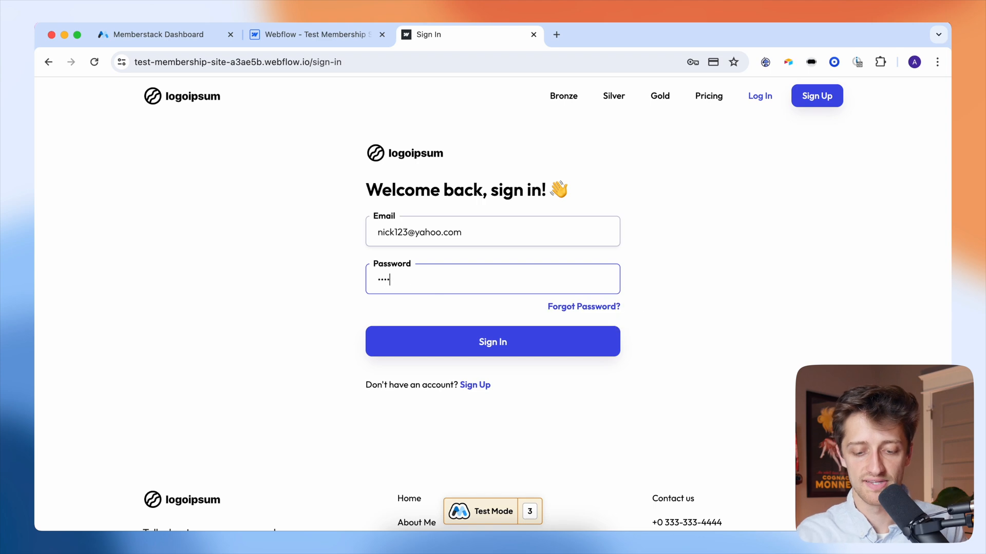
pyautogui.click(419, 343)
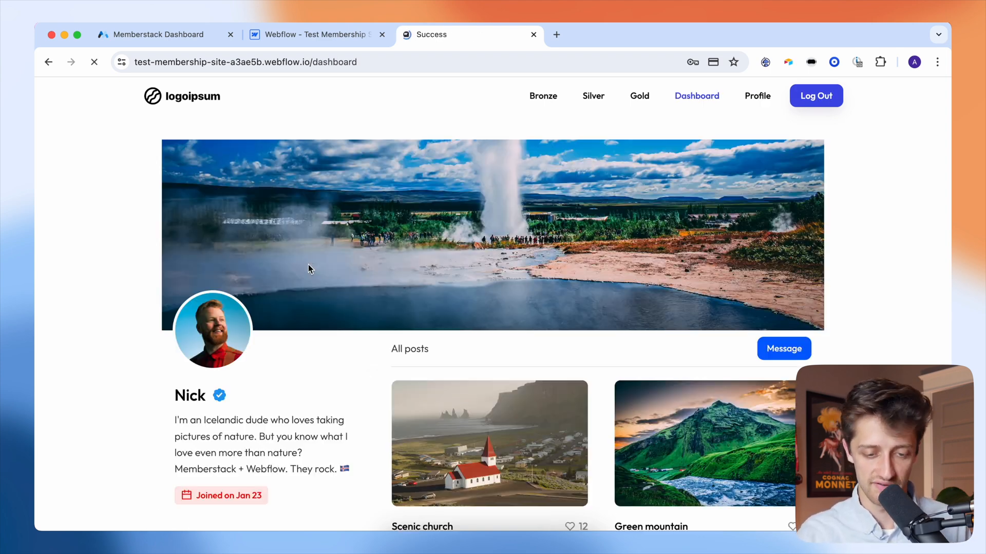
pyautogui.click(505, 254)
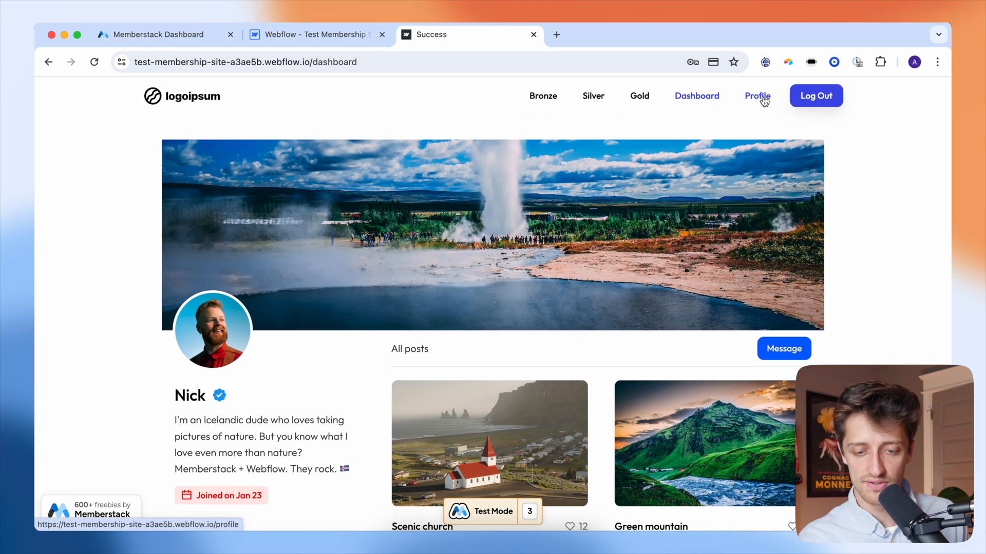
# - Go to the Profile page and choose Change Plan to reach pricing
pyautogui.click(758, 97)
pyautogui.scroll(-2, 240, 308)
pyautogui.scroll(-1, 240, 334)
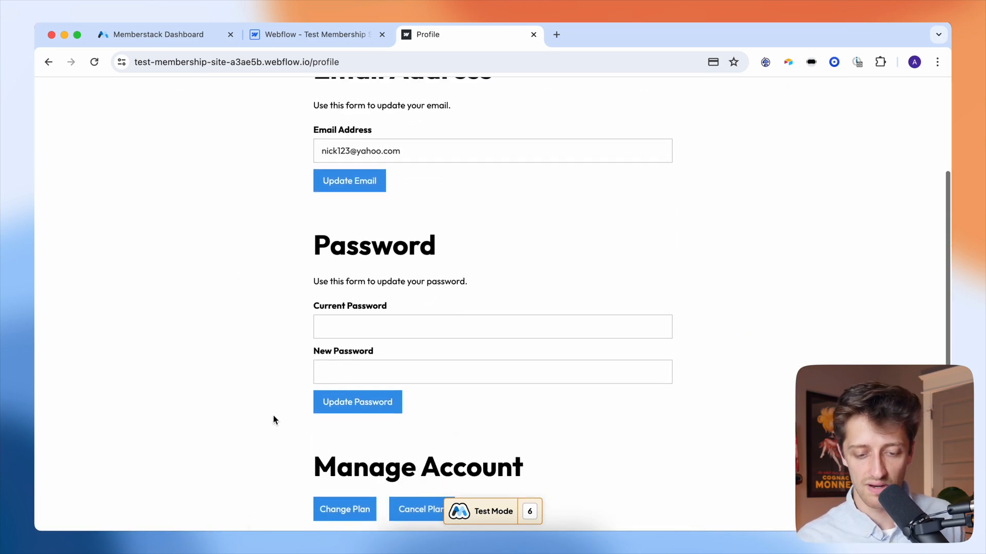
pyautogui.click(334, 508)
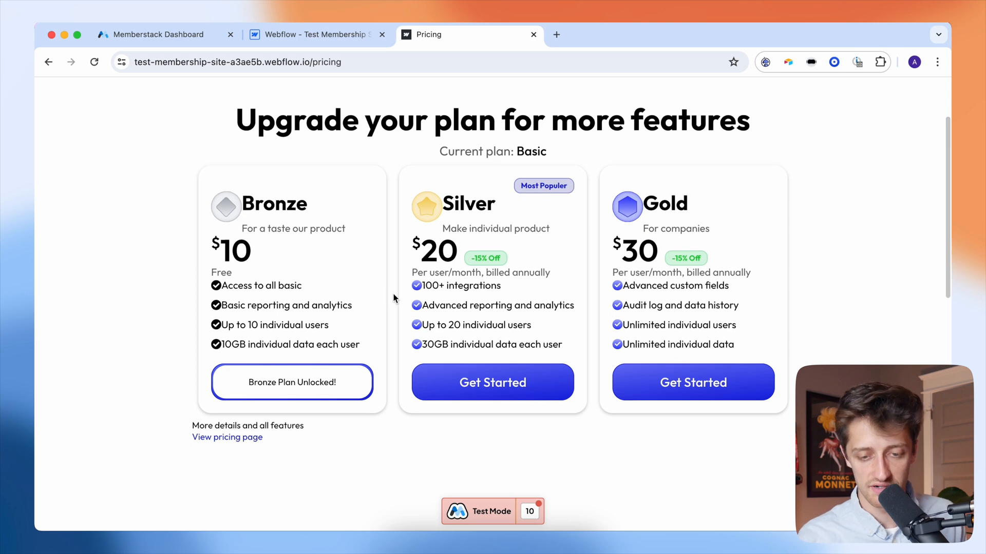
# - Upgrade the subscription in Stripe Billing to the Silver plan at $20.00 per month
pyautogui.click(463, 386)
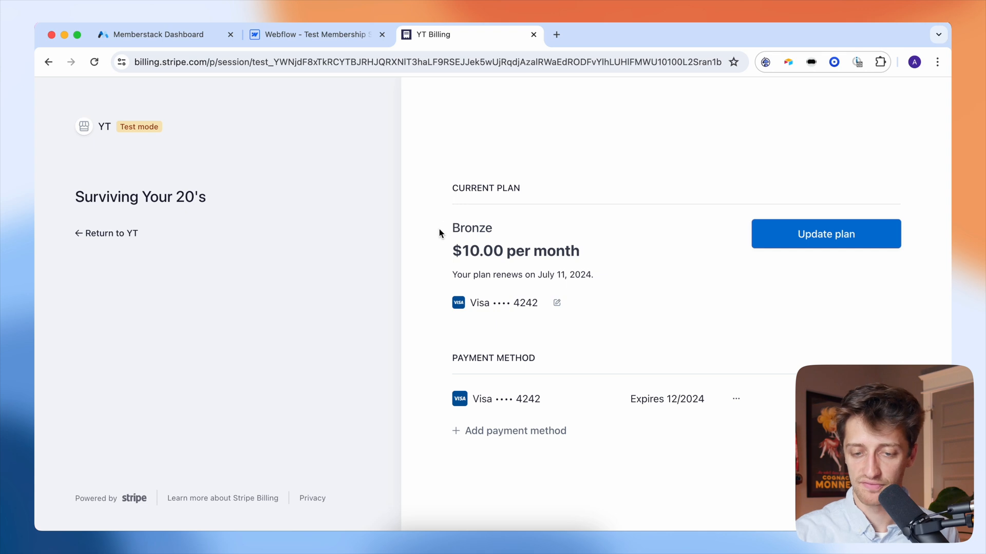
pyautogui.click(785, 239)
pyautogui.click(654, 379)
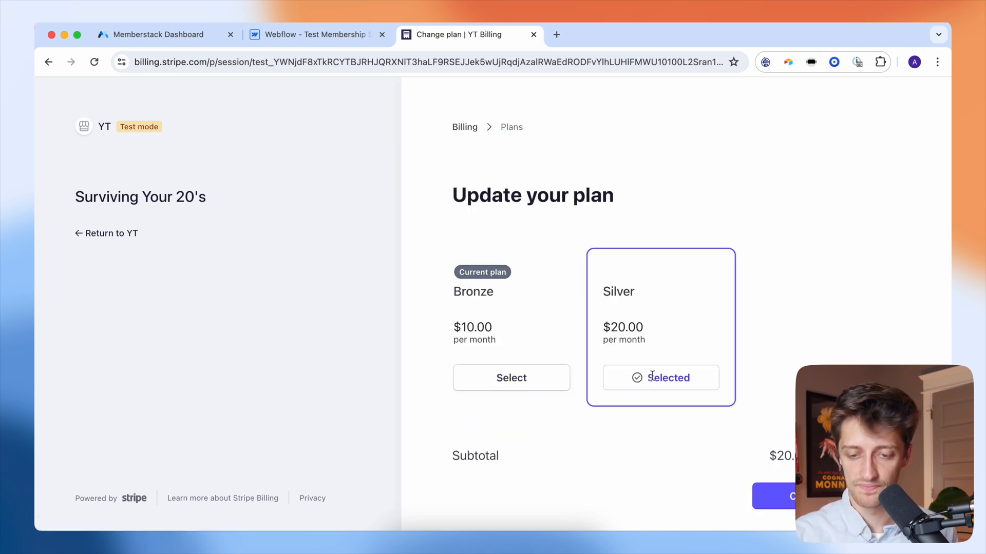
pyautogui.click(821, 496)
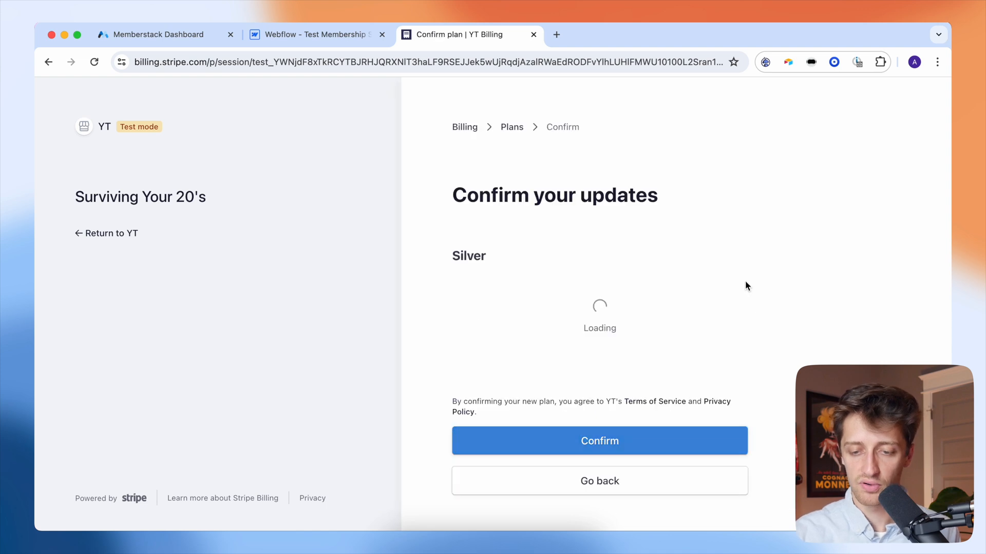
pyautogui.scroll(-3, 793, 292)
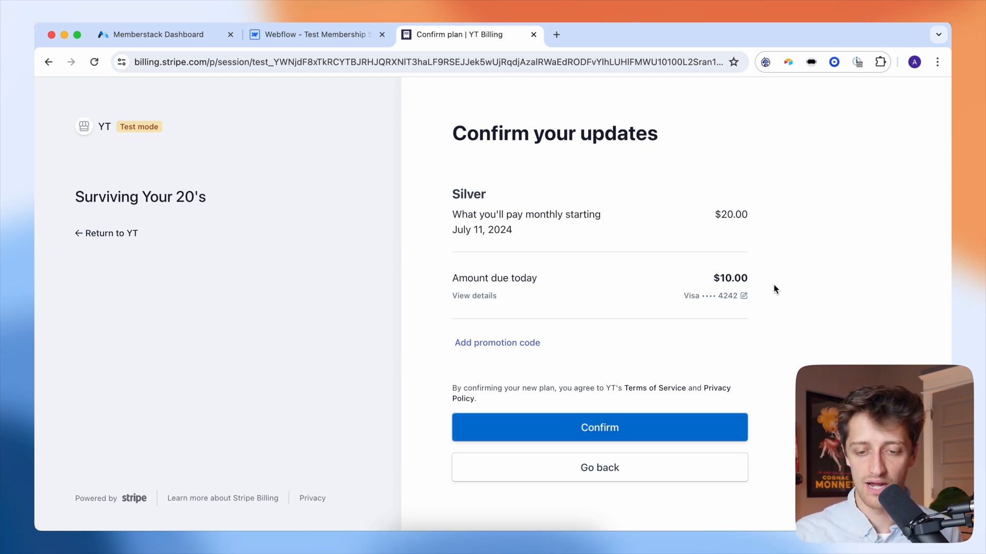
pyautogui.click(611, 427)
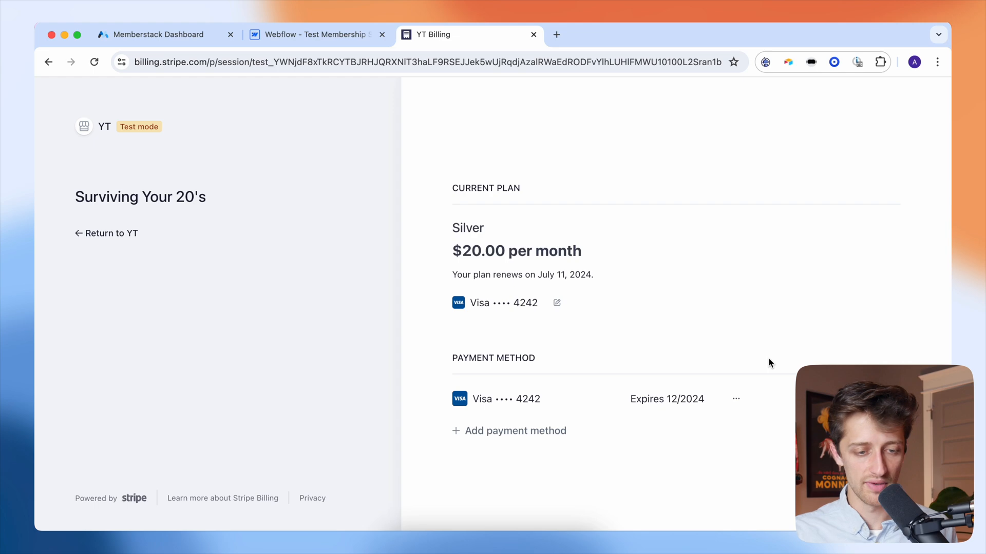
# - Go back to the membership site's Dashboard, then open the Bronze members page
pyautogui.click(102, 236)
pyautogui.click(697, 96)
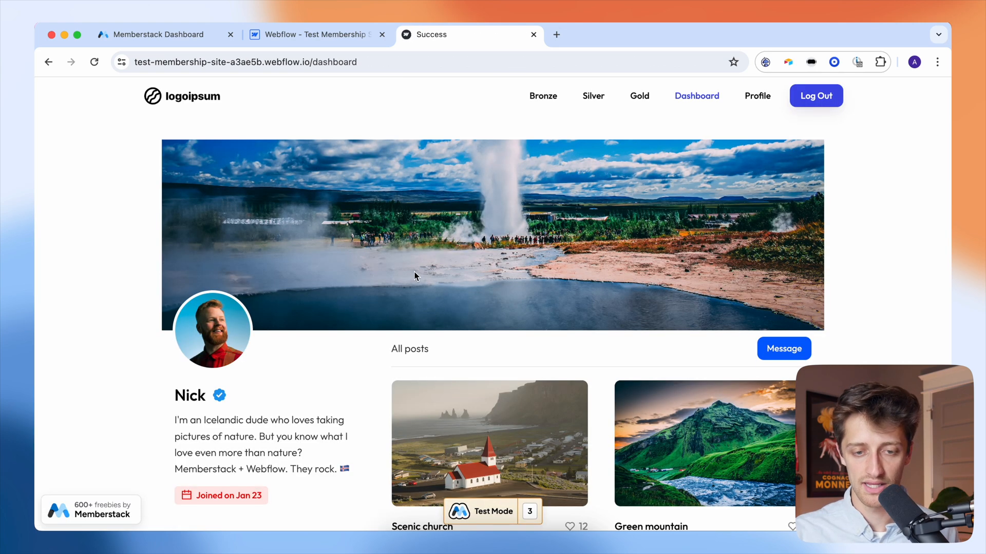
pyautogui.scroll(-1, 415, 273)
pyautogui.scroll(1, 415, 277)
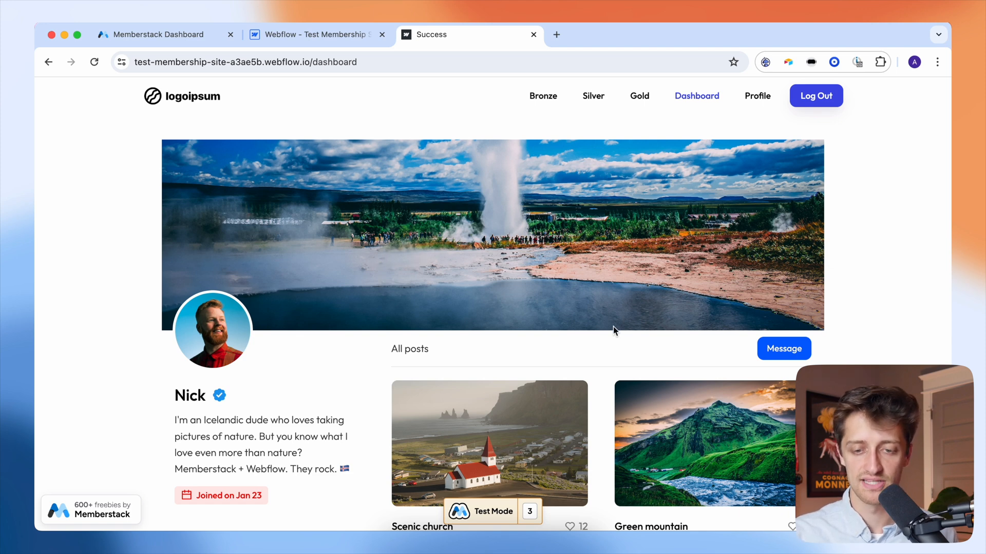
pyautogui.click(546, 103)
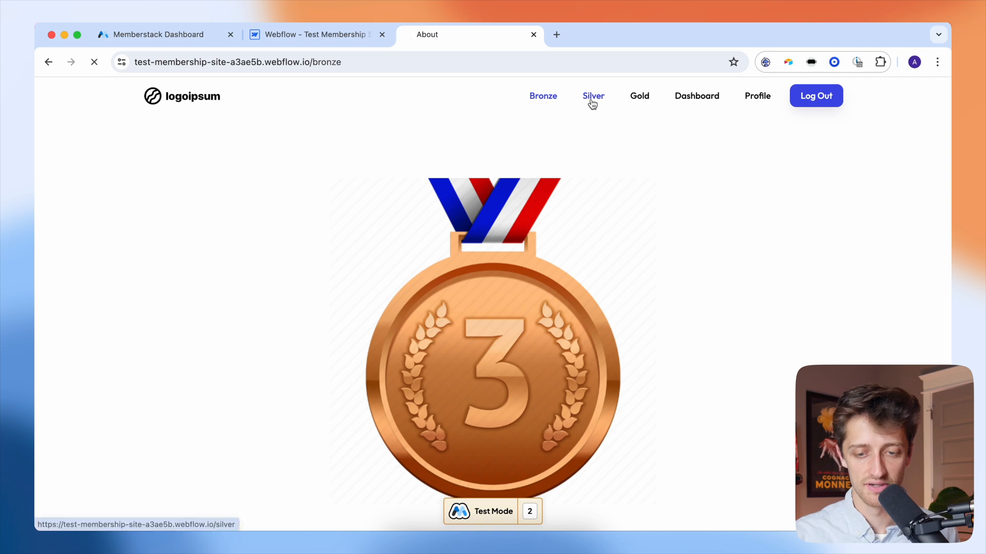
# - Check the Silver and Gold member pages, then start a Gold upgrade from the pricing page
pyautogui.click(592, 102)
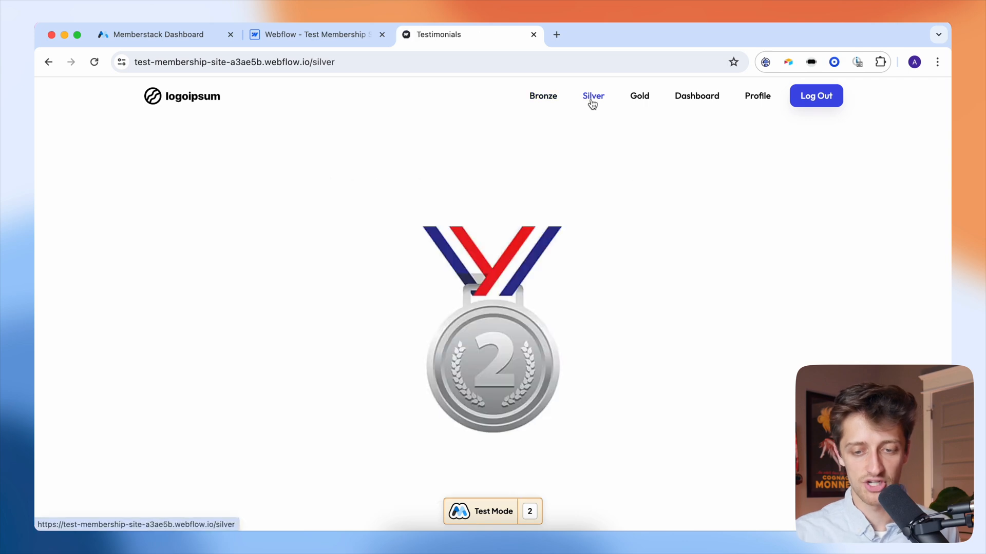
pyautogui.click(637, 102)
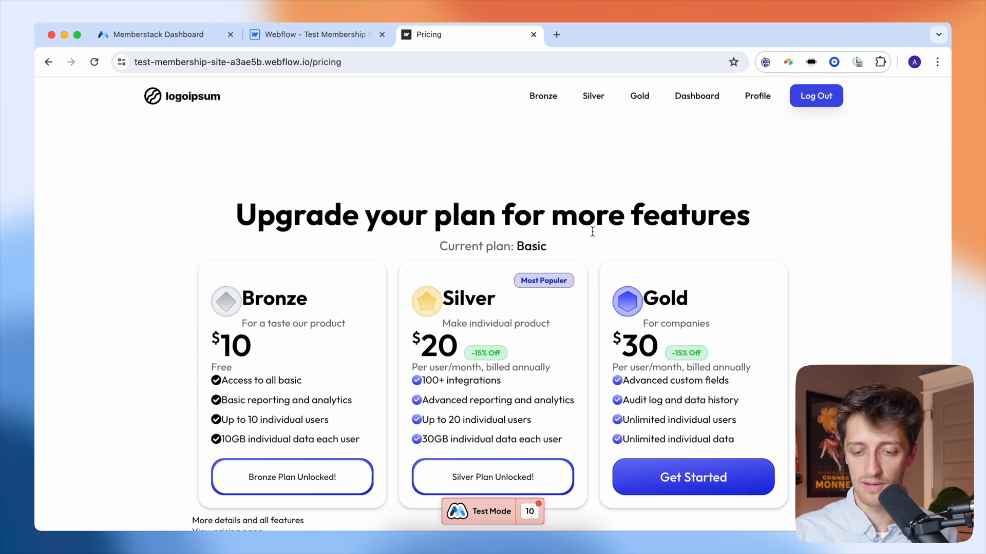
pyautogui.scroll(-3, 616, 231)
pyautogui.click(682, 408)
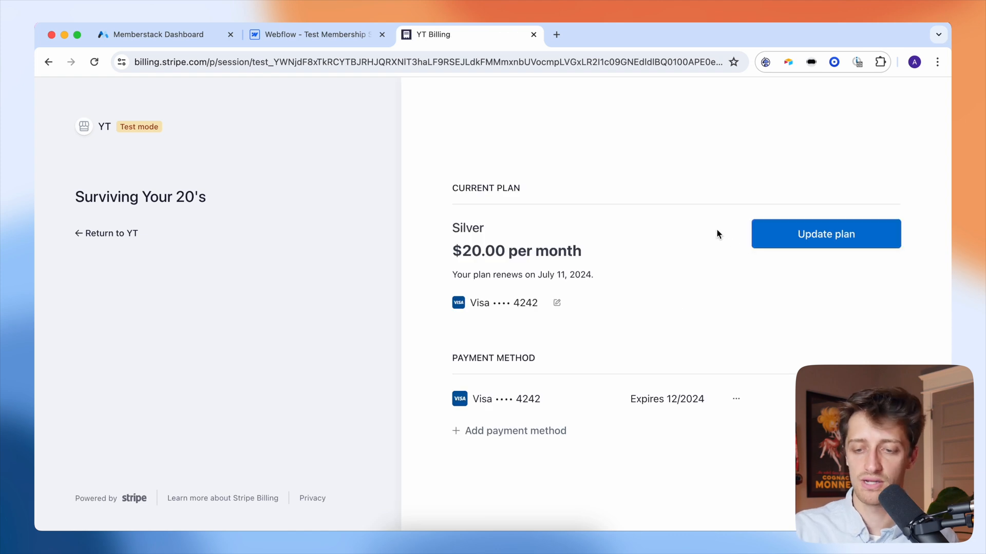
pyautogui.click(775, 233)
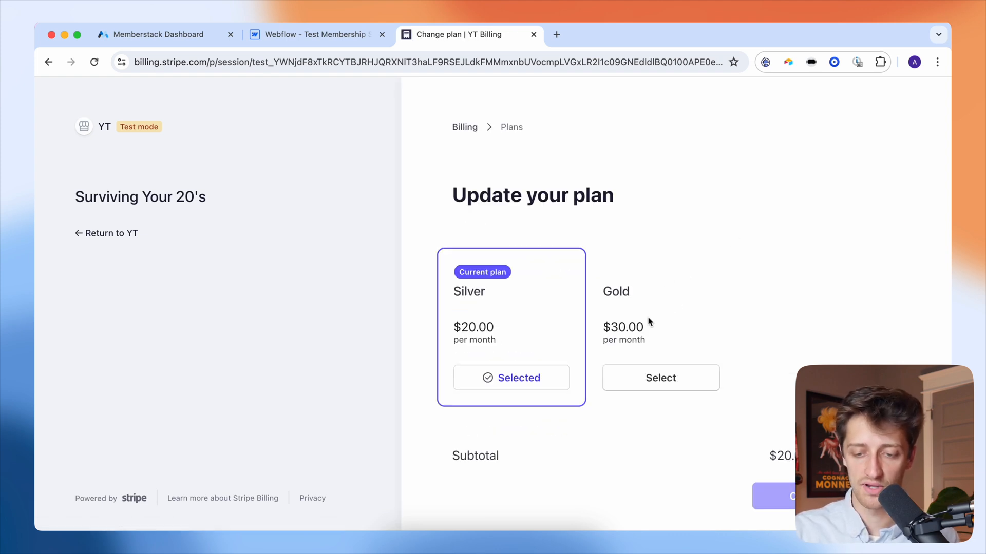
# - Switch the plan from Silver to Gold at $30.00 per month, then return to the site
pyautogui.click(654, 378)
pyautogui.click(775, 496)
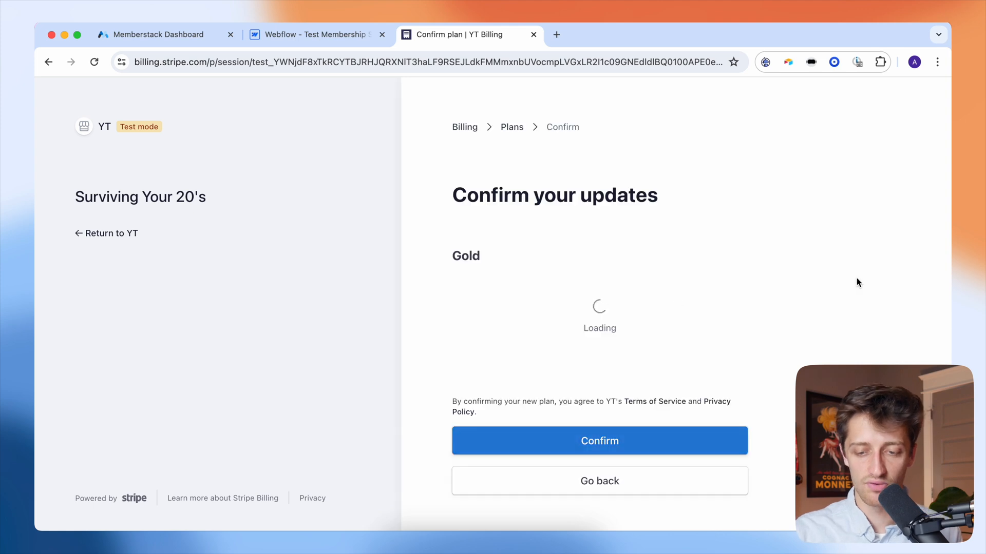
pyautogui.scroll(-3, 818, 309)
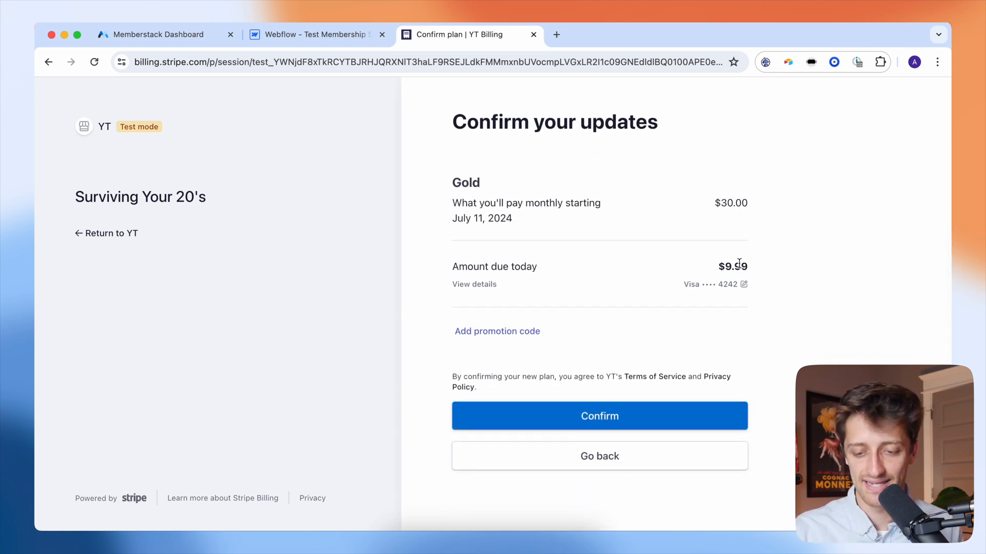
pyautogui.click(666, 414)
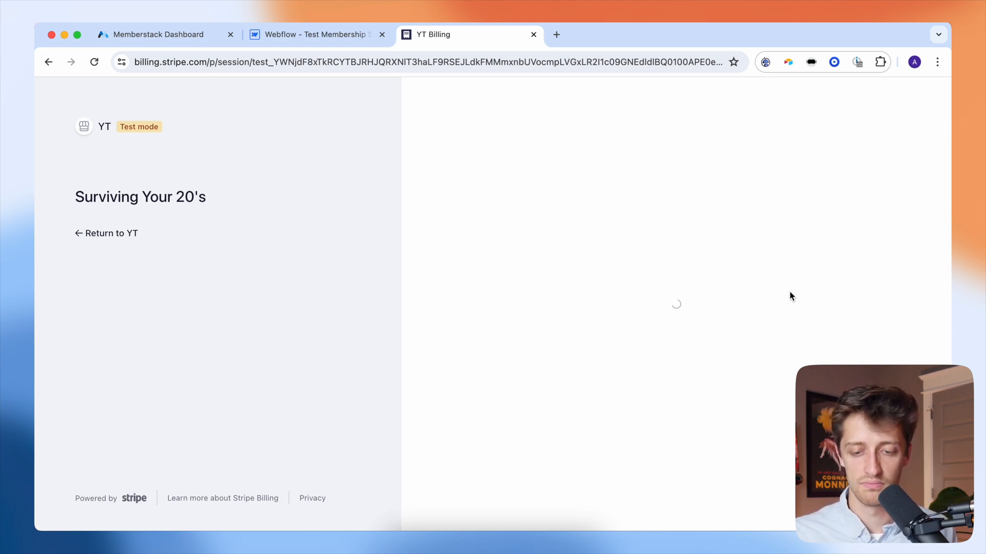
pyautogui.click(86, 233)
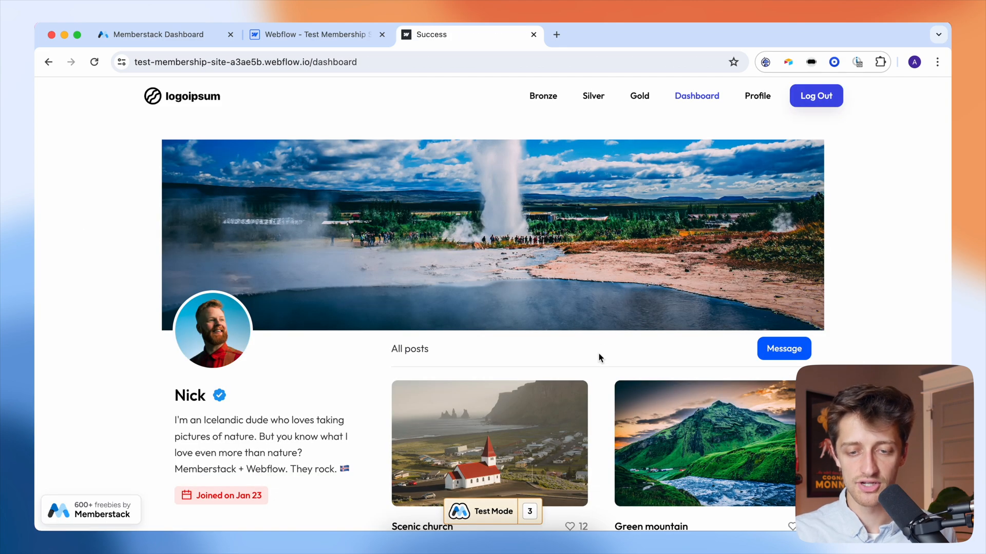
# - Open the Bronze, Silver and Gold pages to confirm Gold access, then return to Dashboard
pyautogui.click(547, 100)
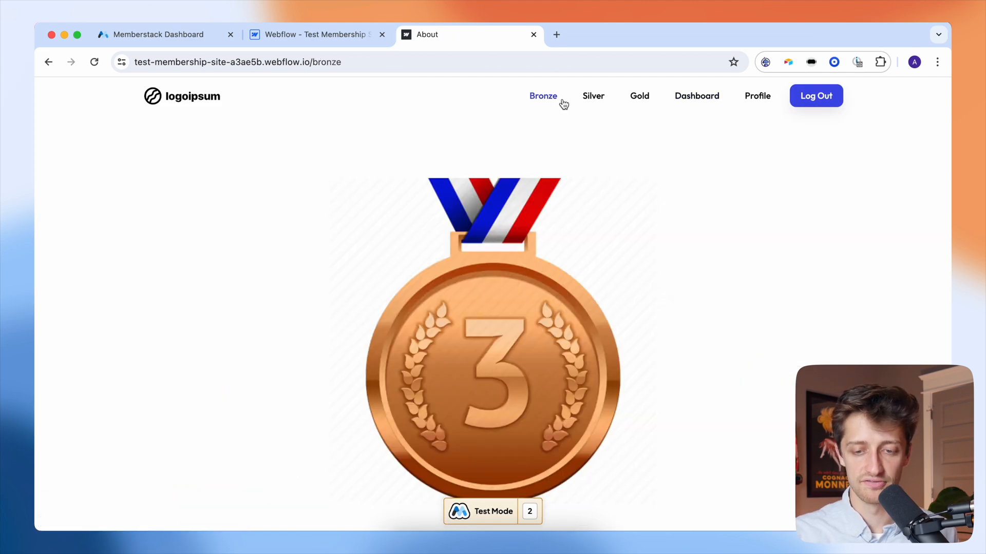
pyautogui.click(588, 102)
pyautogui.click(644, 99)
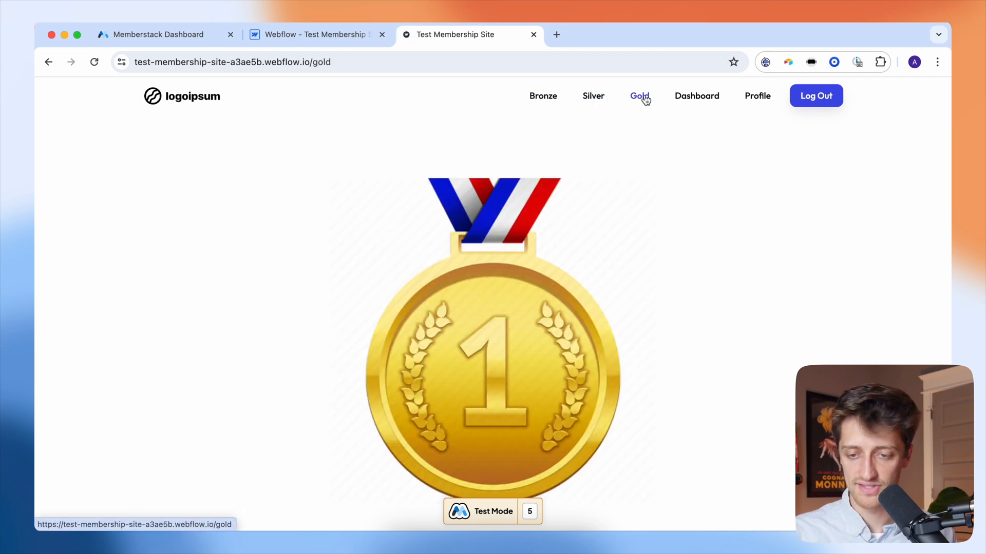
pyautogui.click(698, 100)
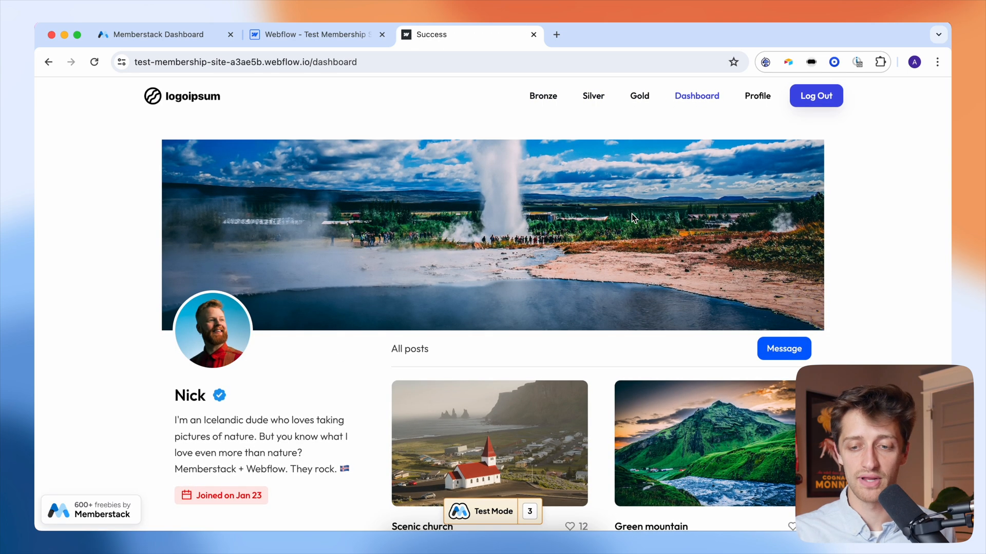
# - On the Profile page, open Manage Account to reach the billing portal
pyautogui.click(757, 96)
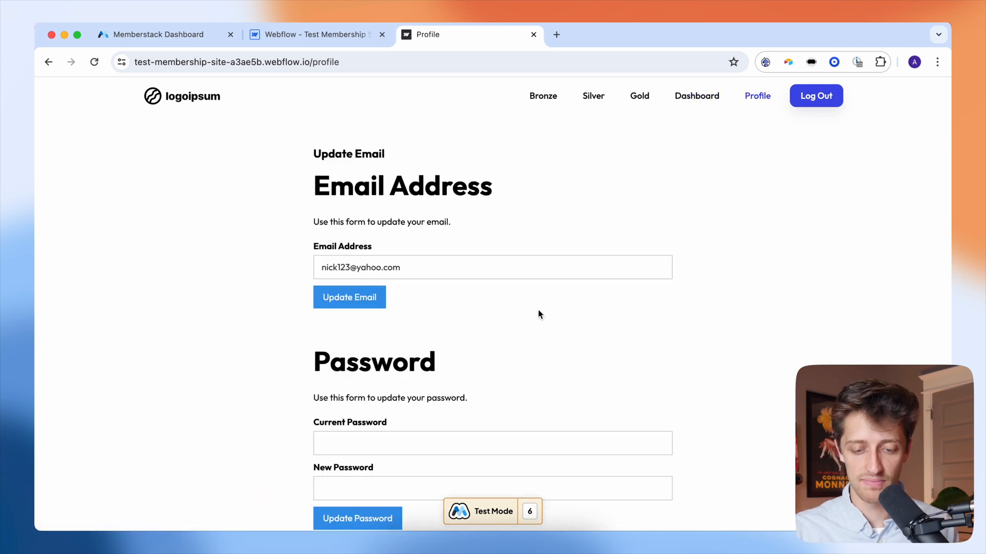
pyautogui.scroll(-3, 537, 310)
pyautogui.scroll(1, 538, 314)
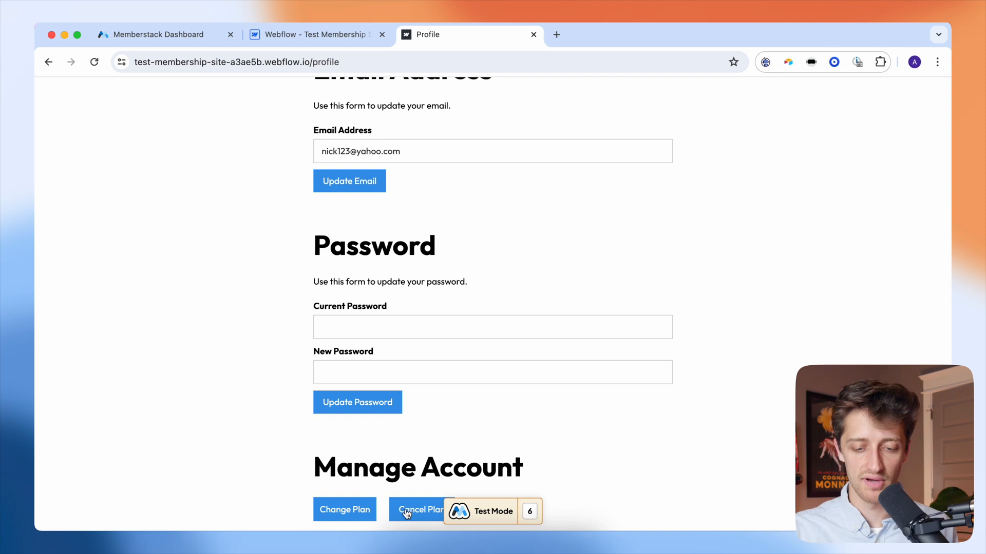
pyautogui.click(406, 513)
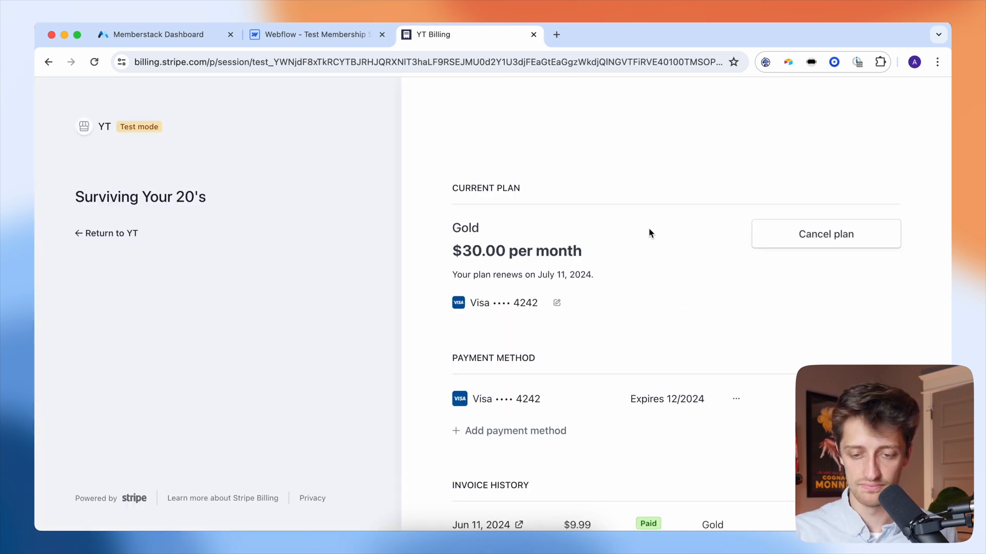
# - Cancel the Gold plan in Stripe Billing, giving 'It's too expensive' as the reason
pyautogui.scroll(-3, 661, 250)
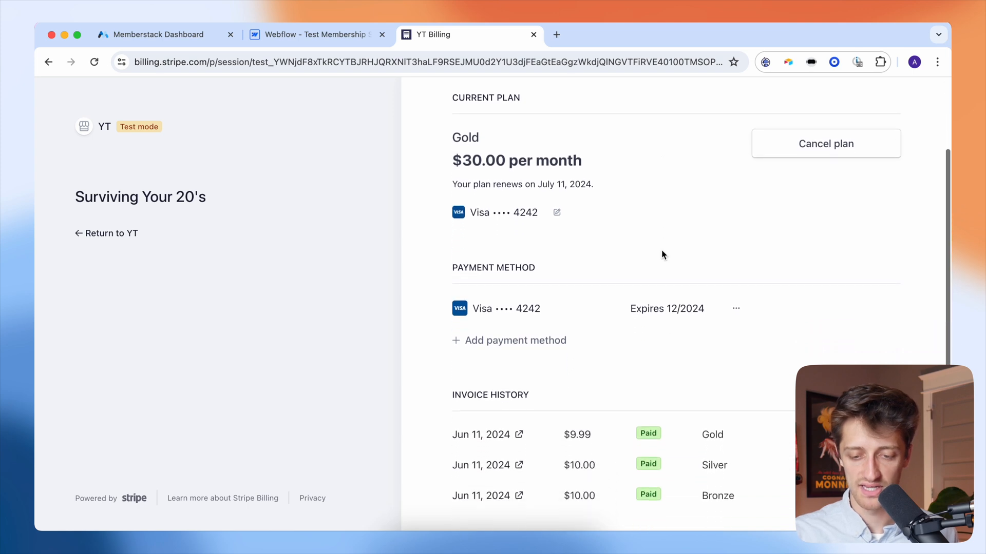
pyautogui.scroll(3, 599, 442)
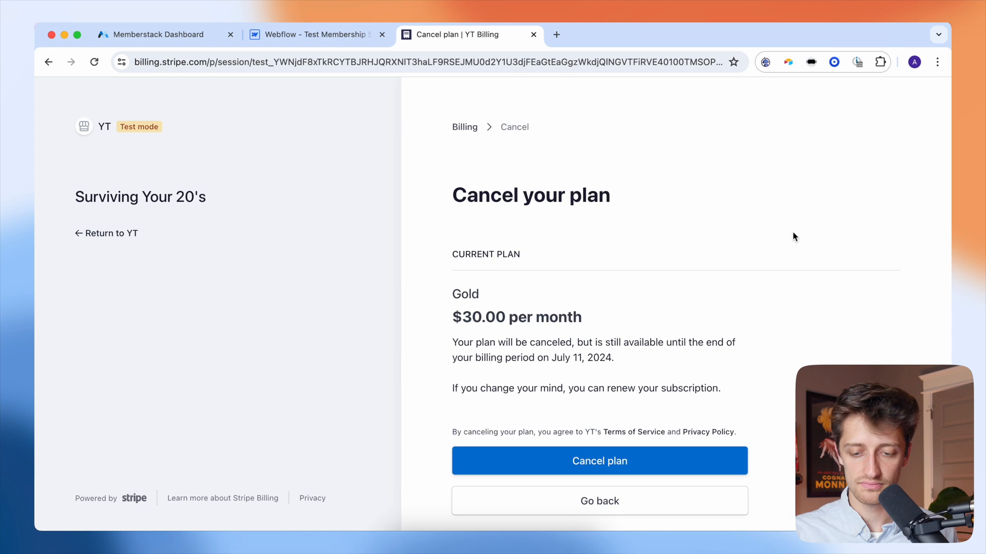
pyautogui.scroll(-3, 608, 282)
pyautogui.click(590, 386)
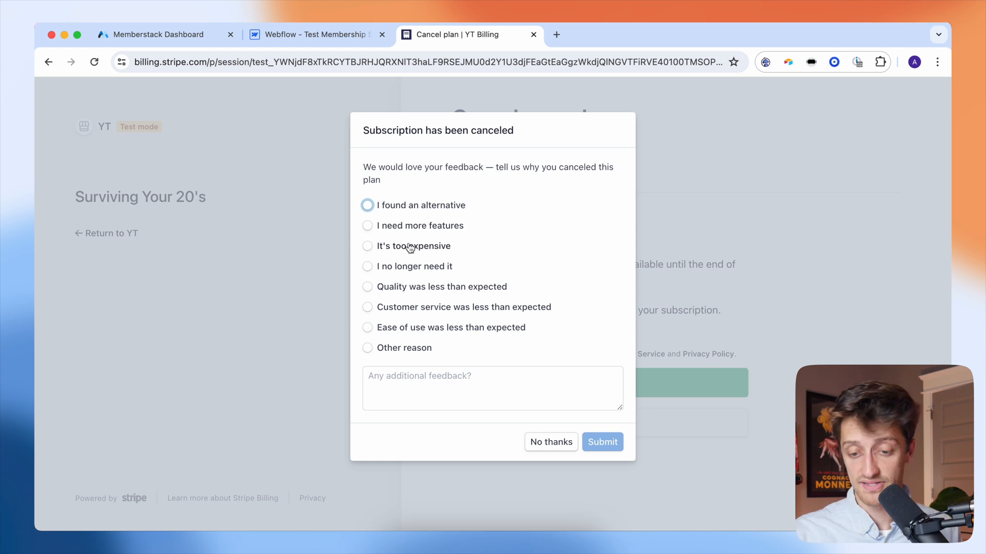
pyautogui.click(410, 247)
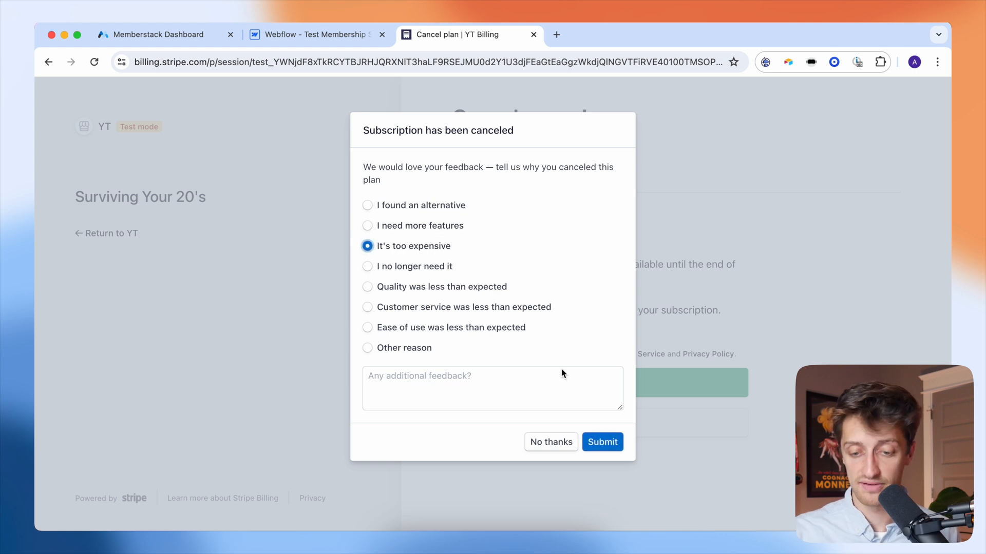
pyautogui.click(606, 436)
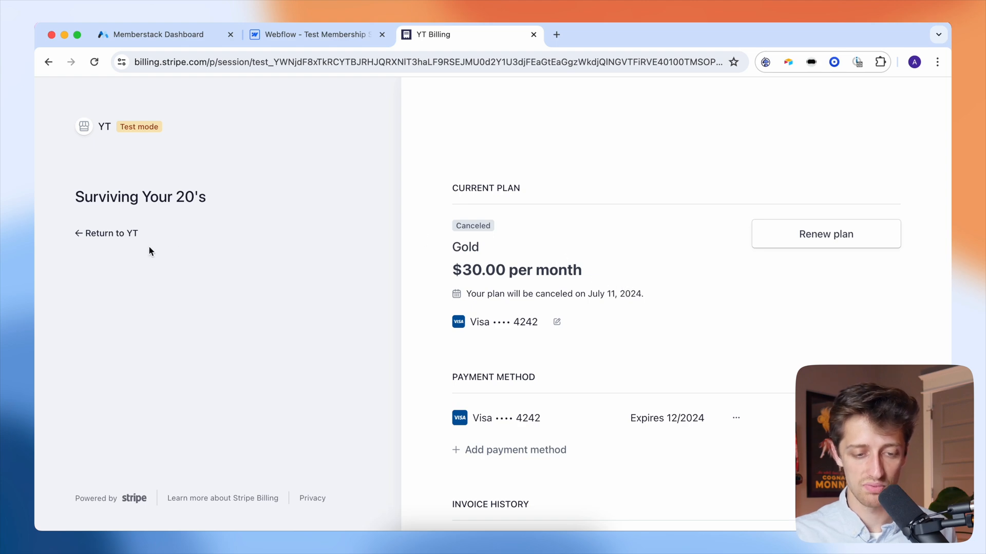
# - Return to the membership site dashboard, then switch over to the Memberstack dashboard
pyautogui.click(121, 241)
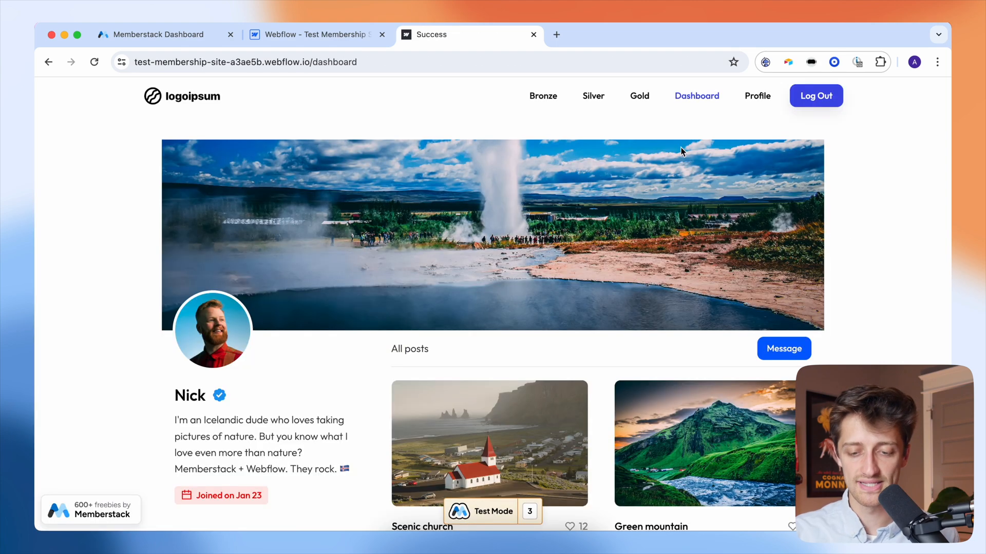
pyautogui.scroll(-5, 600, 270)
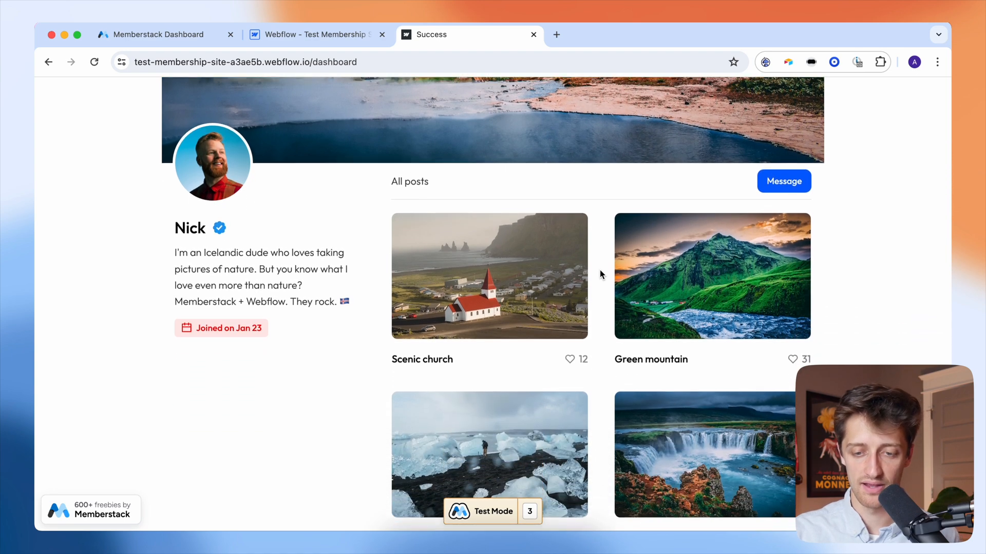
pyautogui.scroll(4, 599, 270)
pyautogui.scroll(1, 600, 269)
pyautogui.scroll(-1, 599, 269)
pyautogui.scroll(1, 600, 270)
pyautogui.click(177, 47)
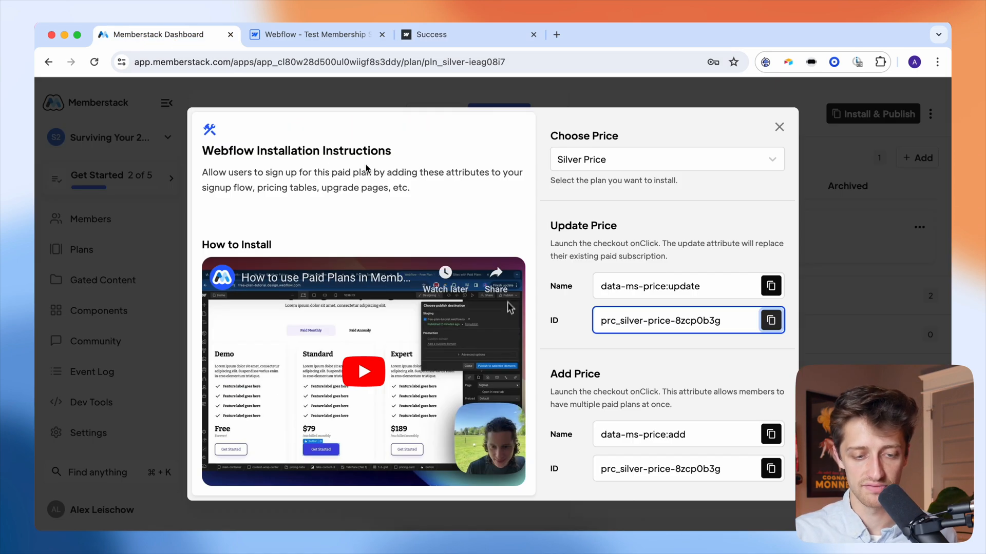
# - Verify the member's Gold plan at $30.00/monthly cancels on 11 Jul 2024, then log out of the site
pyautogui.click(442, 98)
pyautogui.click(98, 226)
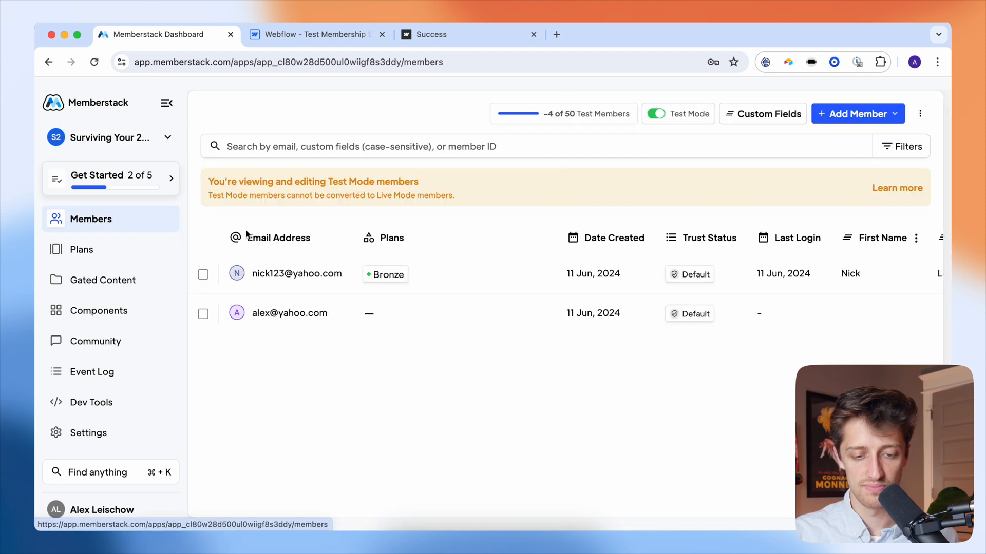
pyautogui.click(299, 280)
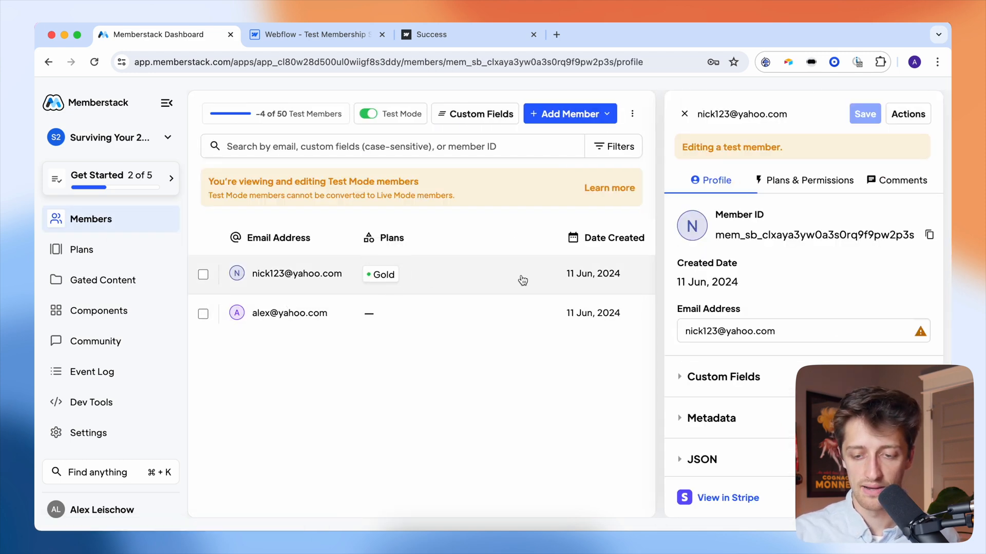
pyautogui.hscroll(5, 522, 277)
pyautogui.scroll(-2, 691, 349)
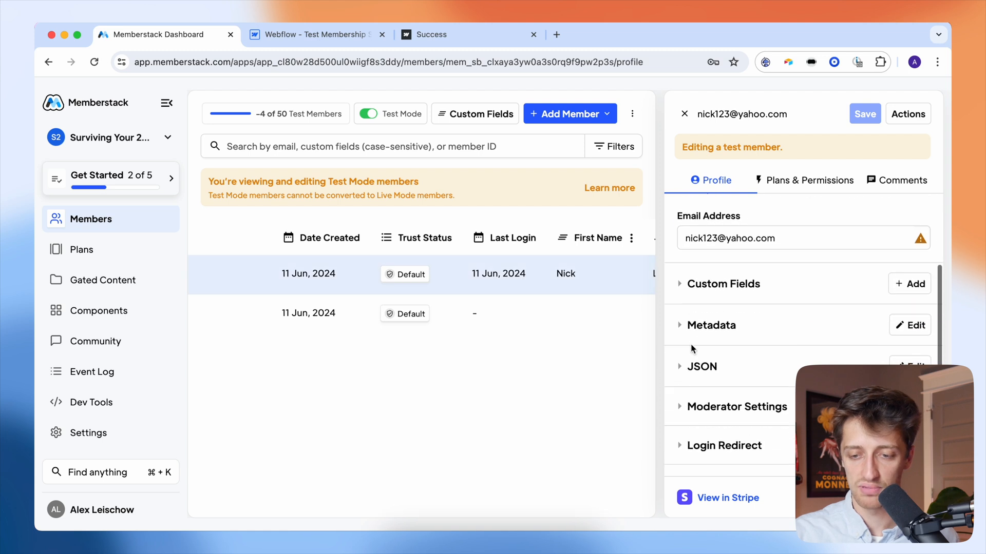
pyautogui.click(788, 190)
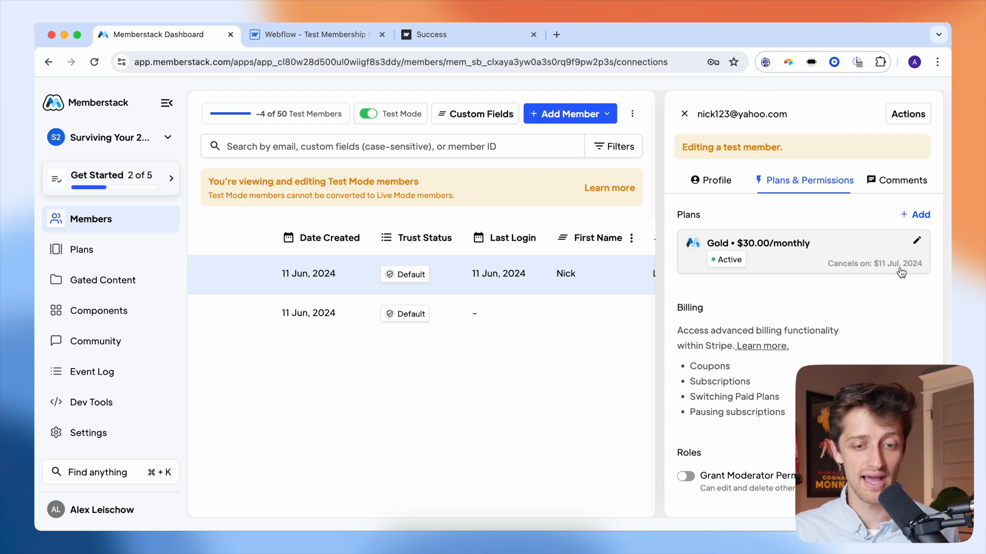
pyautogui.click(442, 35)
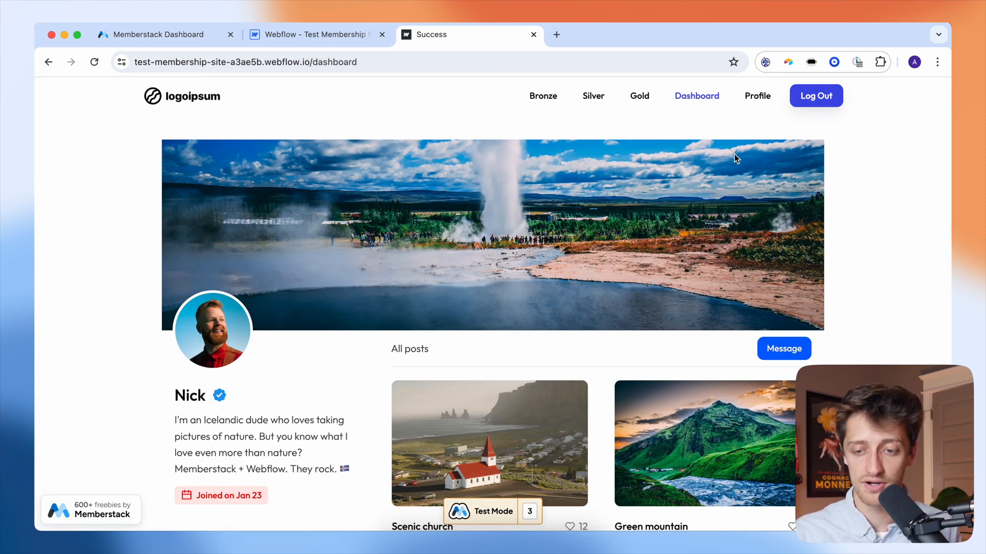
pyautogui.click(815, 98)
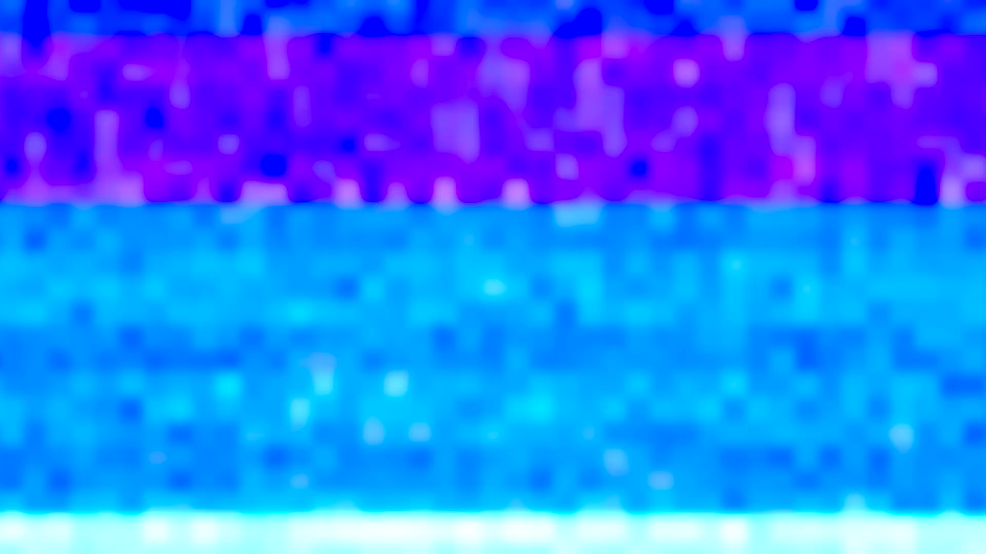